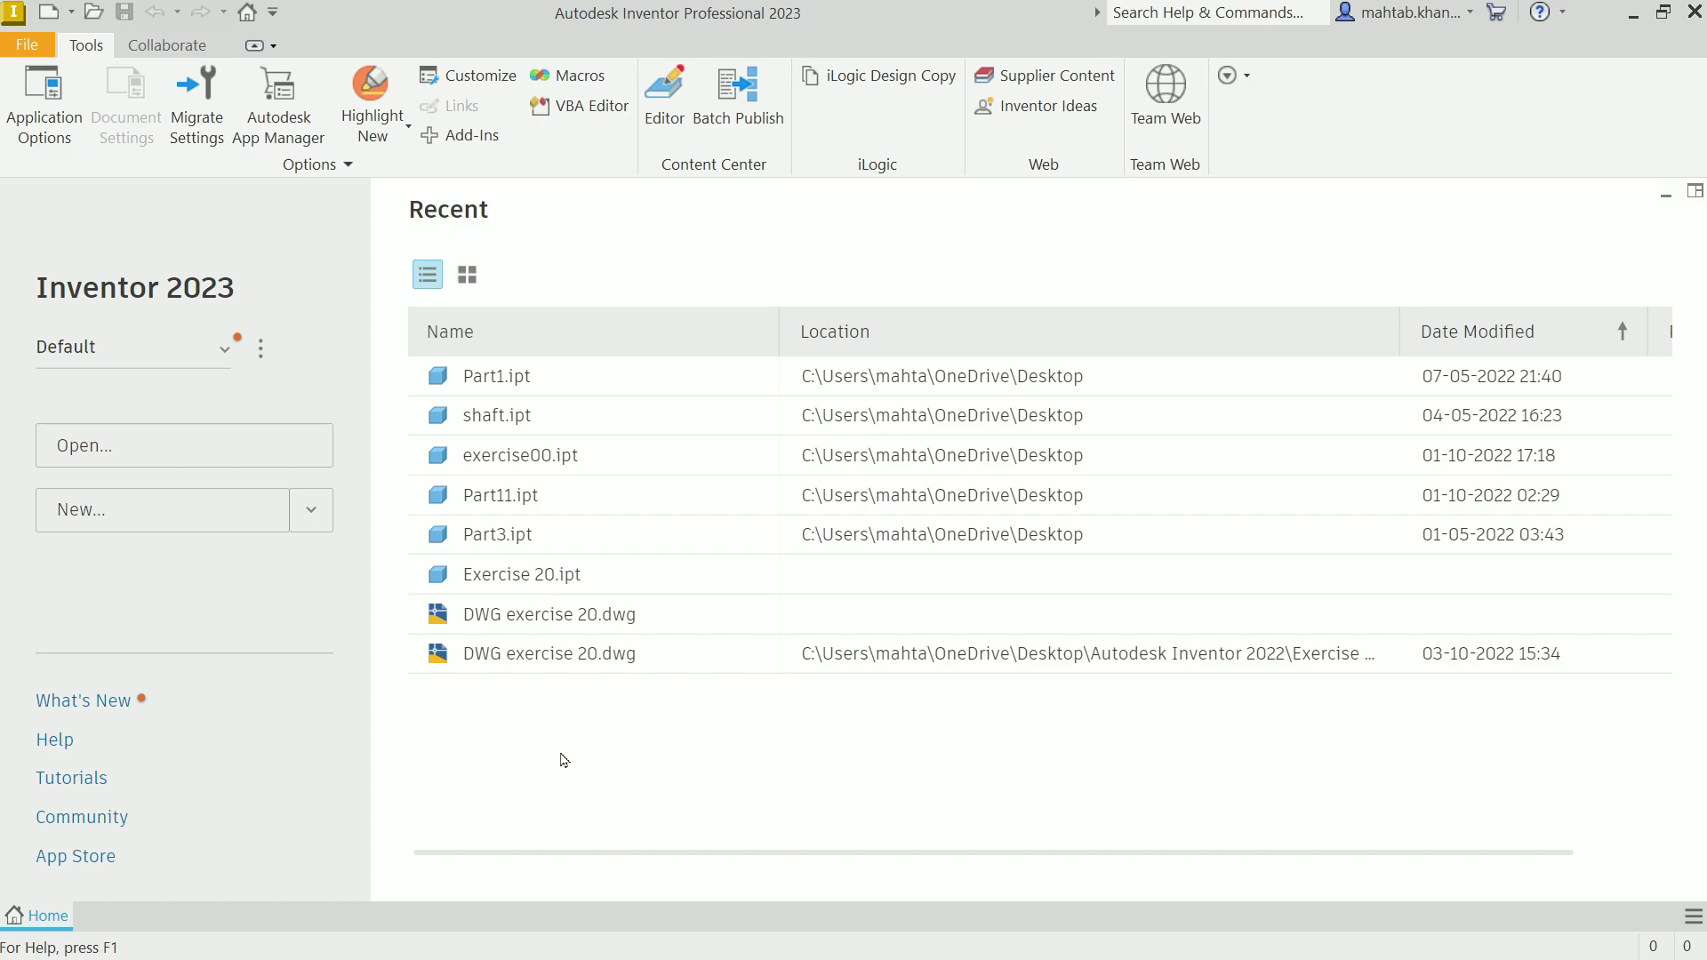
- Create a new part, Part1, from the Metric Sheet Metal (mm).ipt template
click(27, 44)
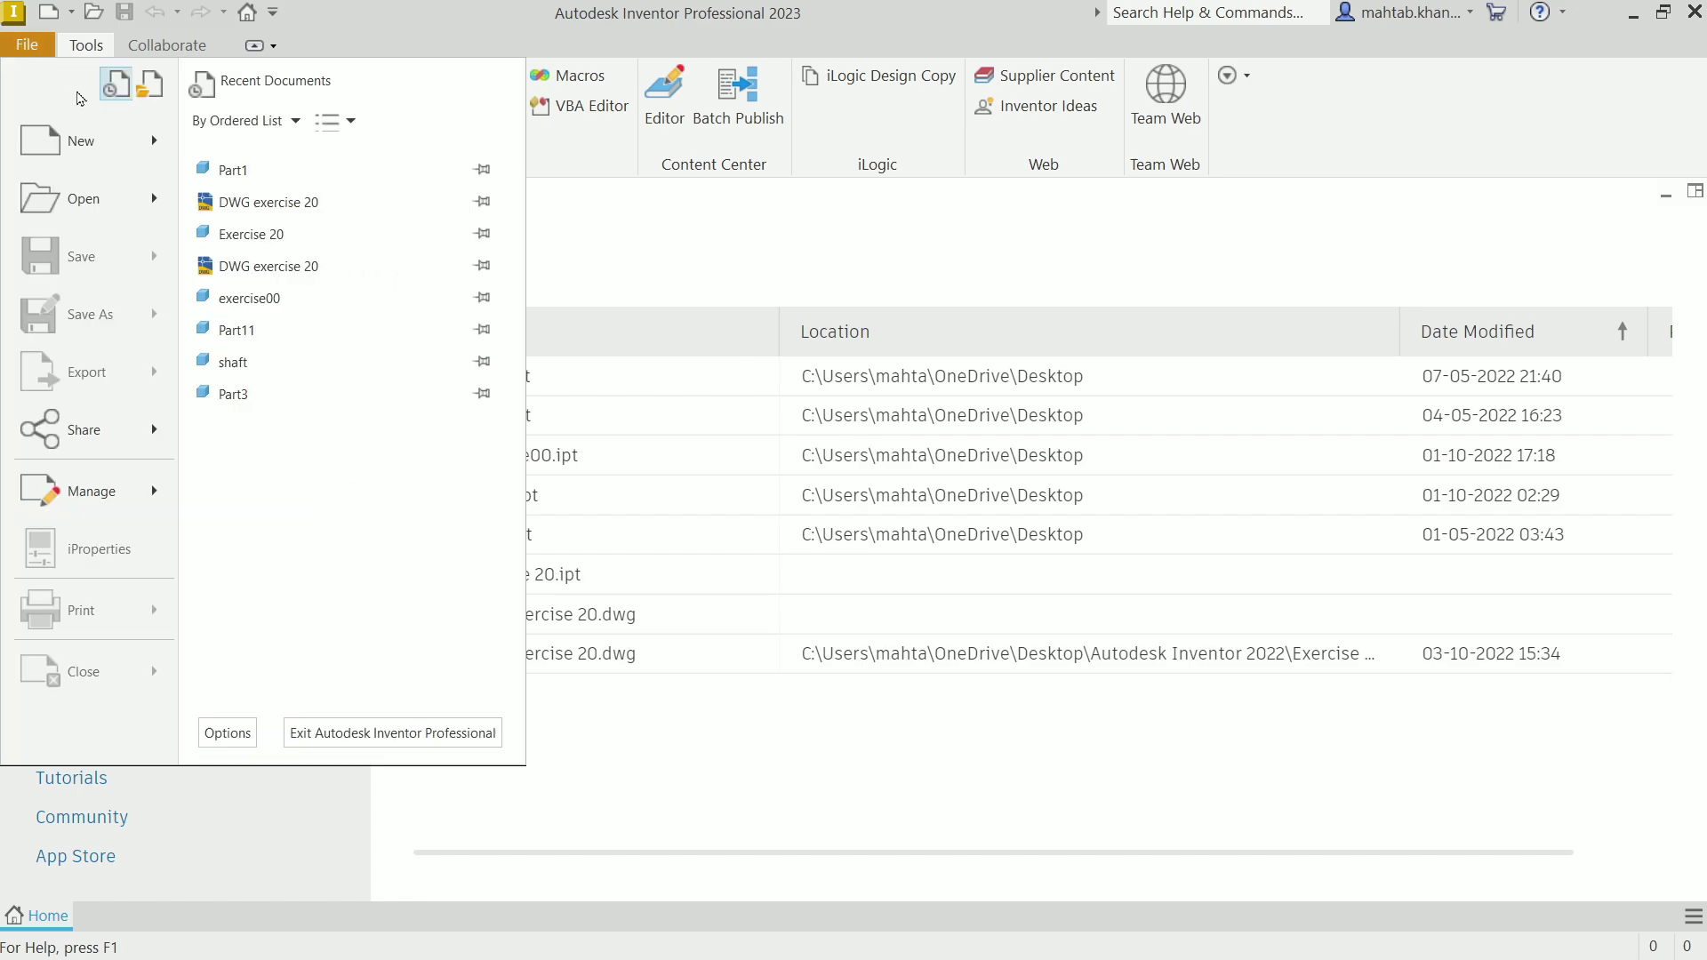
click(78, 154)
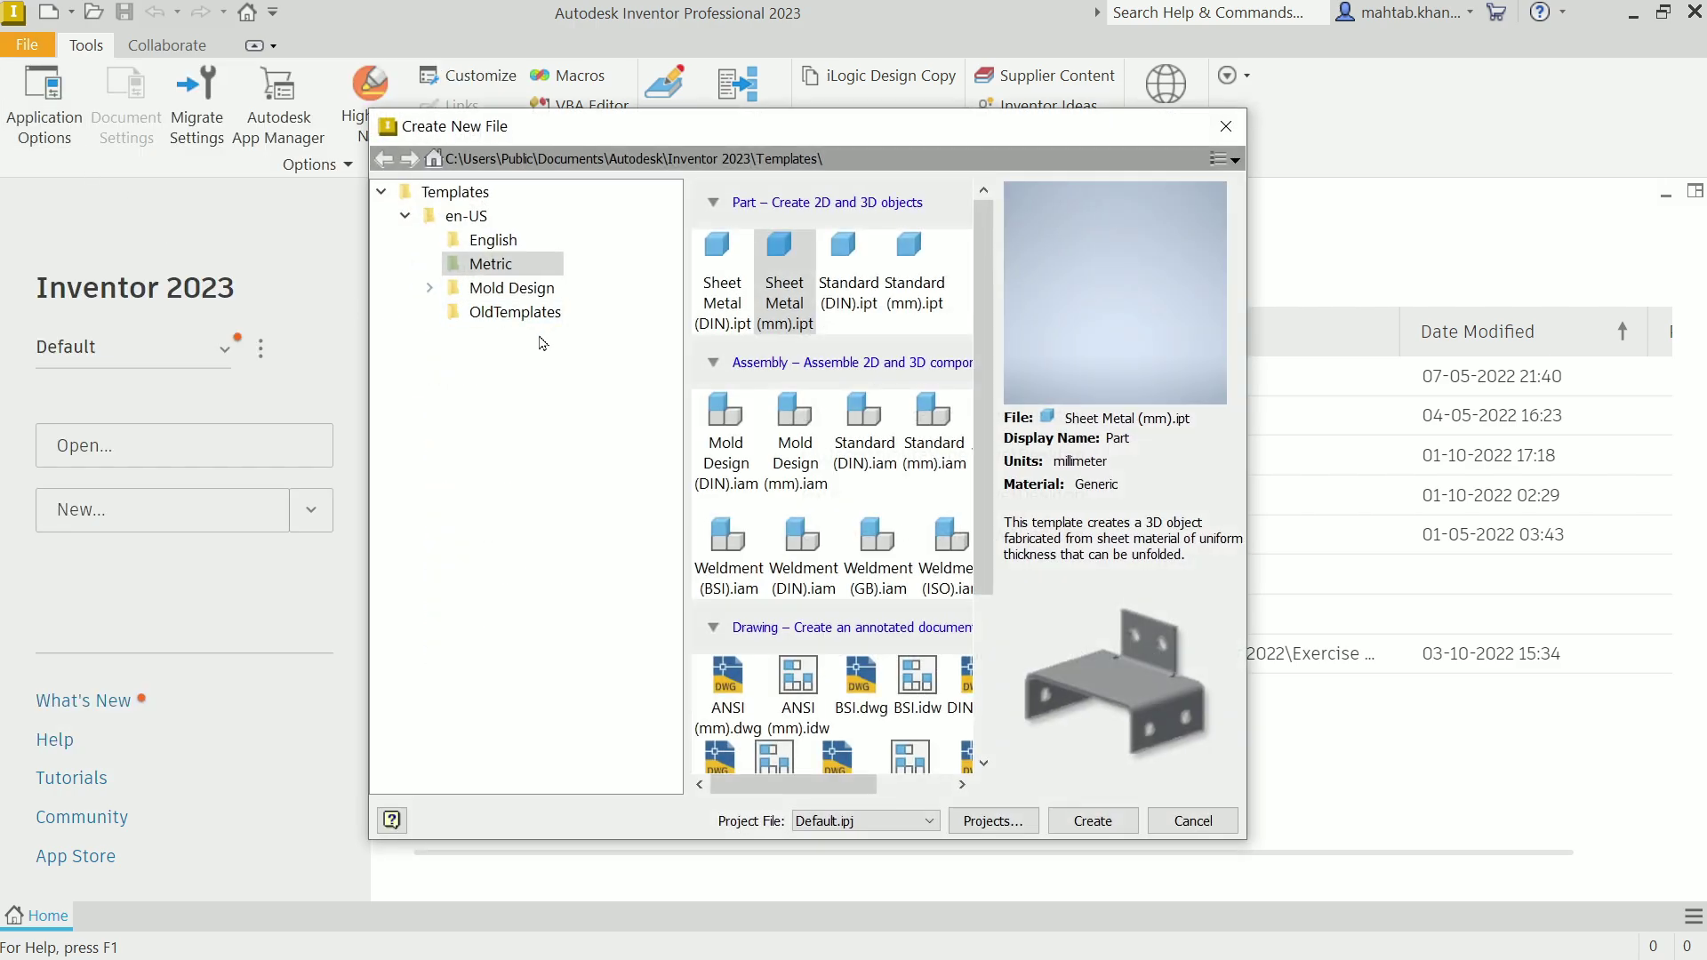
click(923, 301)
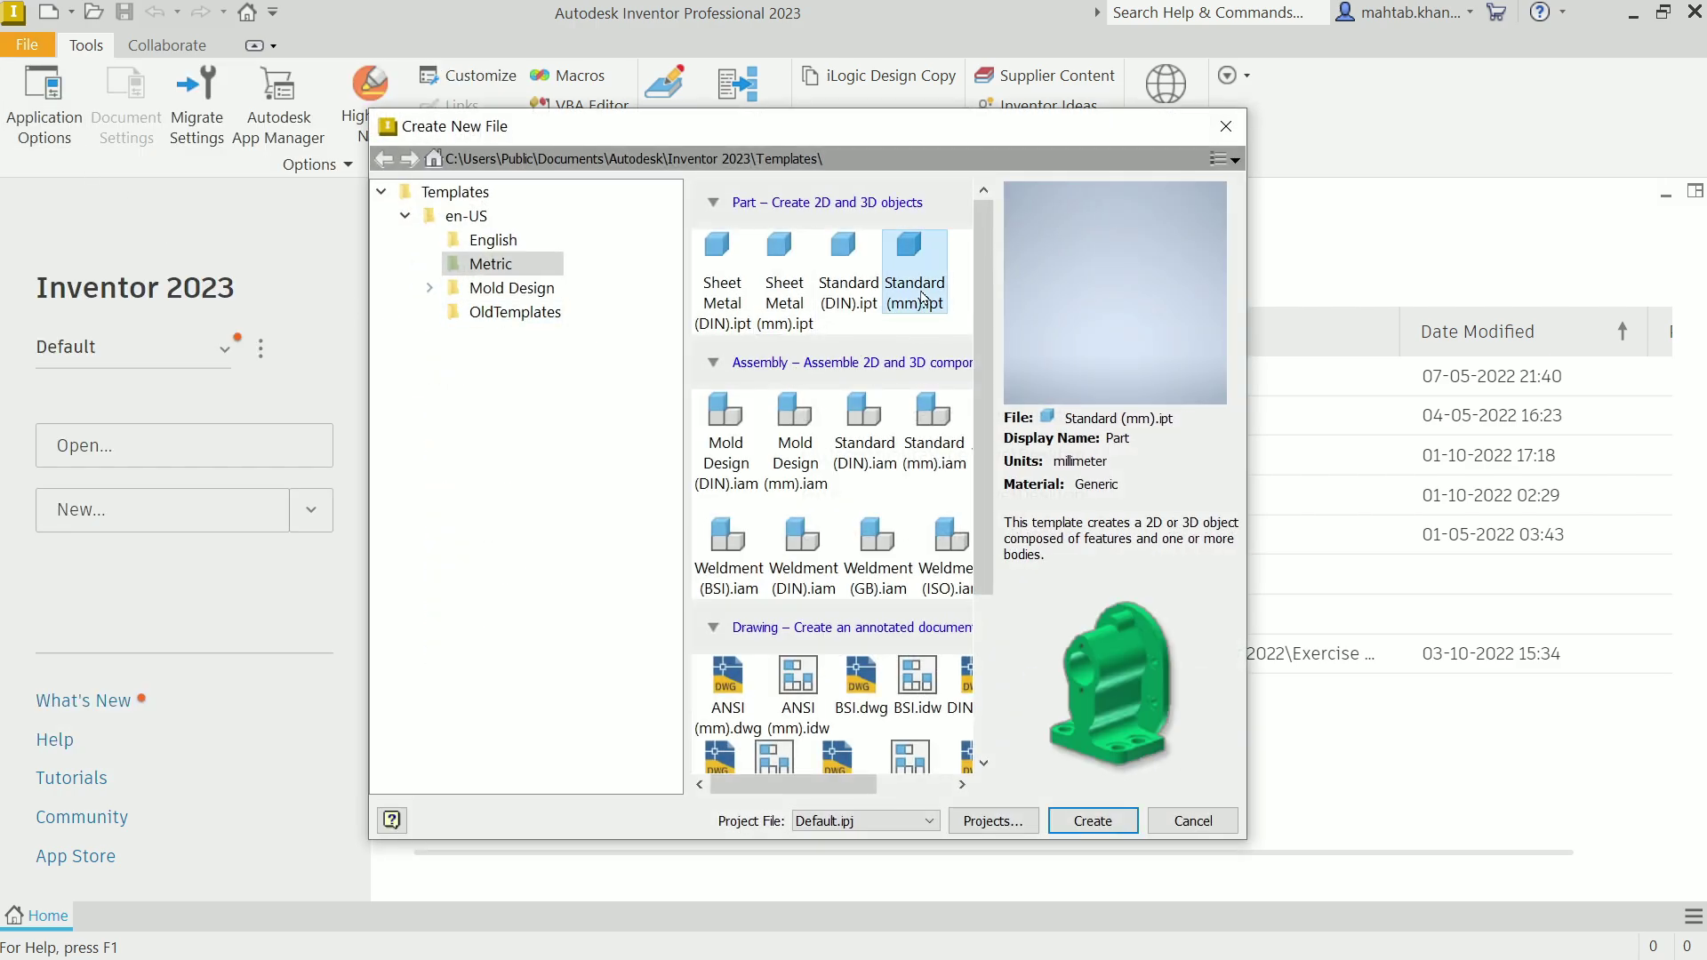
click(784, 308)
click(915, 303)
click(790, 302)
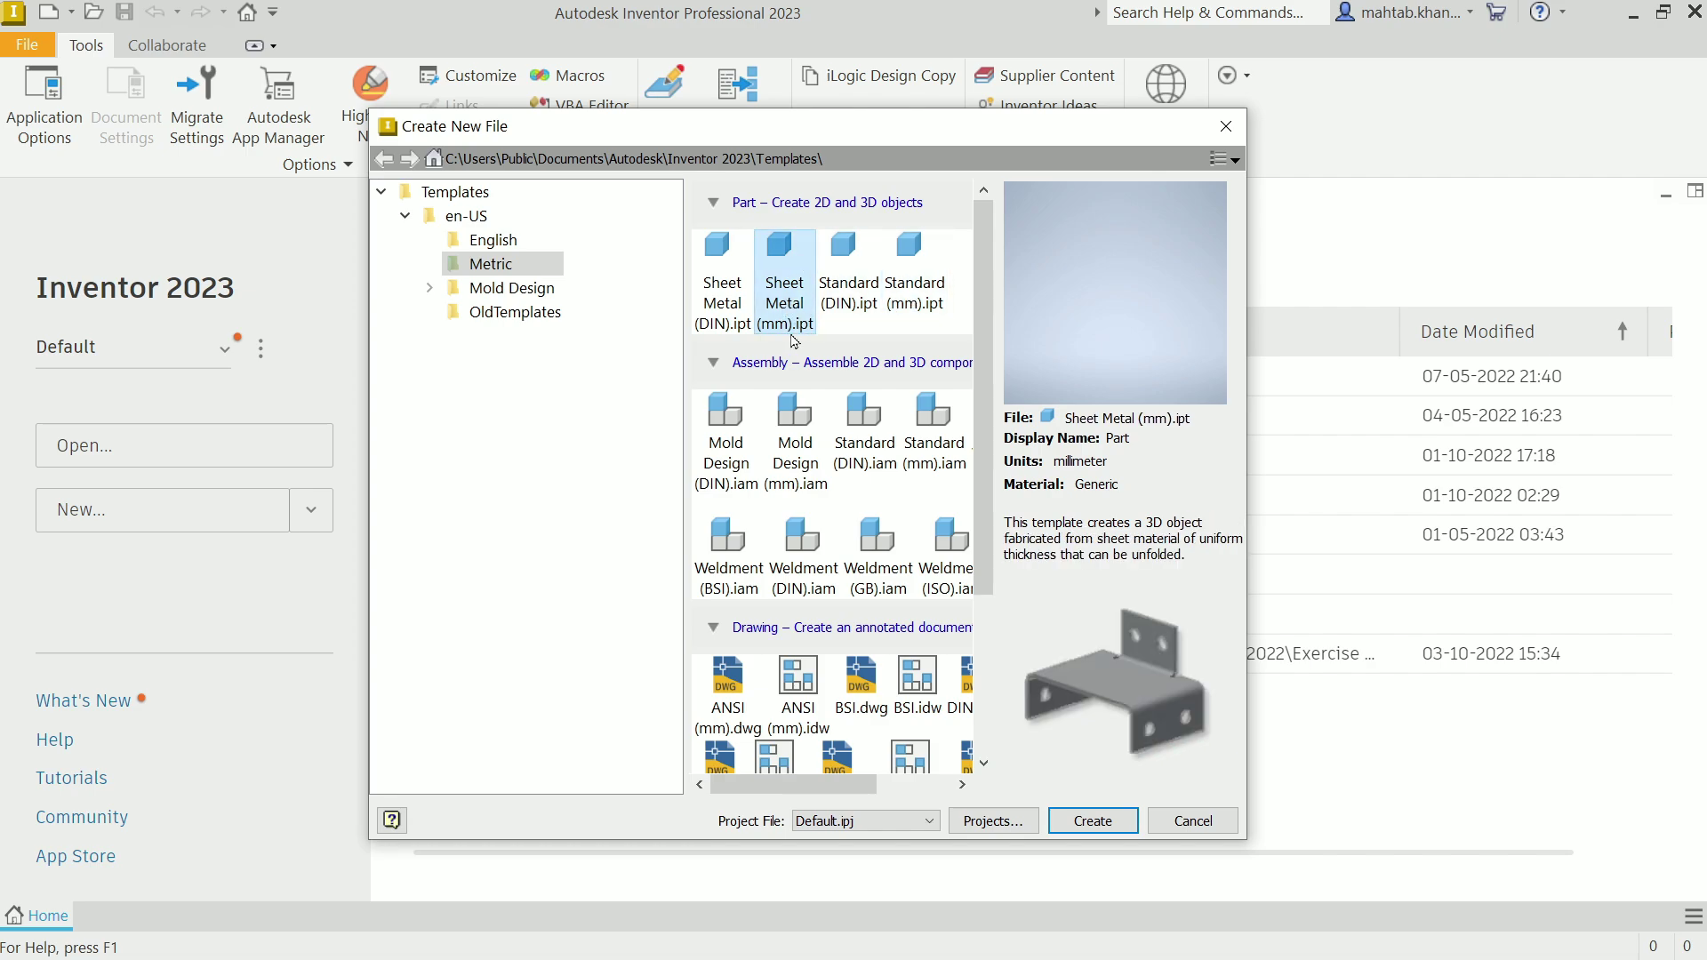
click(1086, 821)
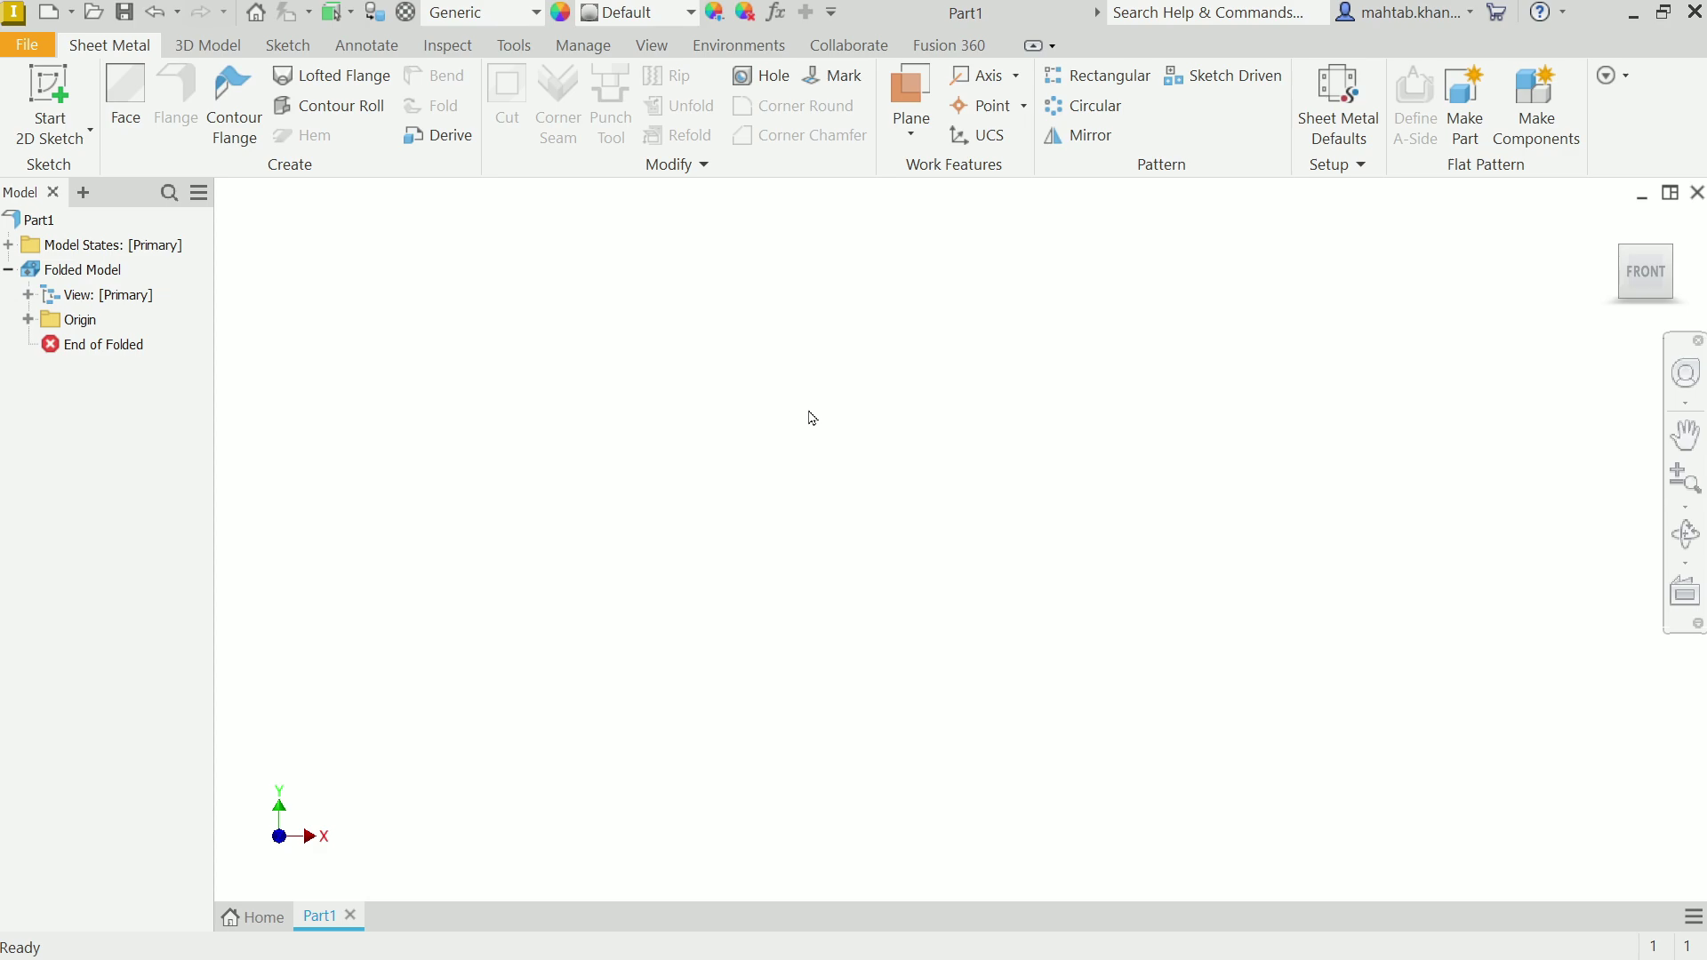
- In Sheet Metal Defaults, keep the Default_mm rule and override the thickness to 2 mm
click(1348, 134)
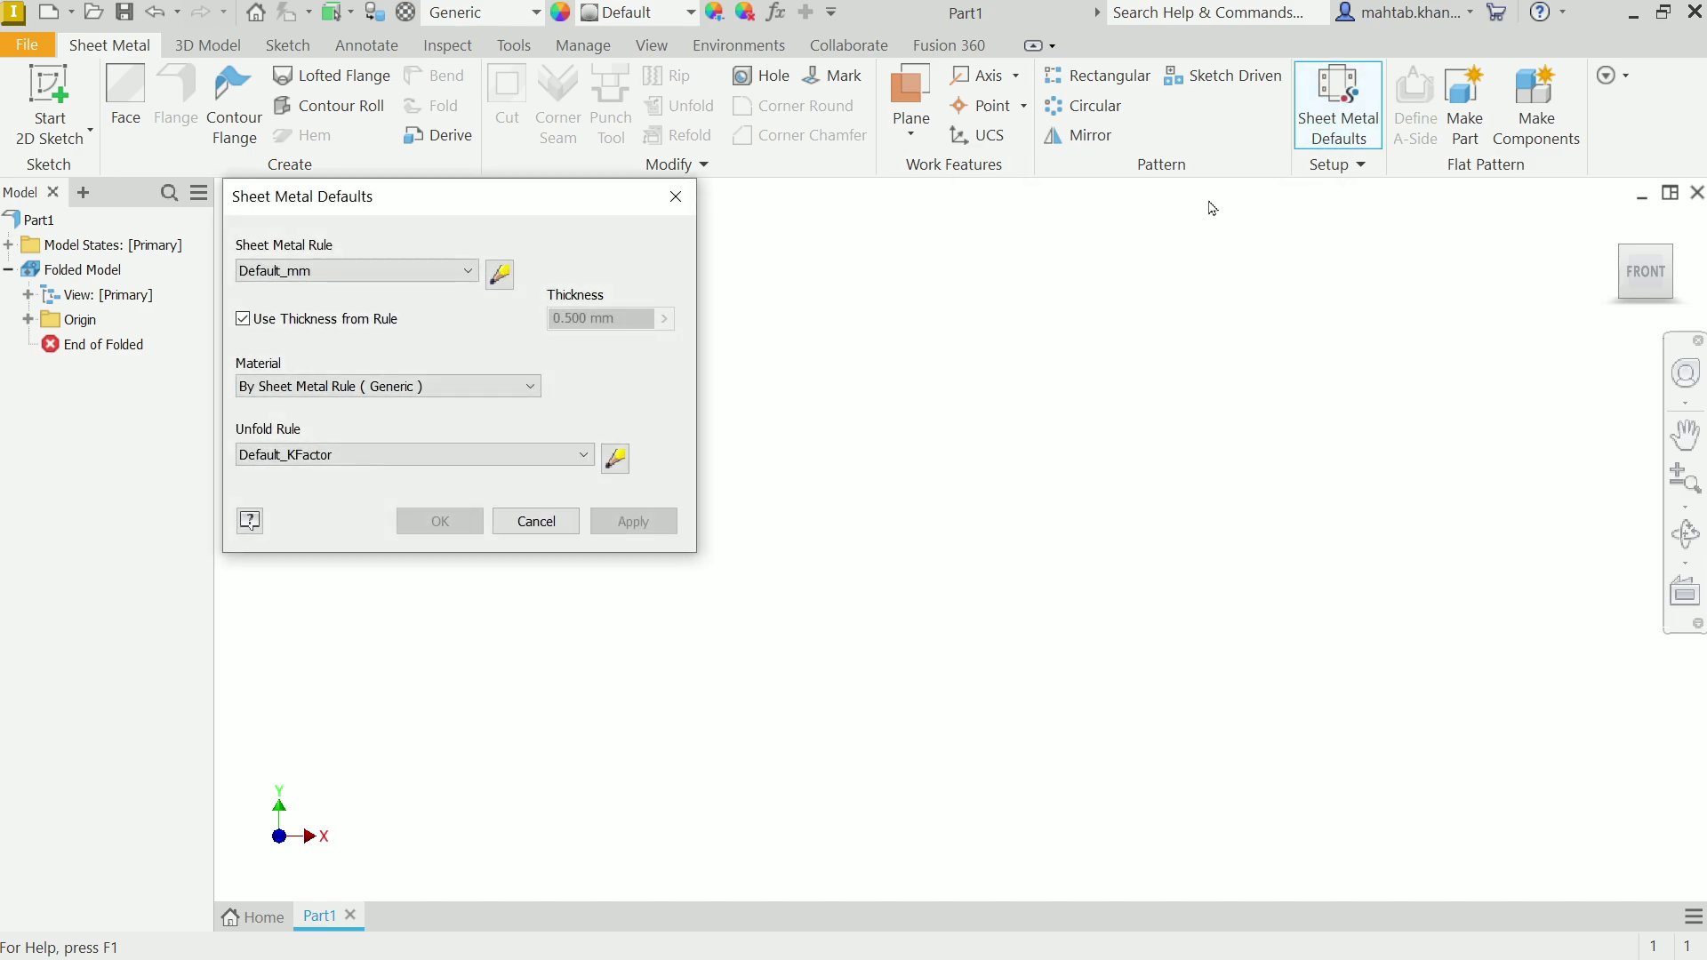
drag(371, 202, 524, 210)
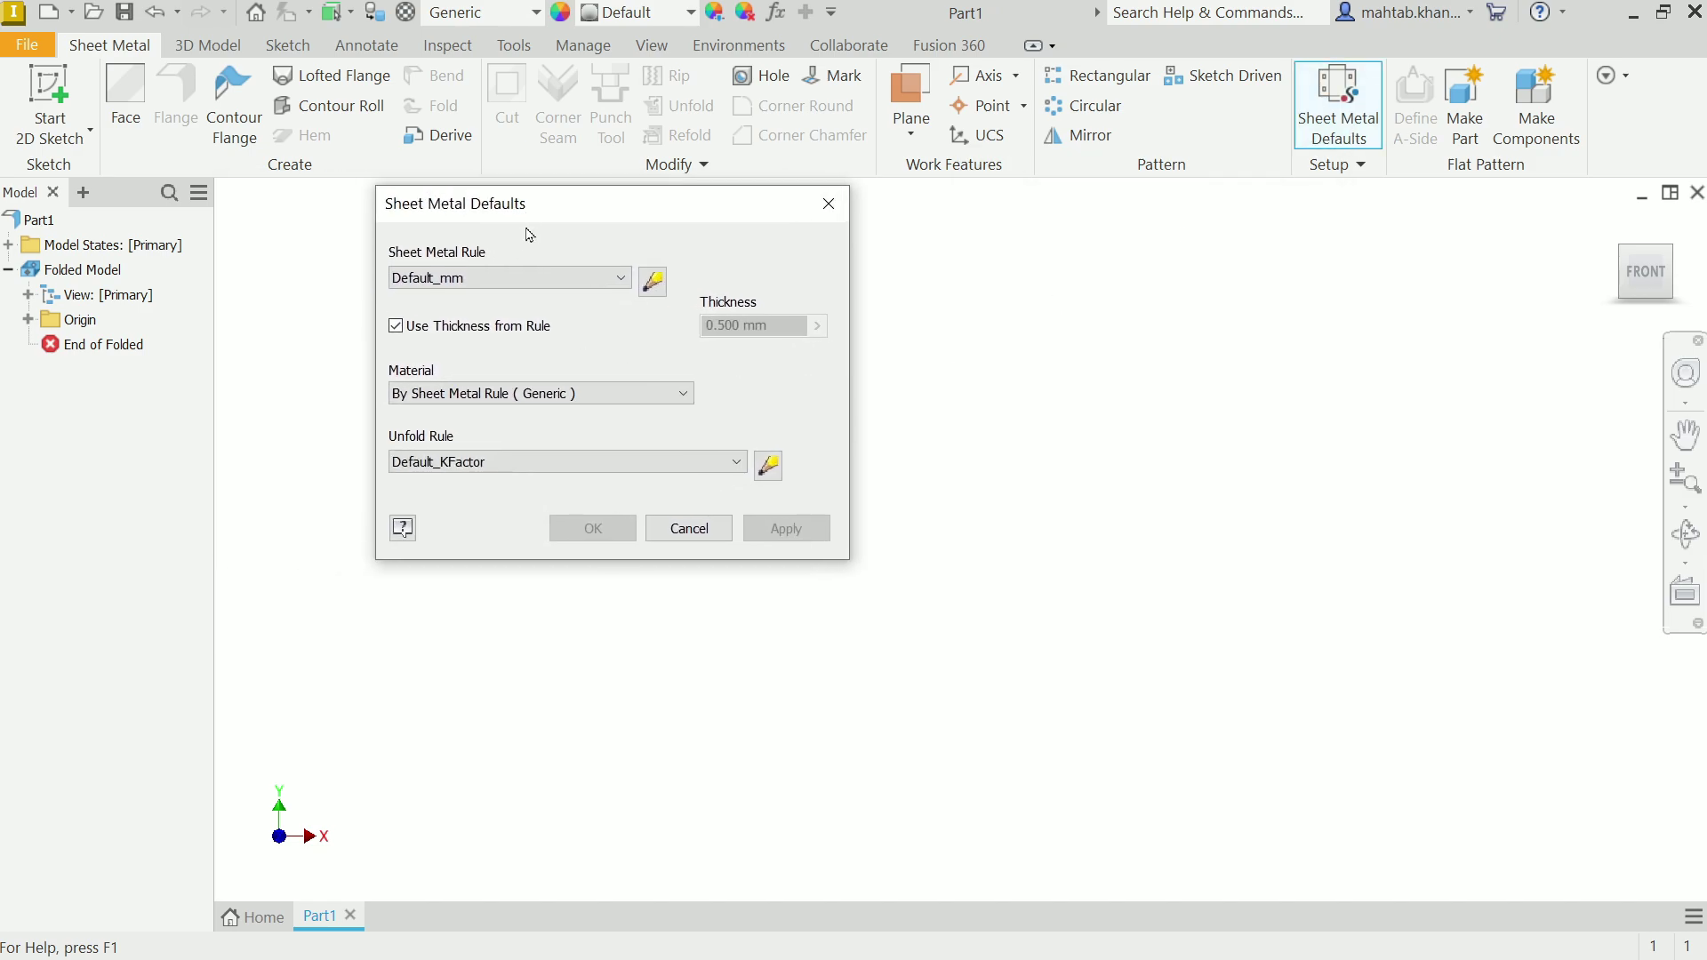
click(510, 278)
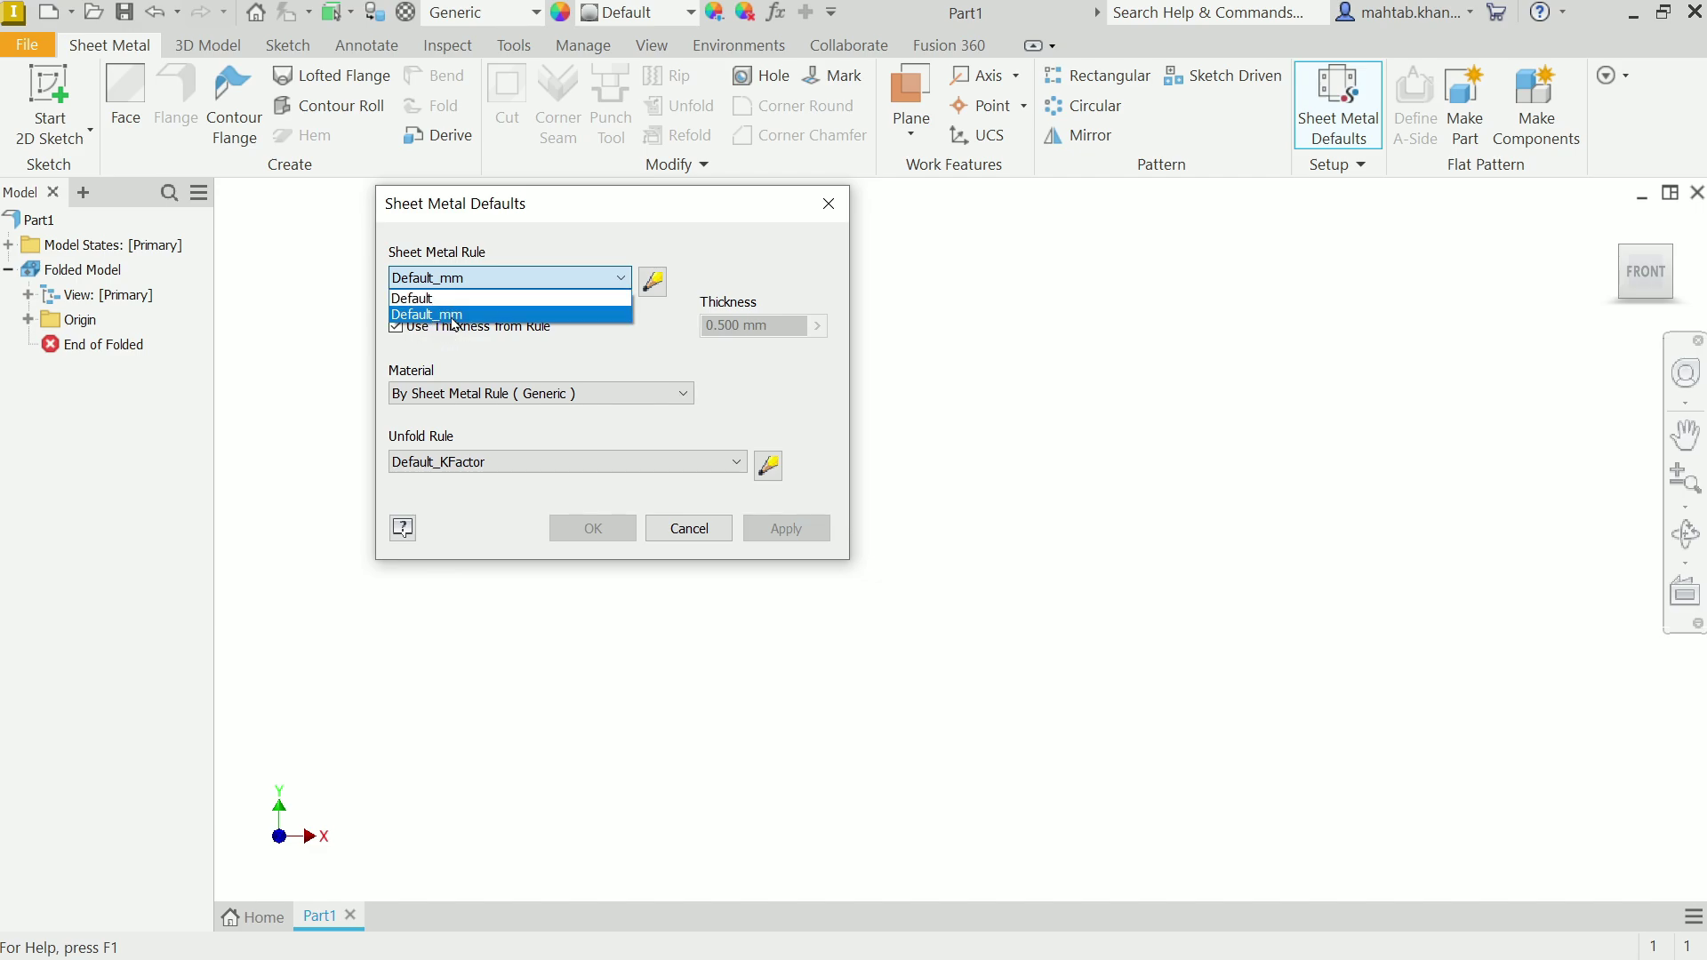
click(460, 280)
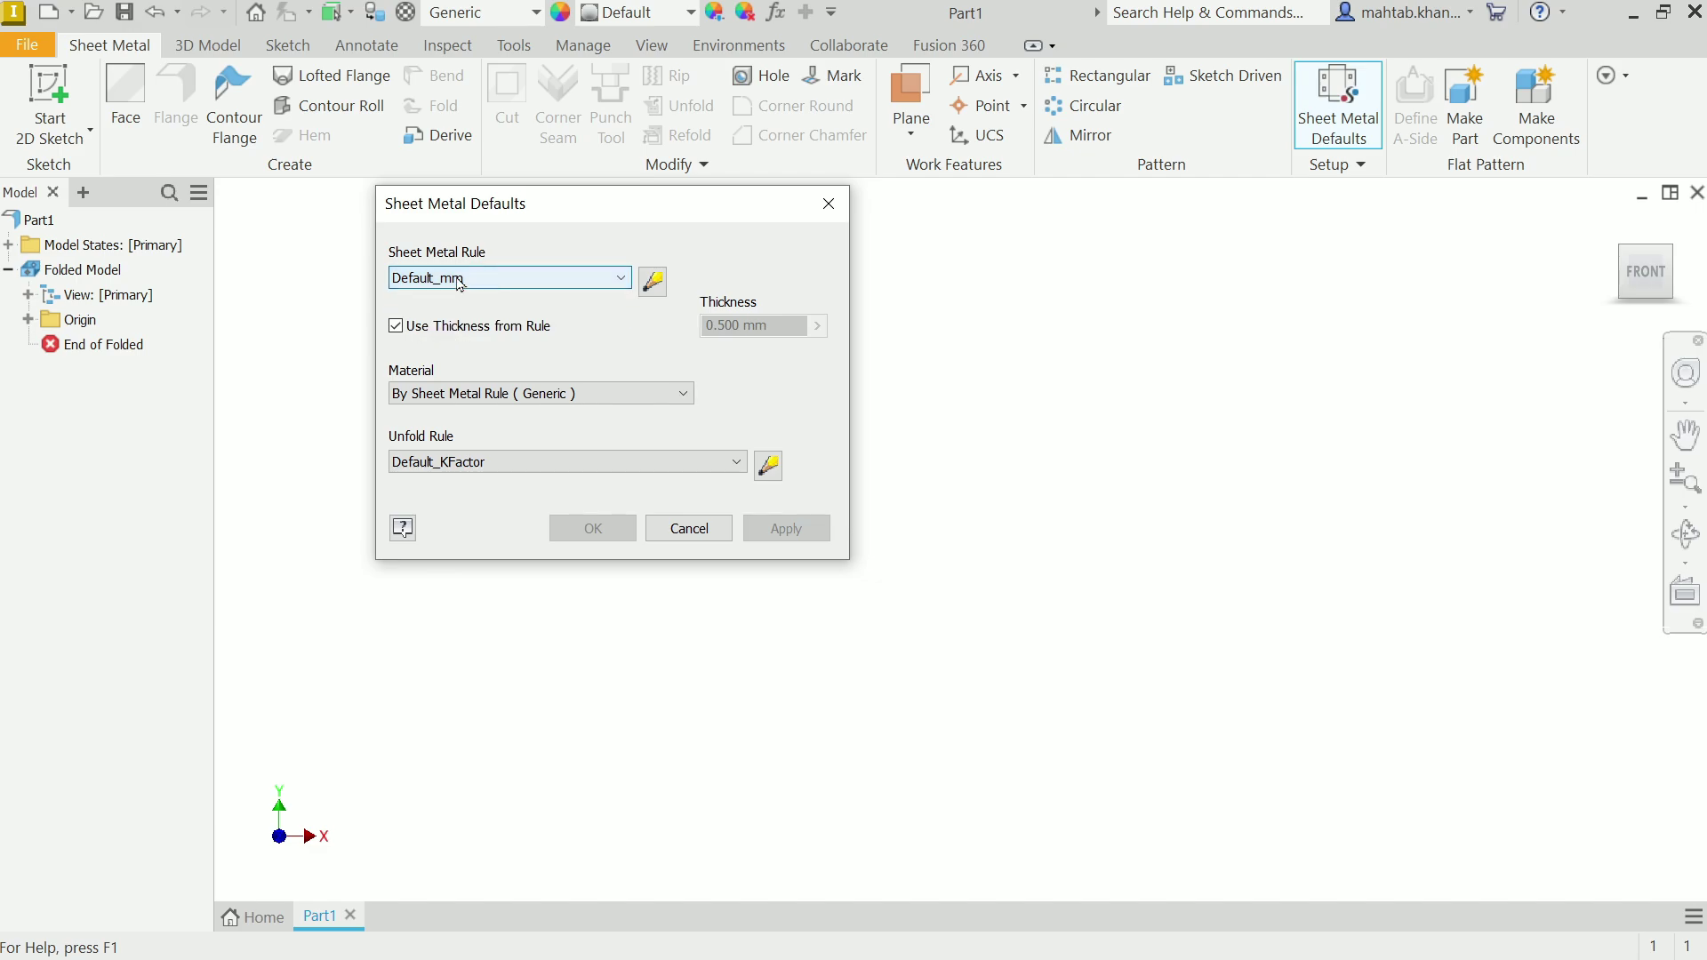
click(396, 326)
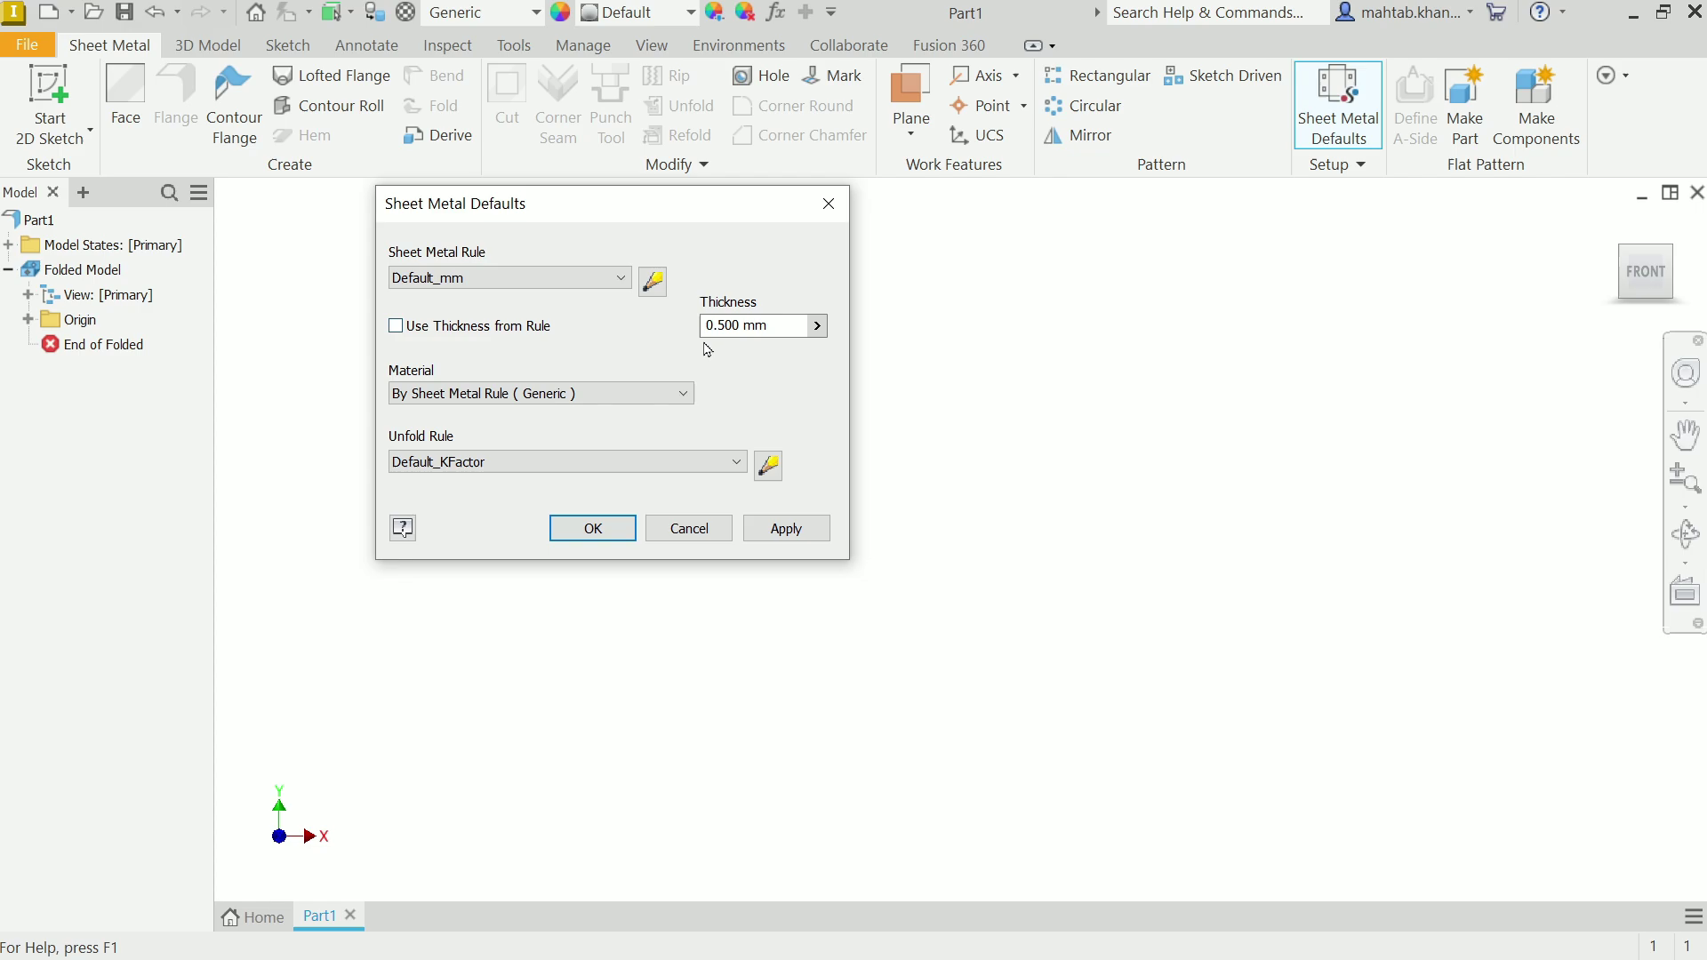
click(772, 325)
text(2)
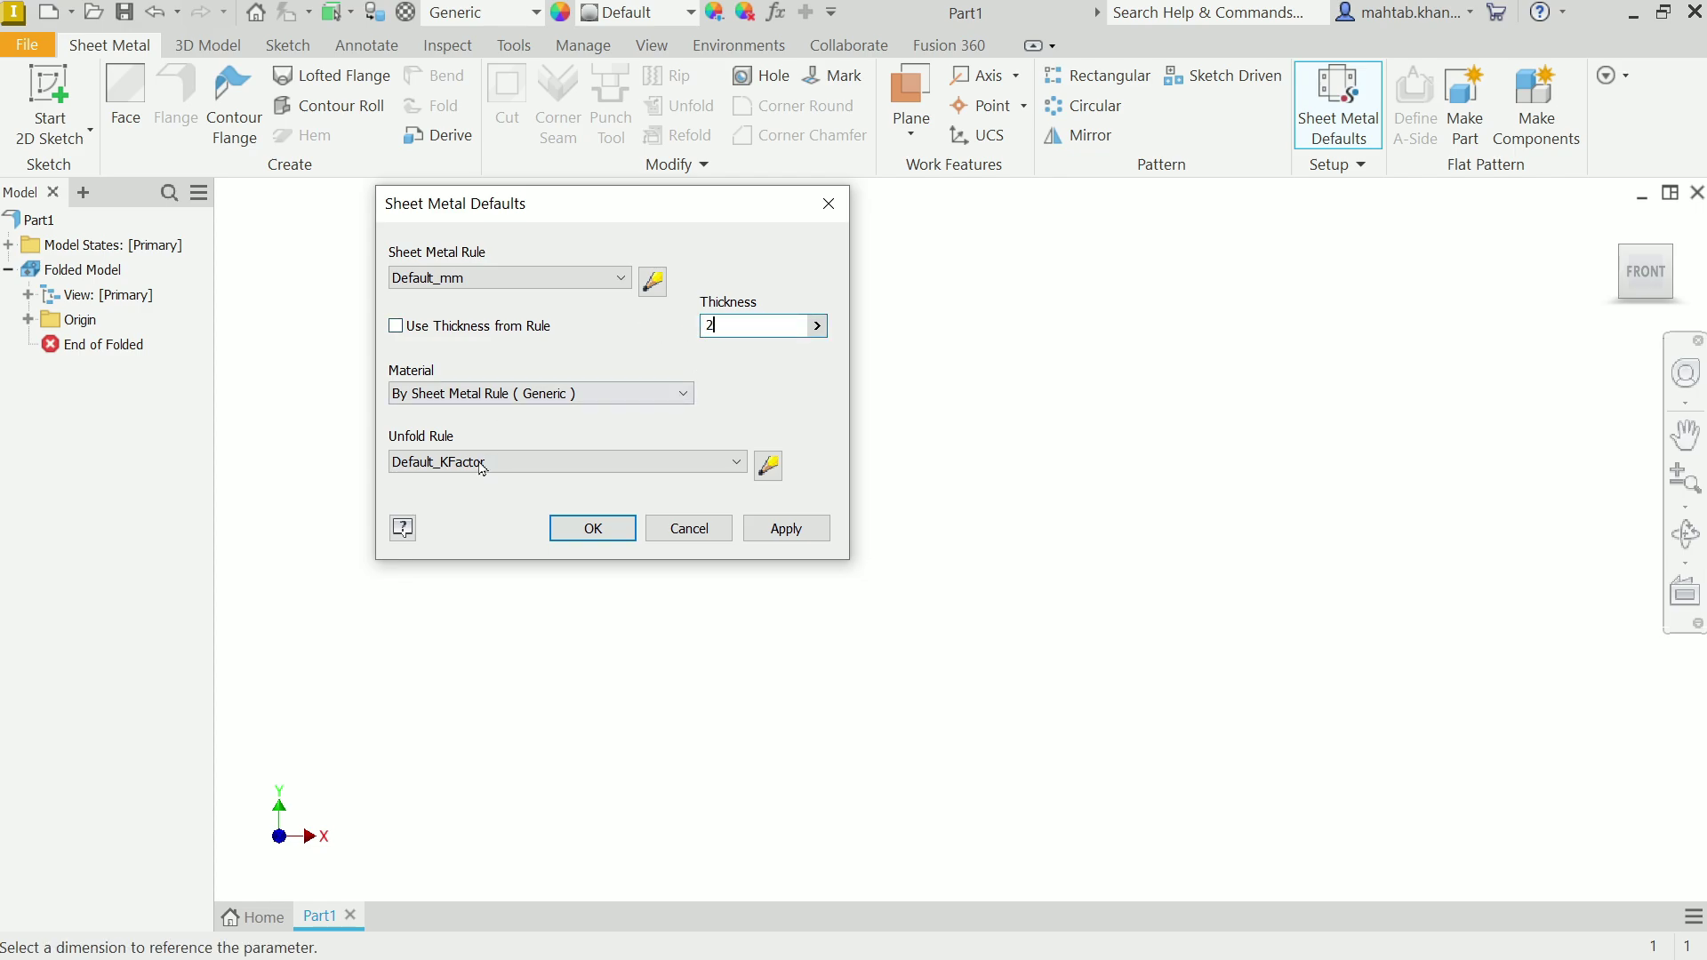
- Set the material to Steel, Galvanized, keep Default_KFactor unfold, and apply the defaults
click(502, 394)
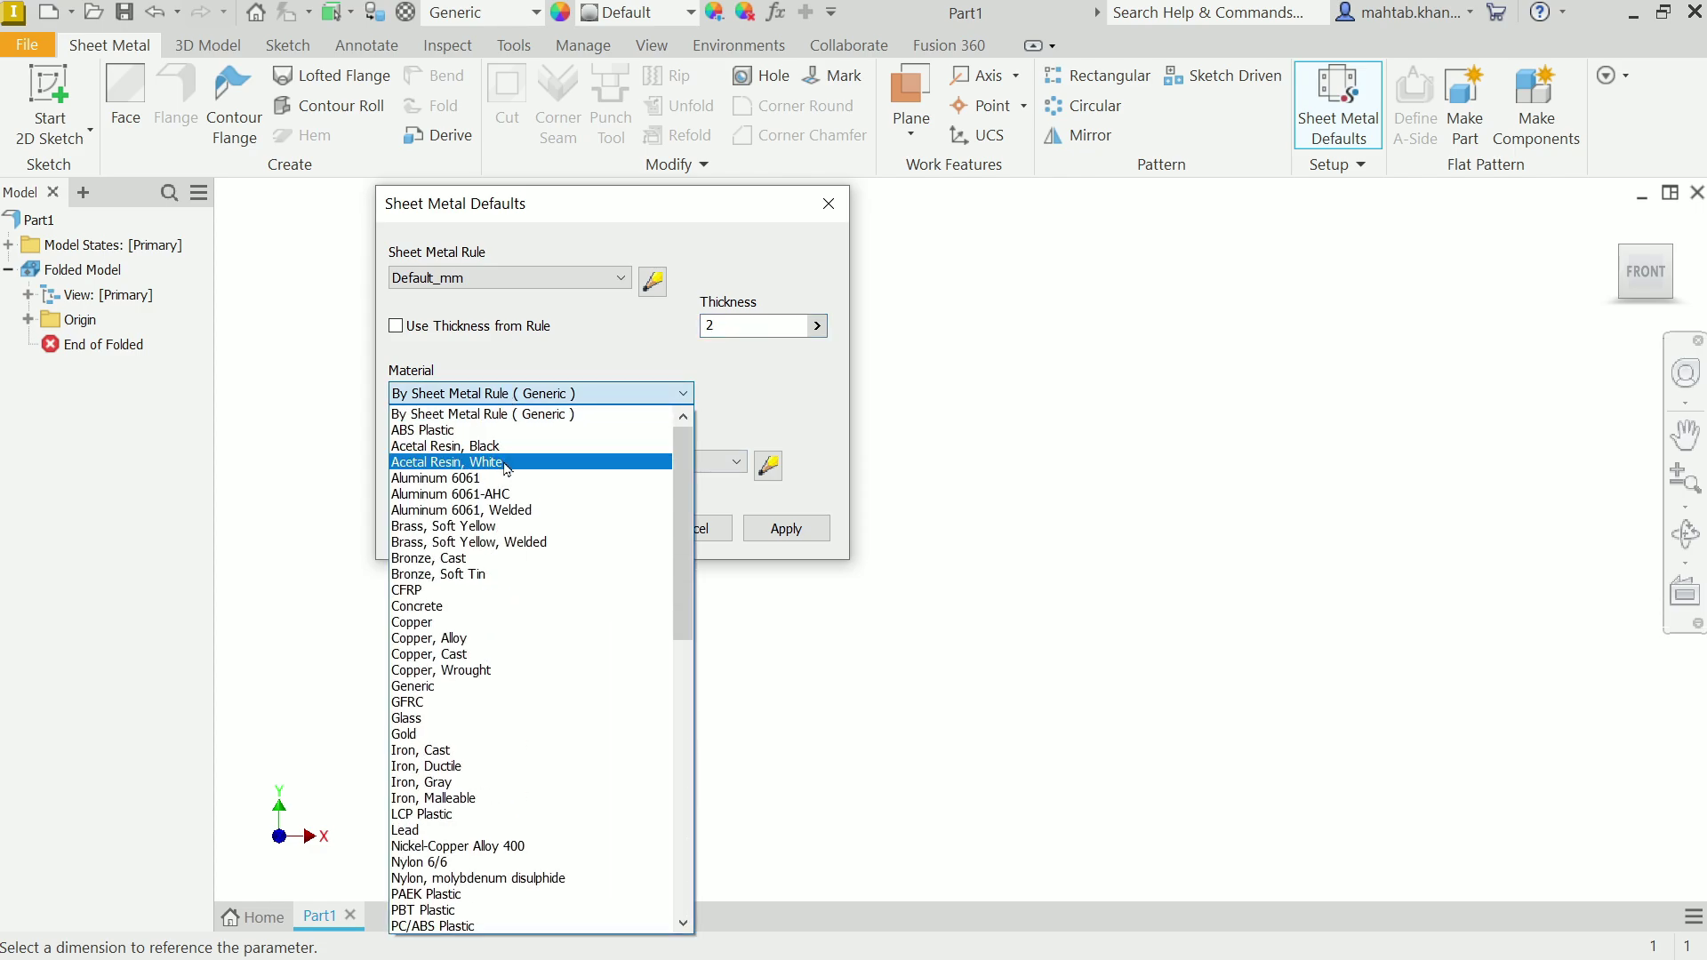
drag(681, 515, 682, 757)
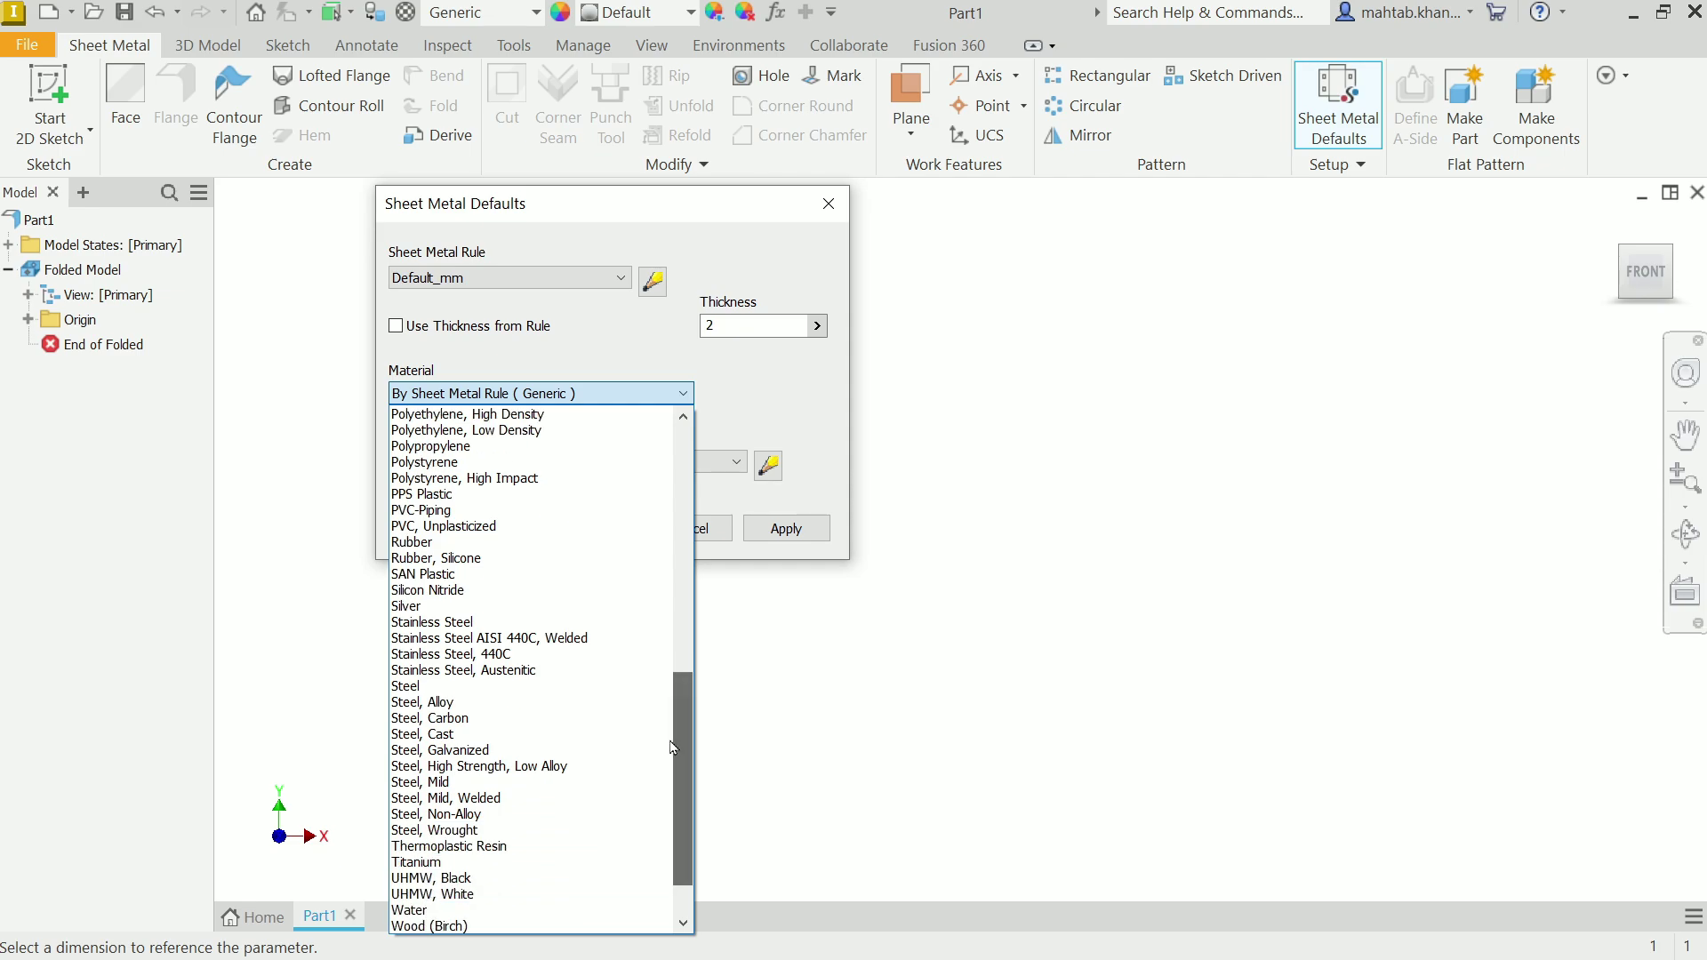
click(464, 751)
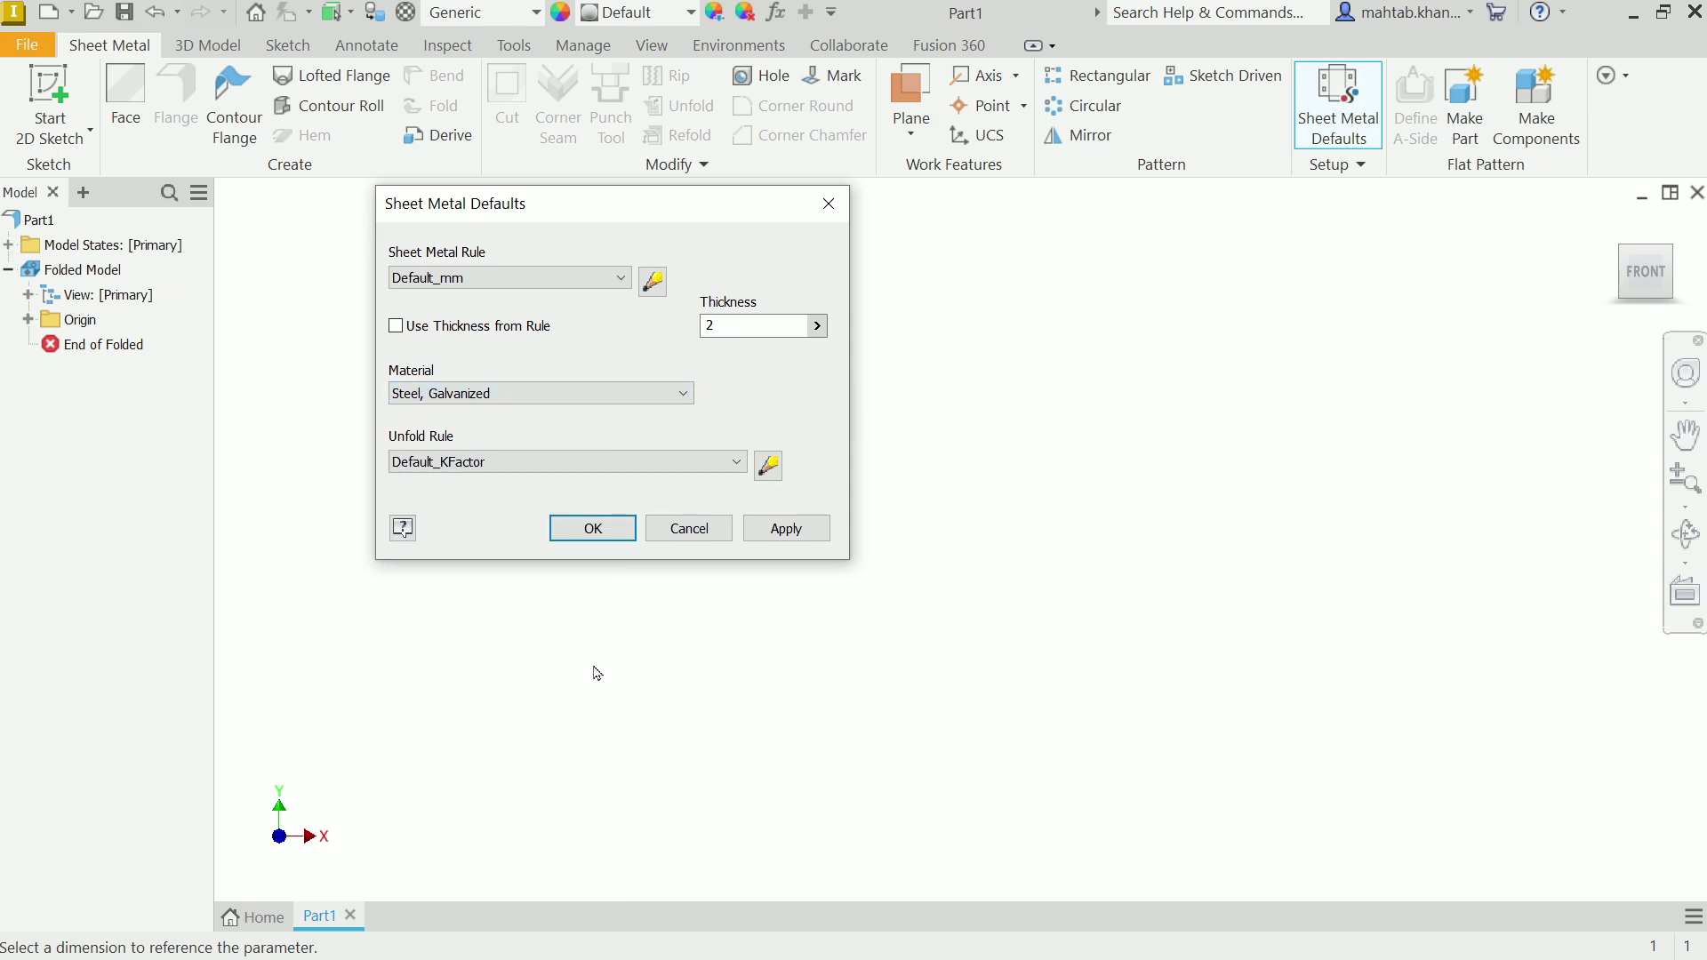
click(512, 463)
click(511, 462)
click(798, 532)
click(680, 529)
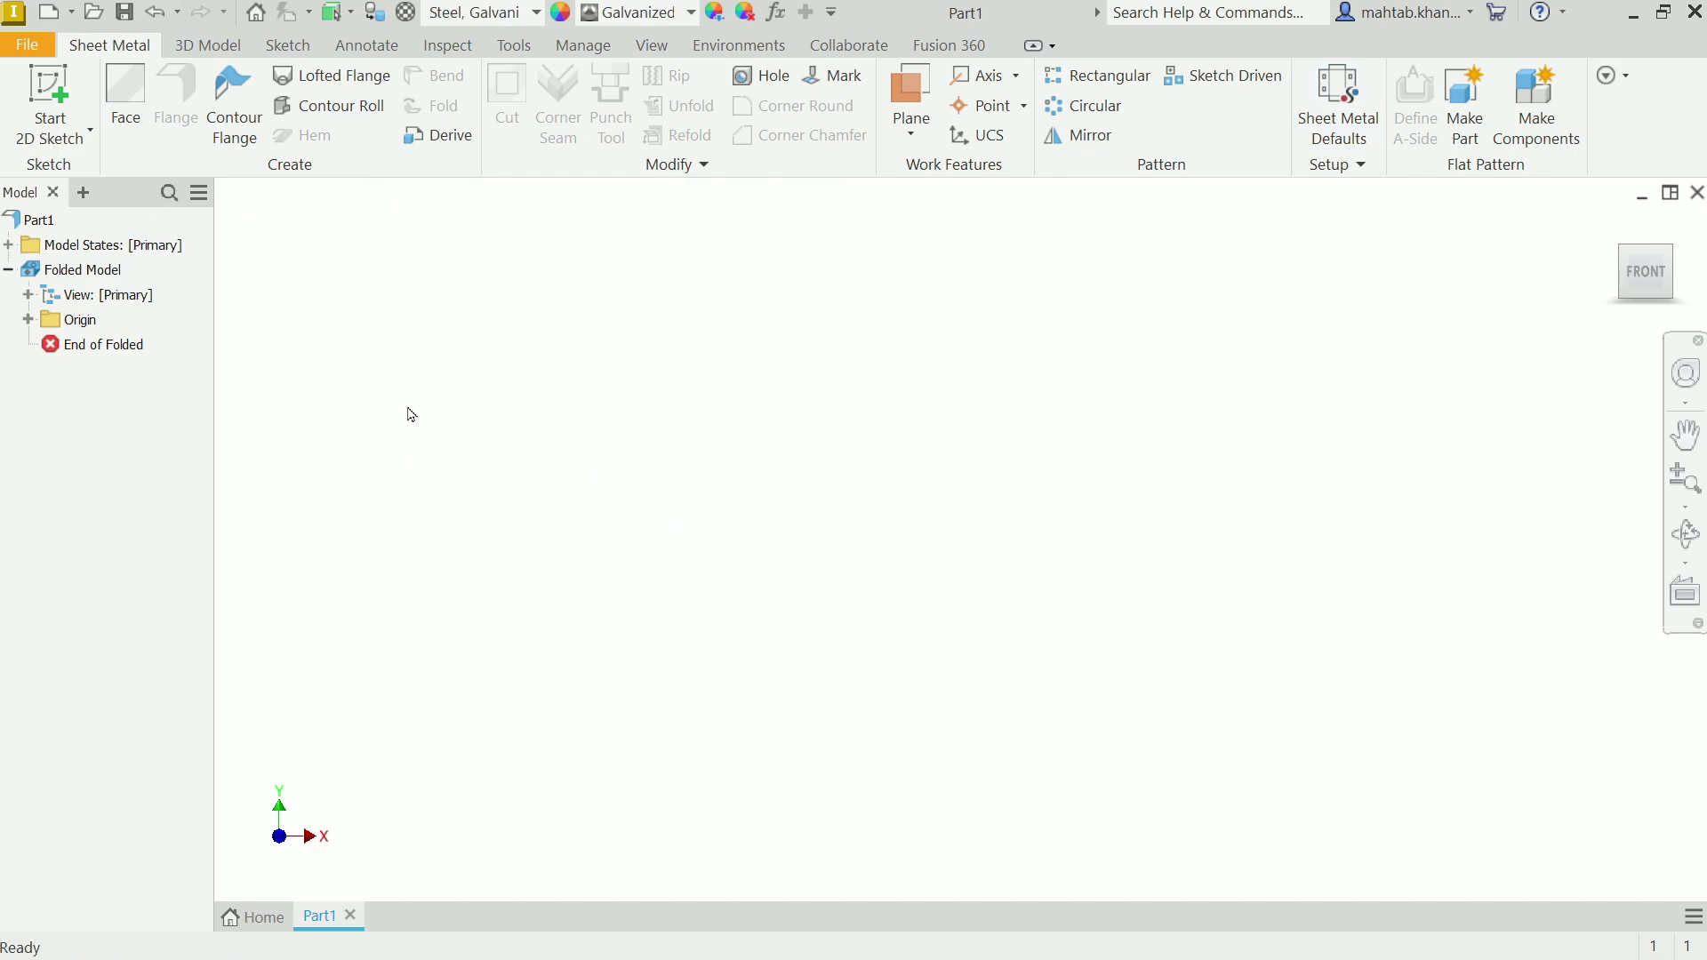
- On a new XZ-plane sketch, draw a 200 × 200 mm center rectangle at the origin
click(51, 96)
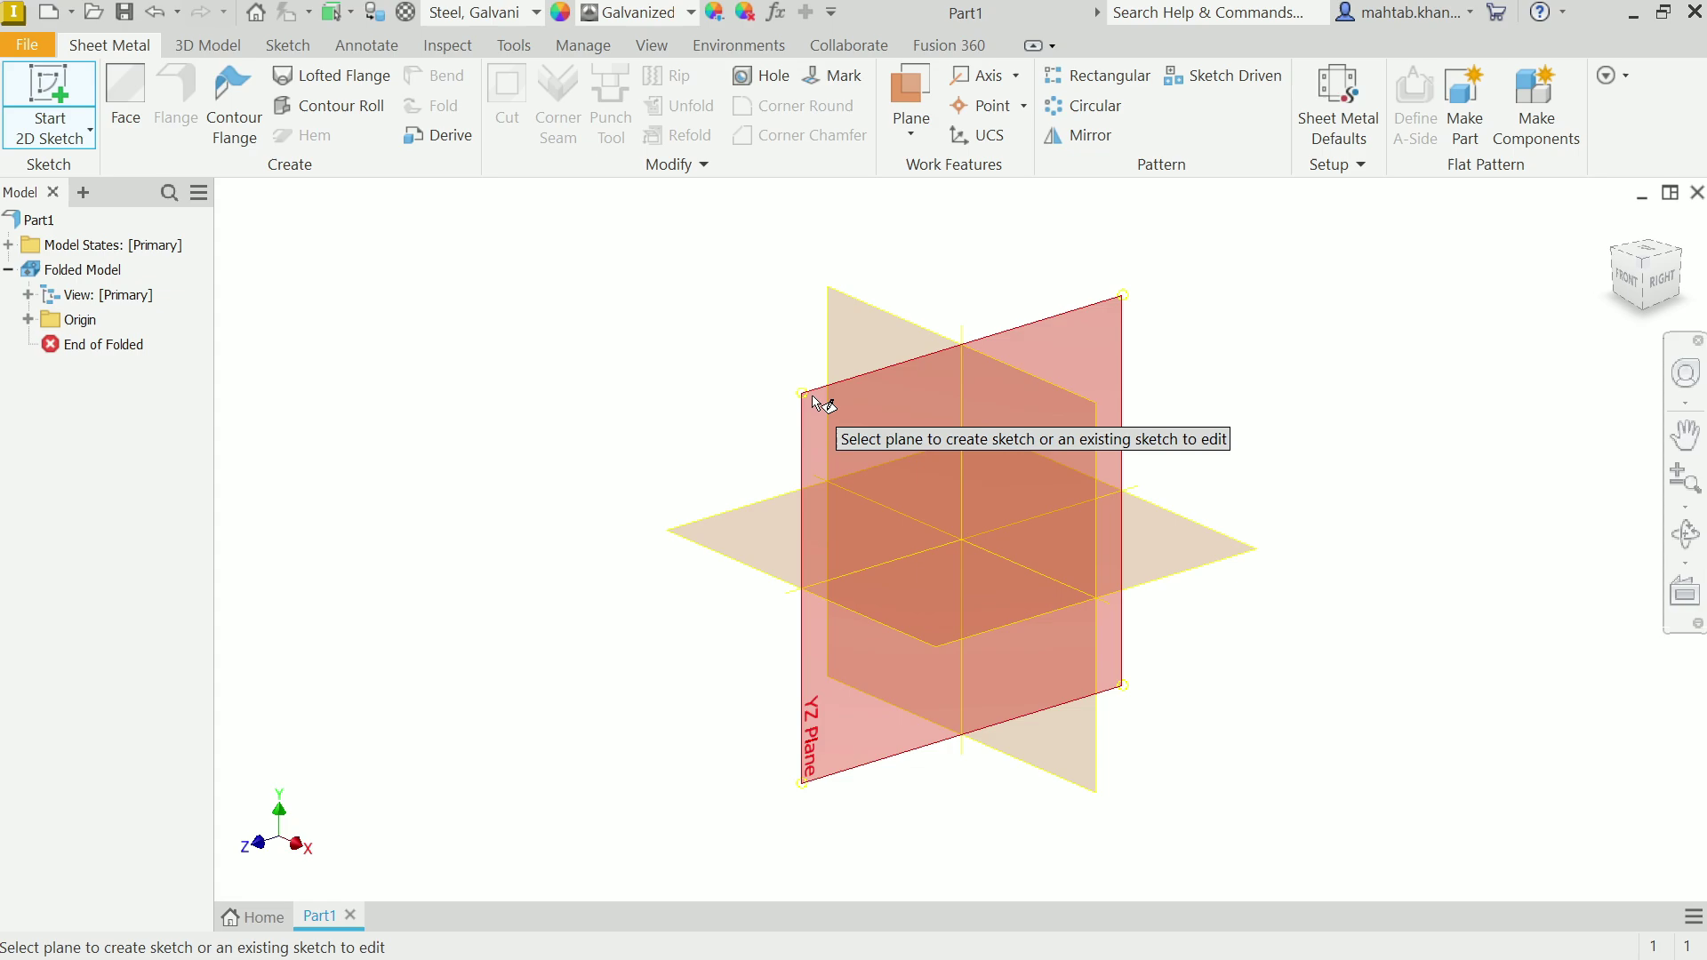
click(737, 546)
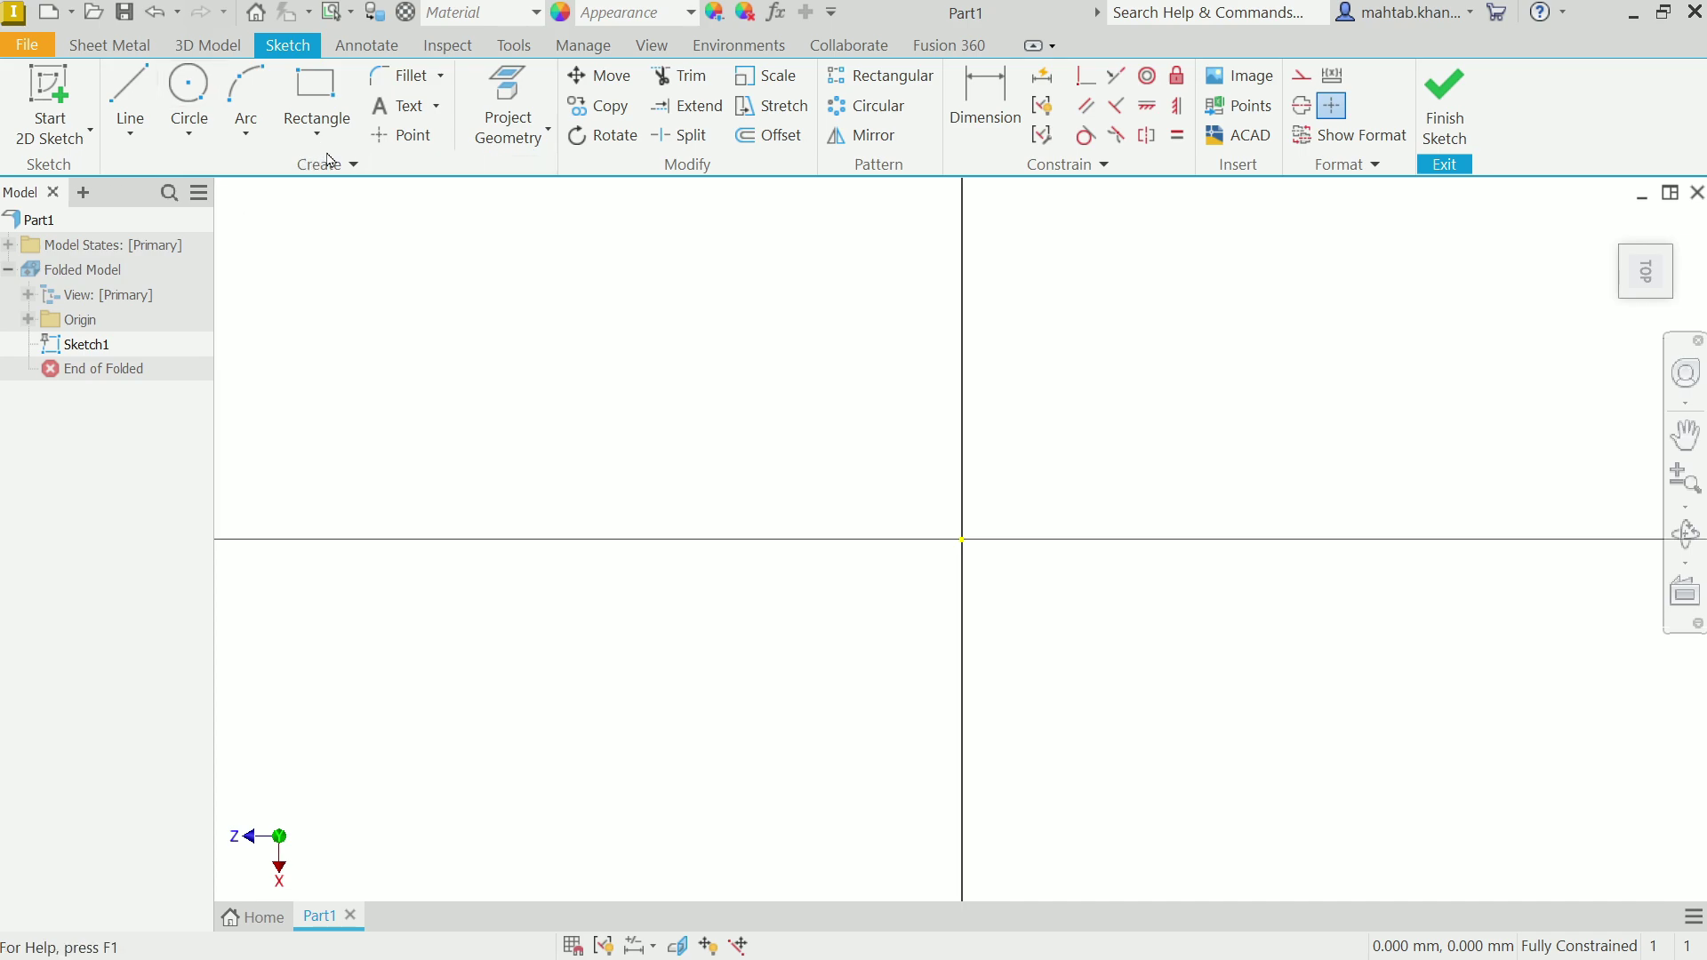
click(317, 125)
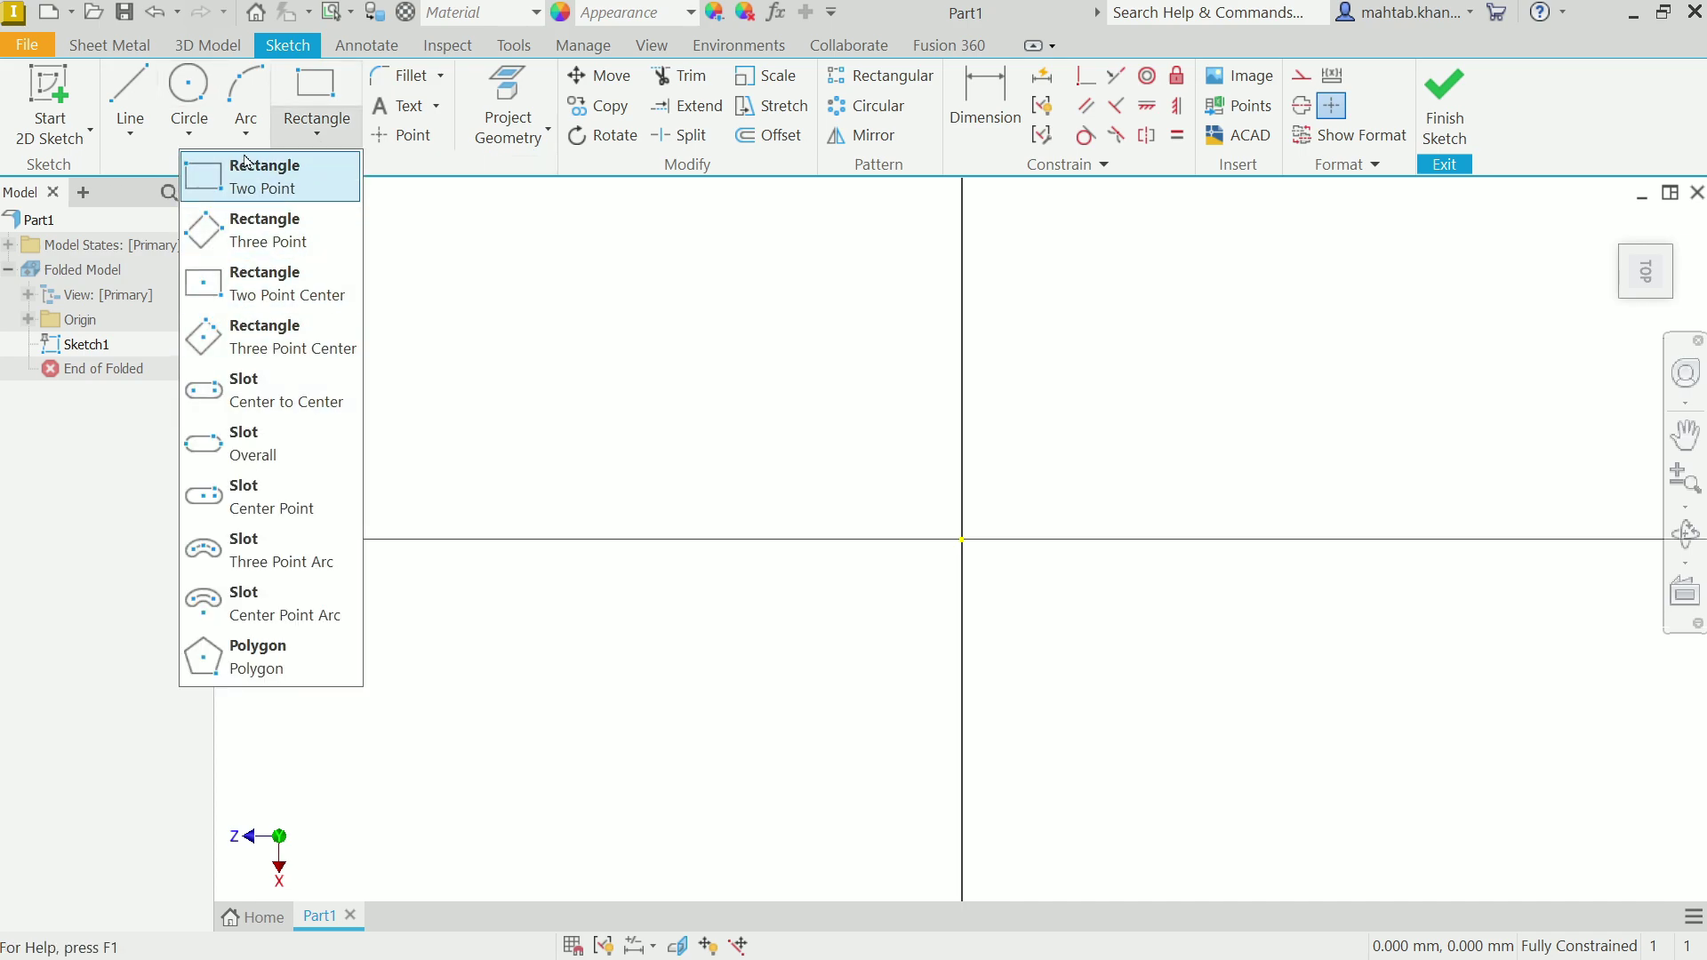
click(263, 287)
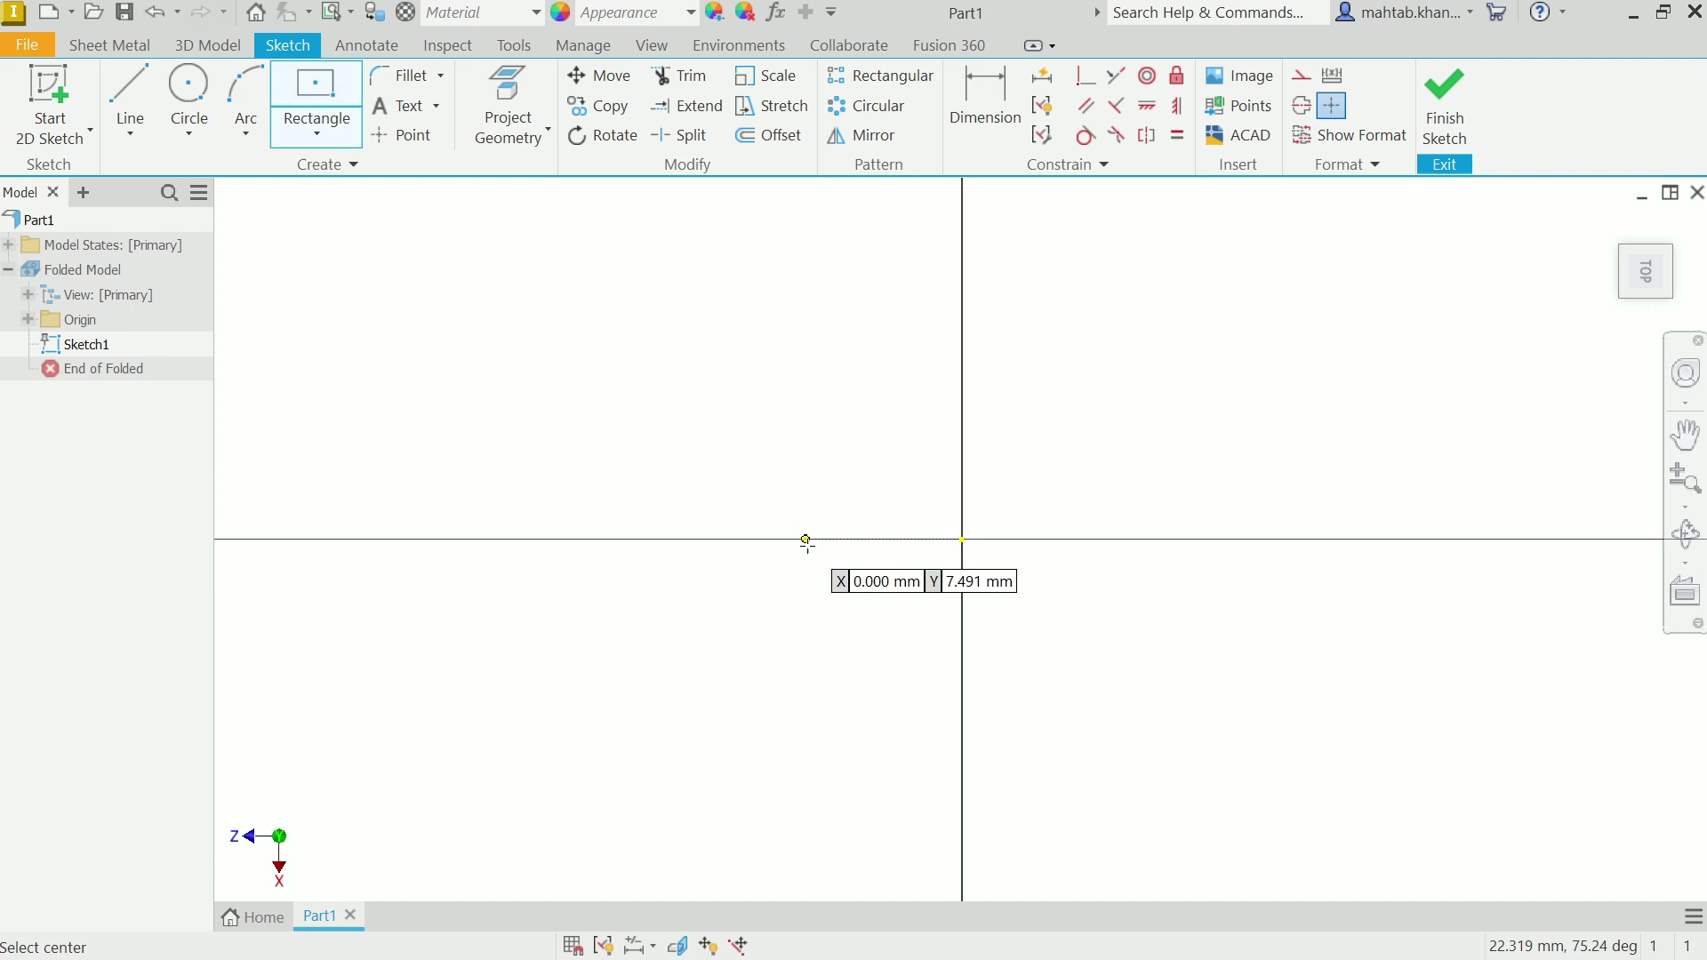
click(962, 539)
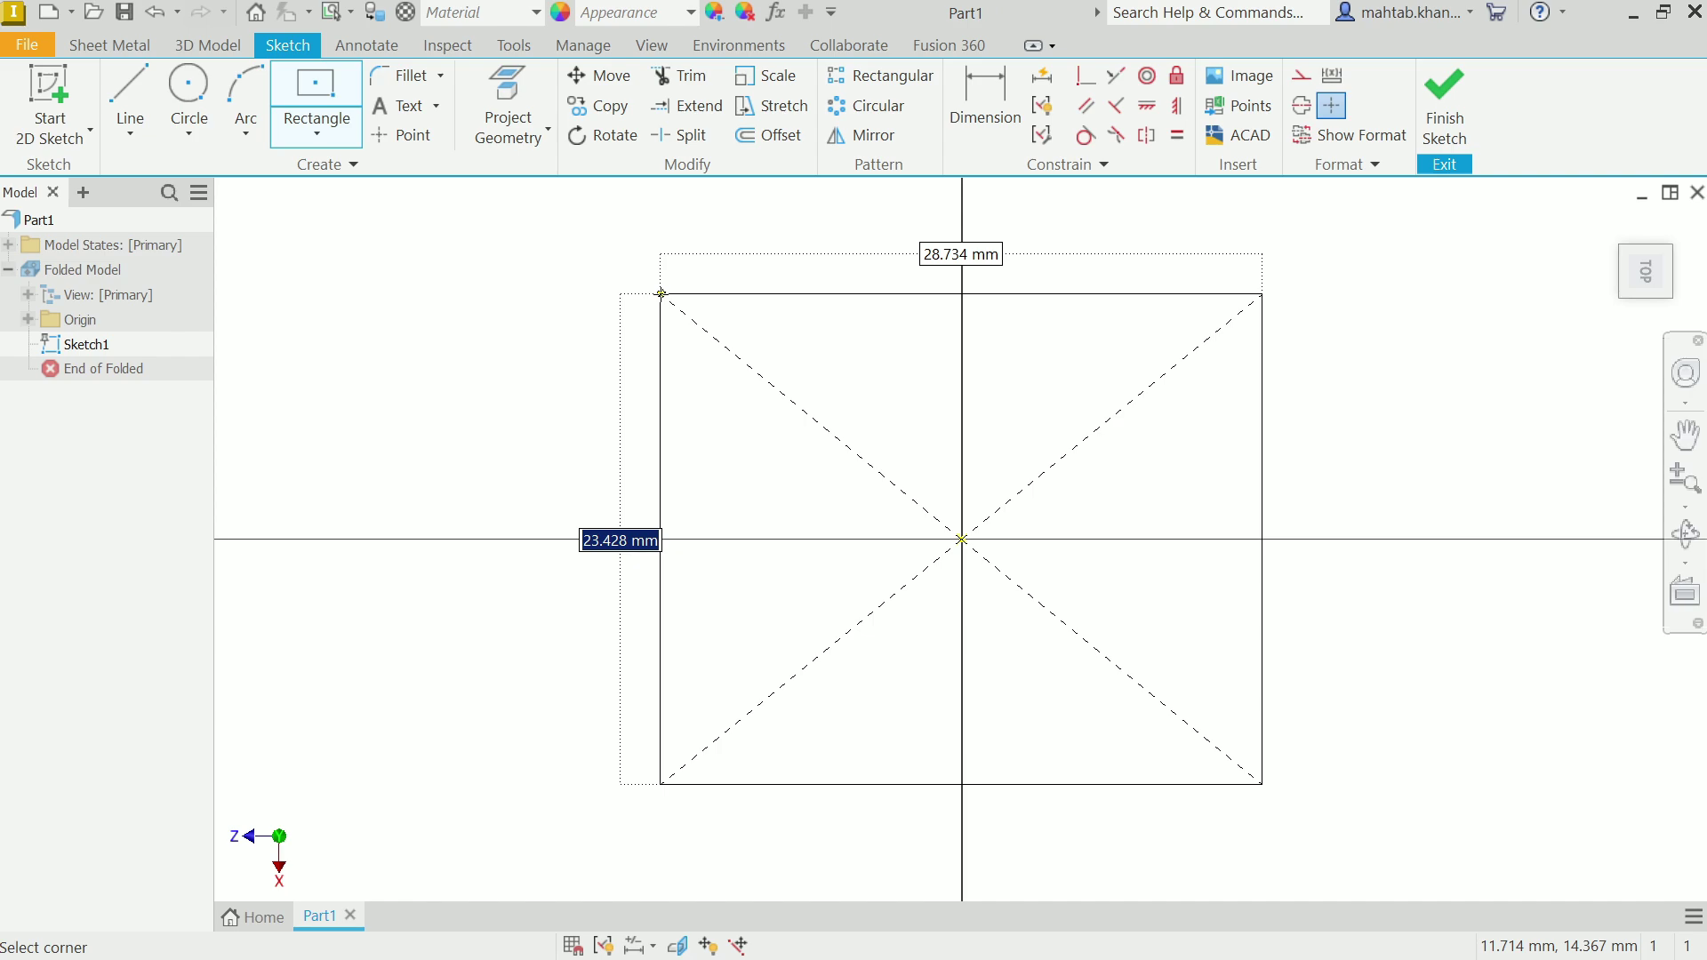
text(20)
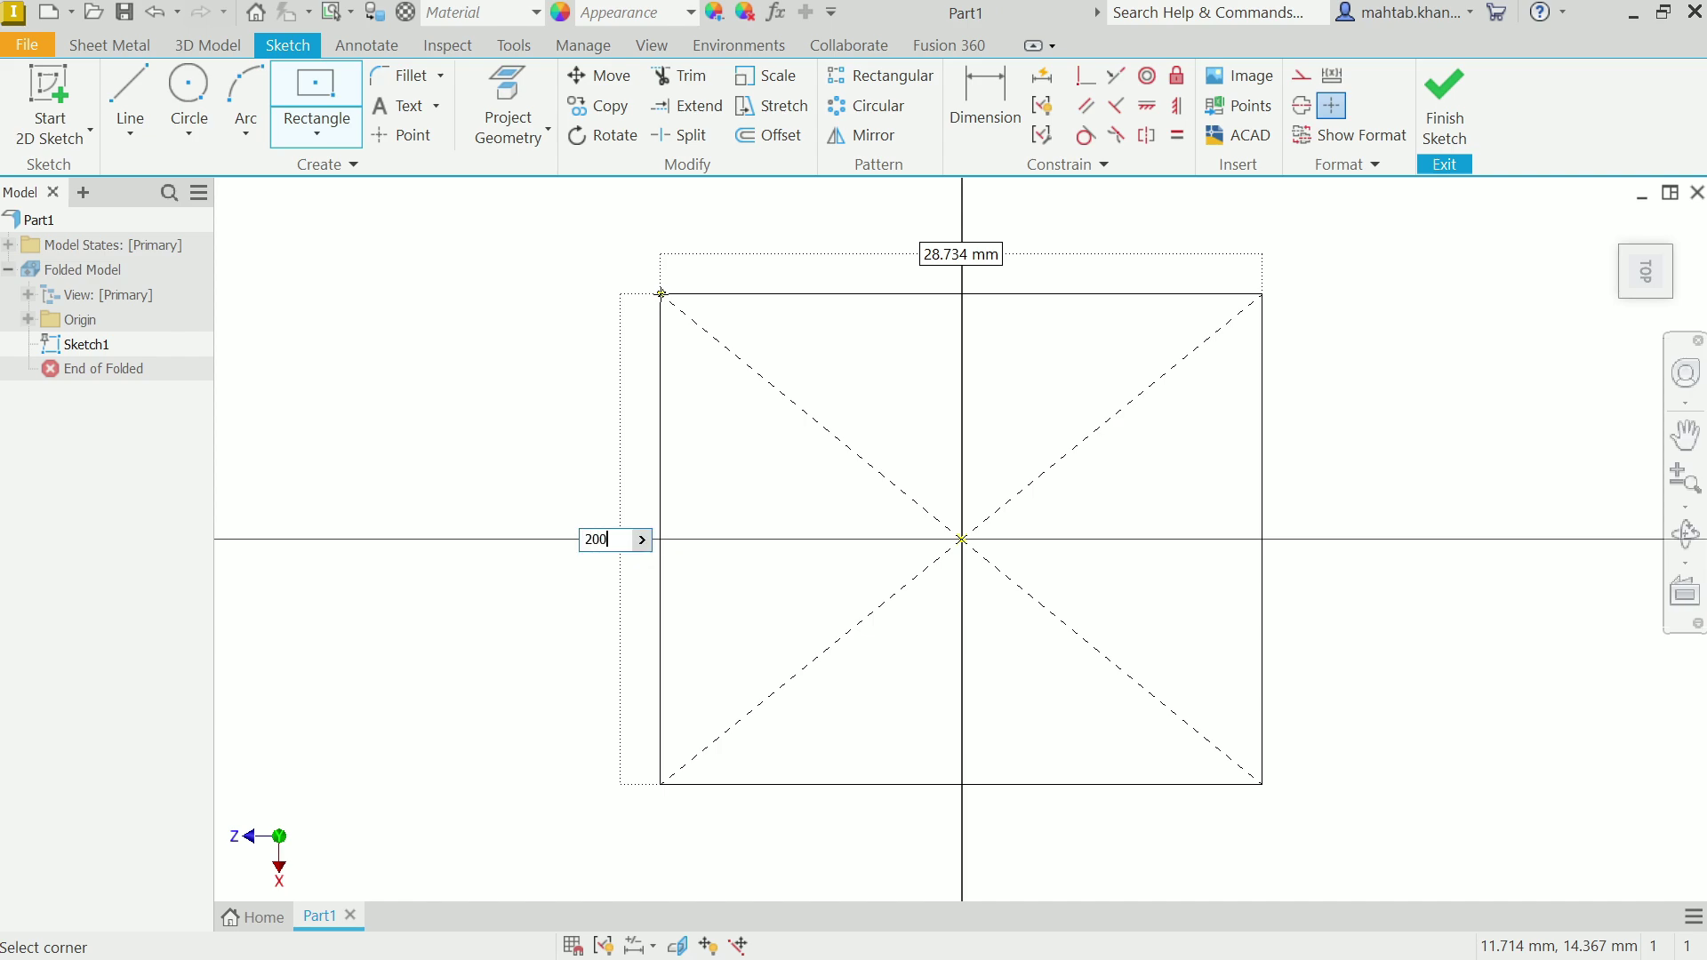
text(0)
key(Tab)
text(20)
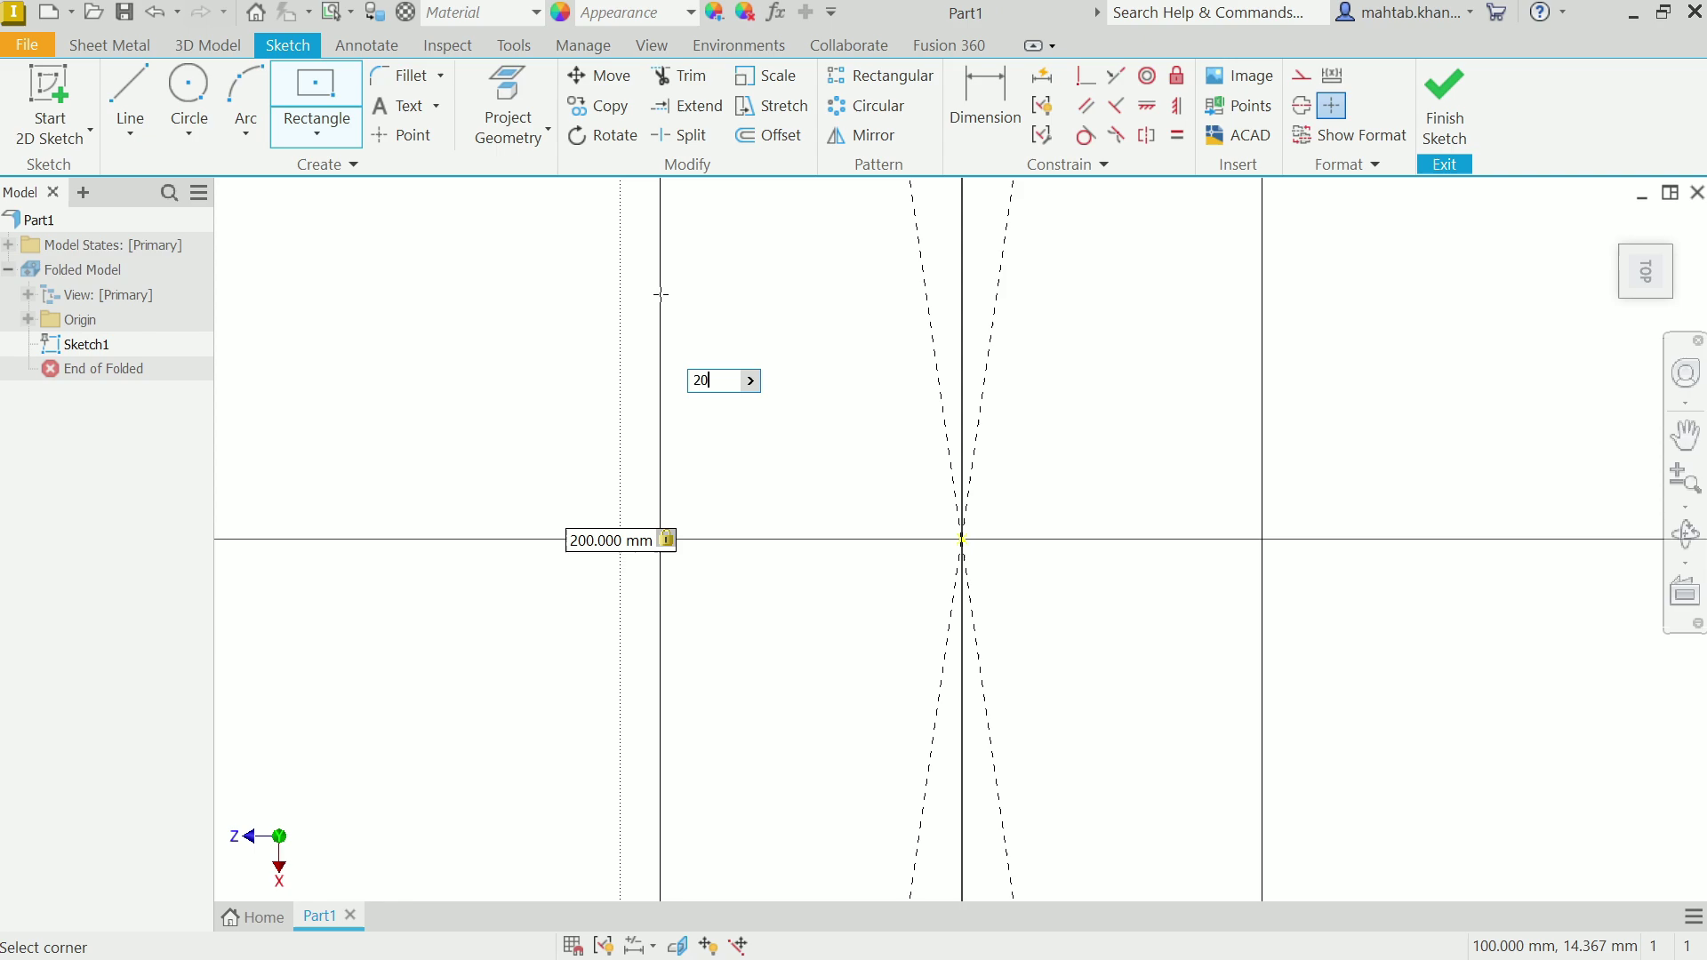
text(0)
key(Return)
- Finish the square sketch
scroll(845, 376, down, 5)
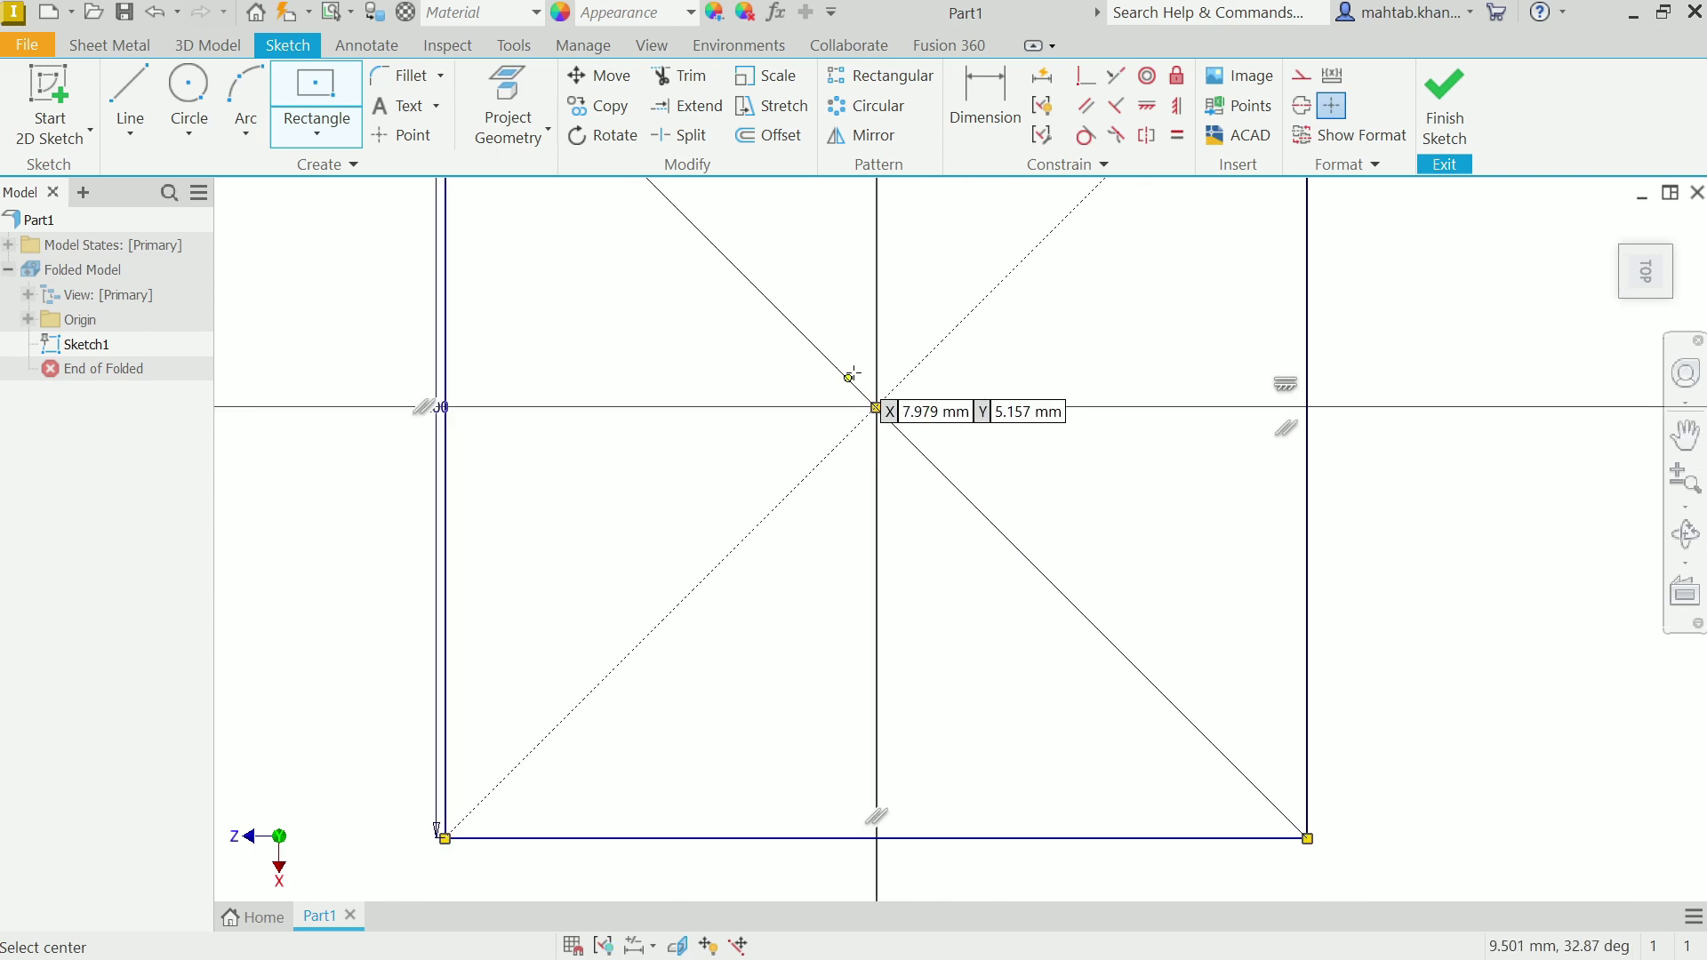
scroll(883, 307, up, 3)
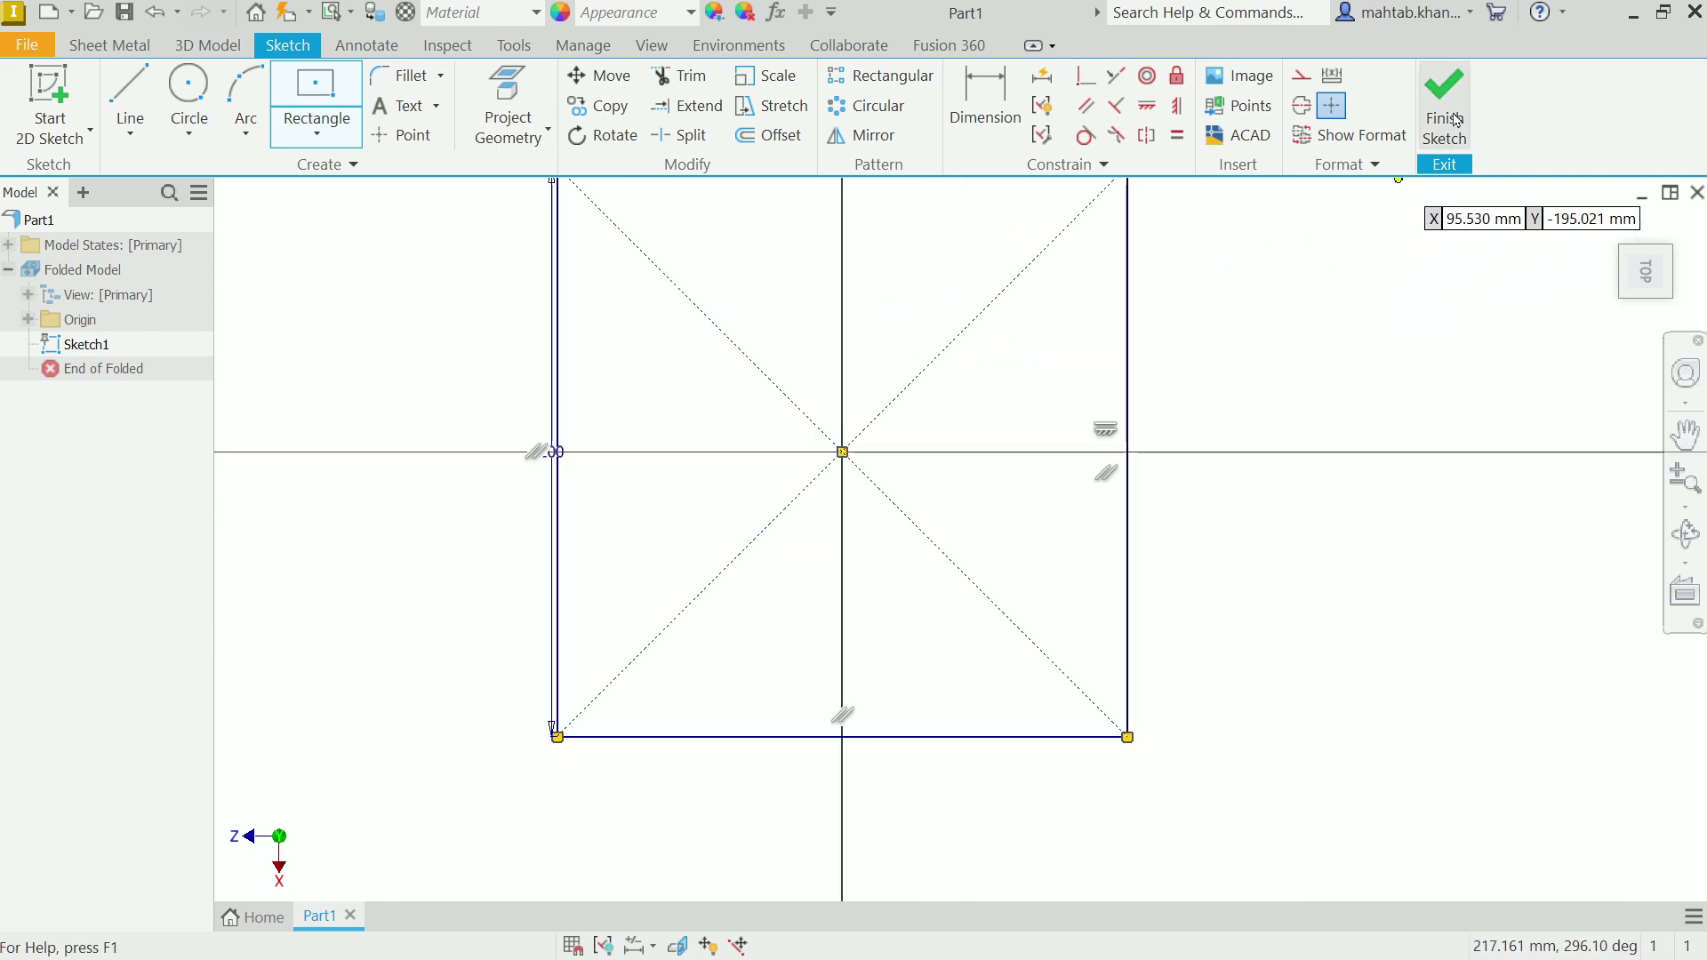
right_click(1387, 324)
click(1458, 325)
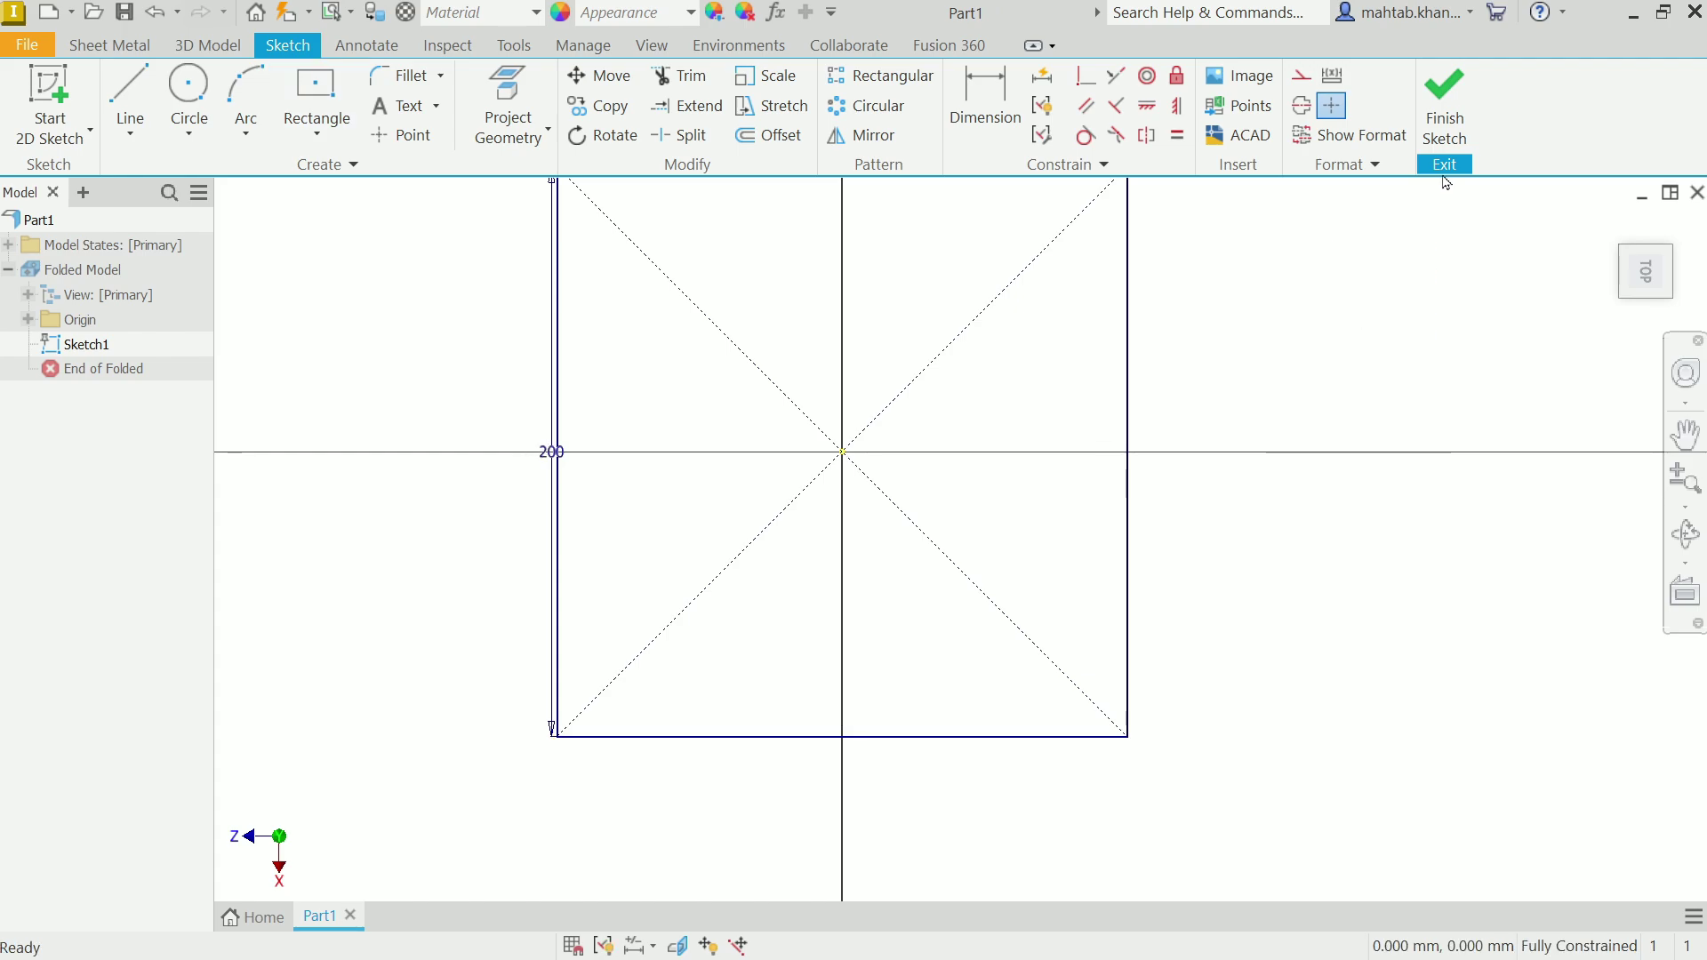
- Begin a Face from the square profile, keeping Follow Defaults with the Default_mm rule
click(1456, 118)
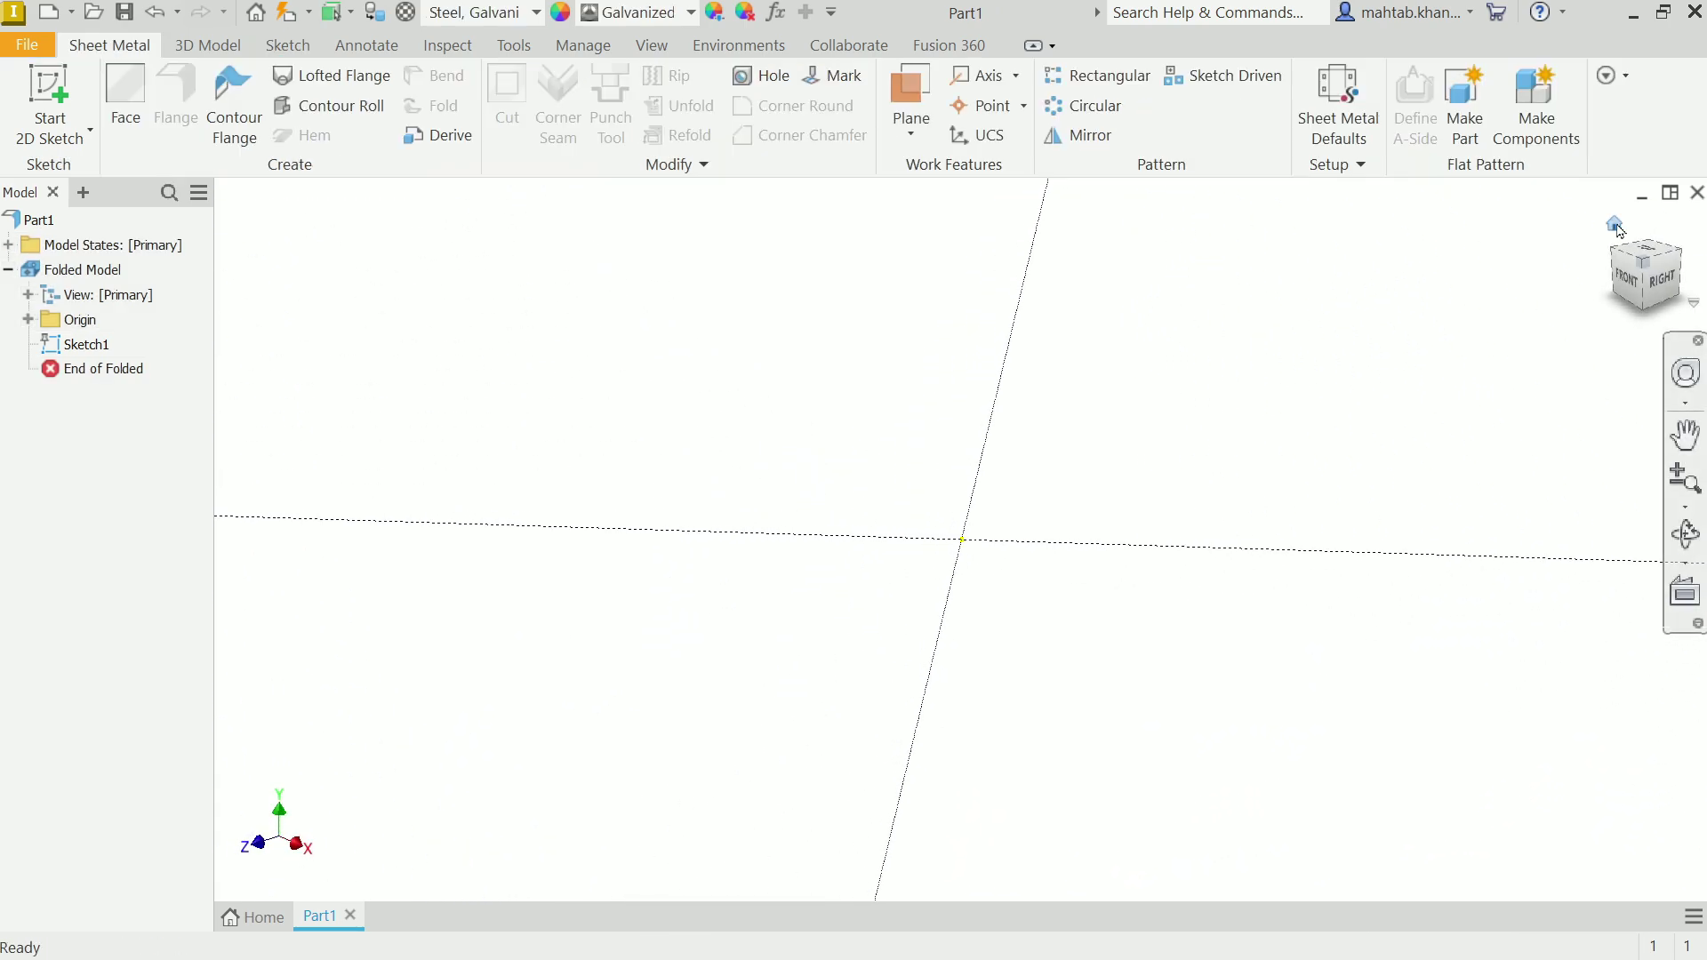
click(1614, 225)
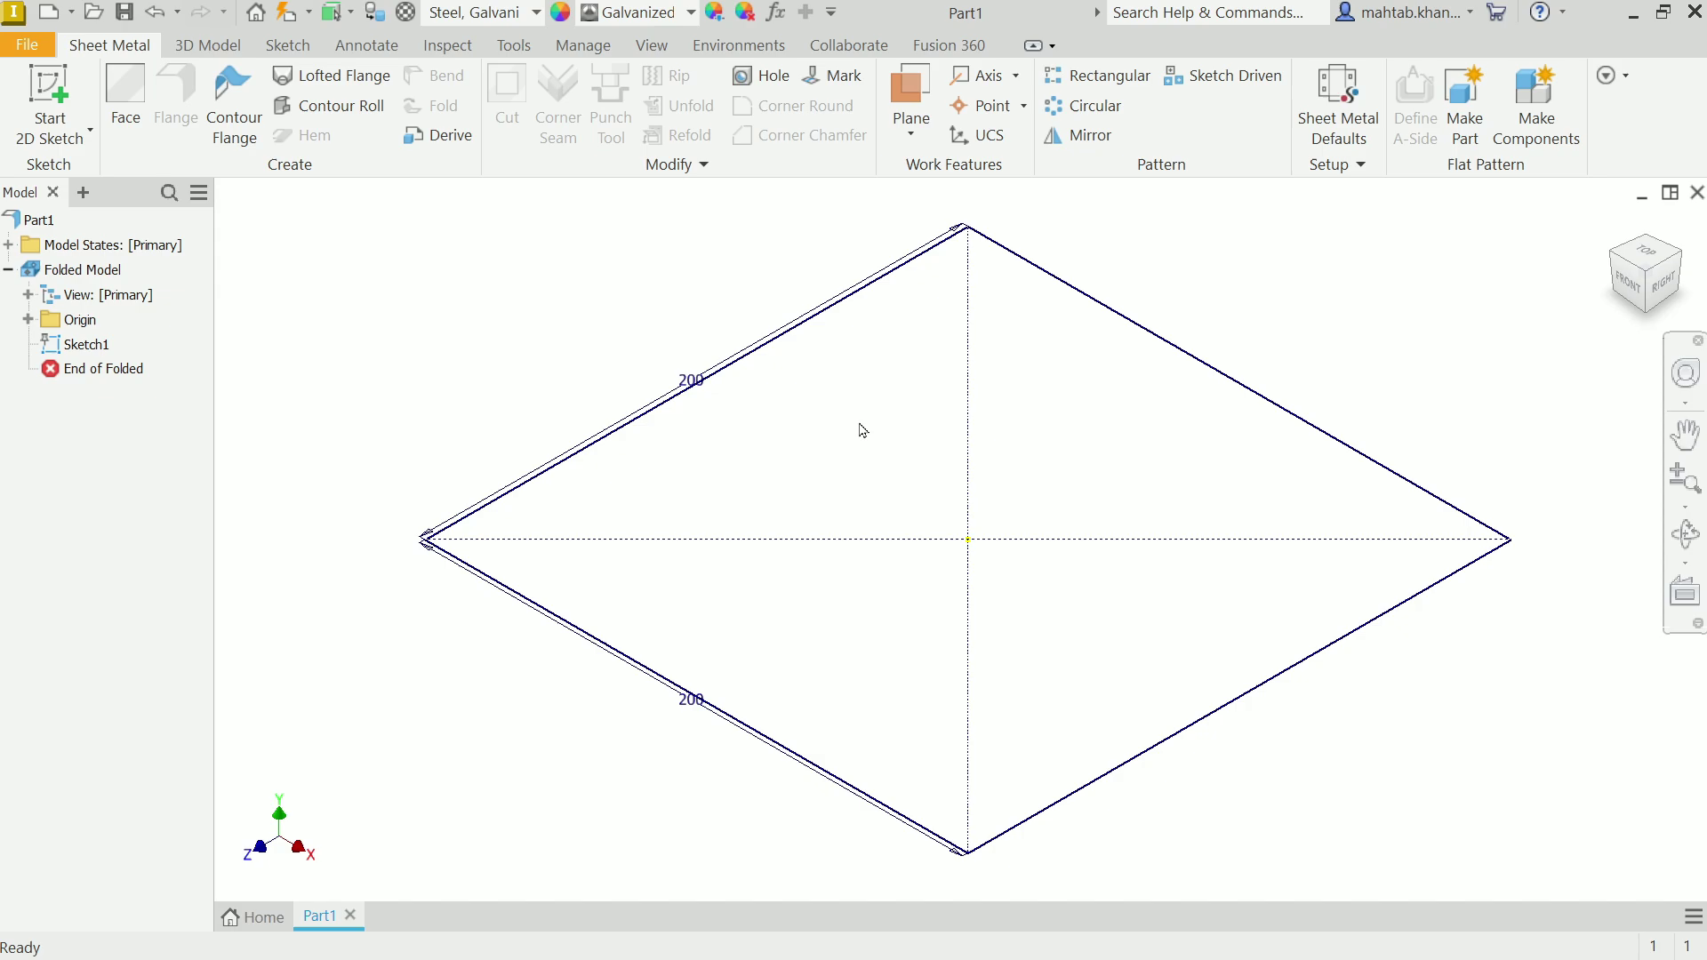
click(120, 116)
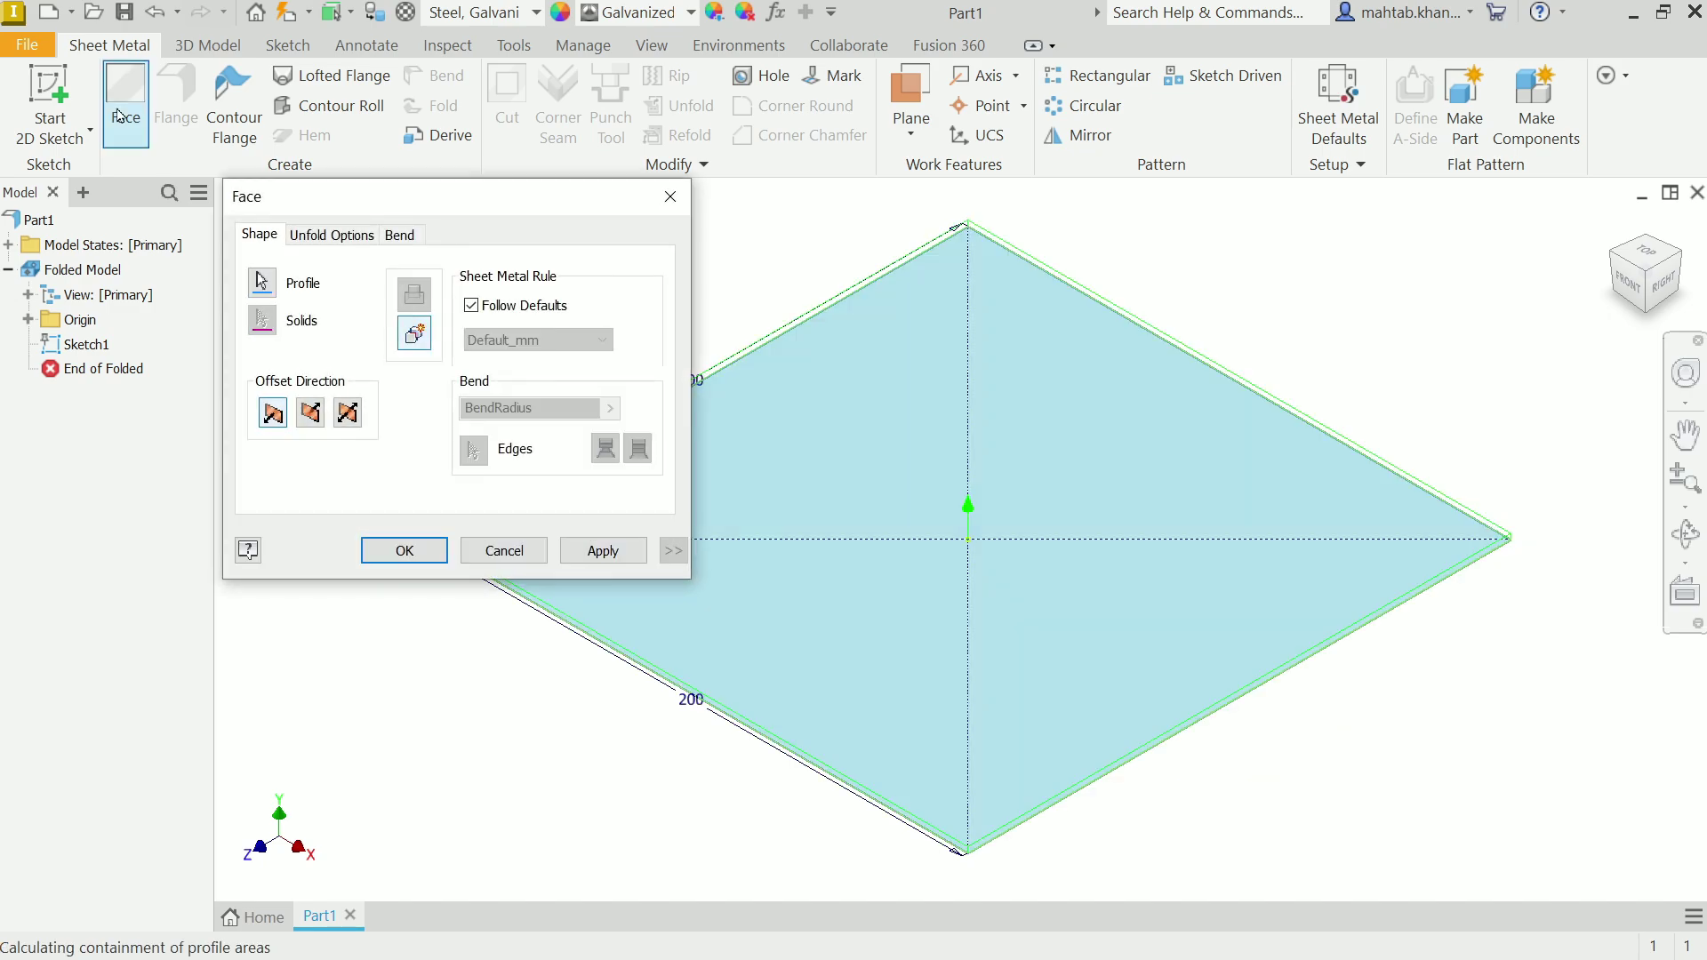
click(472, 305)
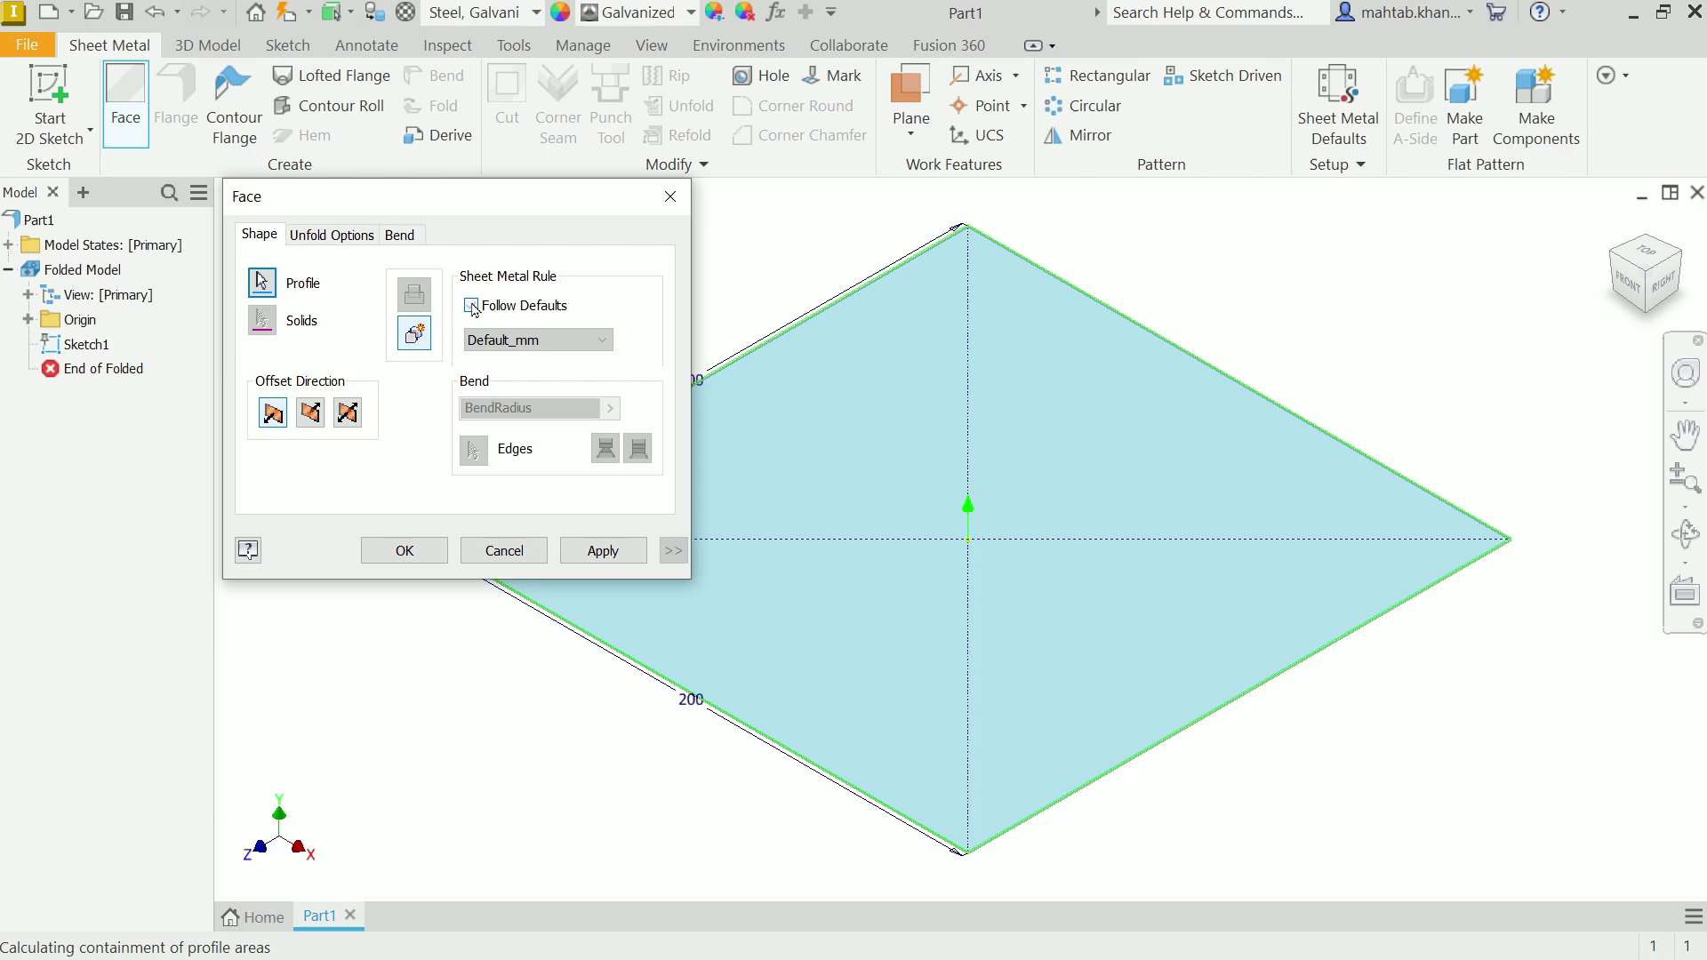
click(538, 340)
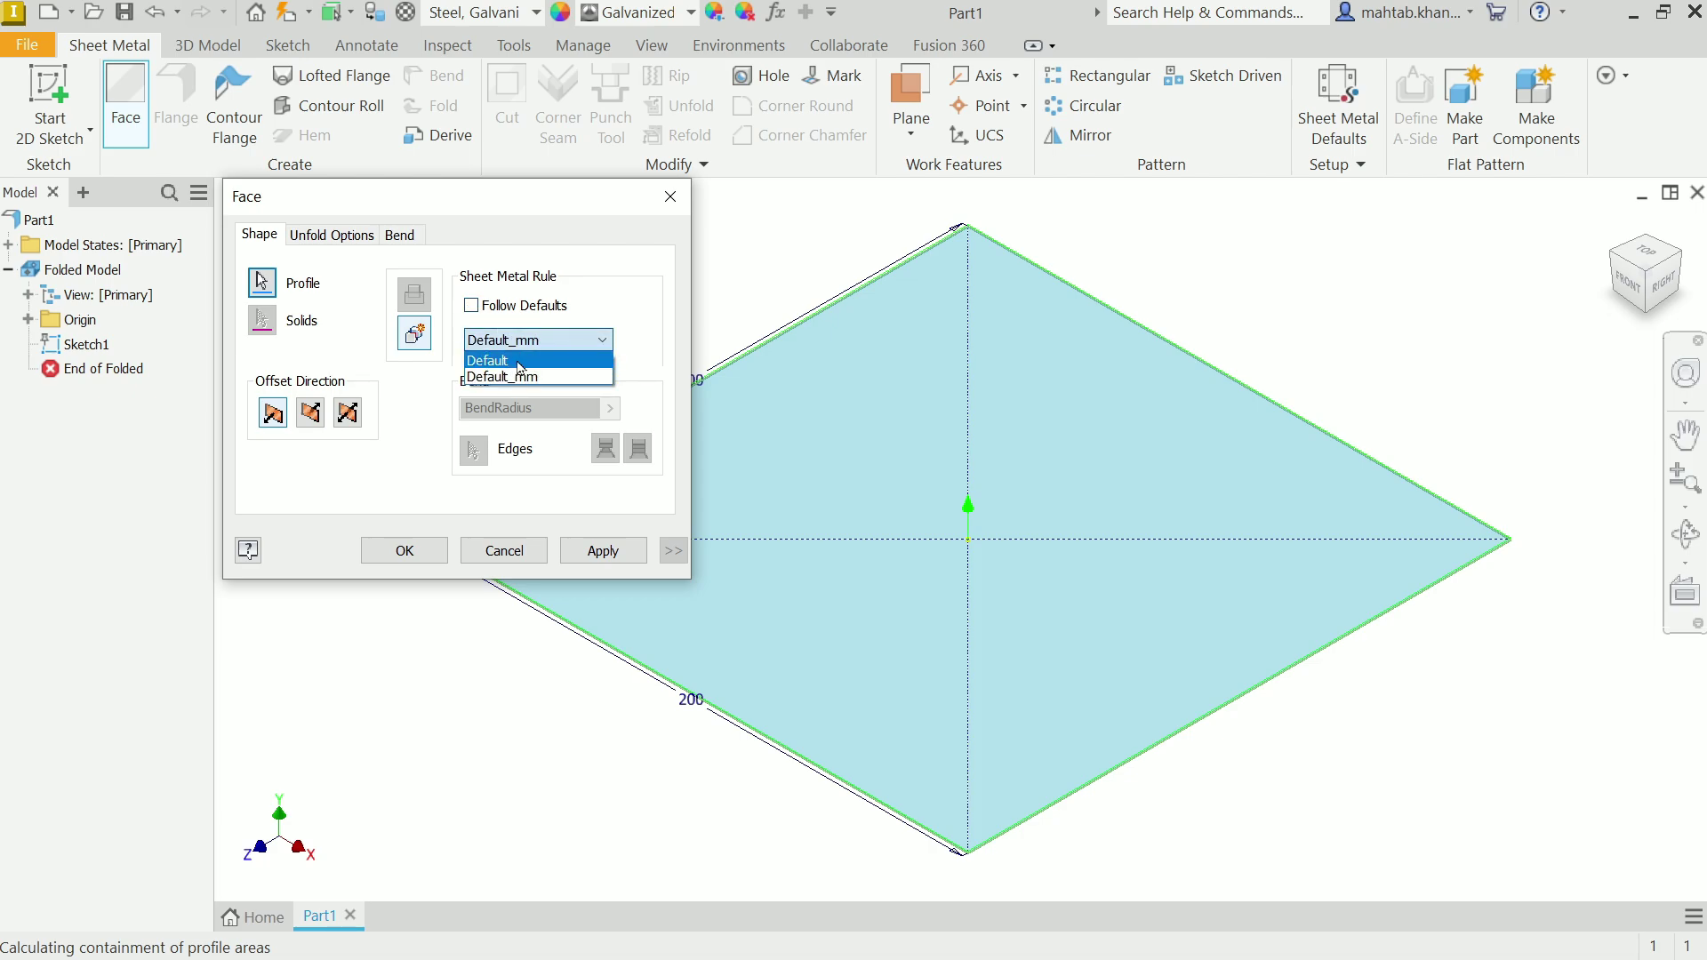
click(486, 317)
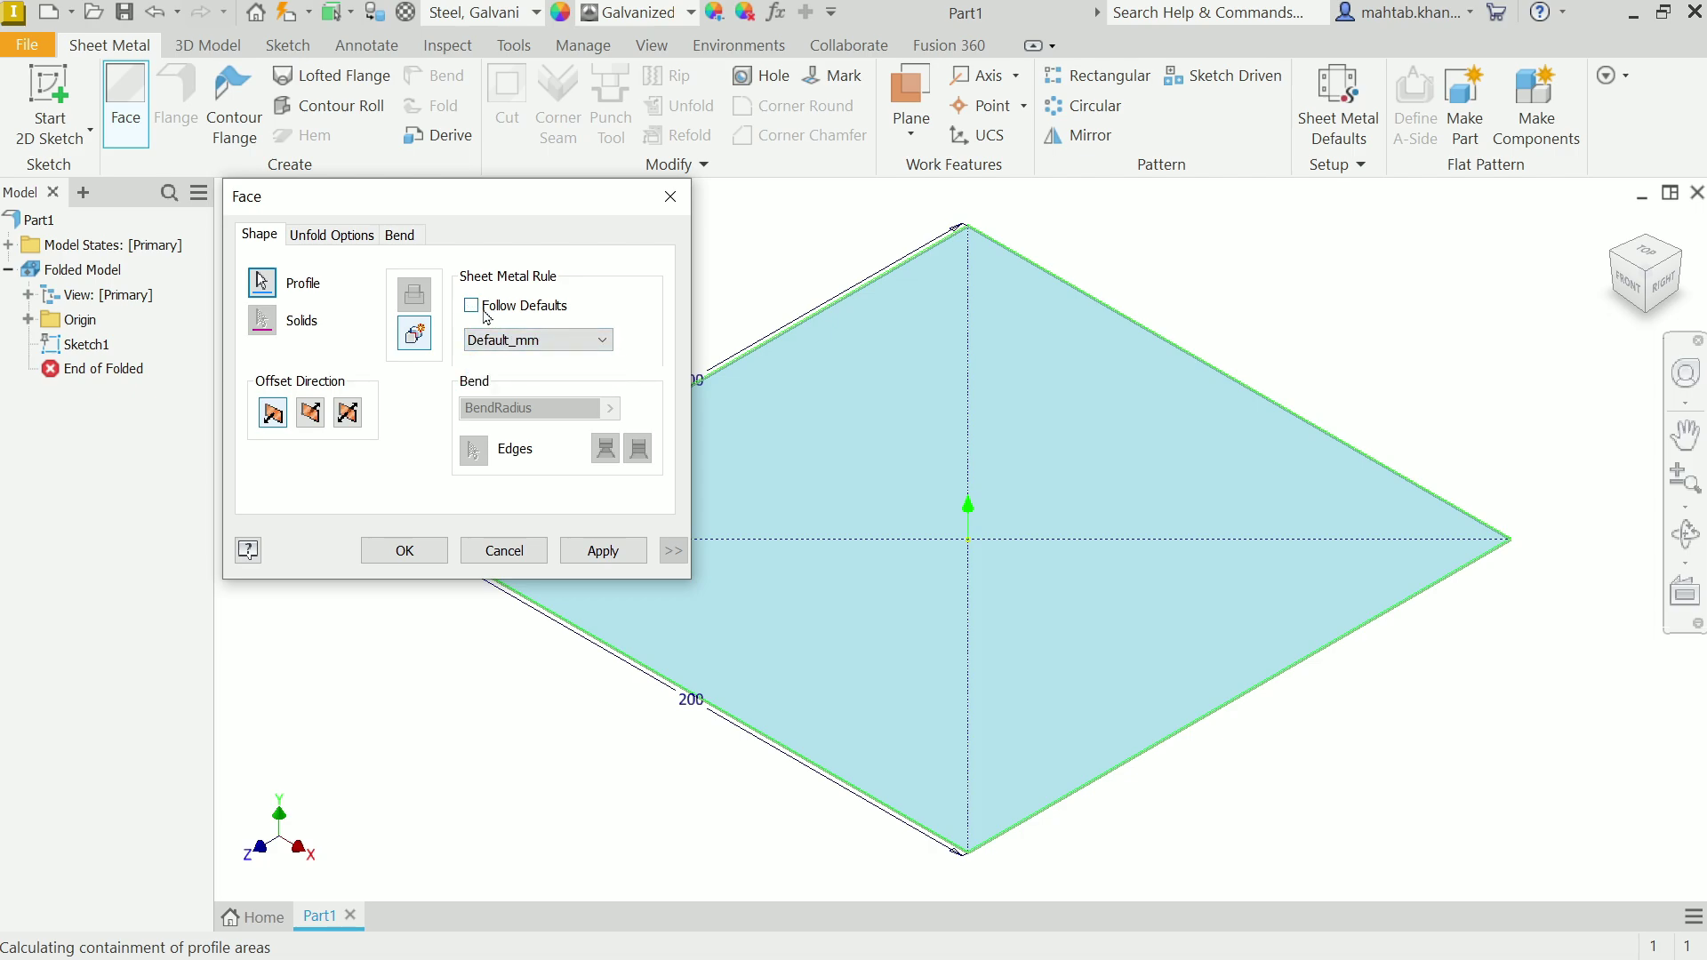
click(477, 311)
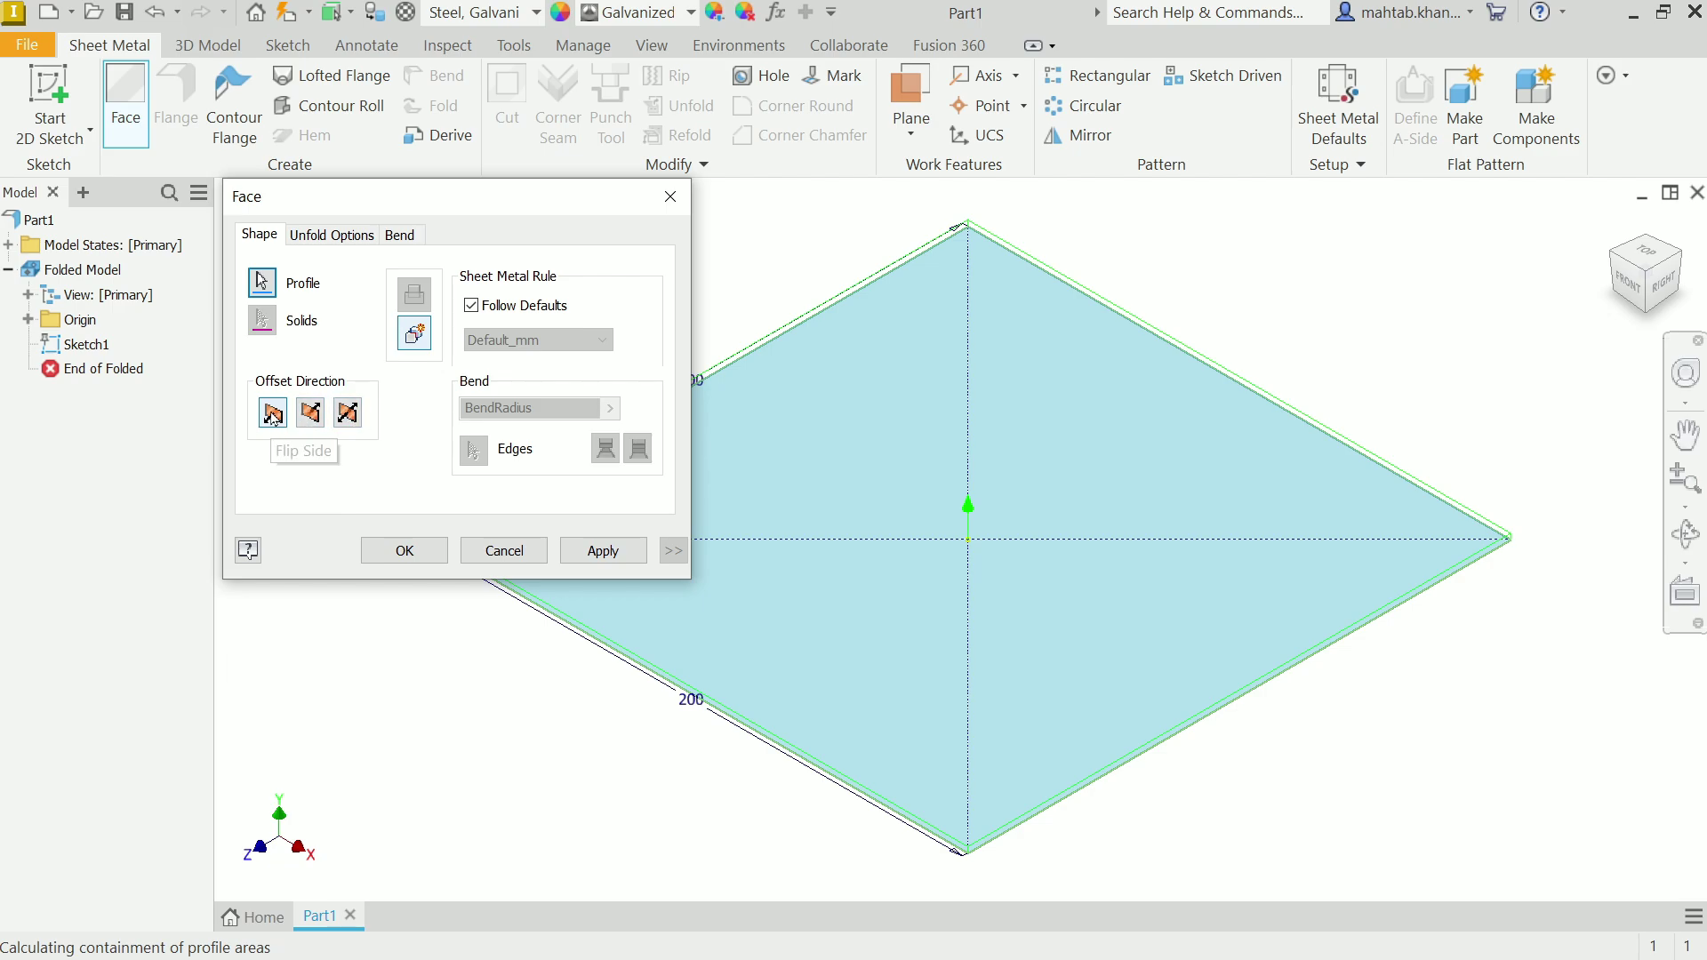
scroll(969, 845, up, 2)
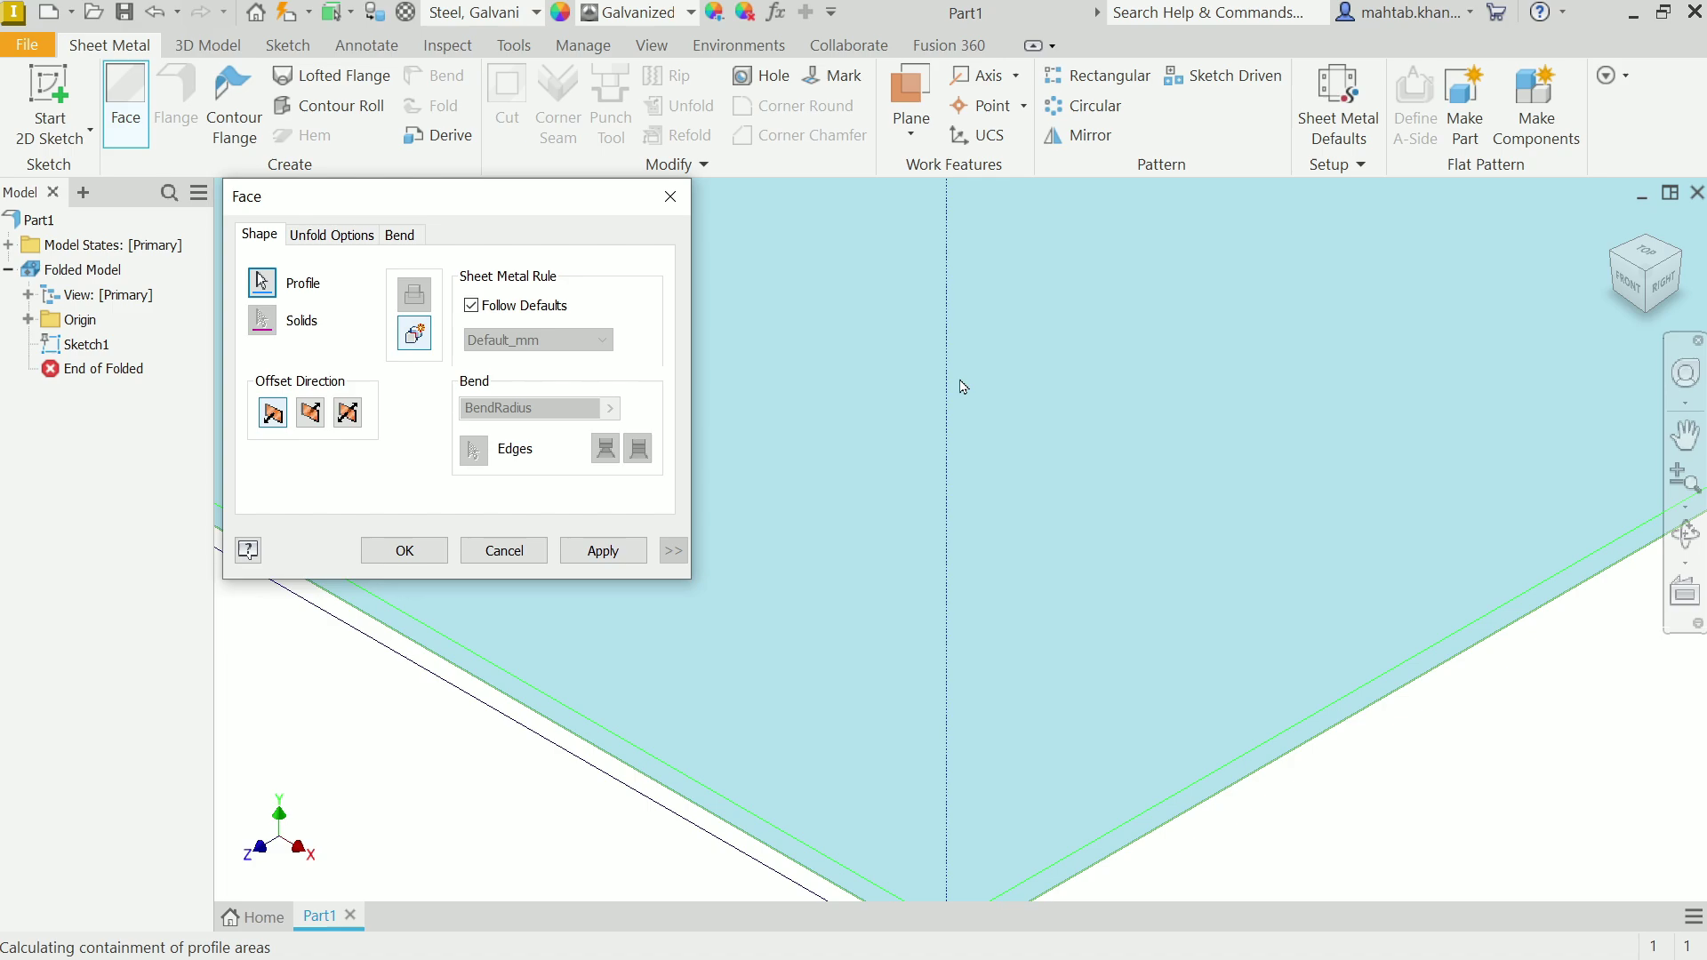
scroll(960, 382, down, 6)
scroll(965, 326, up, 5)
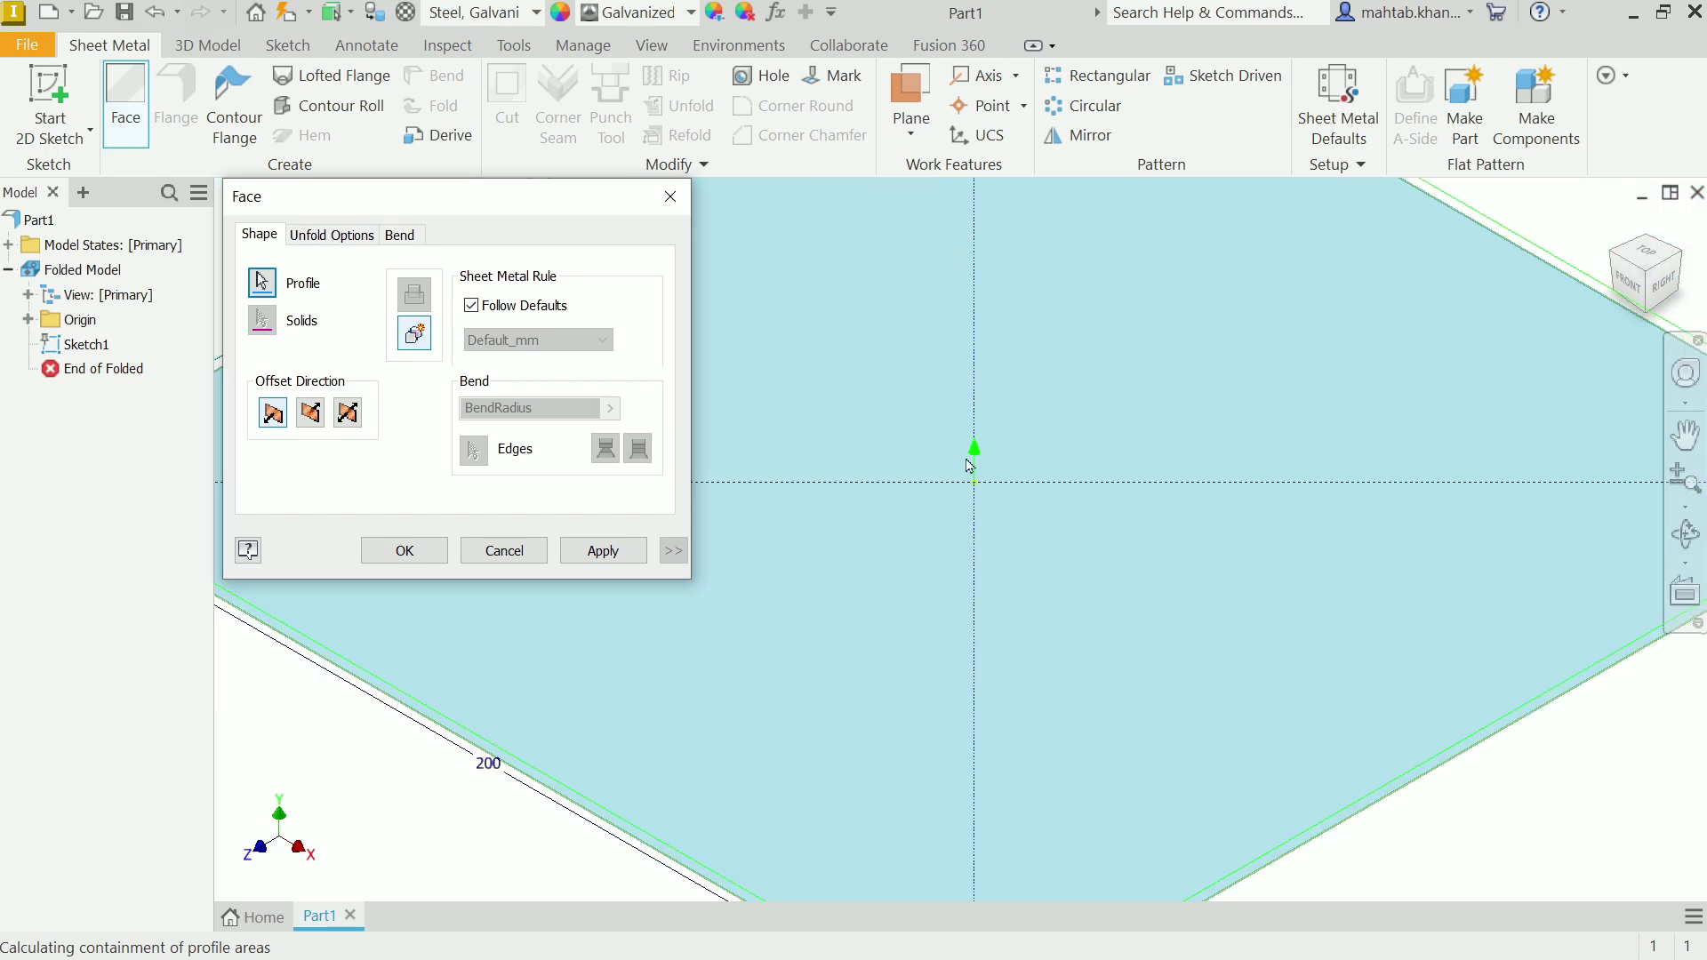
scroll(977, 455, down, 4)
scroll(965, 573, up, 3)
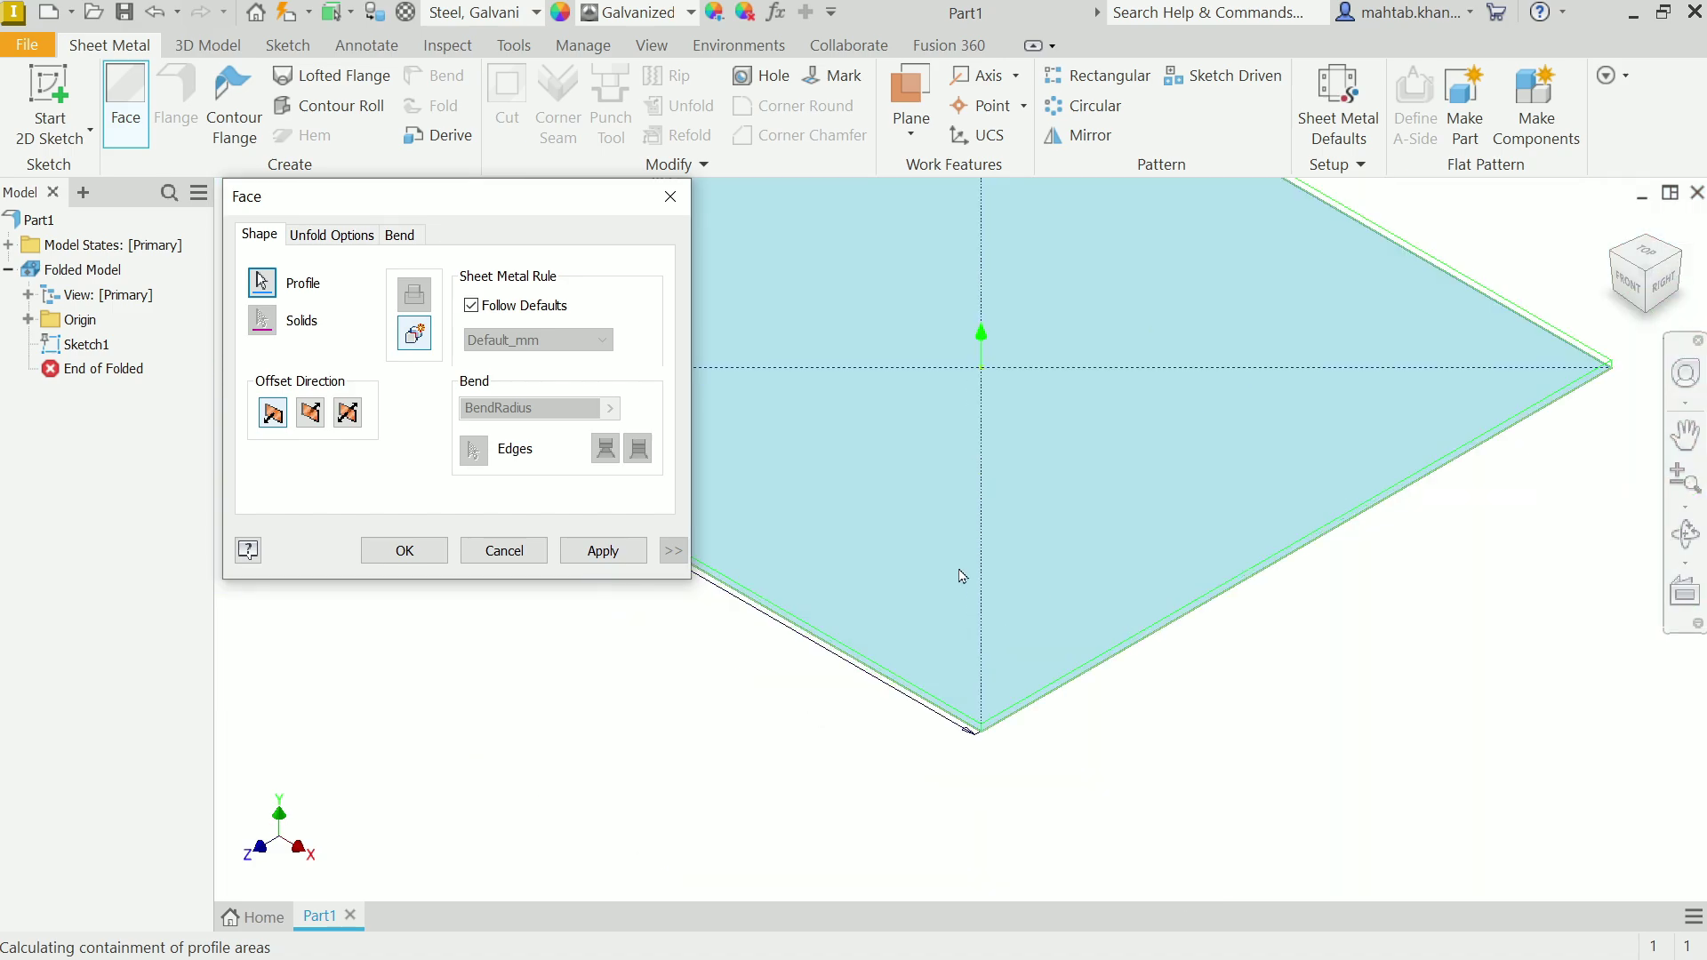
- Offset the thickness upward from the sketch and create the flat plate Face1
click(347, 415)
click(313, 420)
click(274, 417)
click(407, 236)
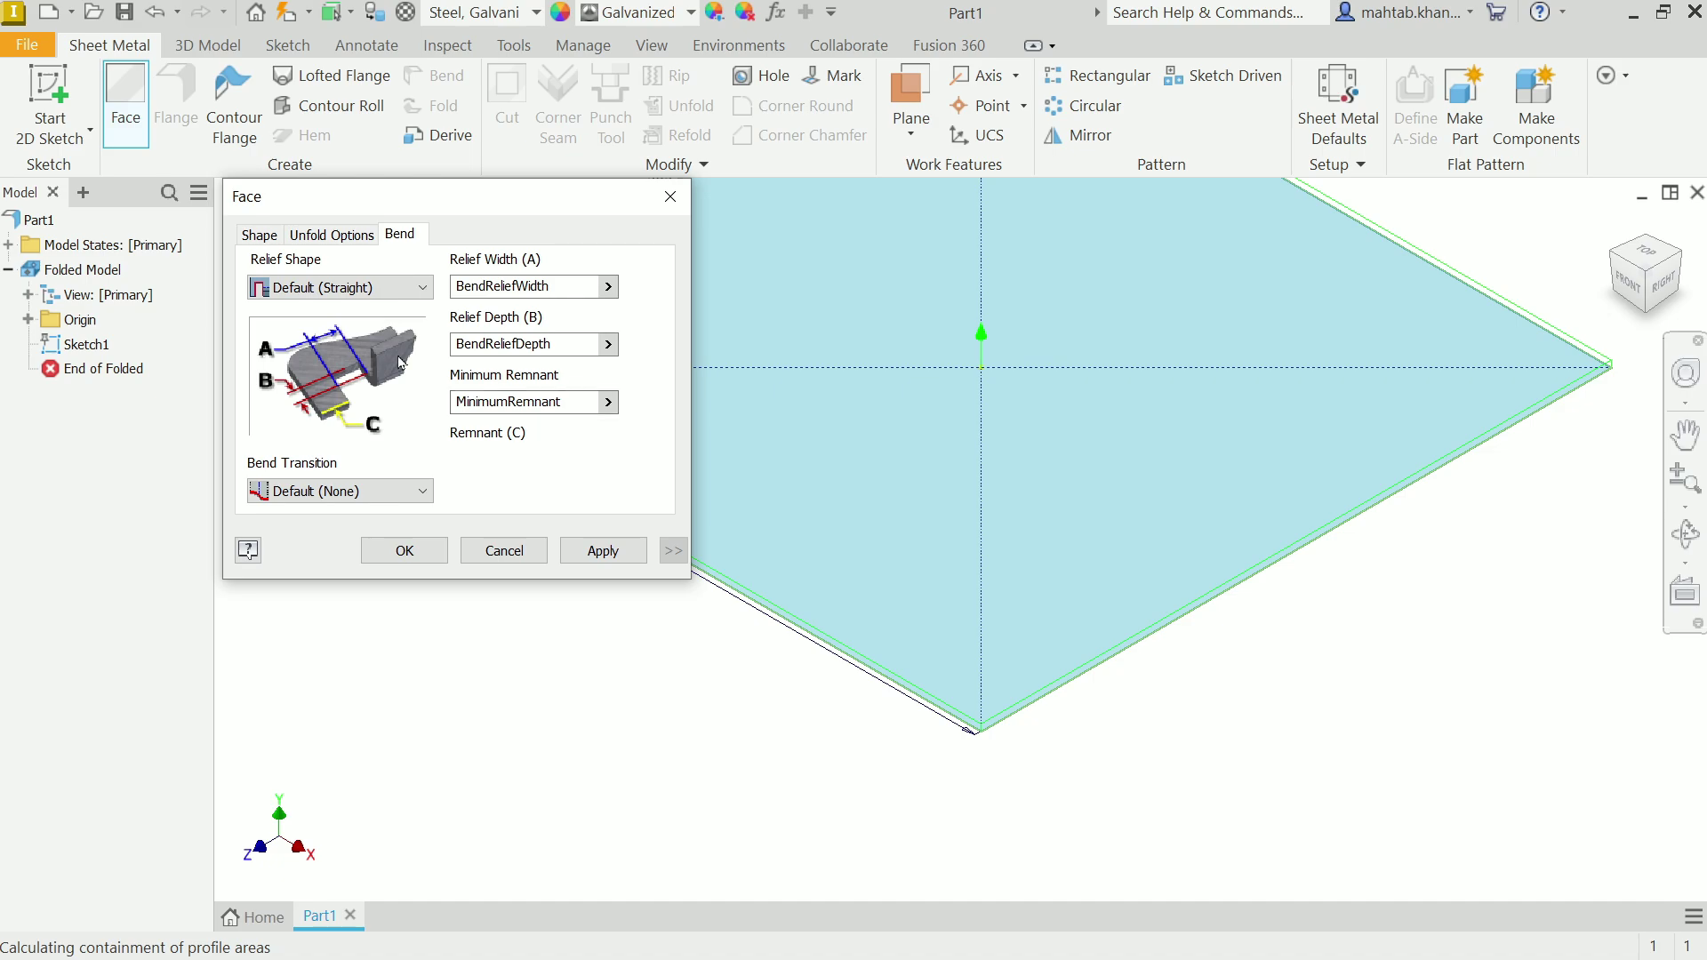
click(260, 237)
click(603, 552)
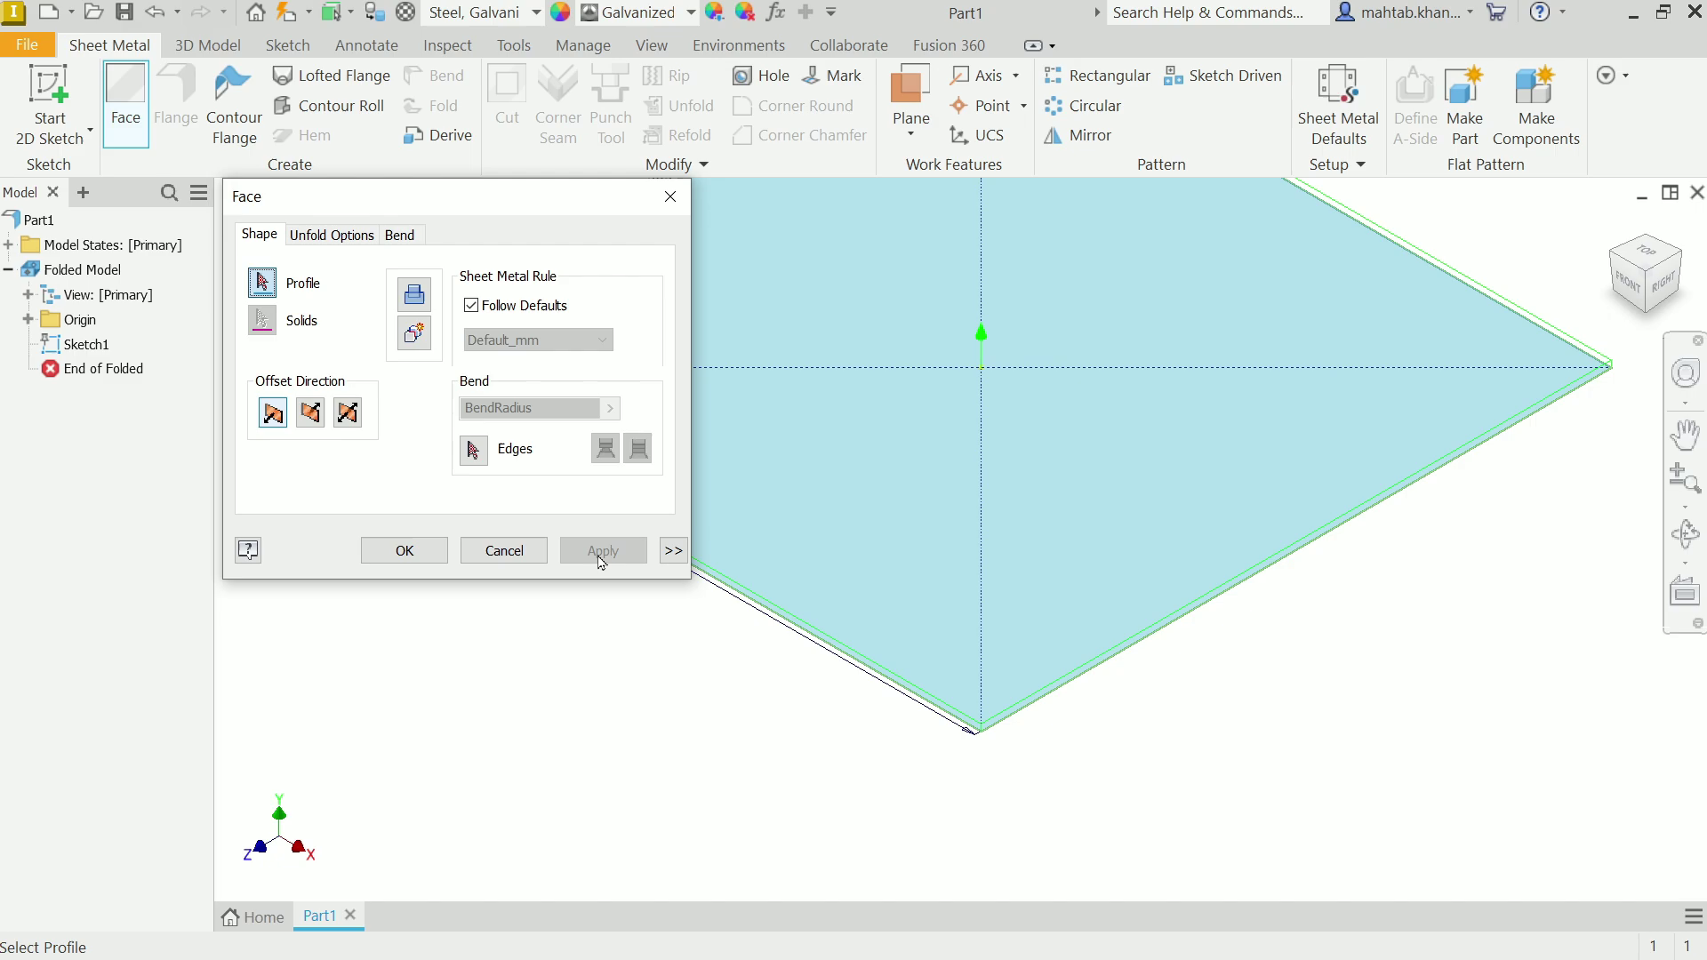
click(503, 552)
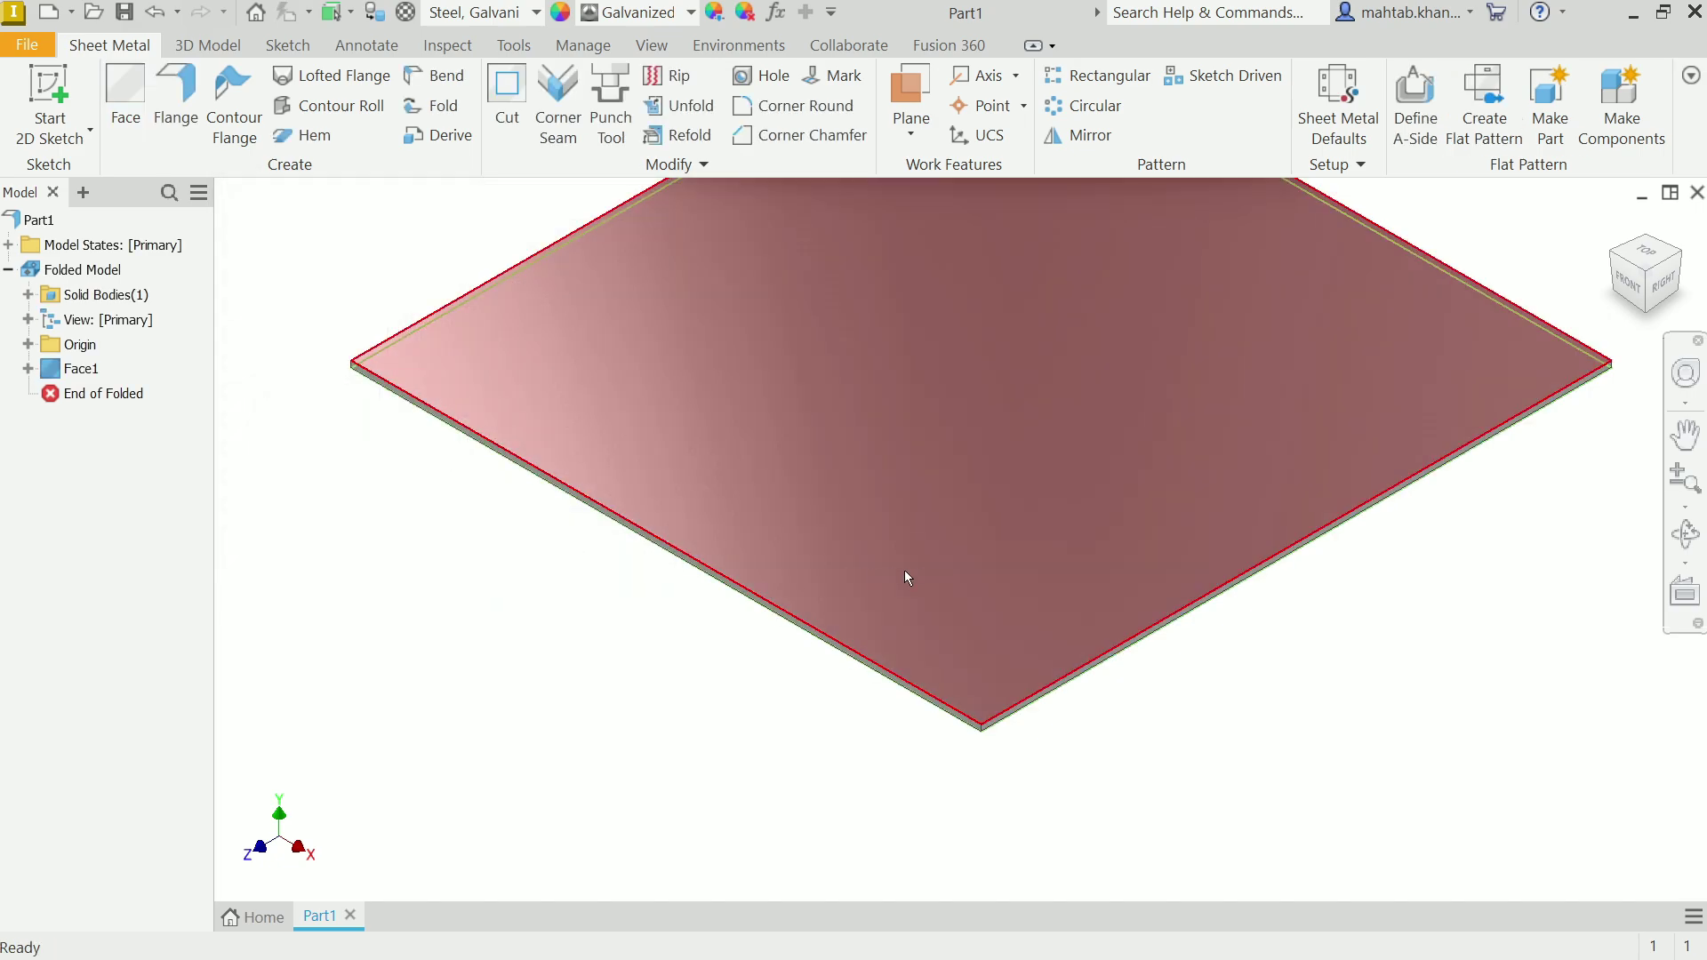
- Start a flange and select the plate's front-right top edge
scroll(1037, 407, up, 3)
scroll(818, 398, down, 2)
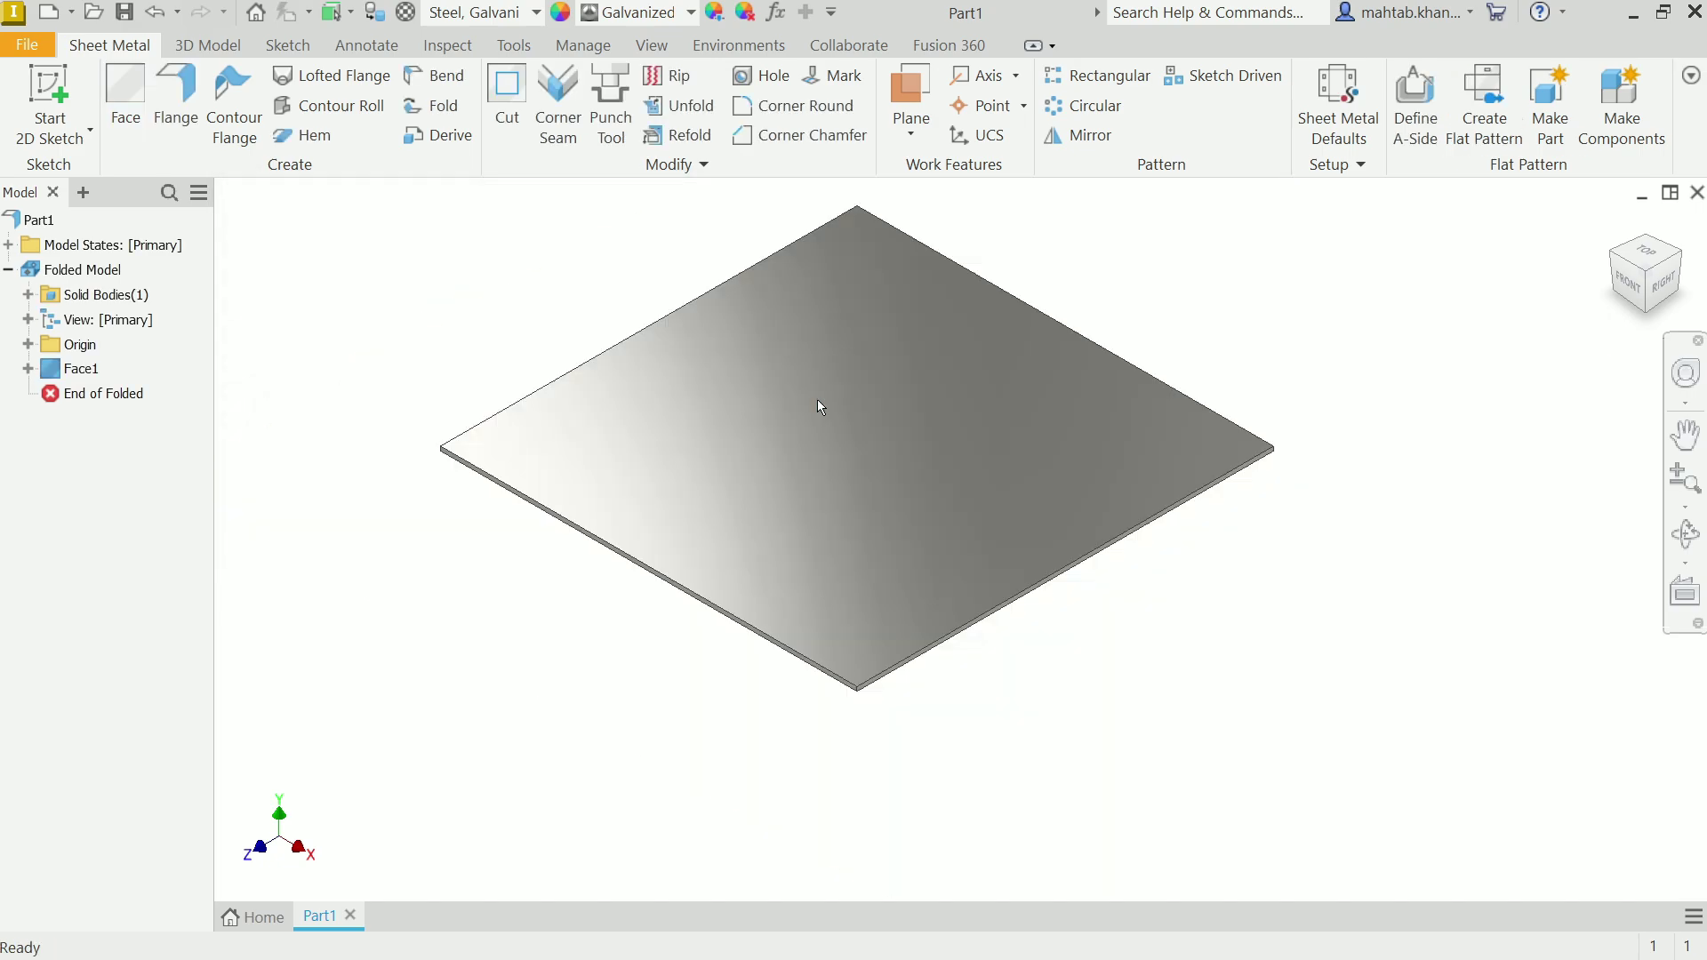
click(177, 112)
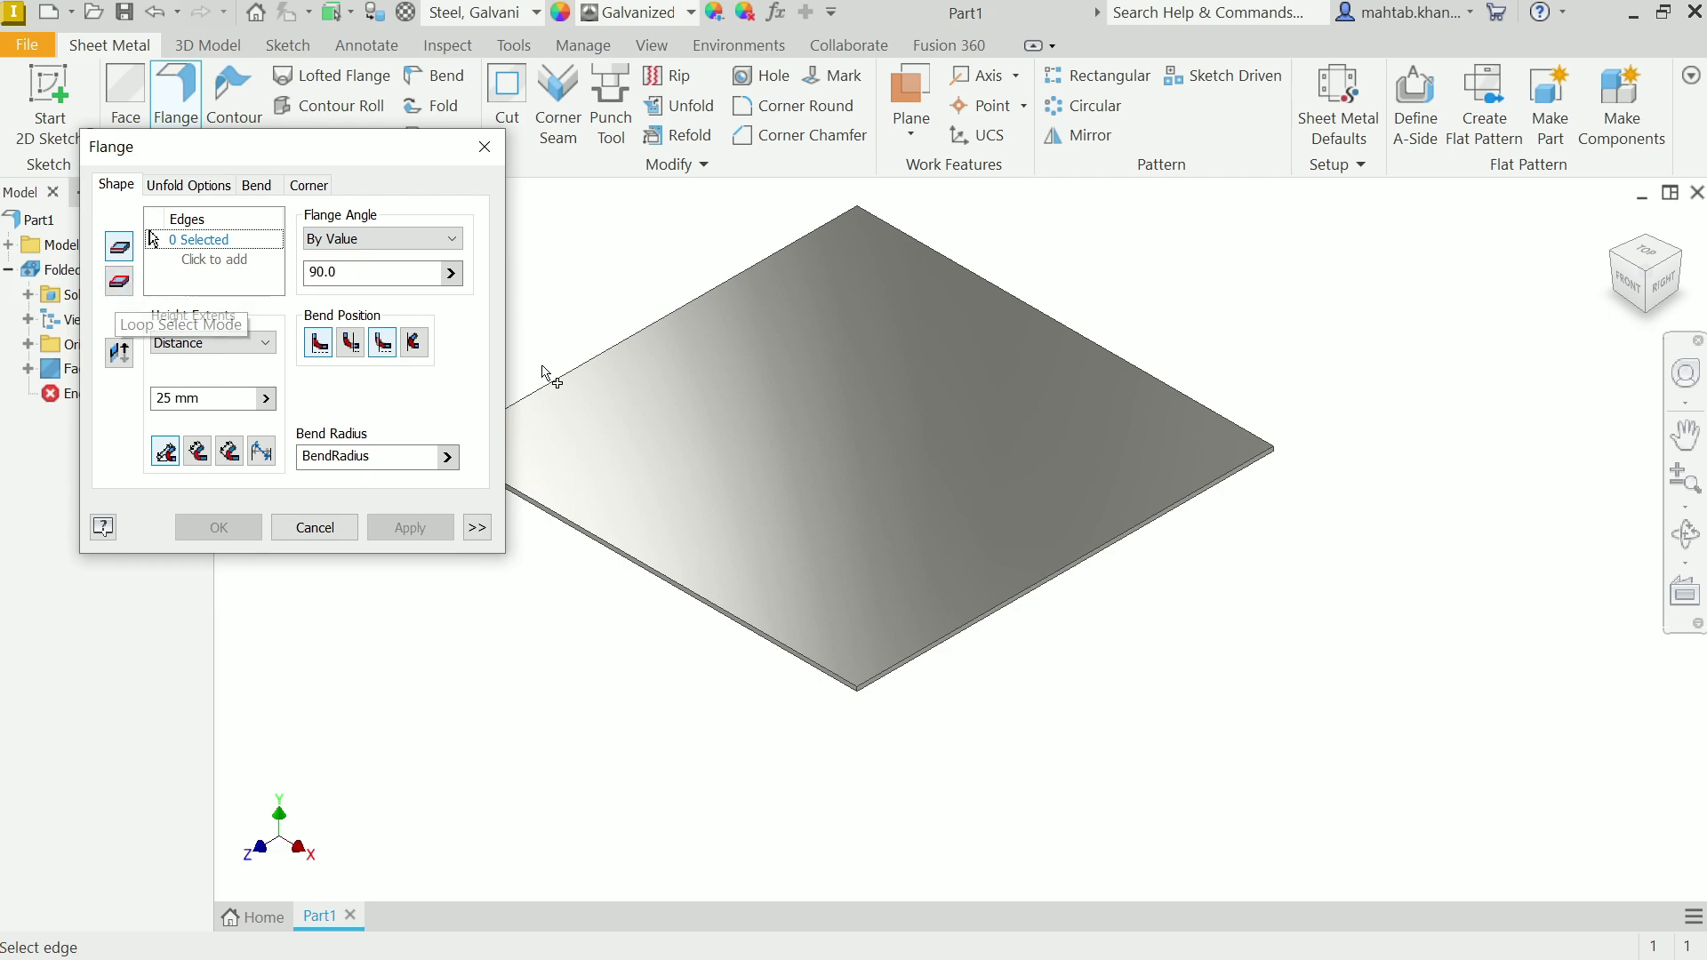
scroll(984, 504, down, 2)
scroll(772, 460, up, 3)
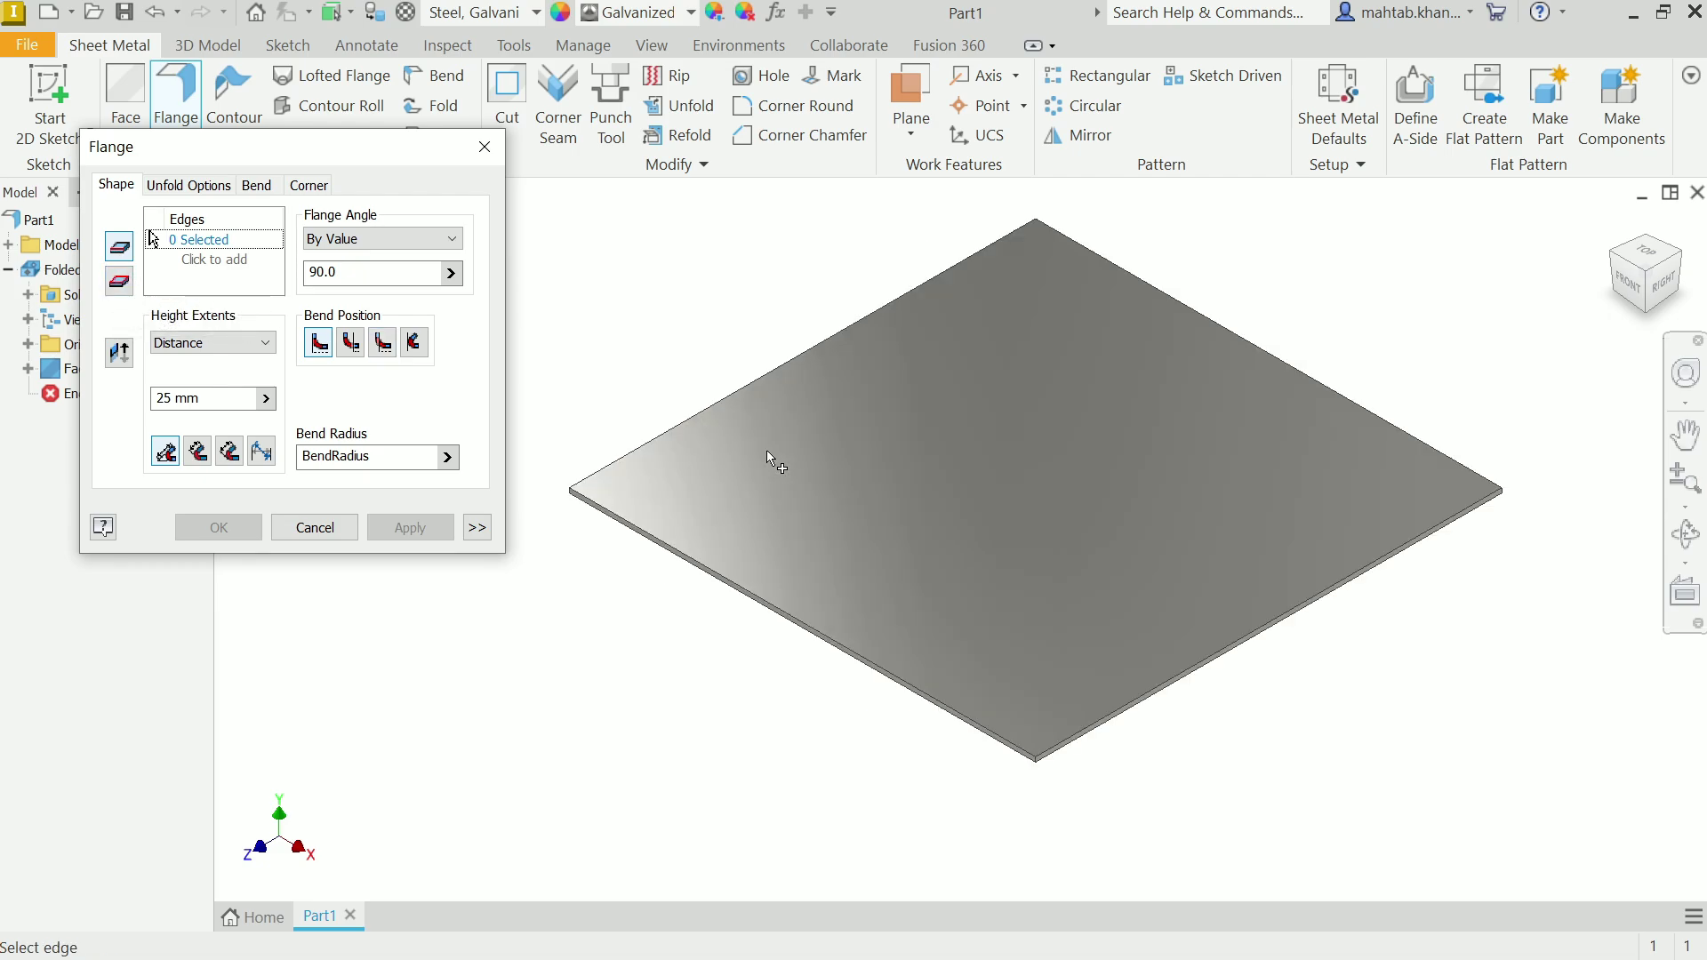
click(1123, 720)
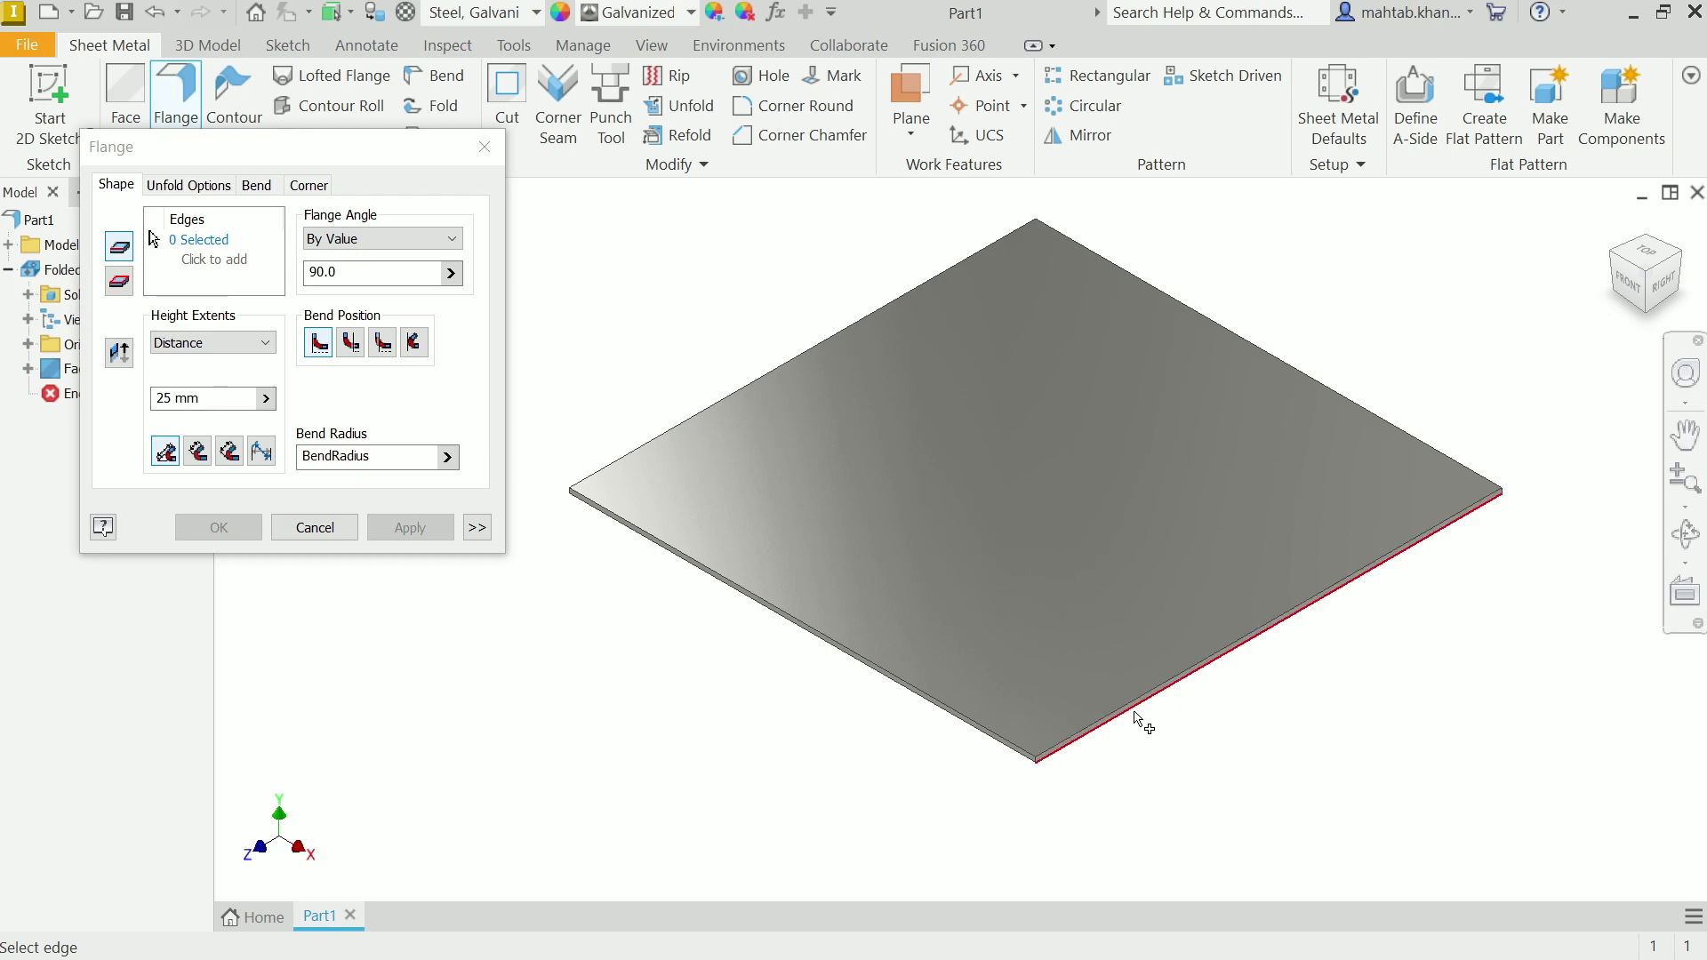
click(1135, 712)
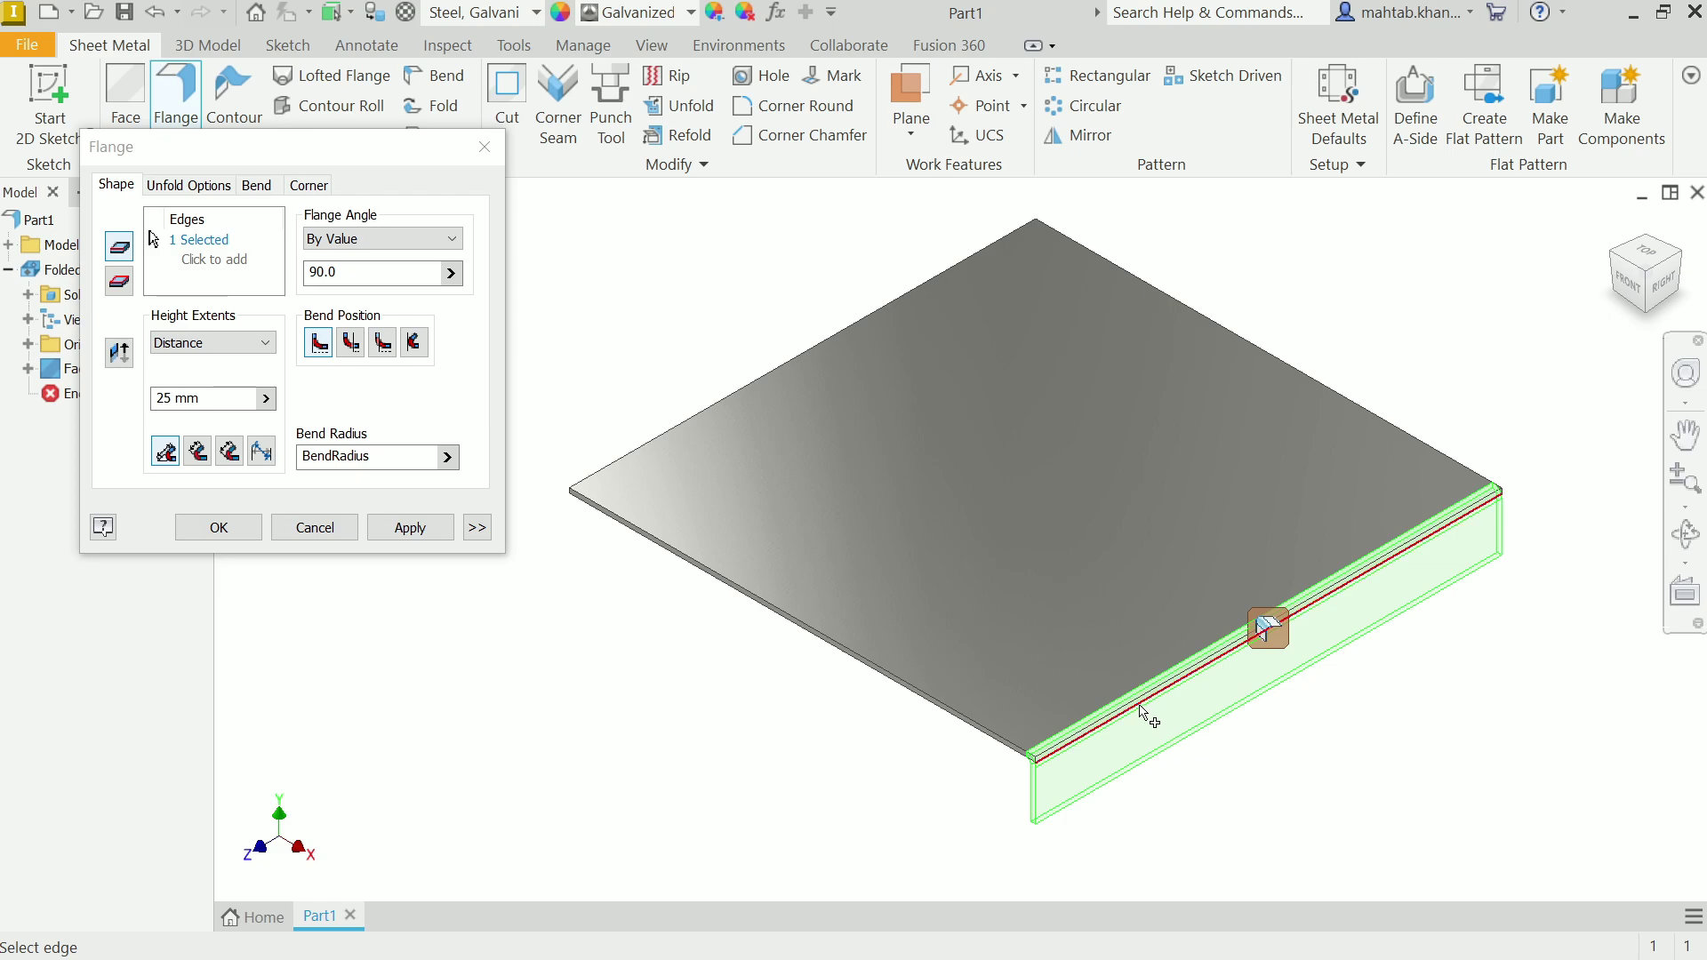
click(1139, 707)
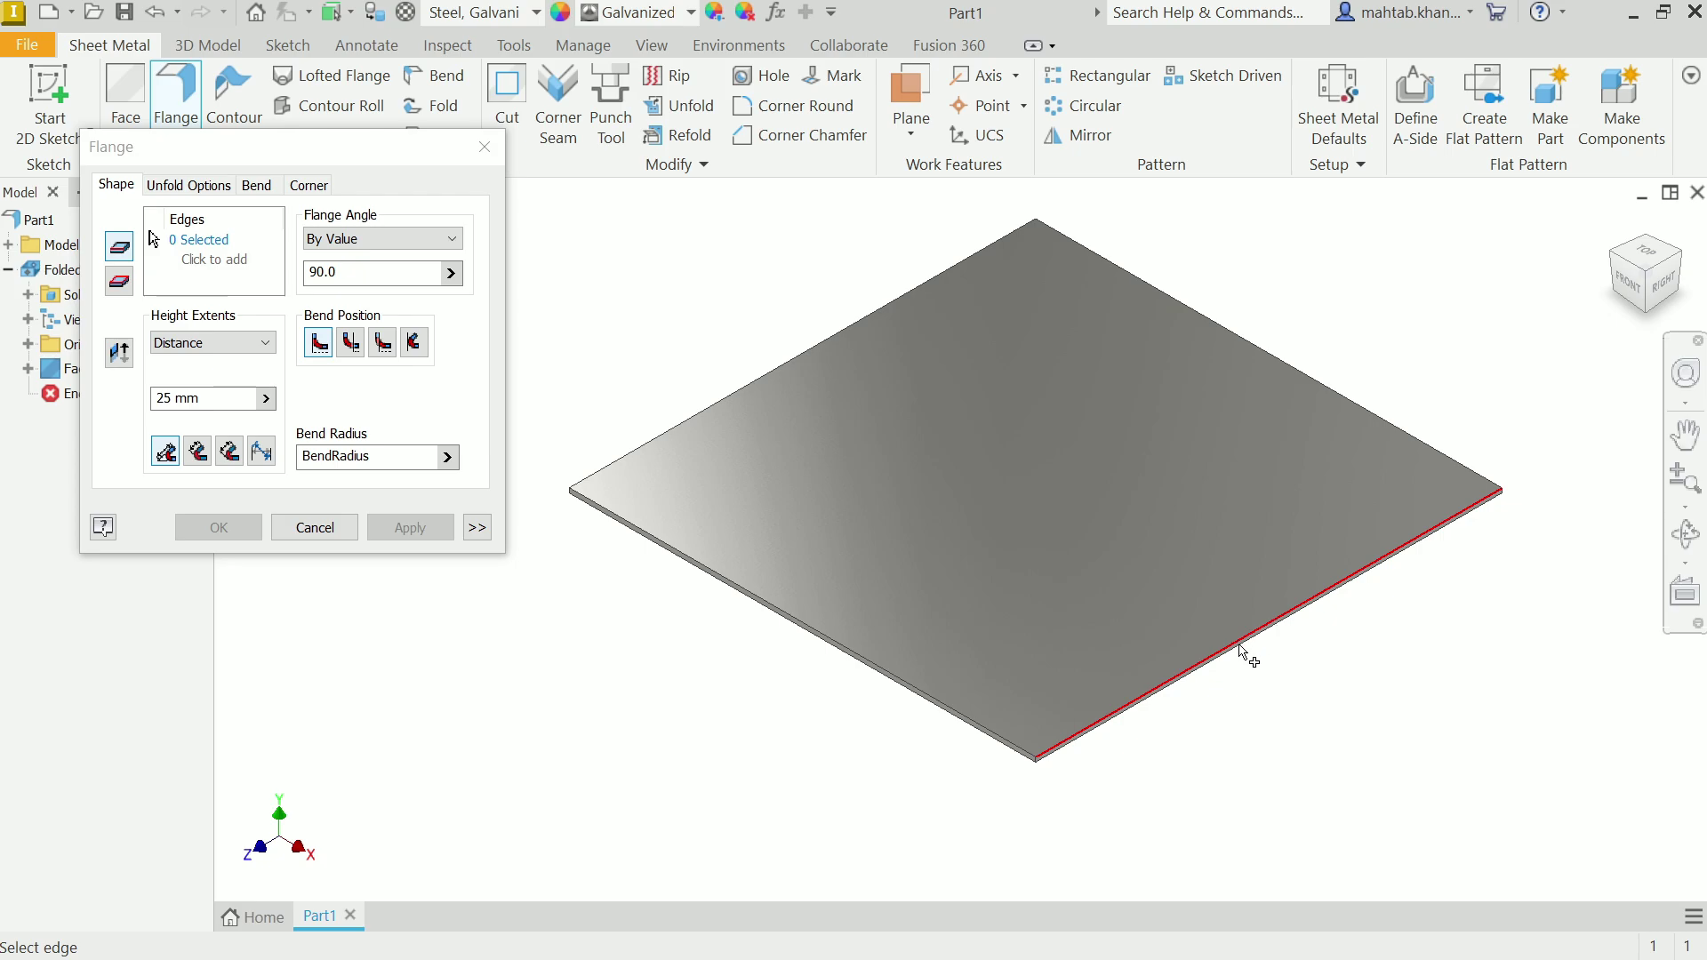
click(1143, 703)
- Add the front-left, back-left and back-right edges, keeping Distance height extents
click(945, 704)
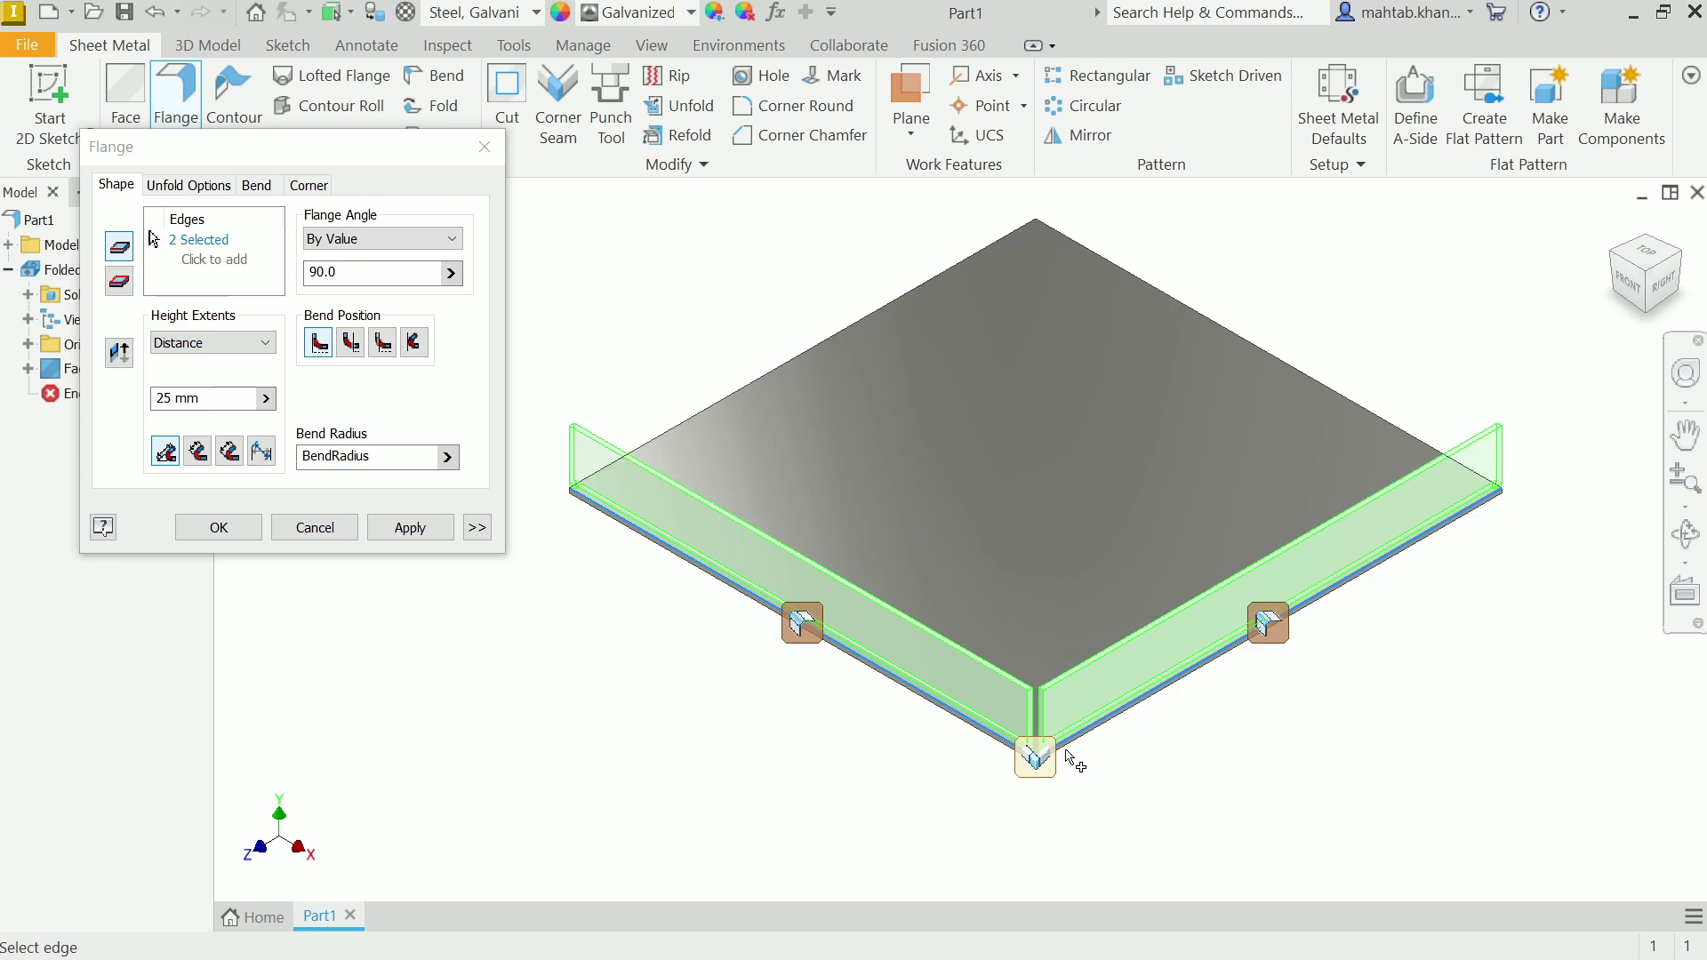
click(999, 736)
click(1103, 724)
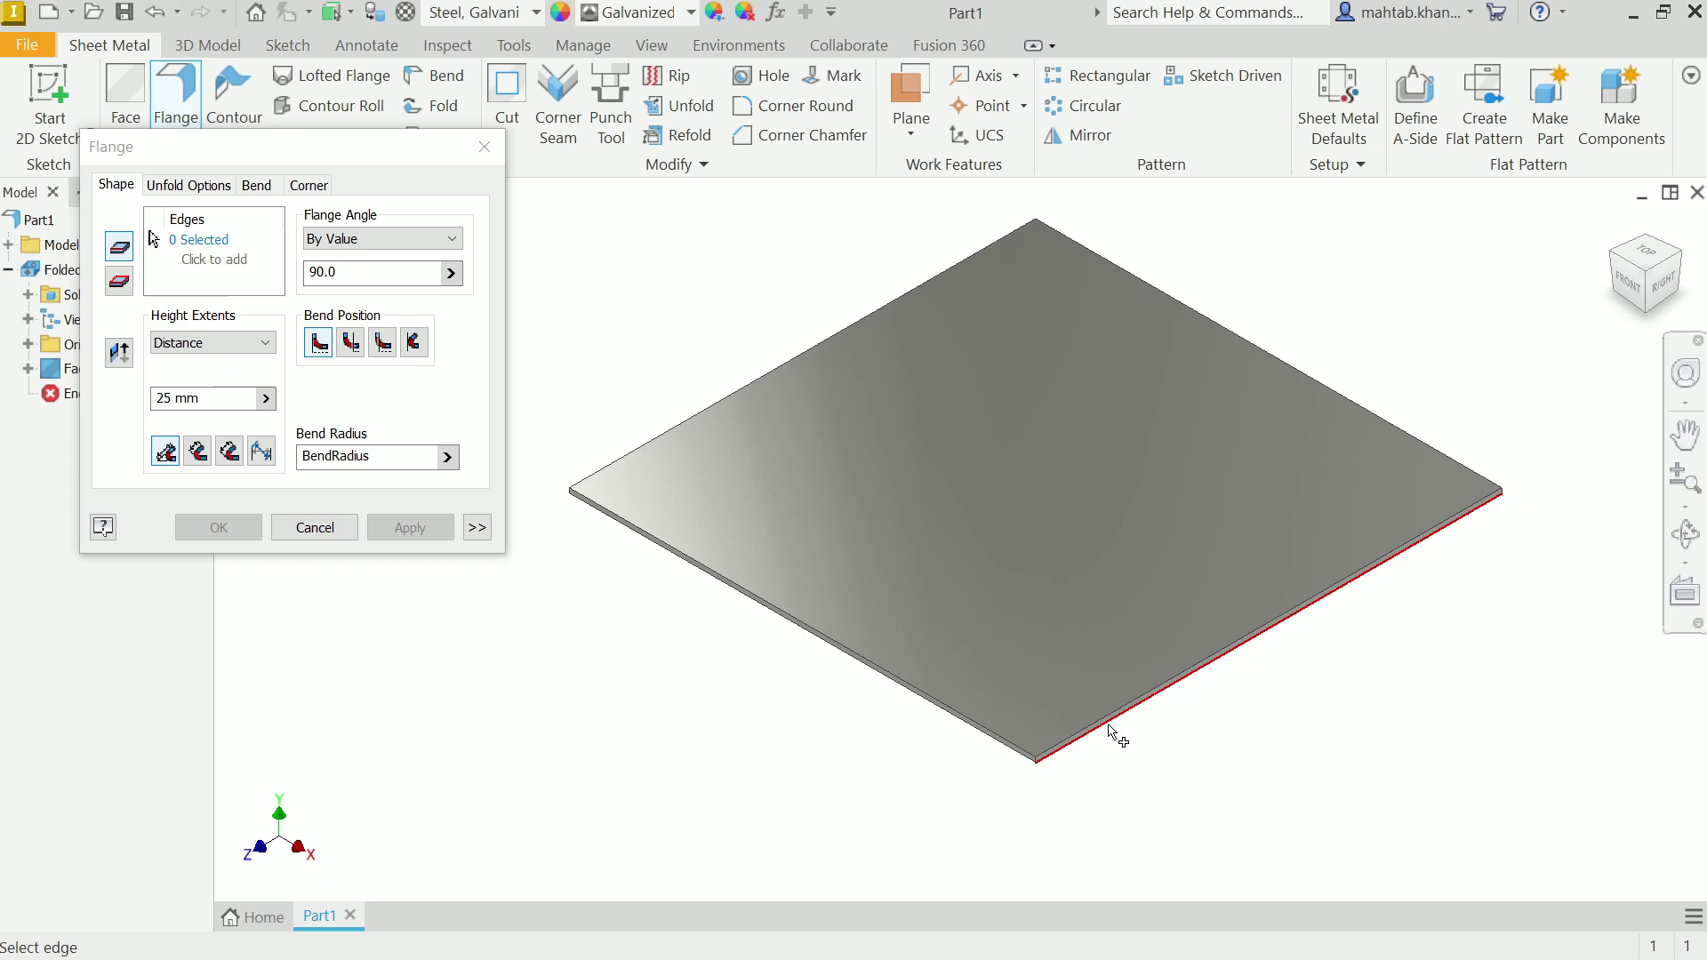
click(1113, 731)
ctrl+click(1114, 722)
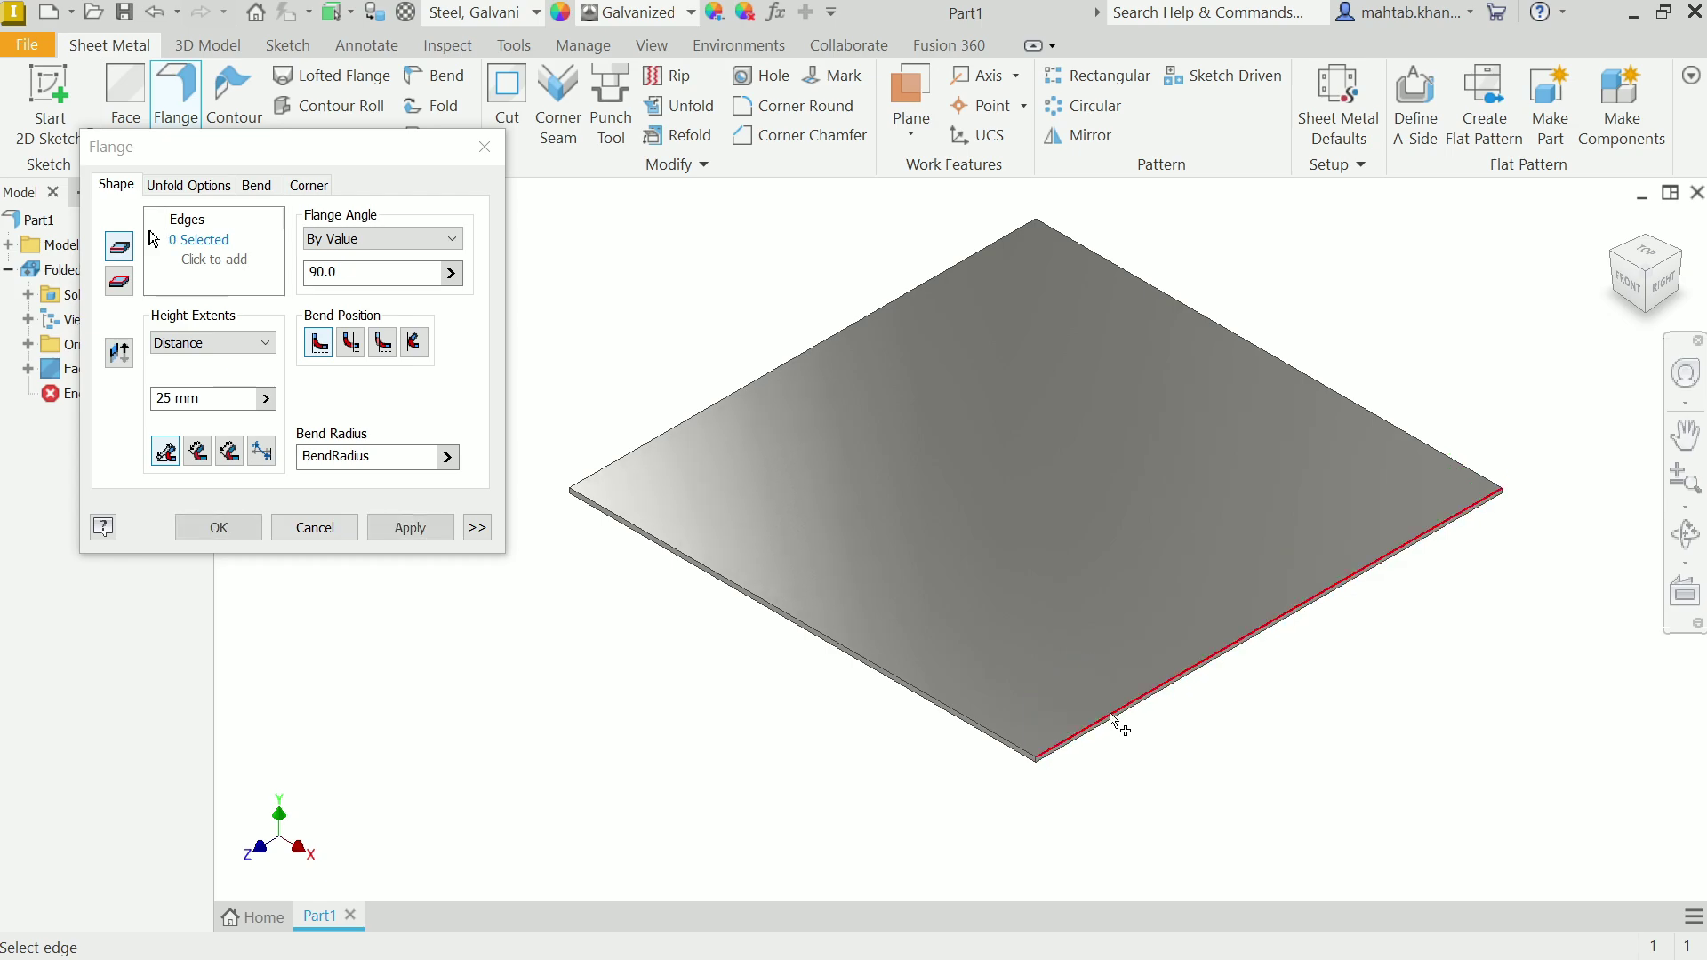
click(1101, 727)
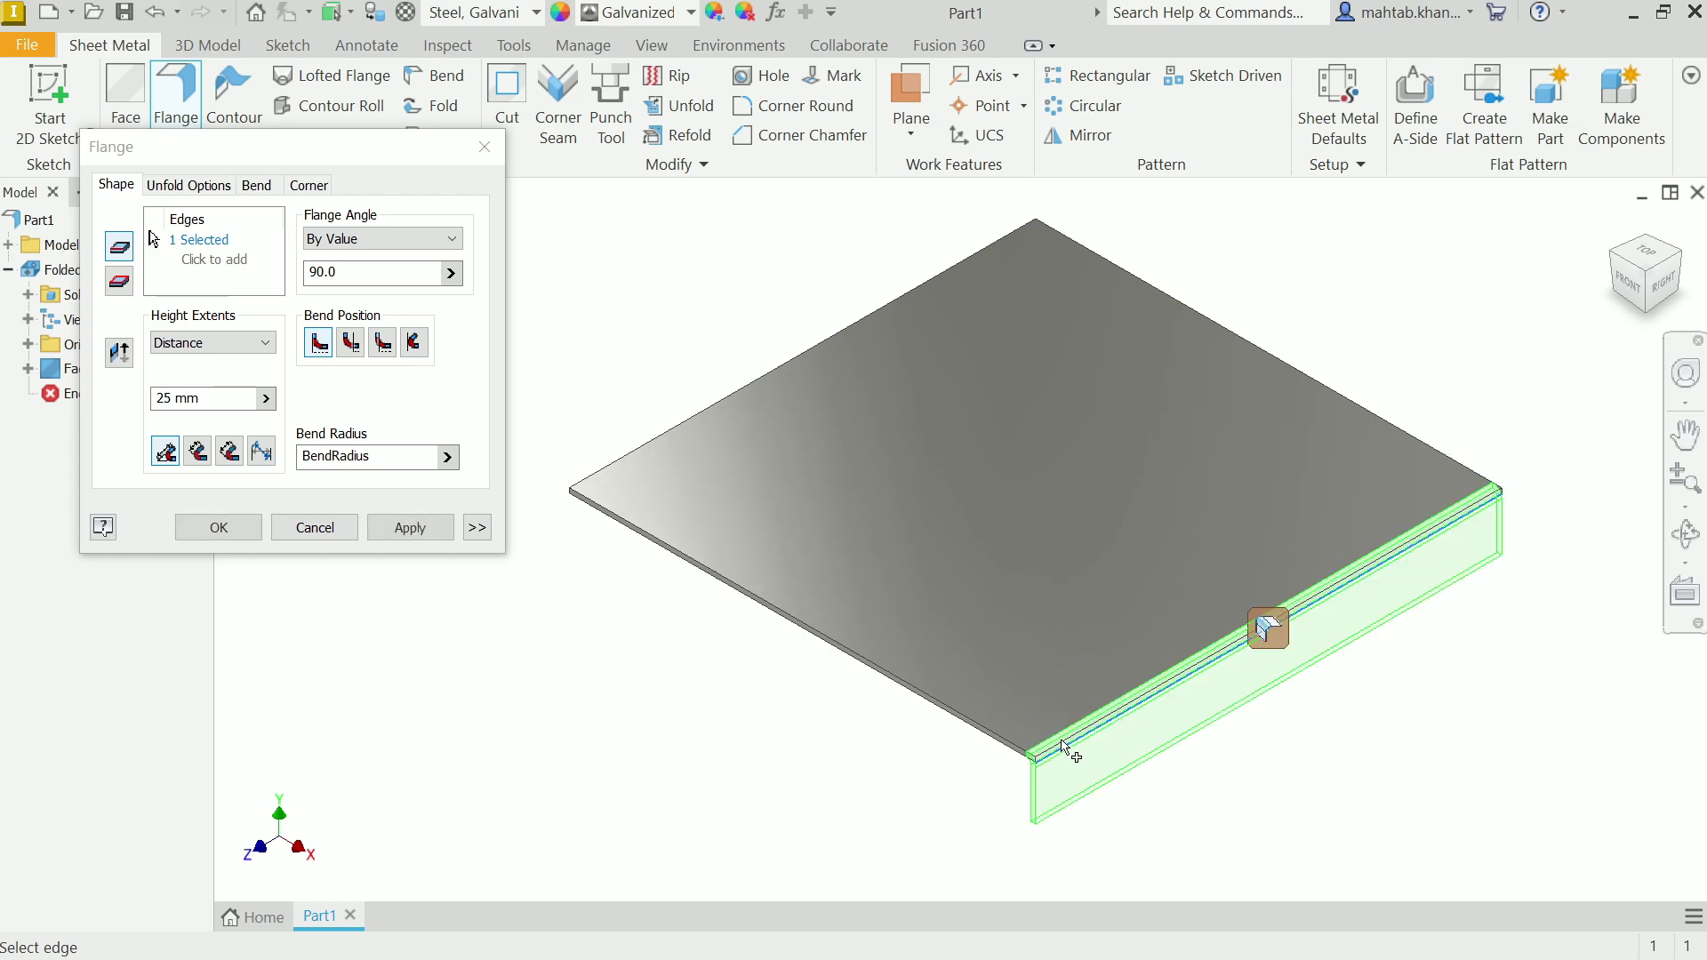
click(999, 755)
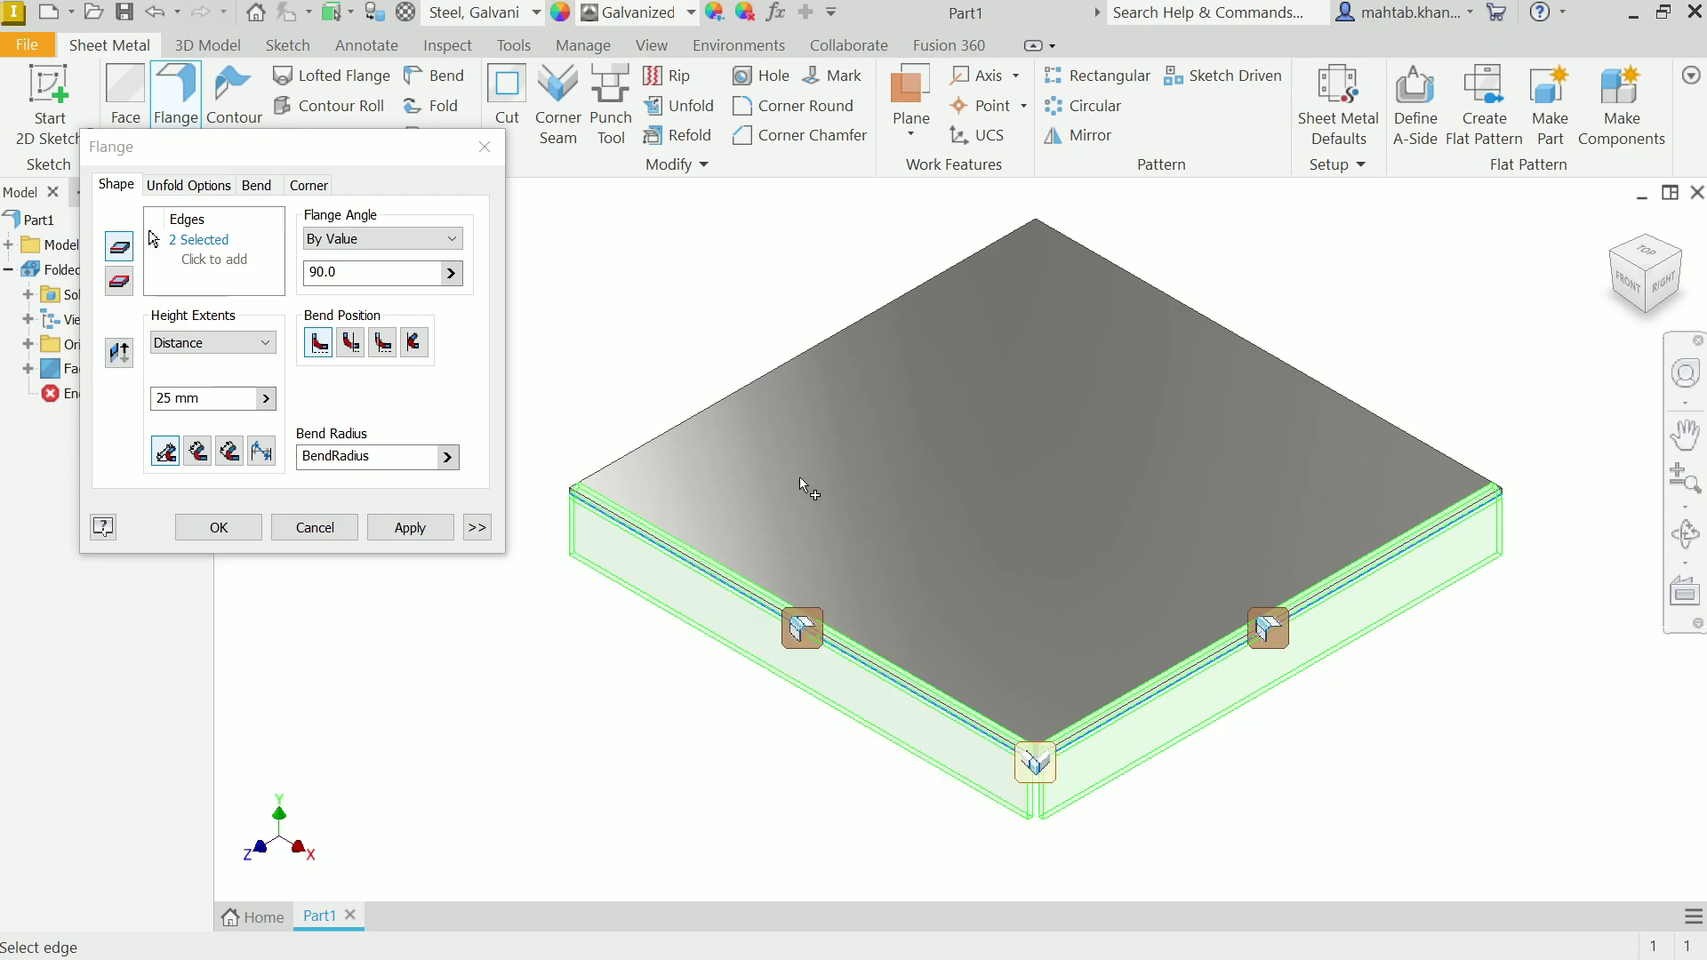
click(652, 456)
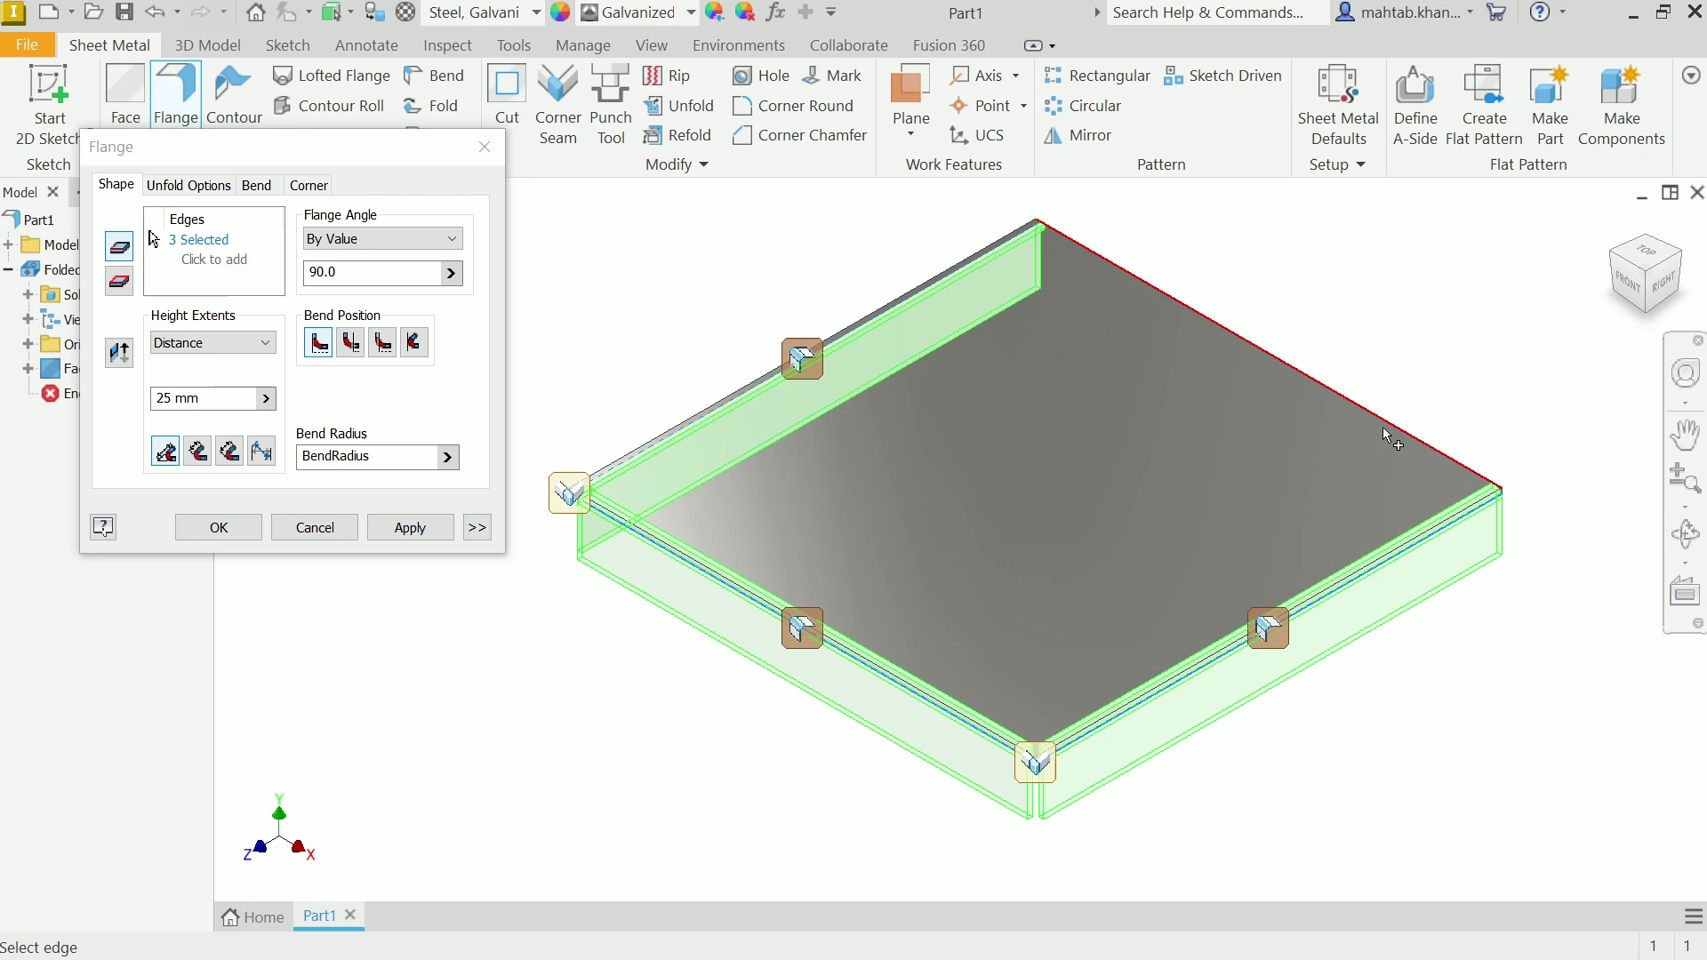
click(1353, 404)
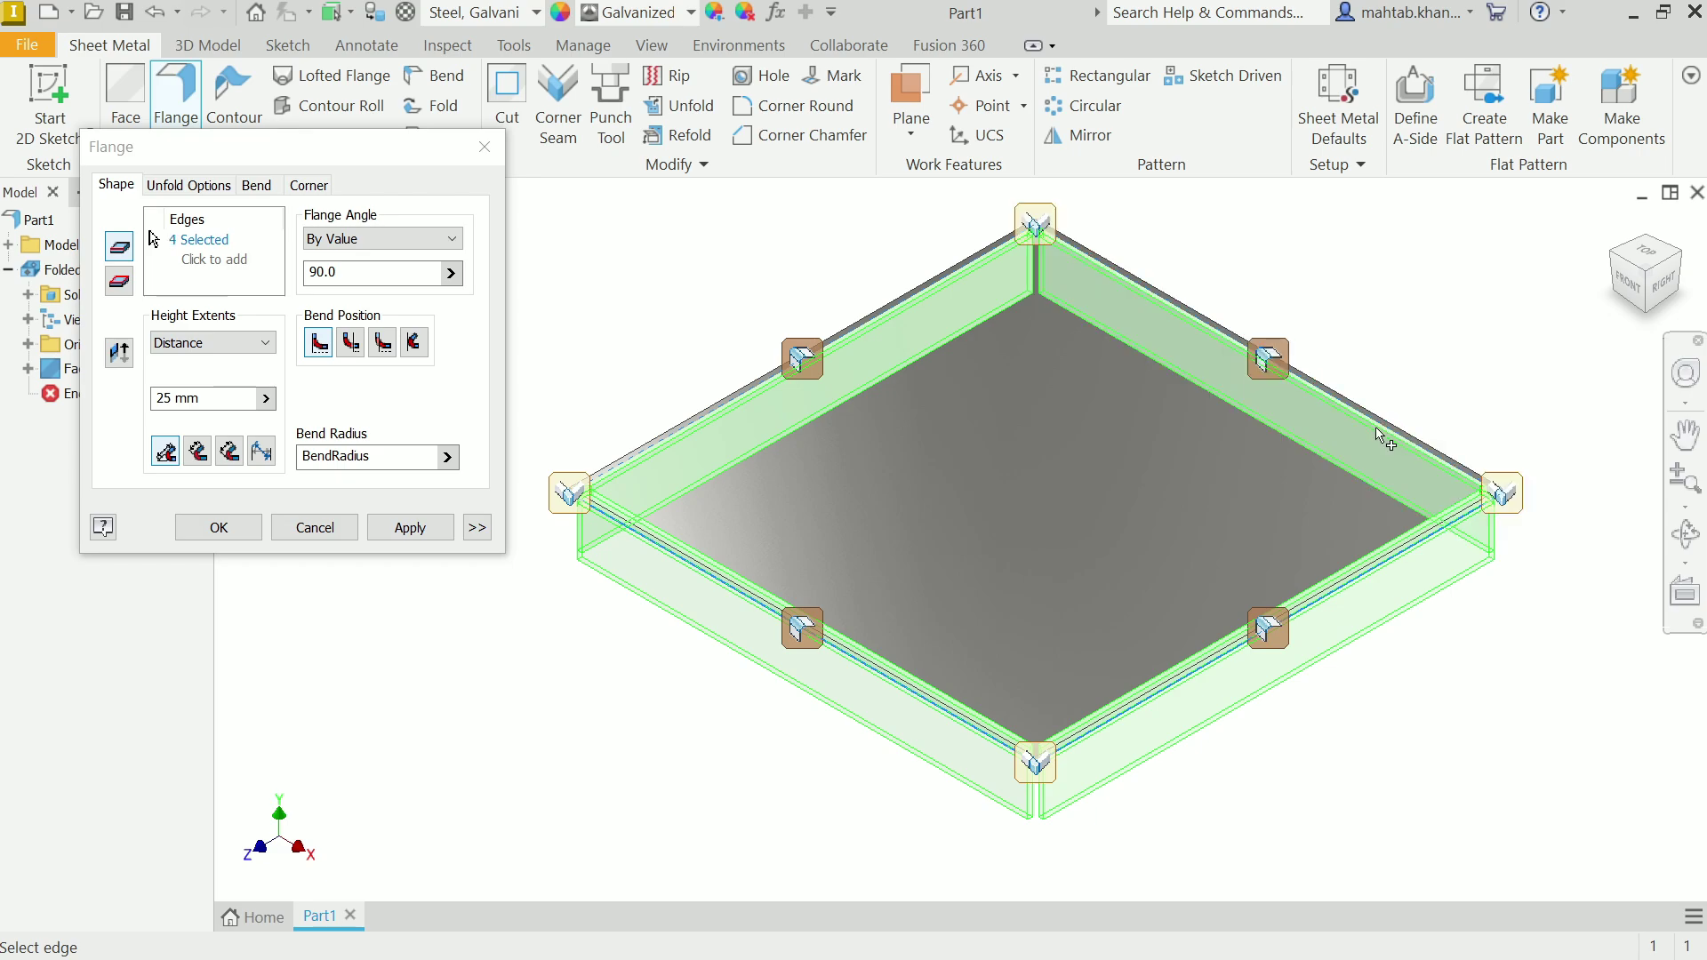
click(183, 345)
click(182, 360)
- Change the flange height to 30 mm and check it from the right view
key(Tab)
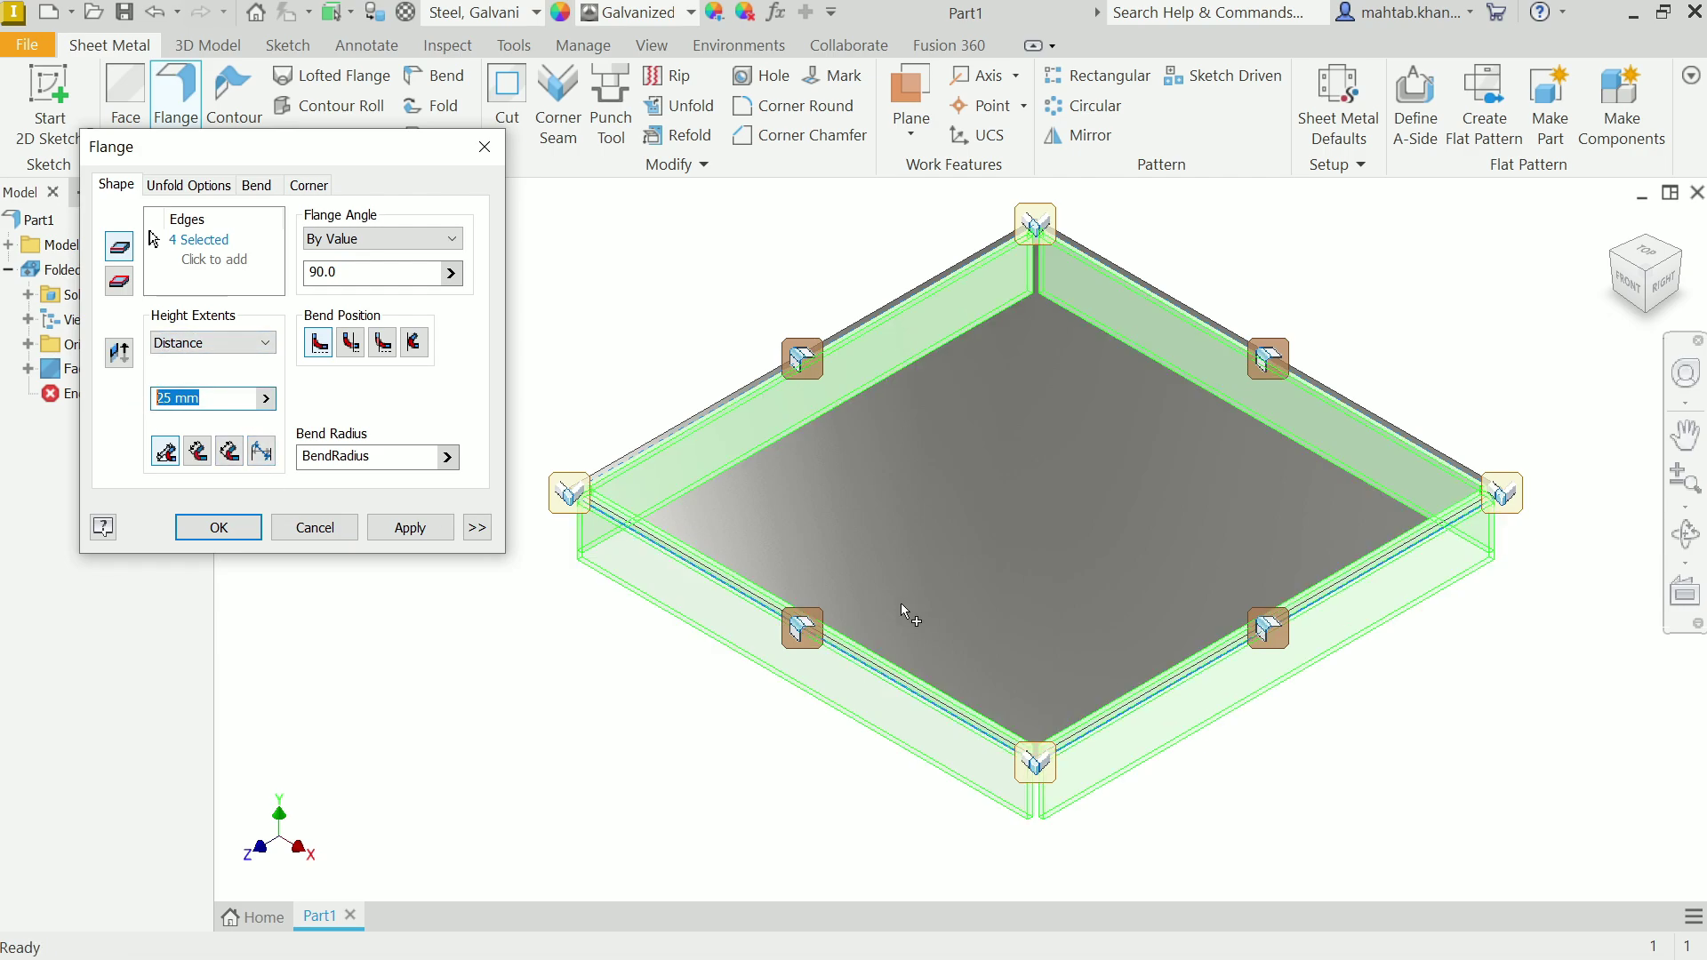
text(30)
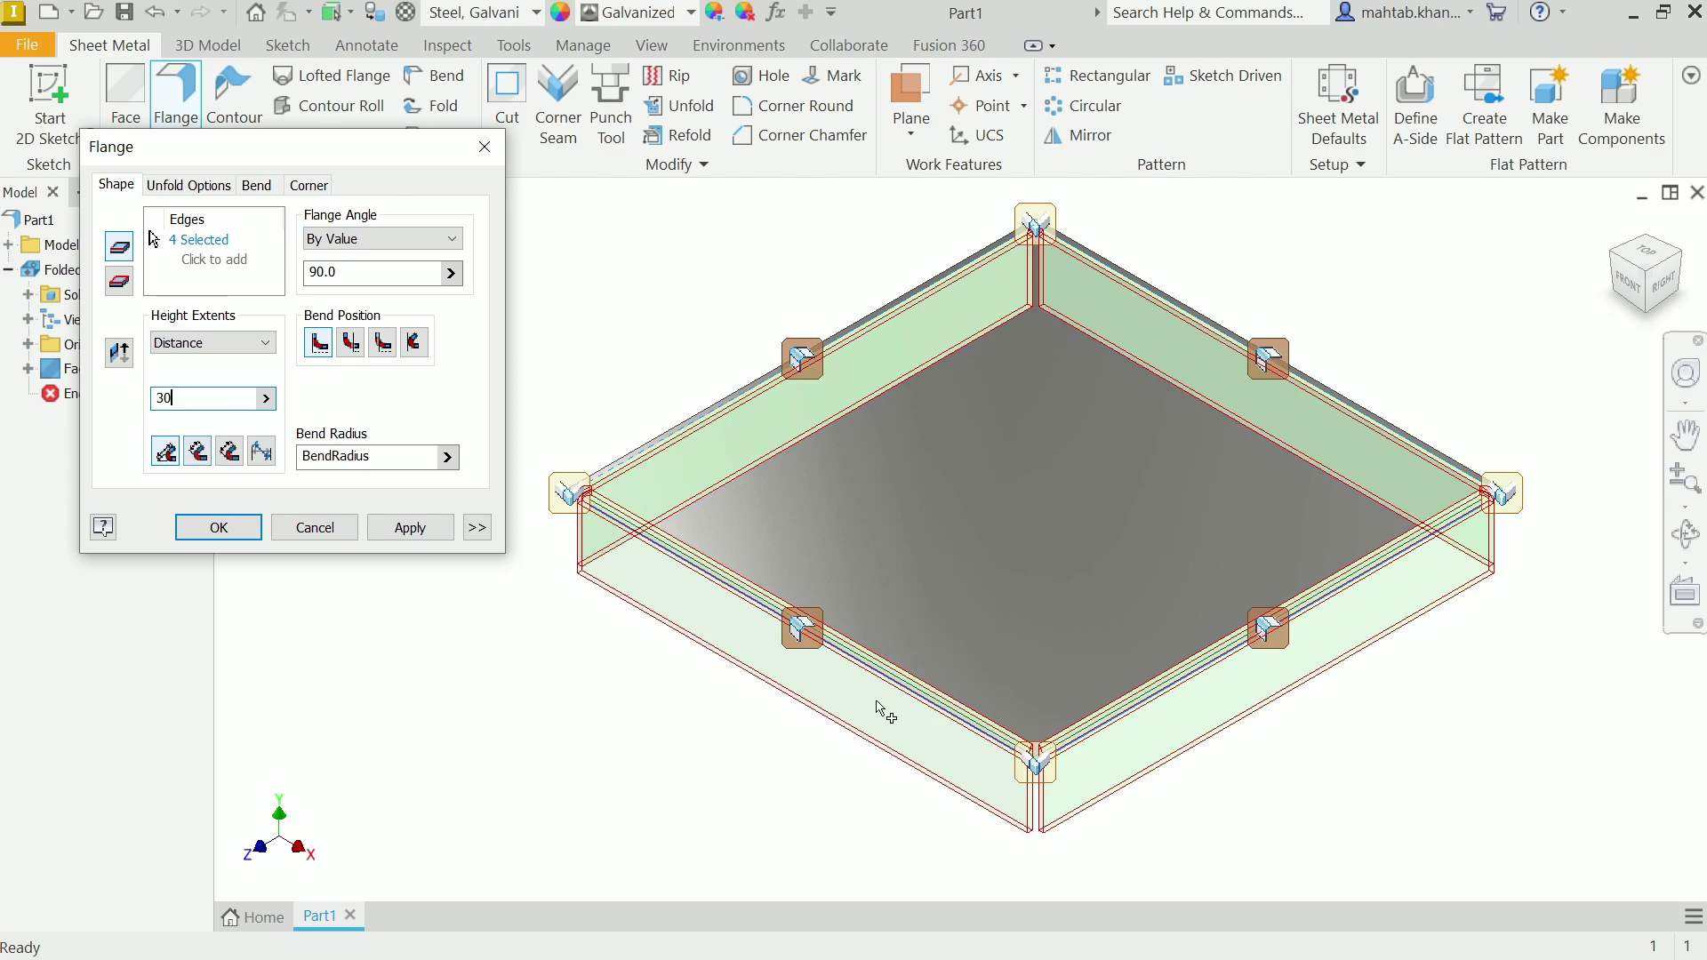
click(1663, 283)
scroll(724, 552, down, 5)
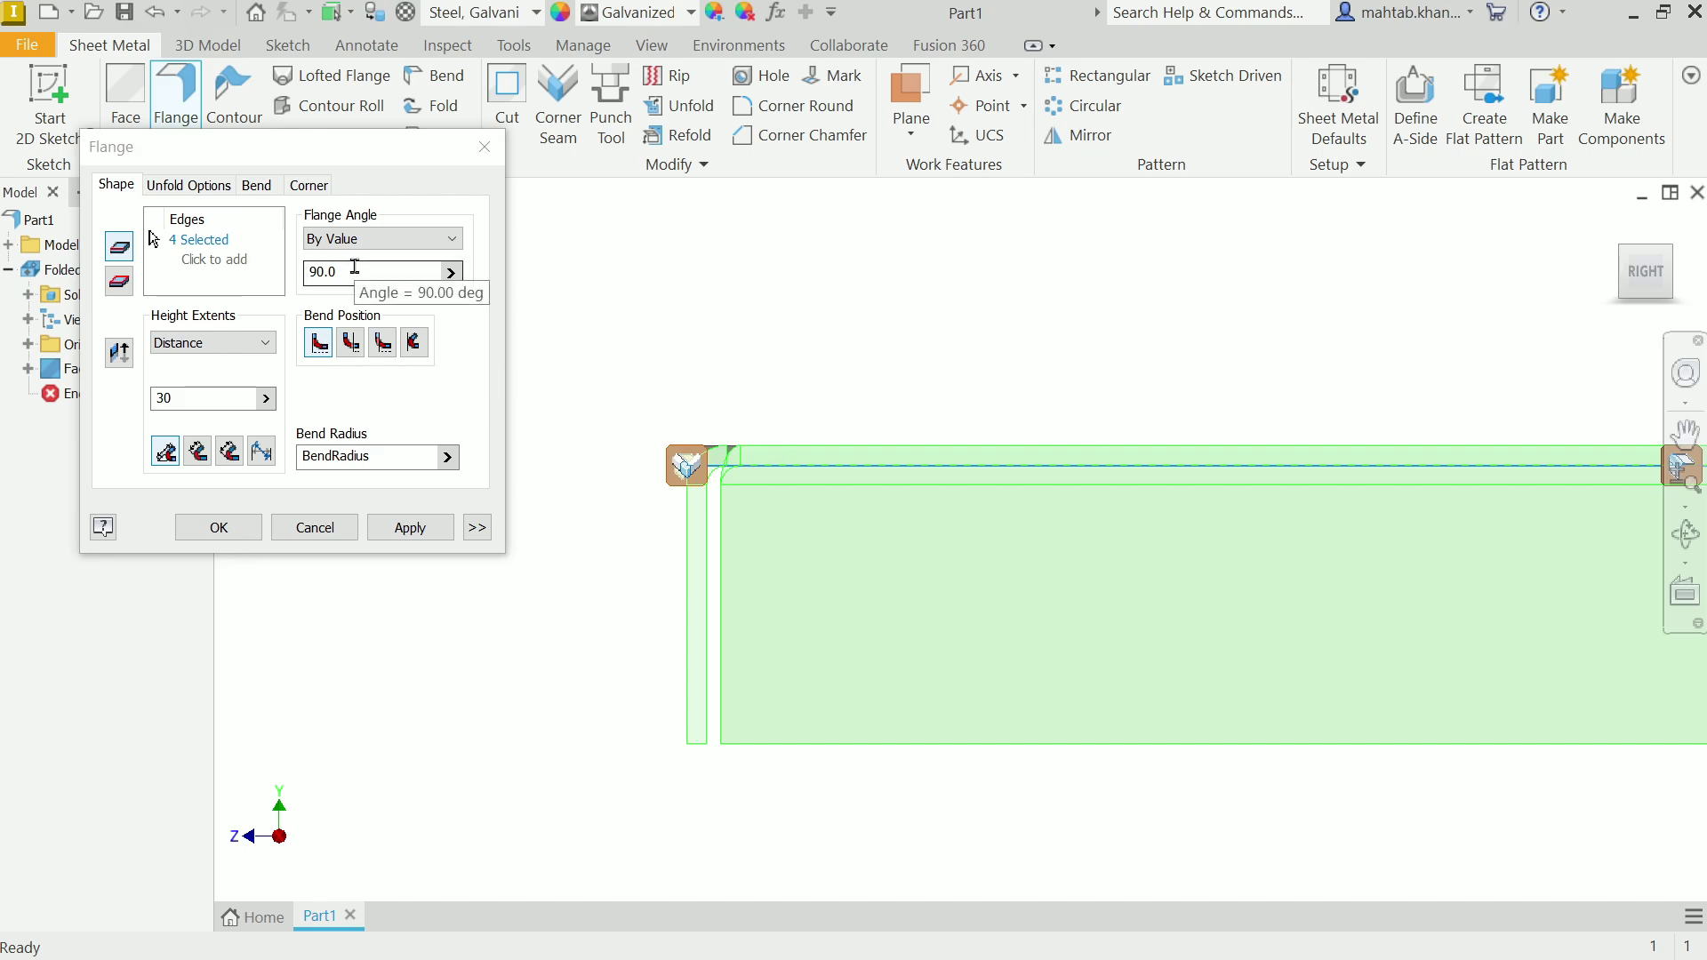
- Keep the 90° angle, bend inside the reference plane, and set bend radius to 2
drag(355, 272, 295, 273)
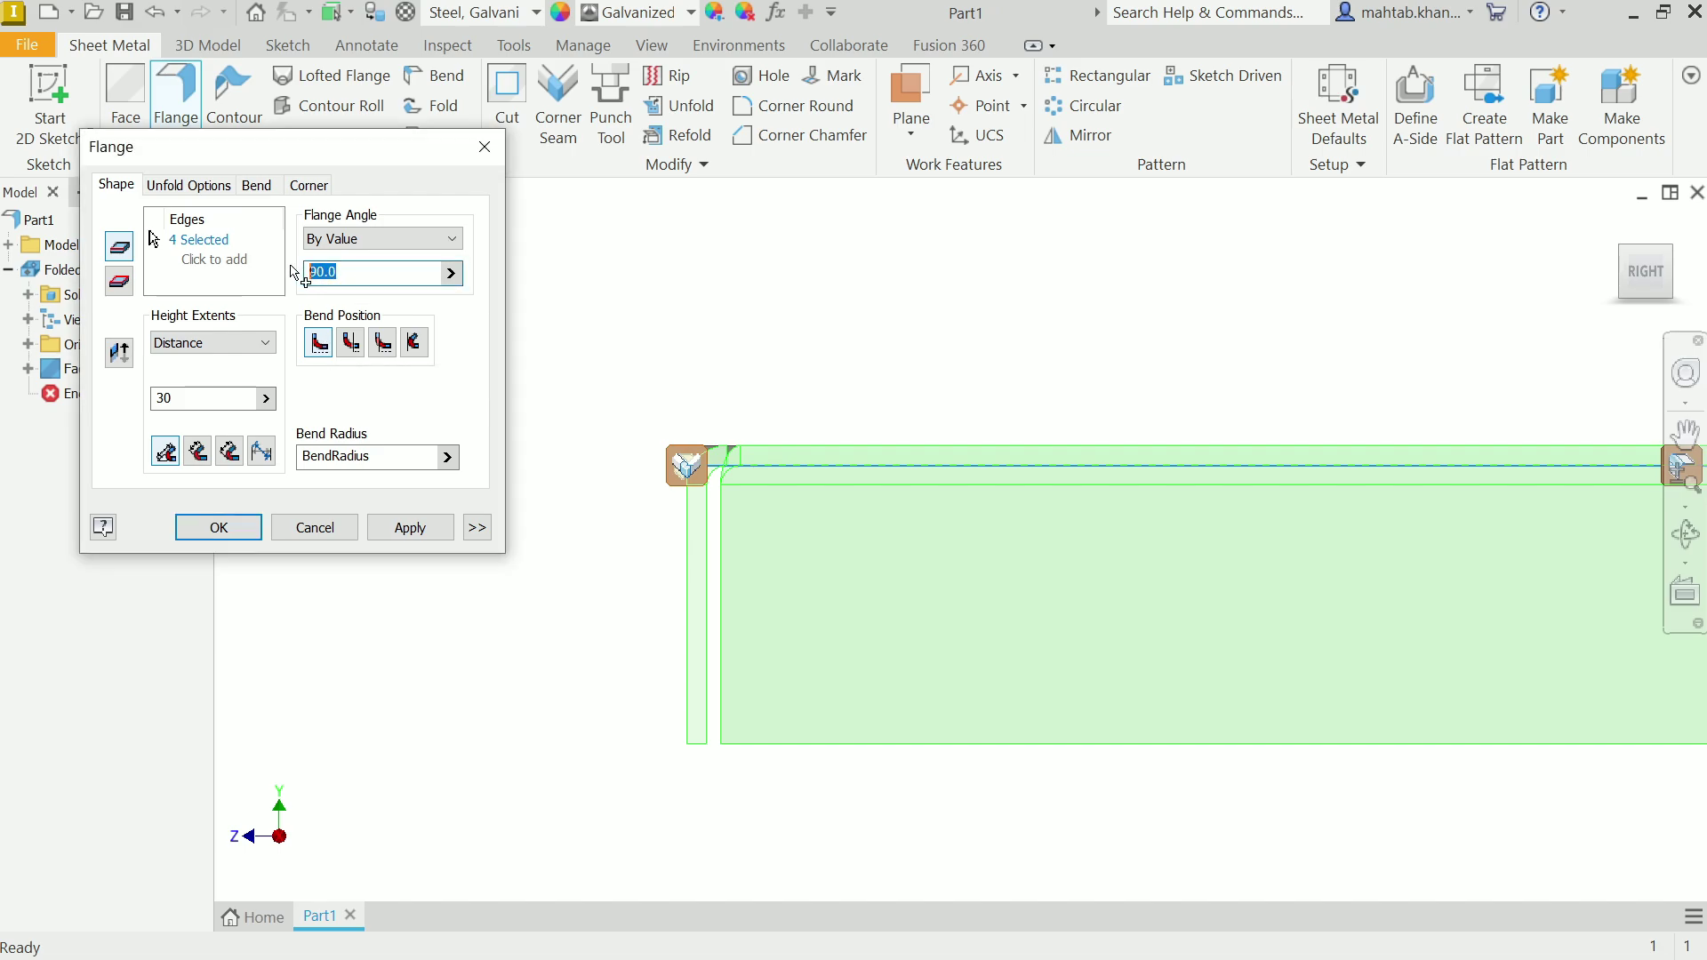
click(382, 238)
click(355, 254)
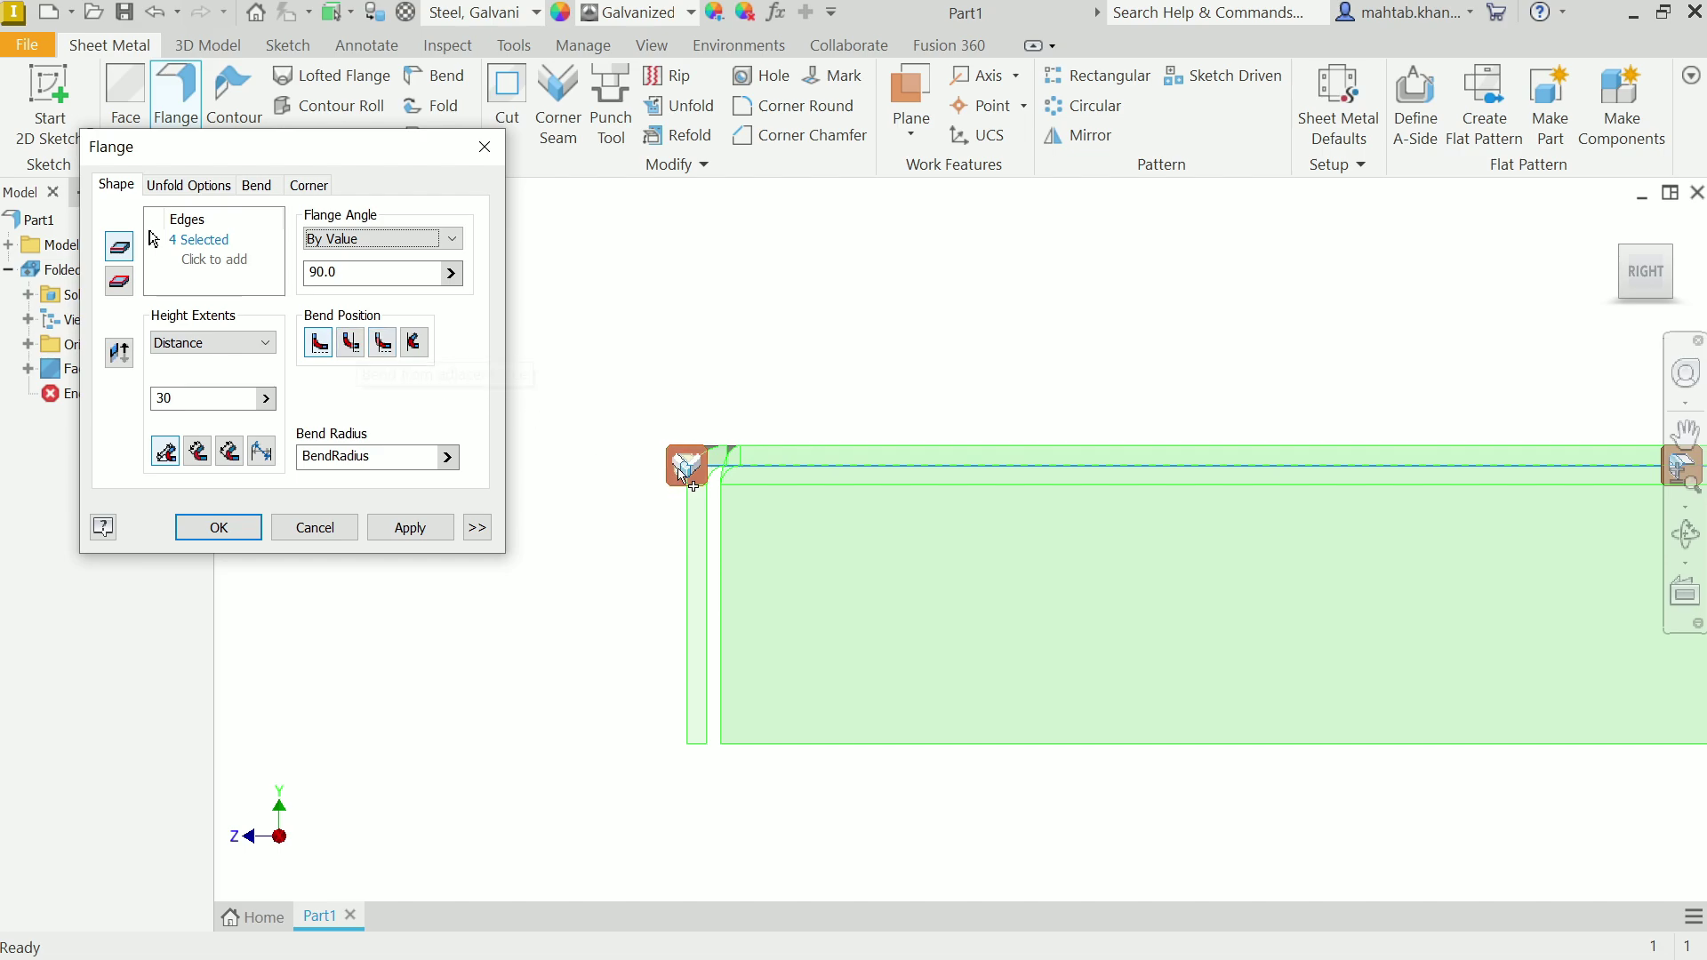
scroll(804, 489, up, 3)
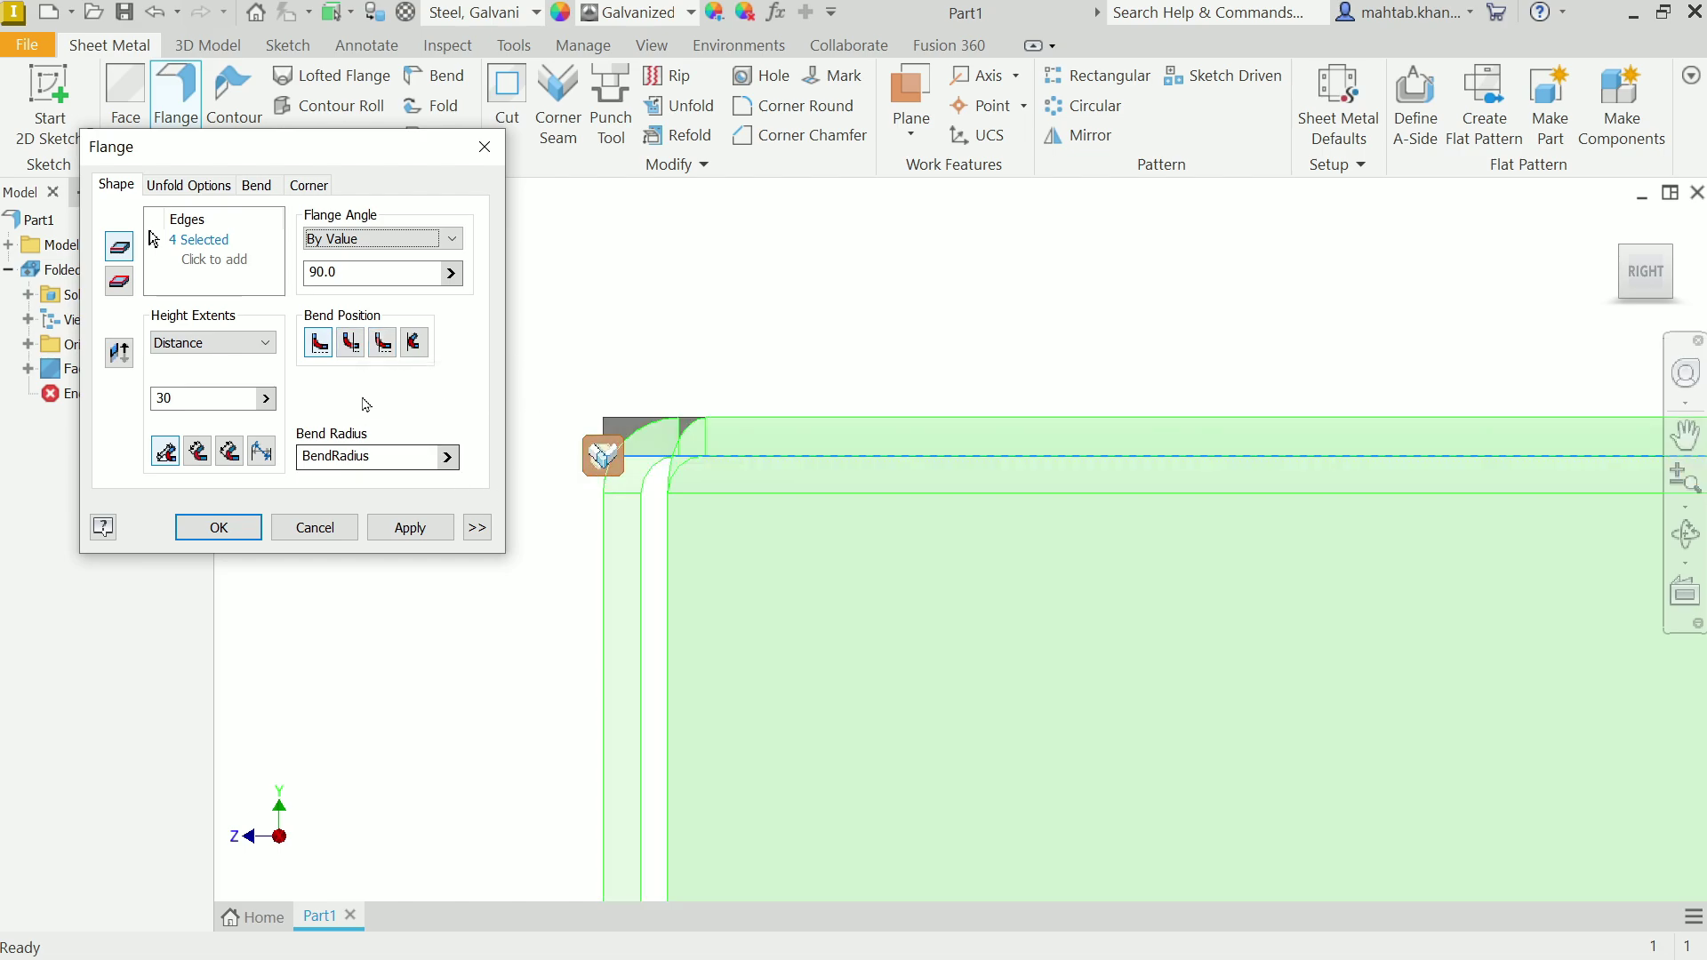
click(352, 343)
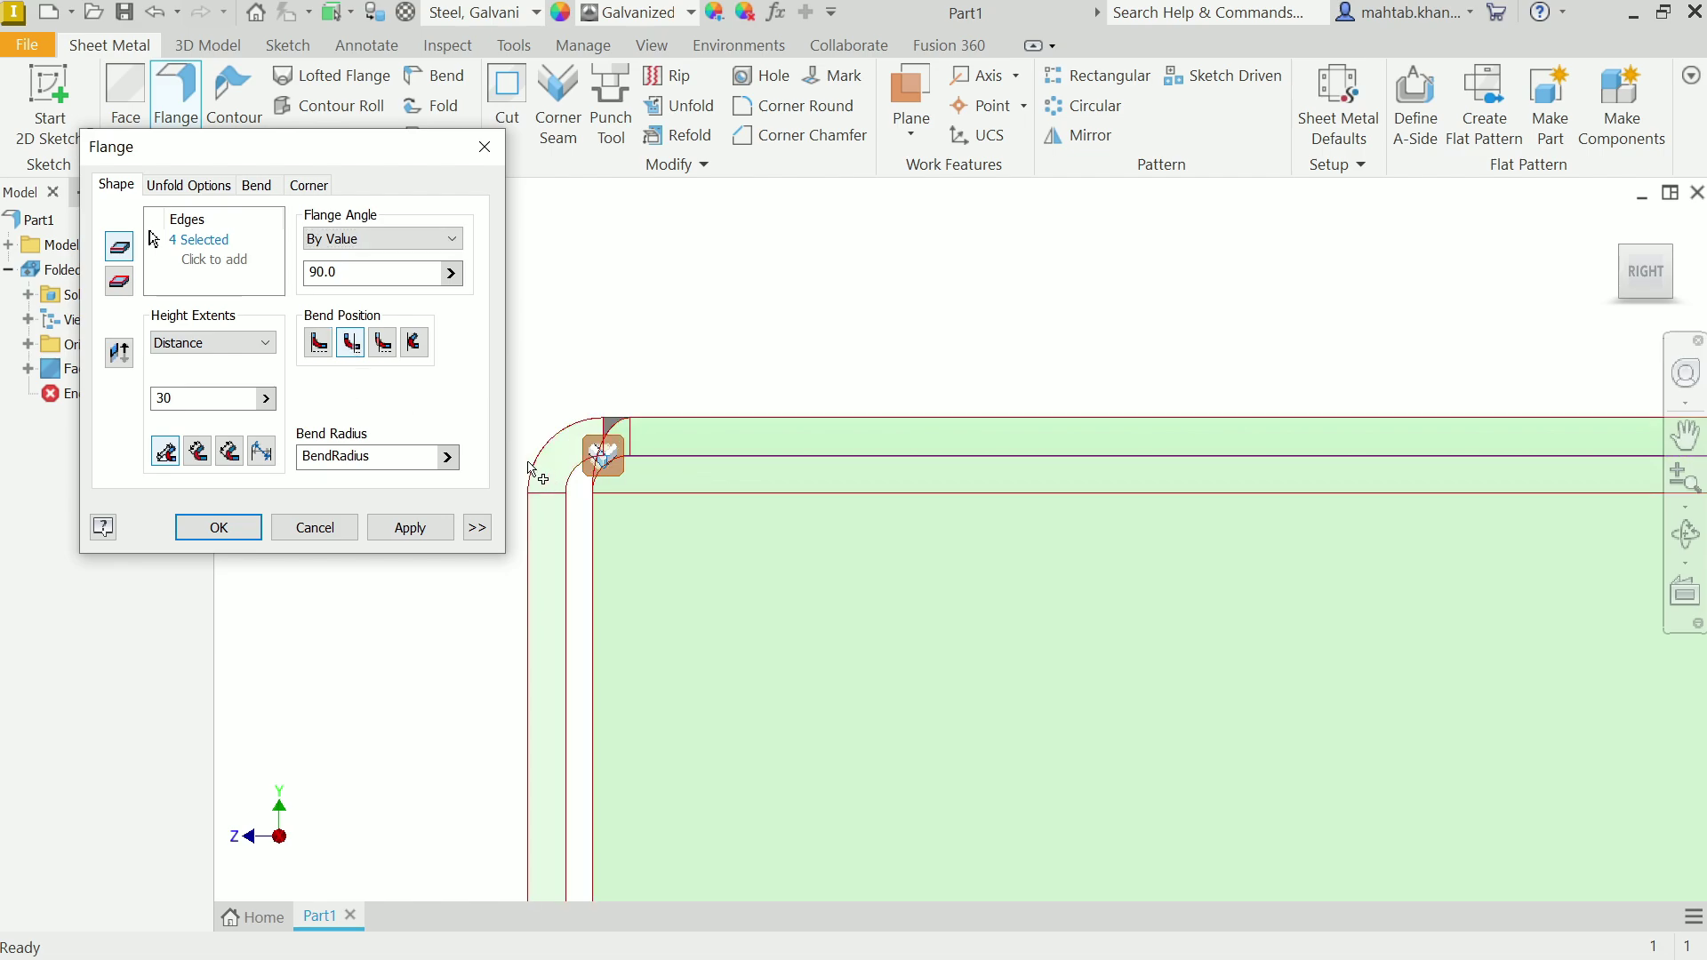
click(320, 343)
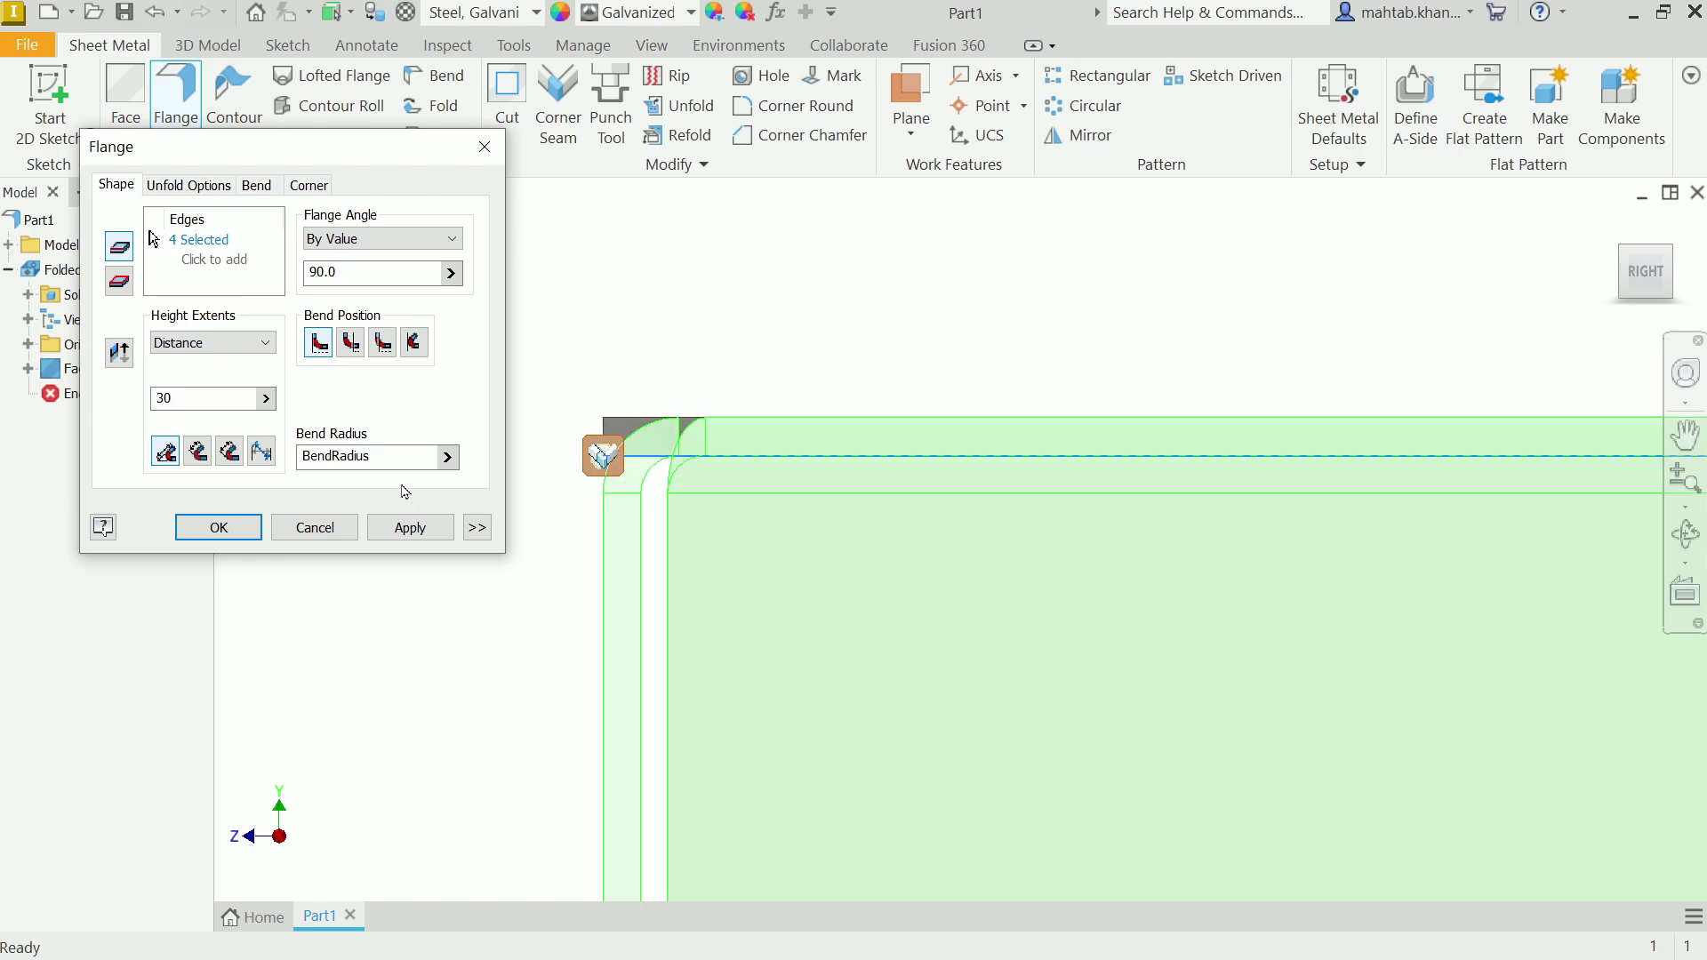
double_click(380, 454)
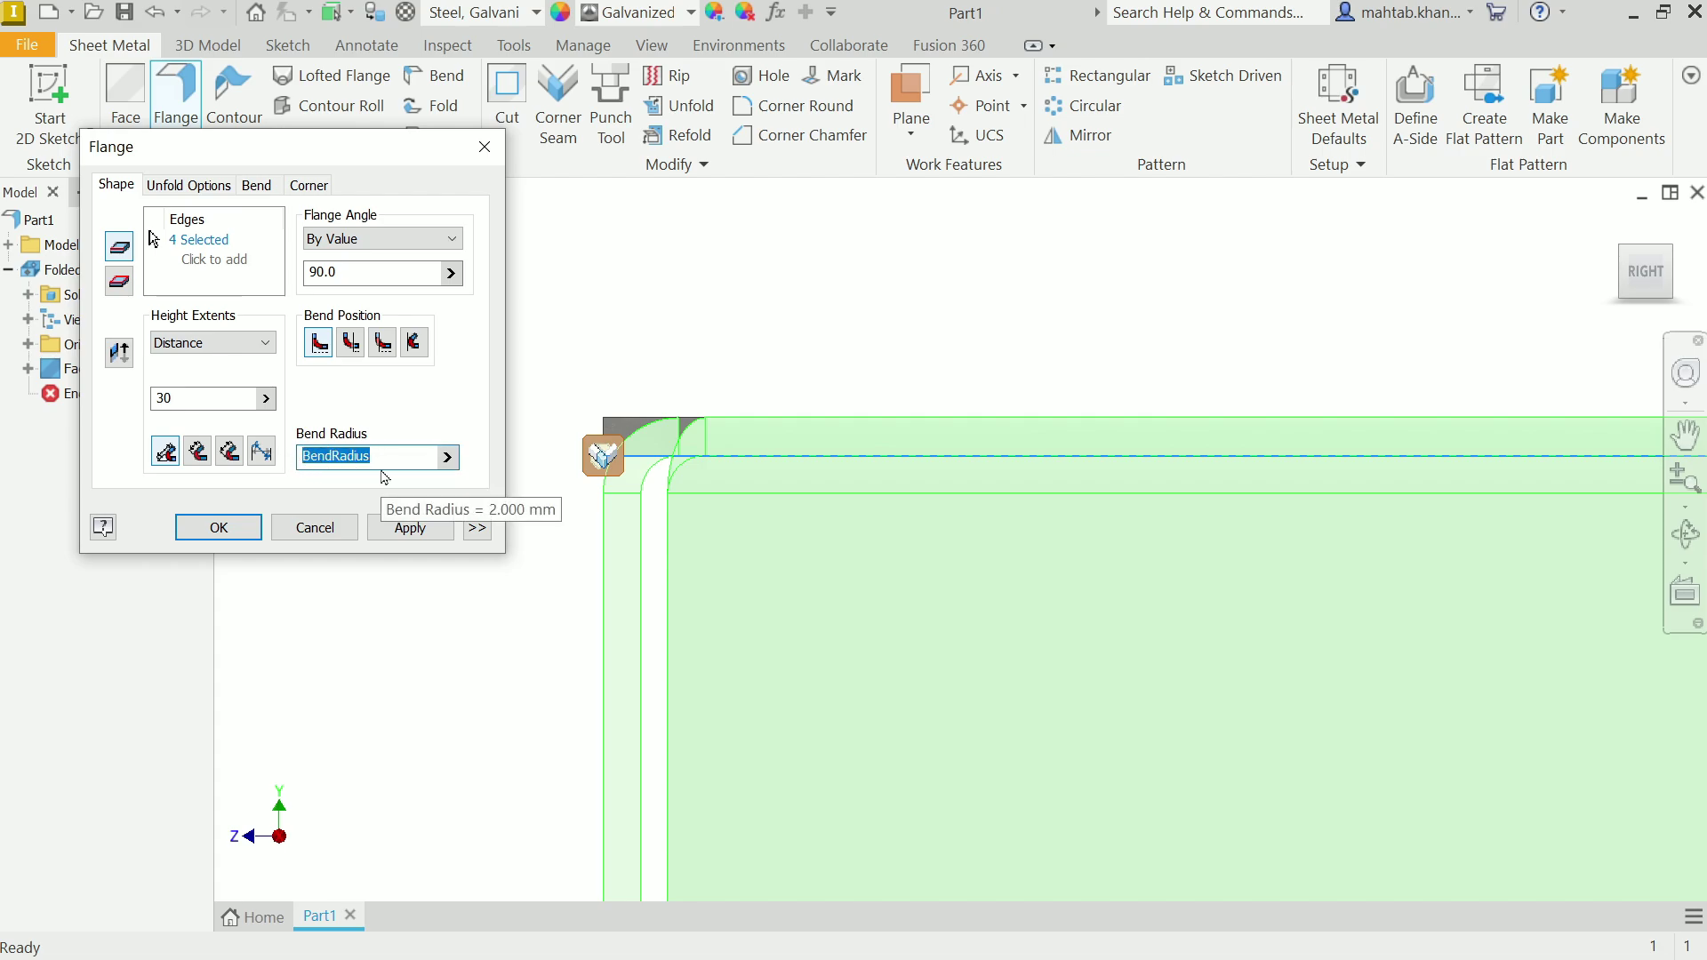
text(2)
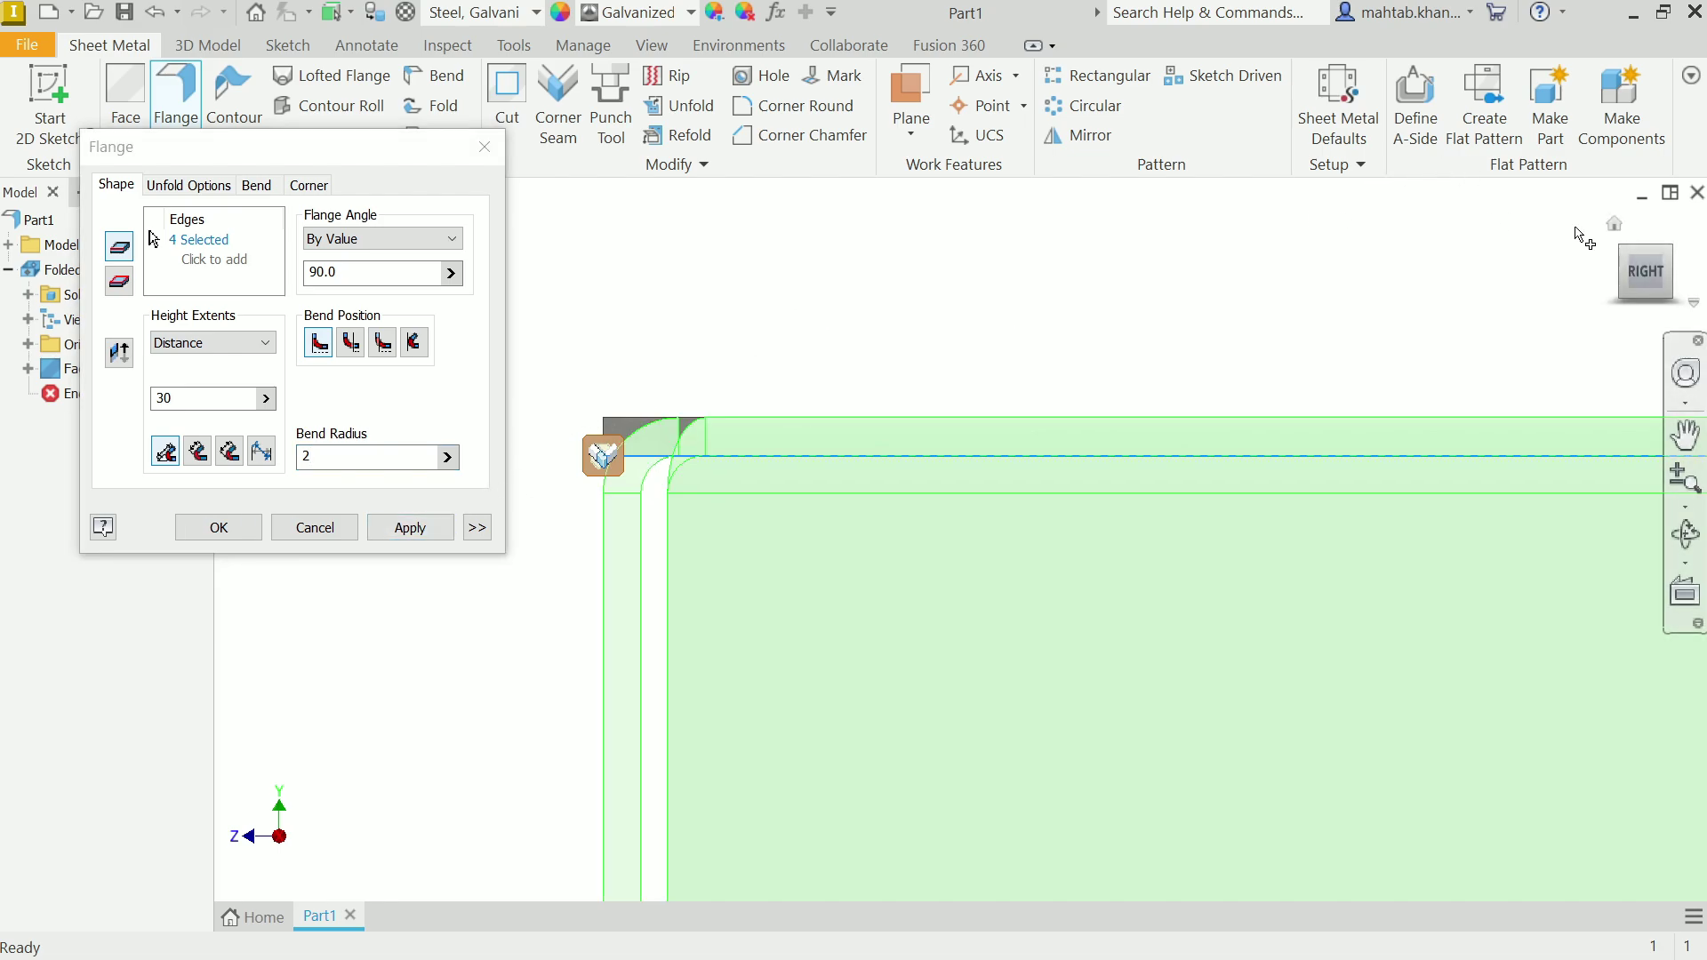
click(1616, 231)
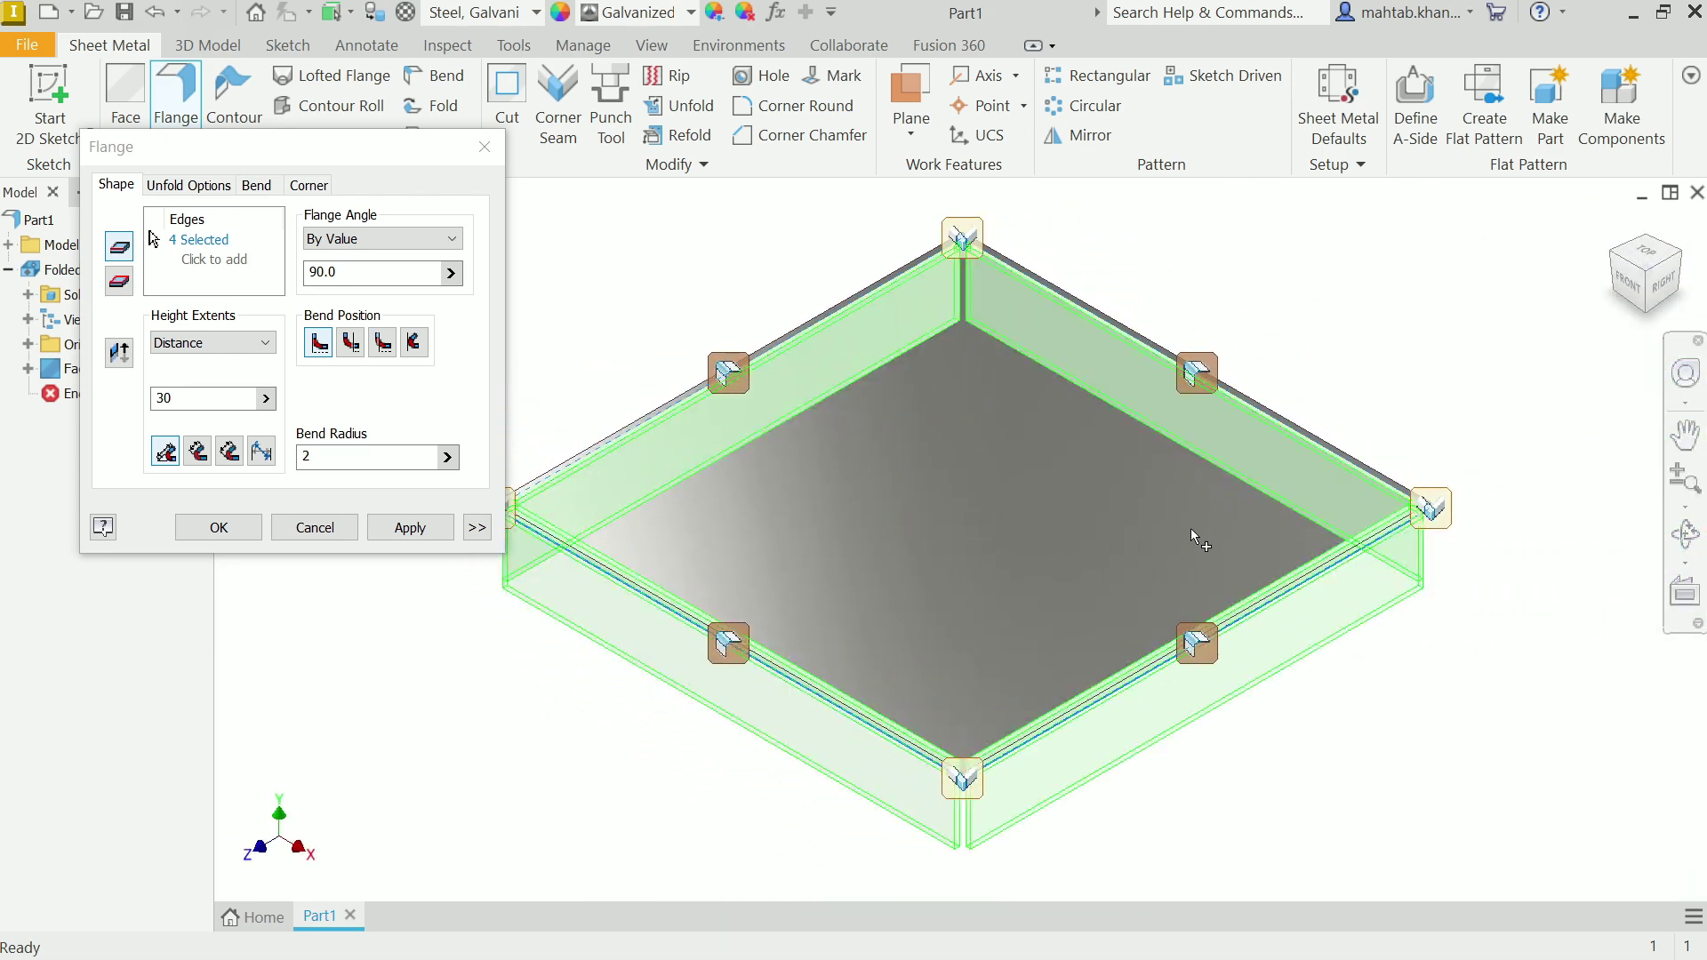
- Create the four 30 mm side walls and pick a bottom edge for a tab
click(411, 529)
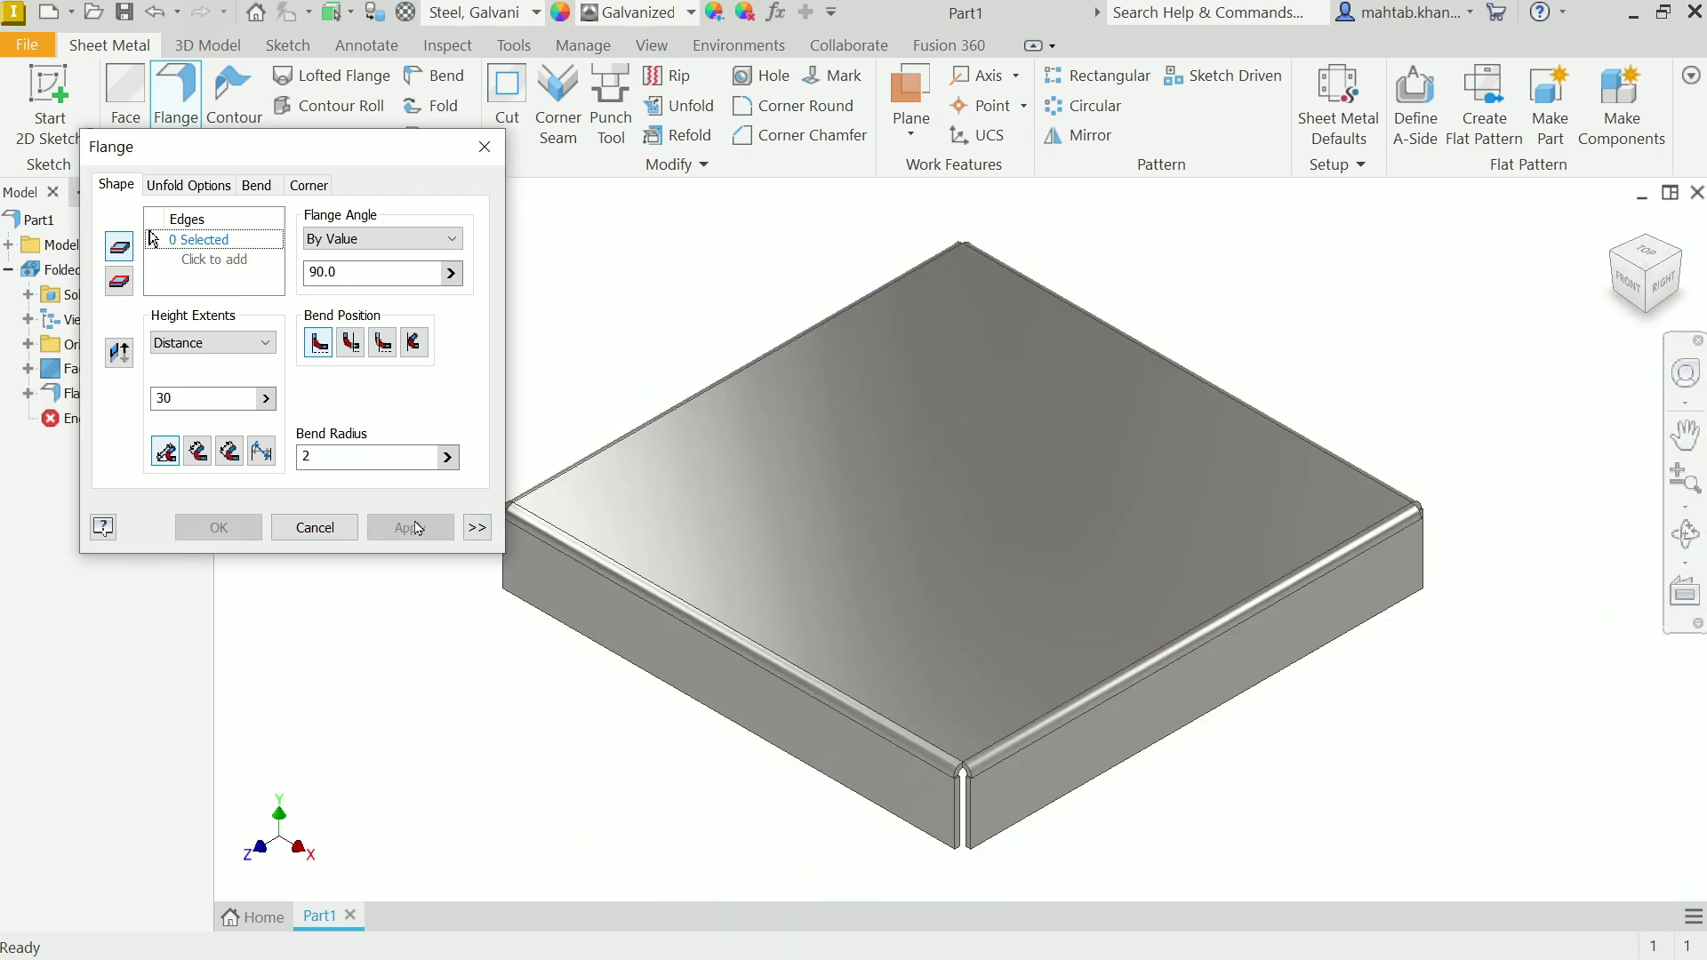
click(1226, 725)
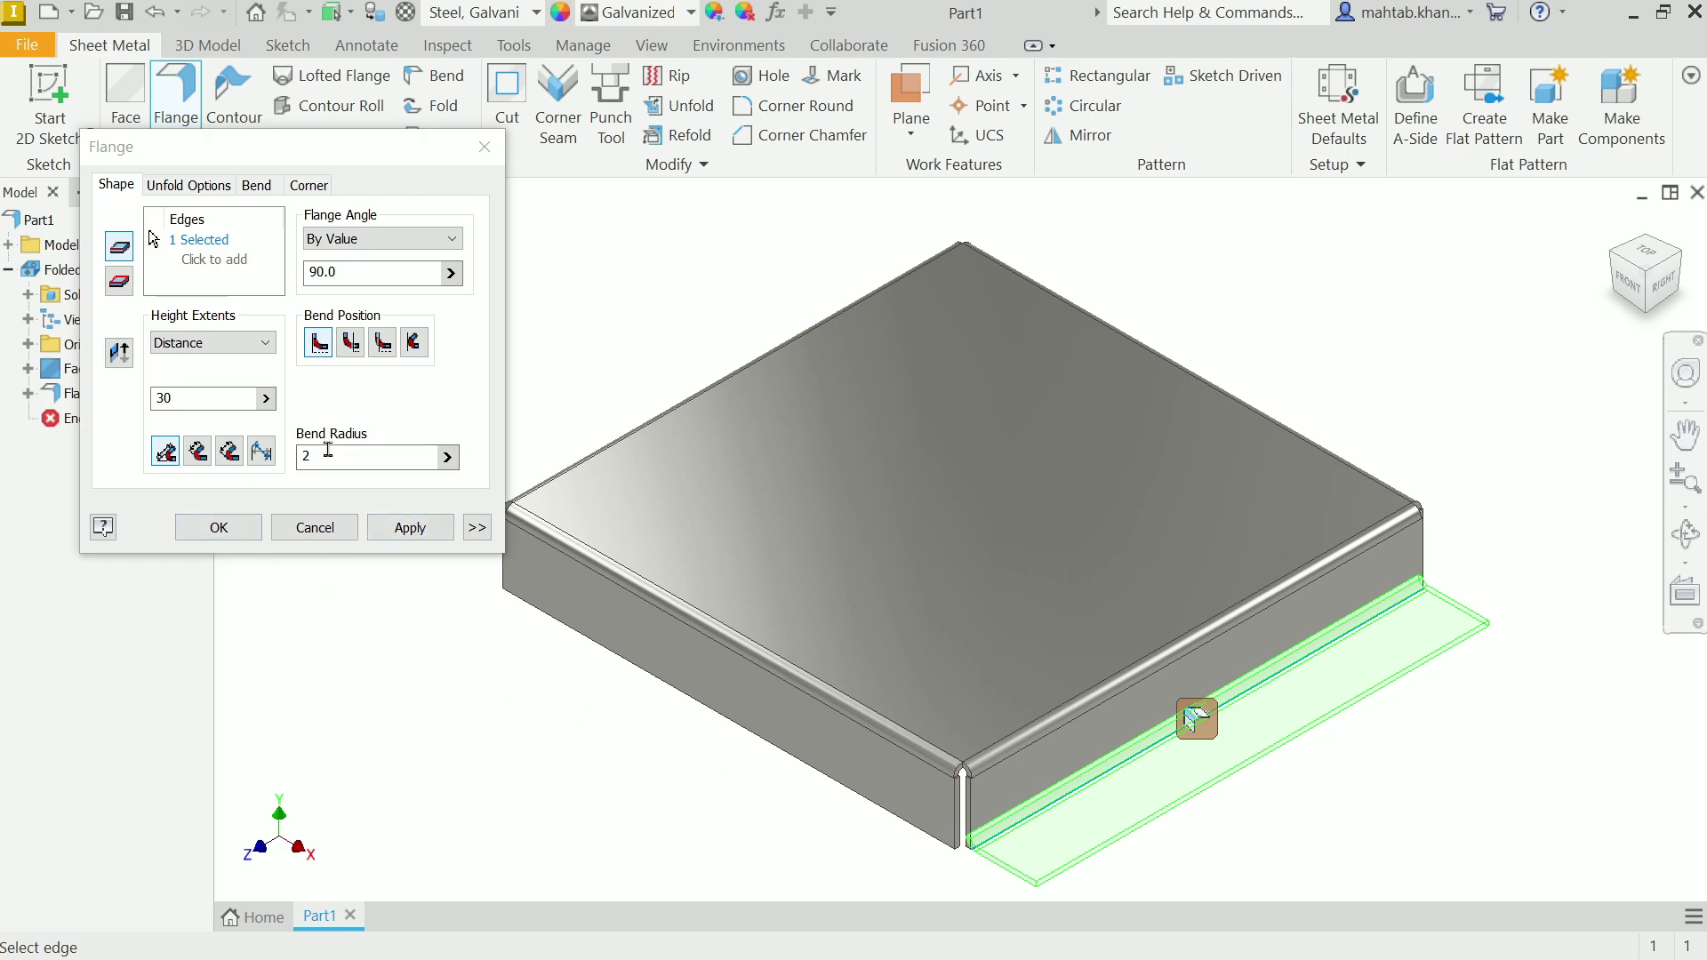
click(190, 185)
click(264, 190)
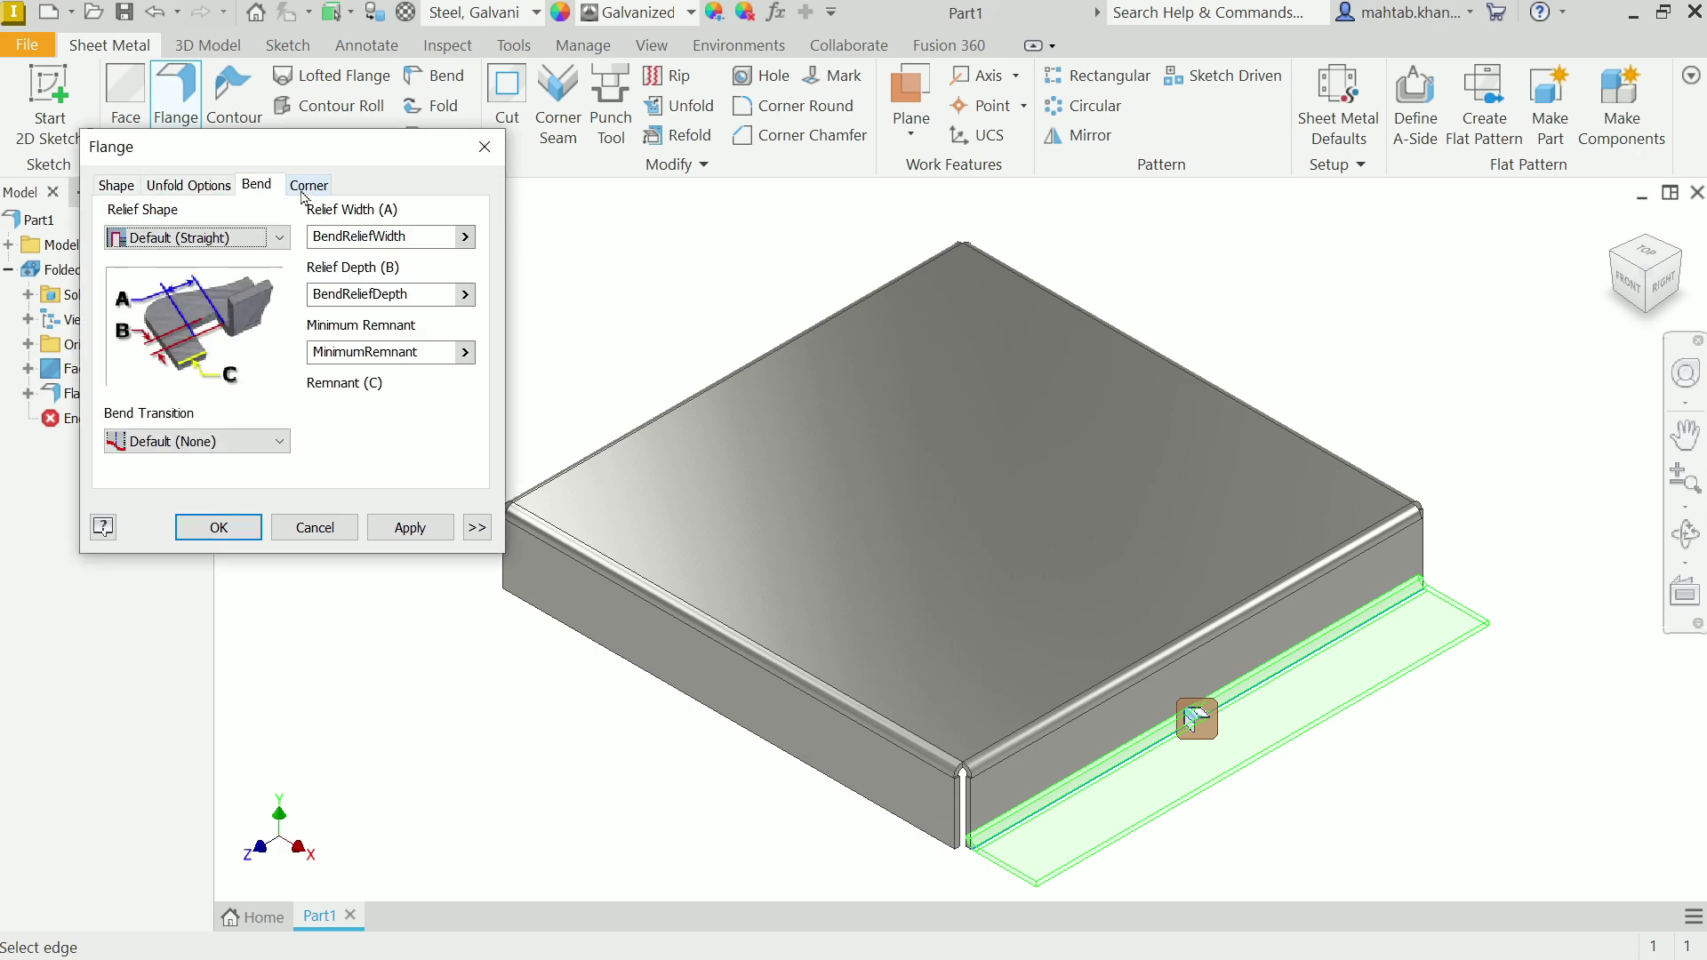
click(304, 189)
click(204, 190)
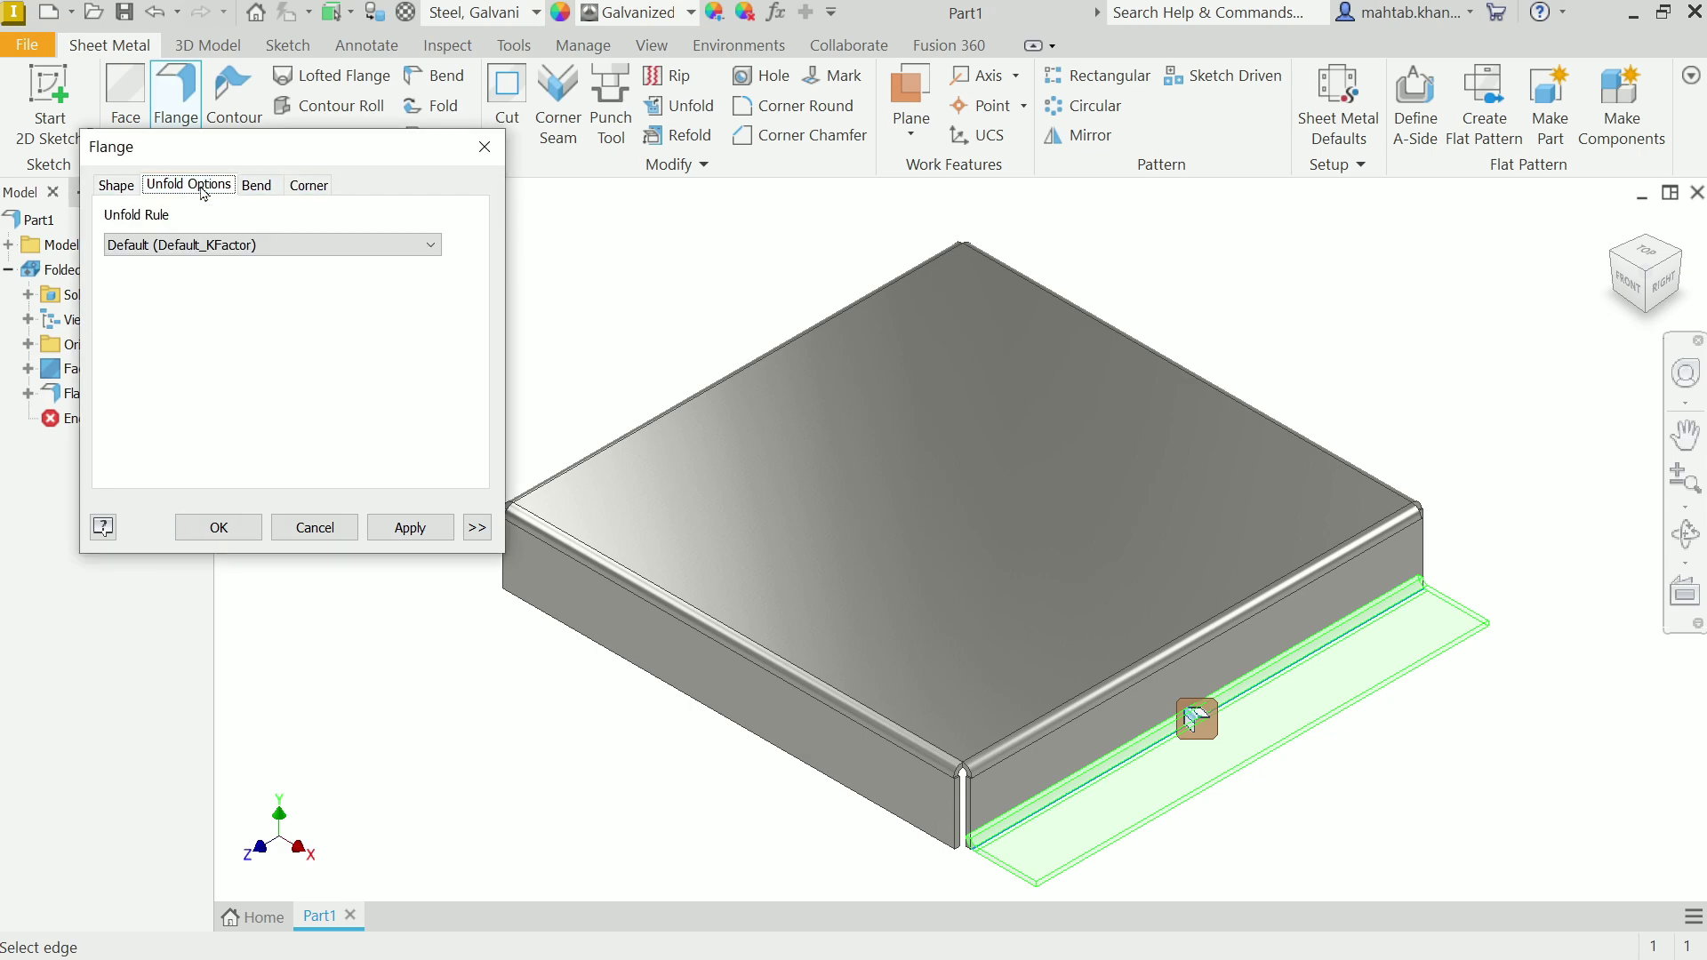
click(117, 185)
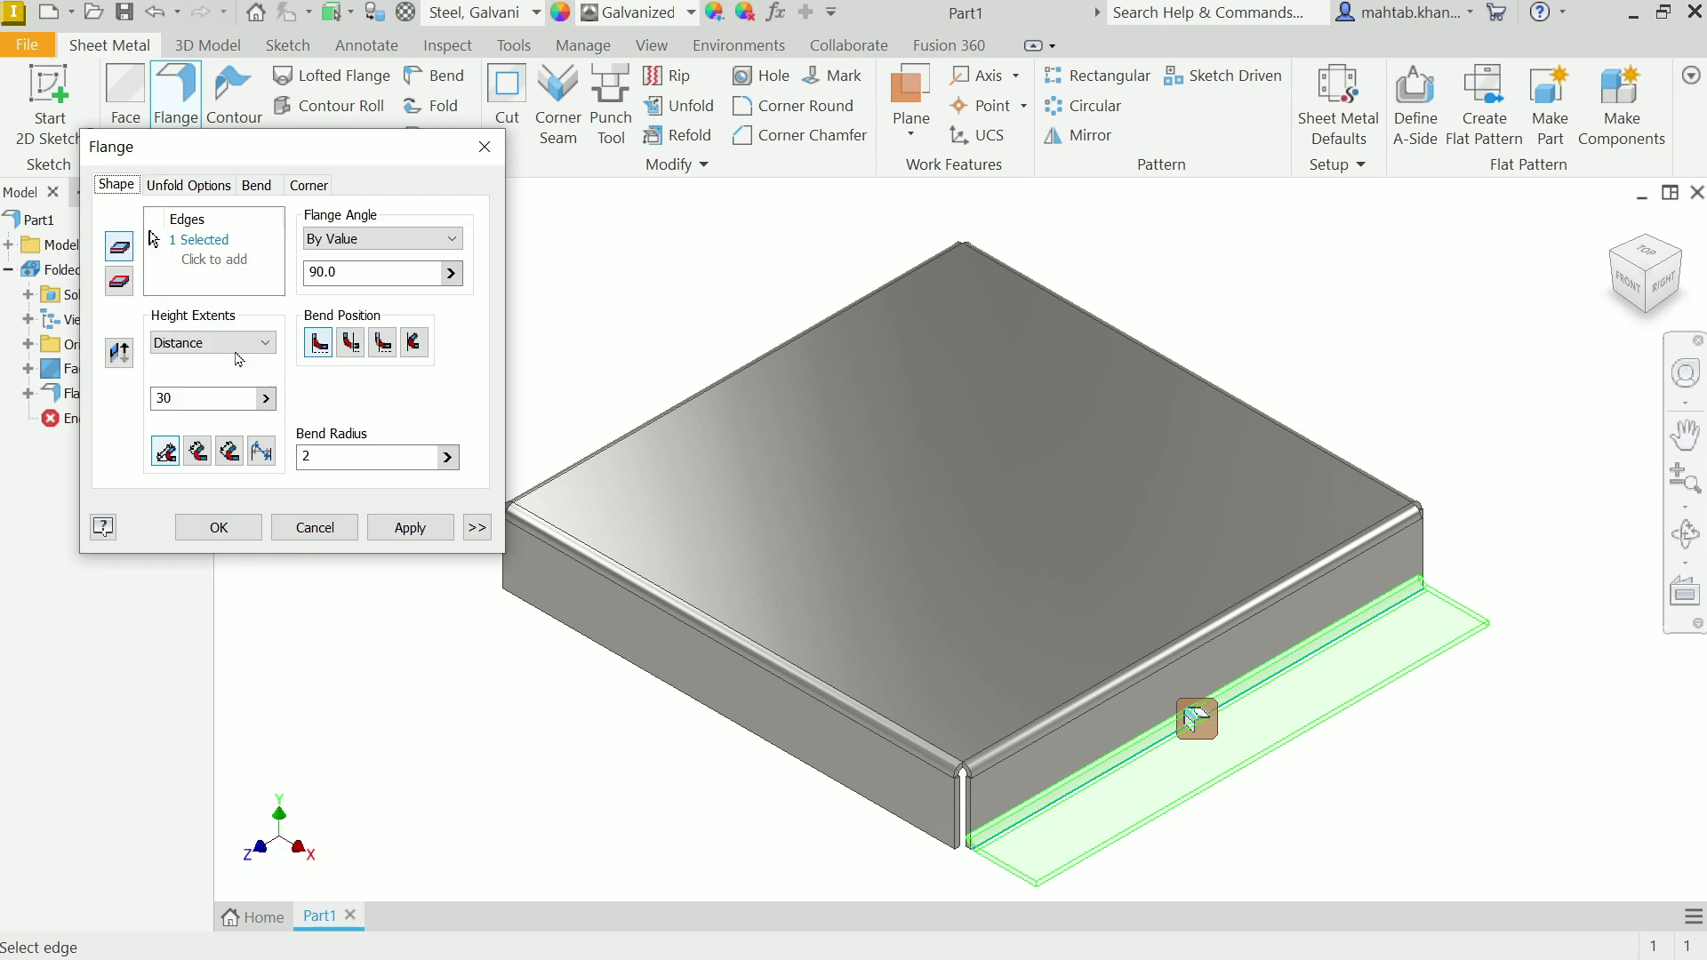
- Limit the tab flange to a centred width of 30 mm
click(476, 529)
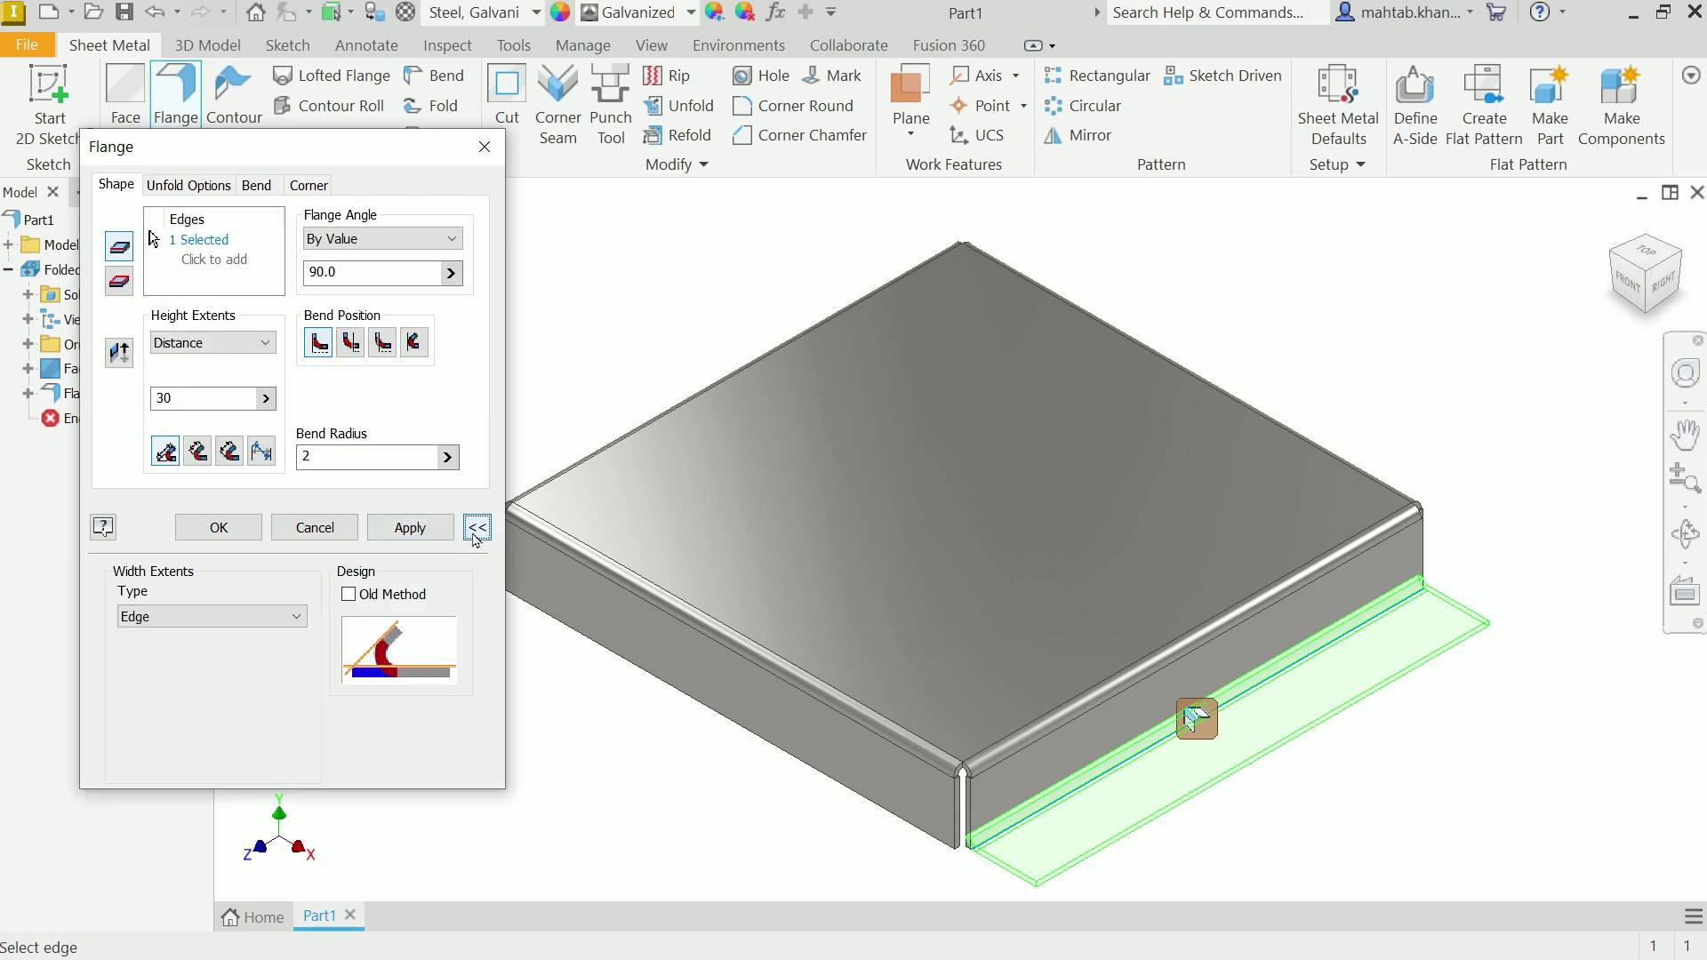
click(148, 616)
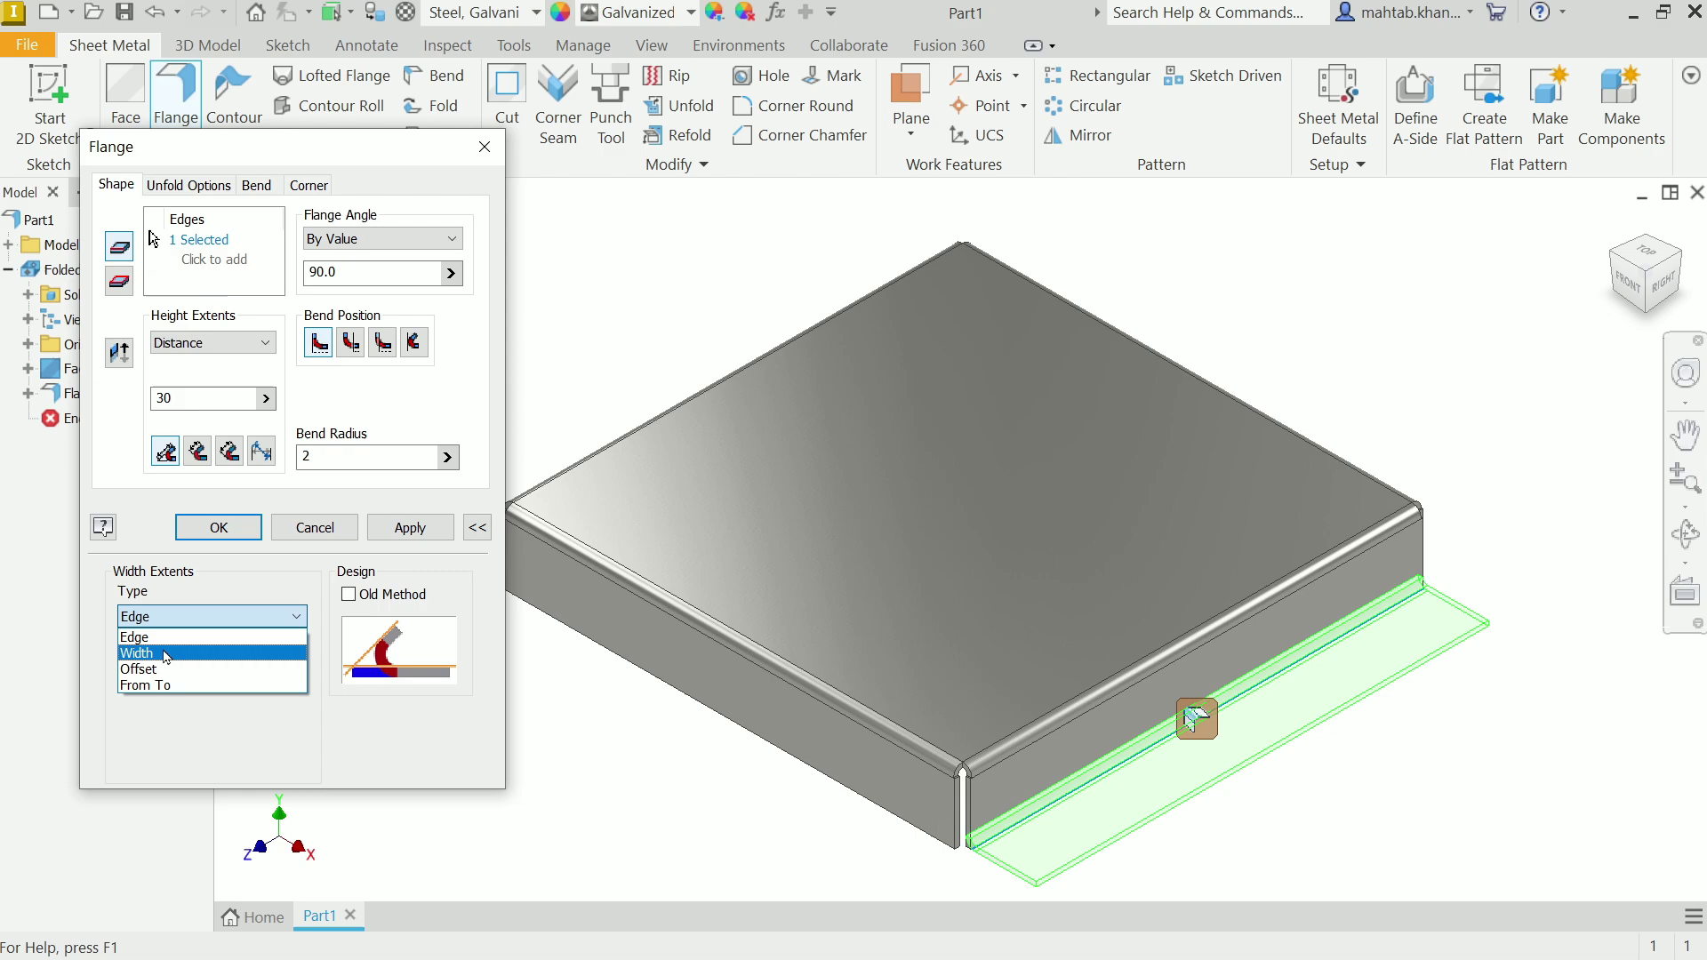
click(147, 648)
scroll(1236, 796, up, 3)
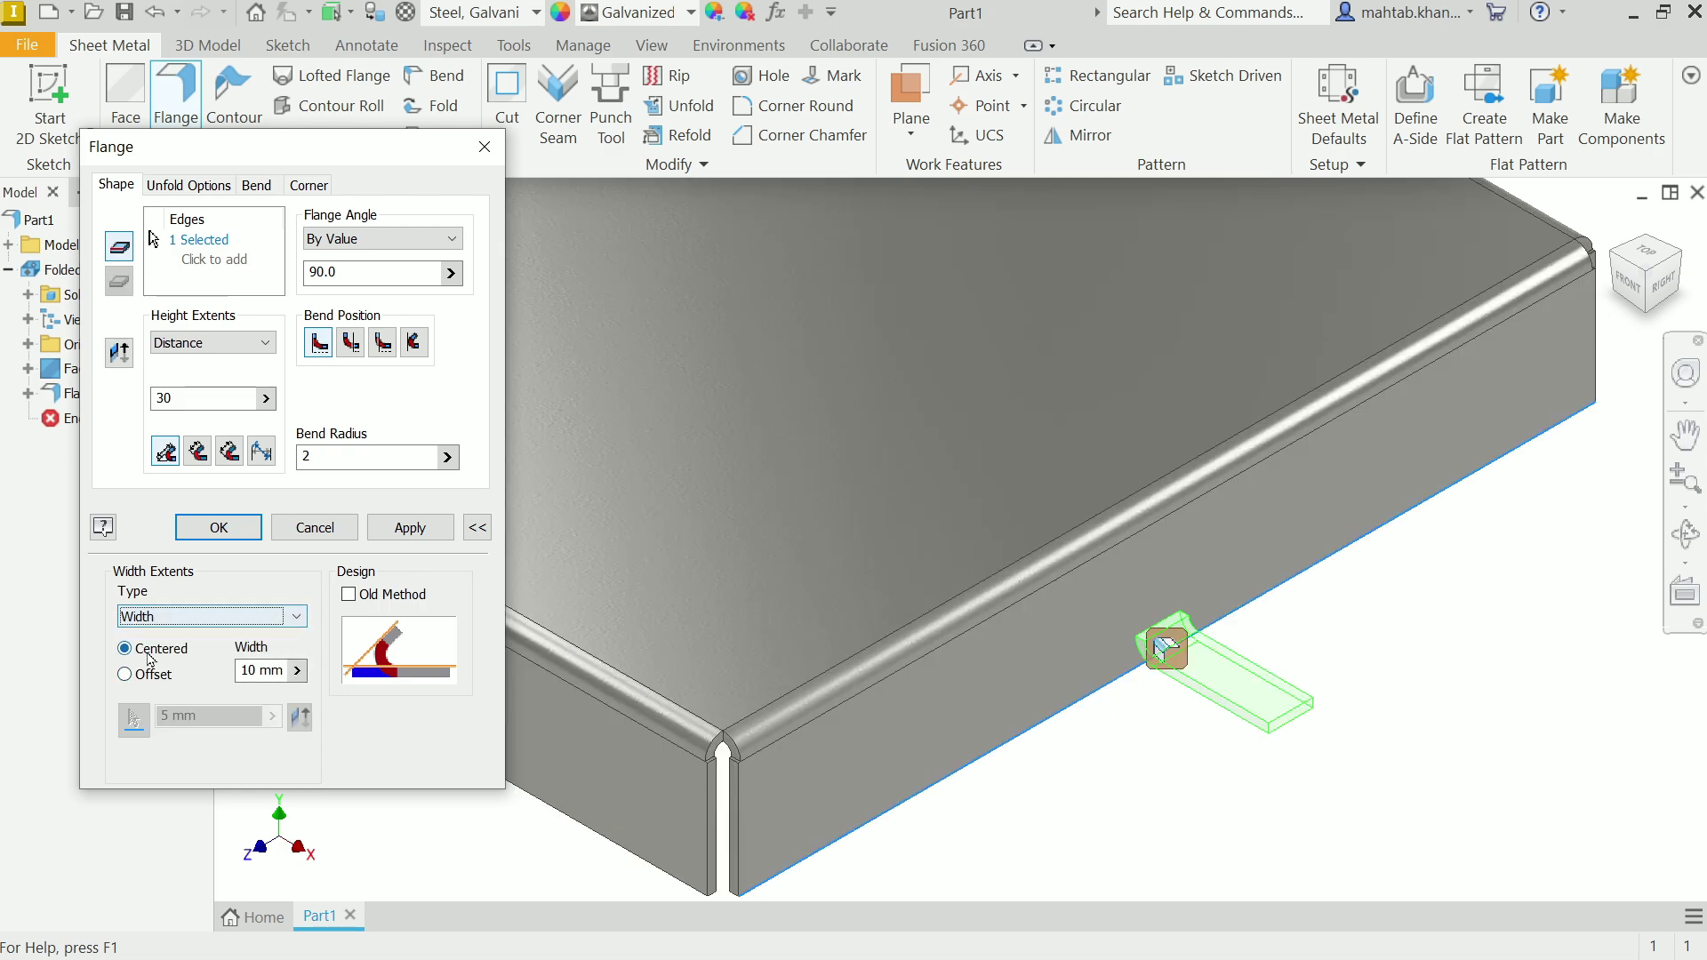
click(240, 670)
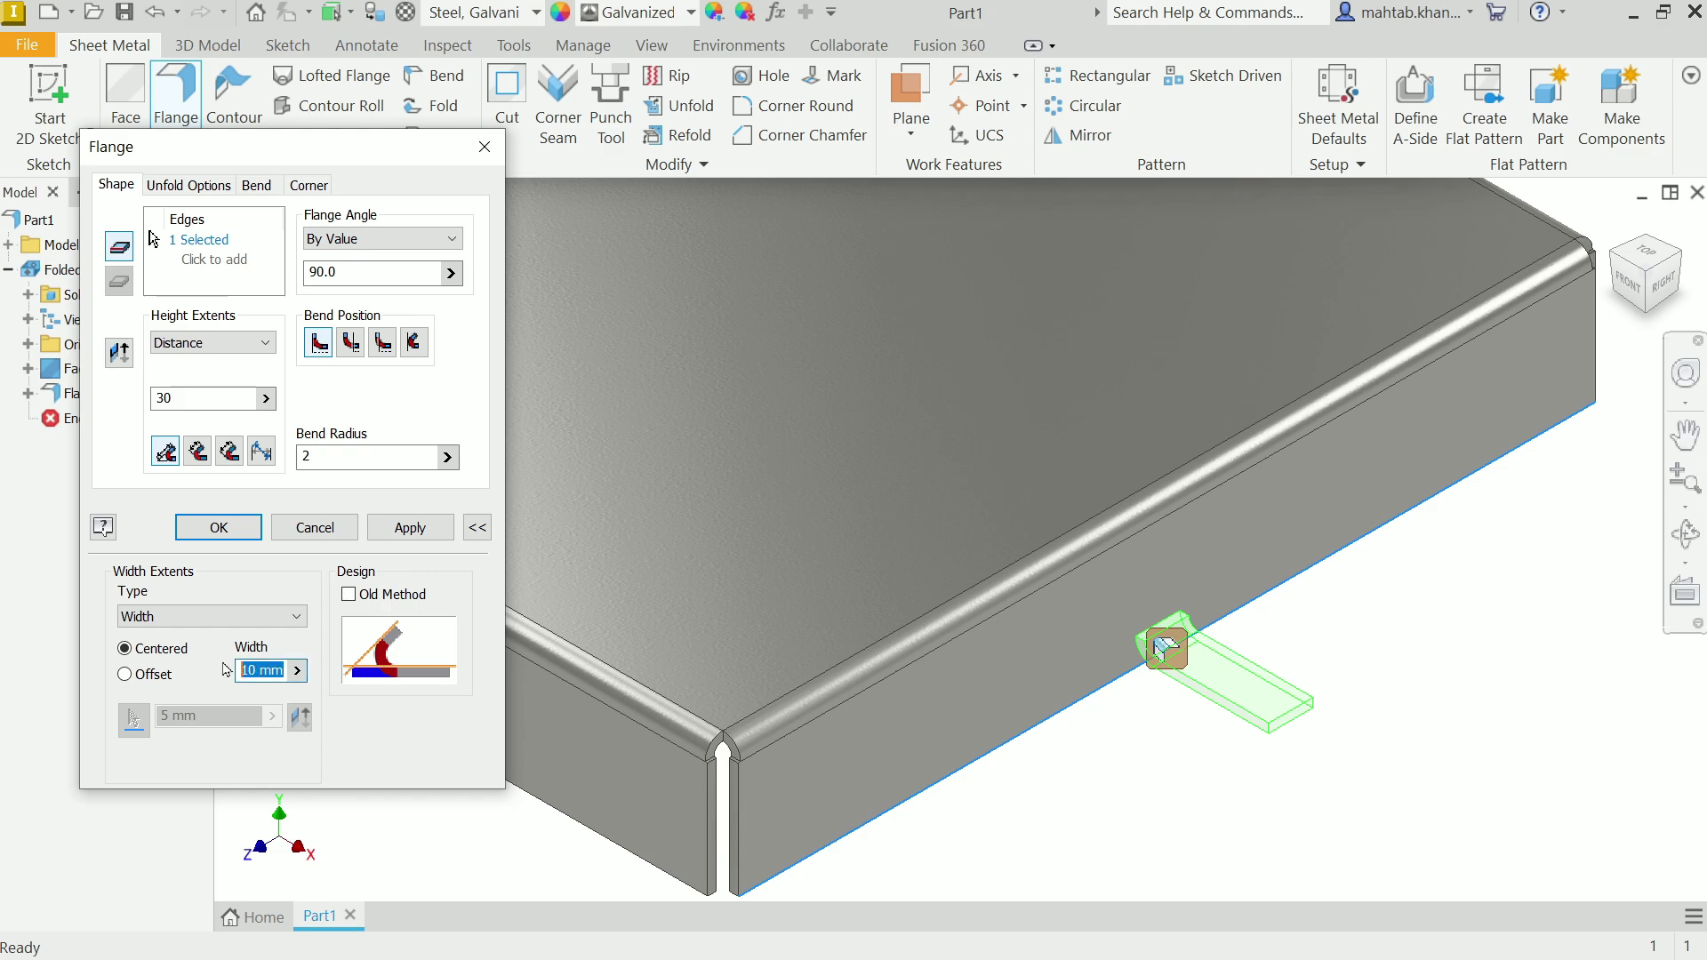
text(30)
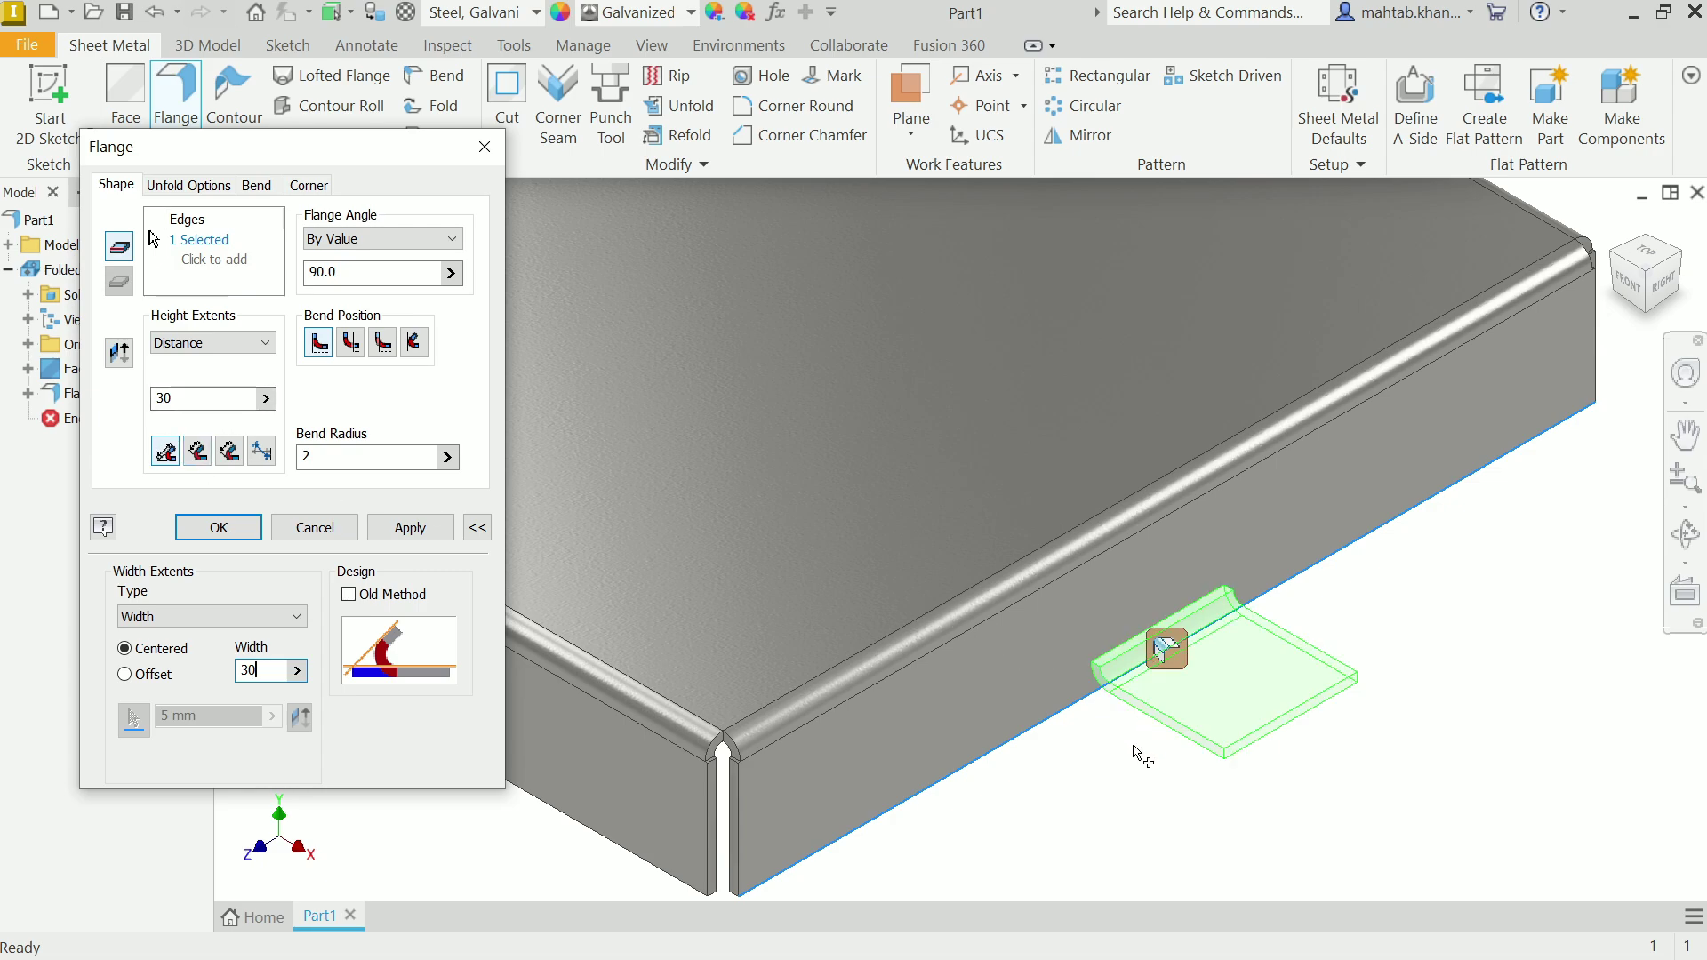
click(1636, 301)
scroll(1211, 544, up, 5)
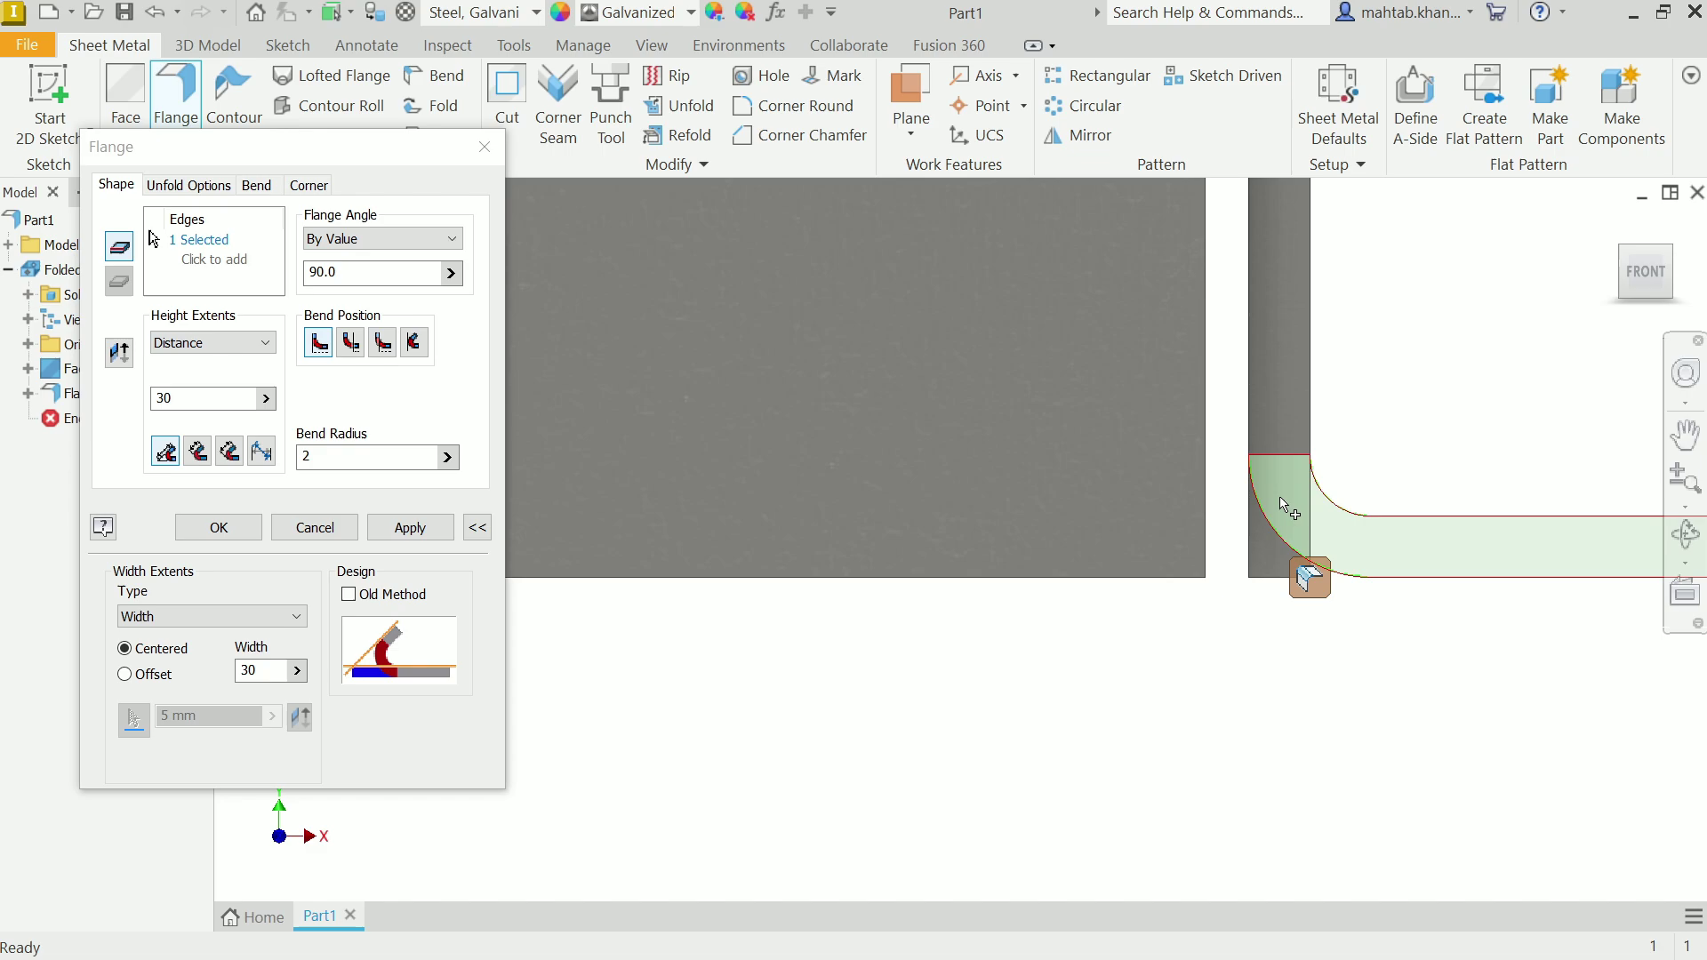
- Create the first two 30 mm-wide tabs on bottom edges
click(1616, 229)
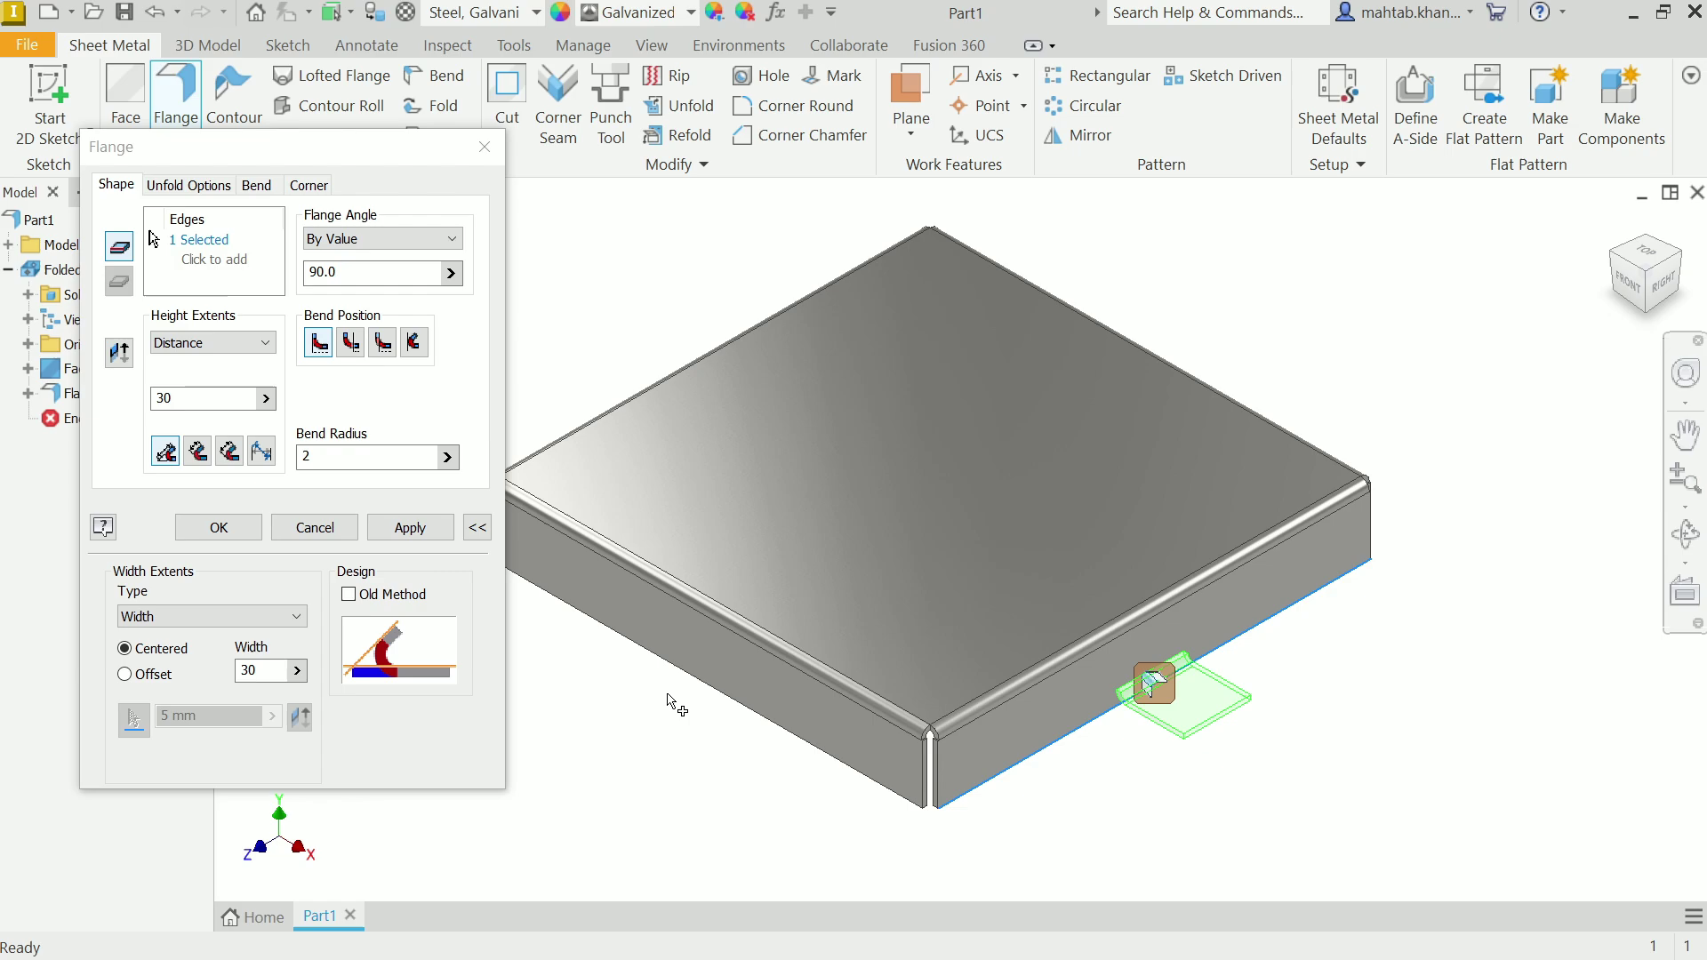
click(410, 527)
click(633, 654)
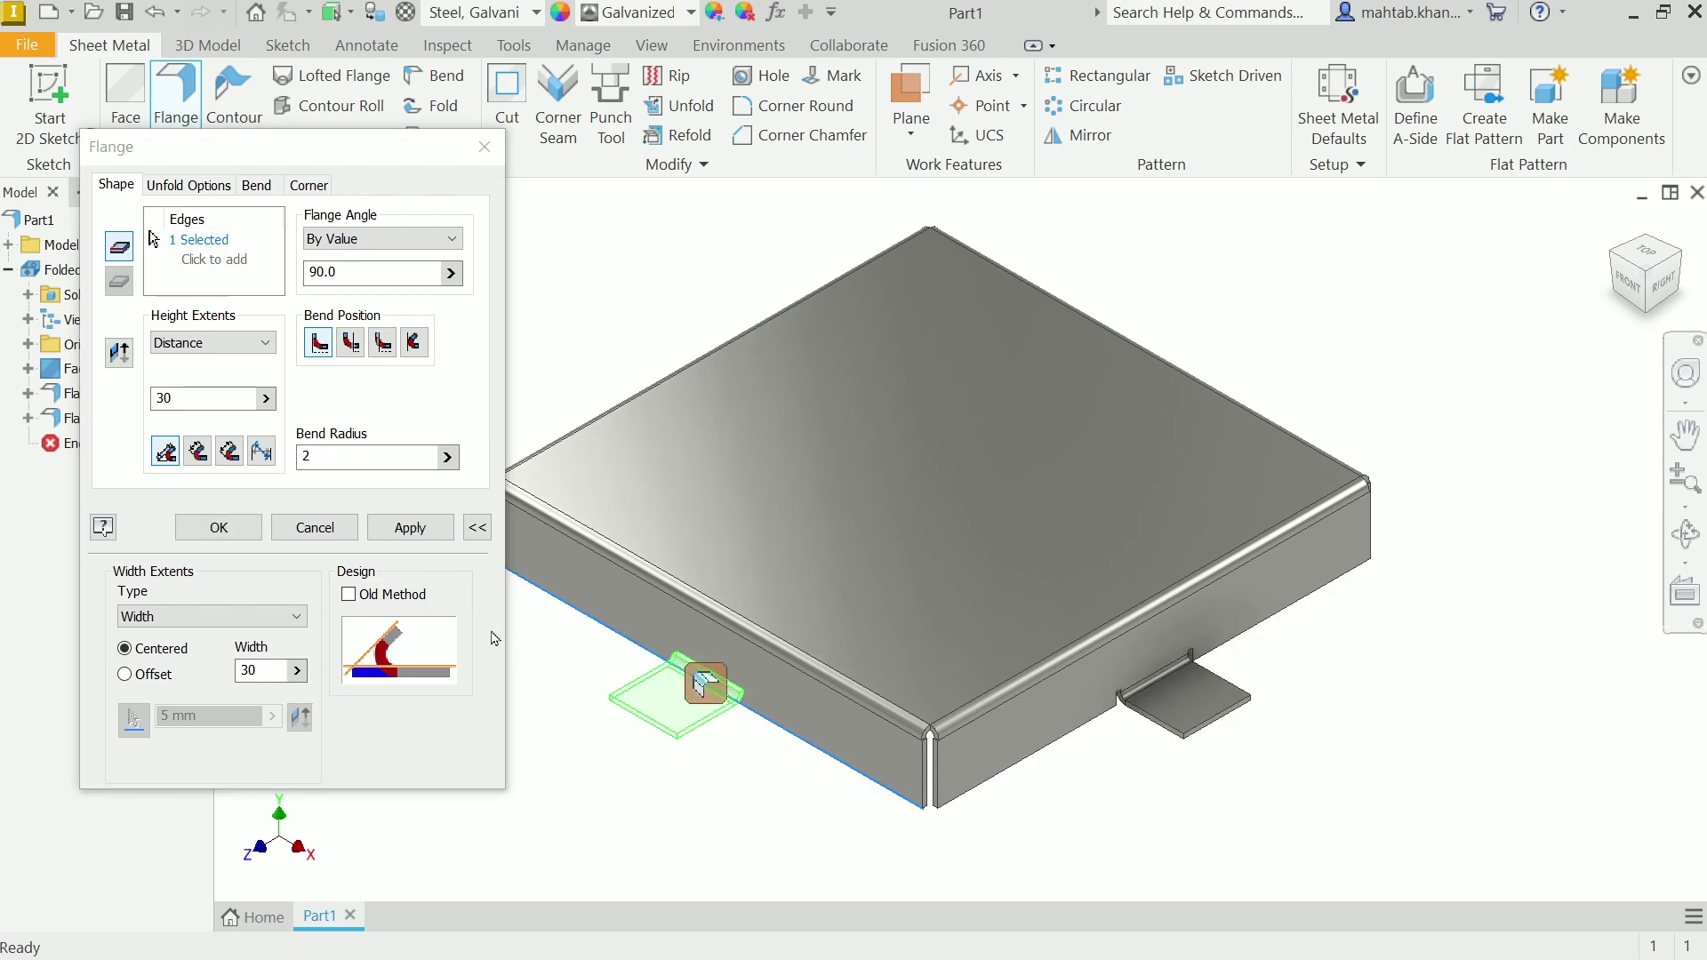
click(410, 527)
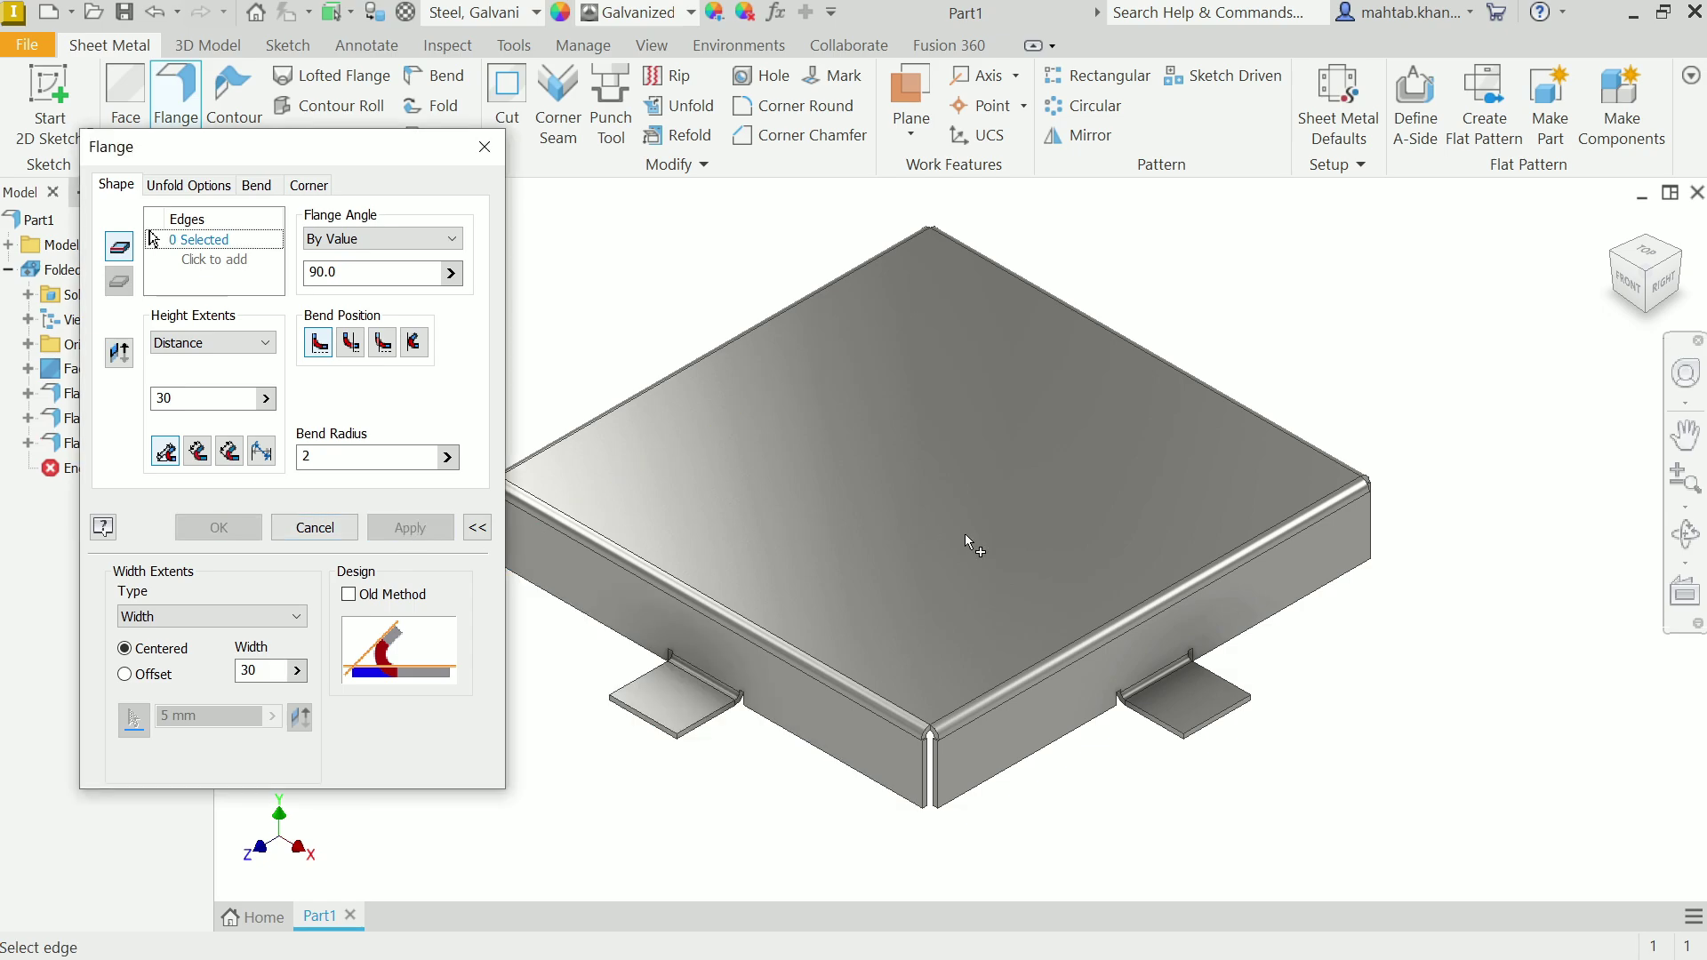
- Add tabs on the remaining two bottom edges and close the flange tool
click(1684, 264)
click(1683, 263)
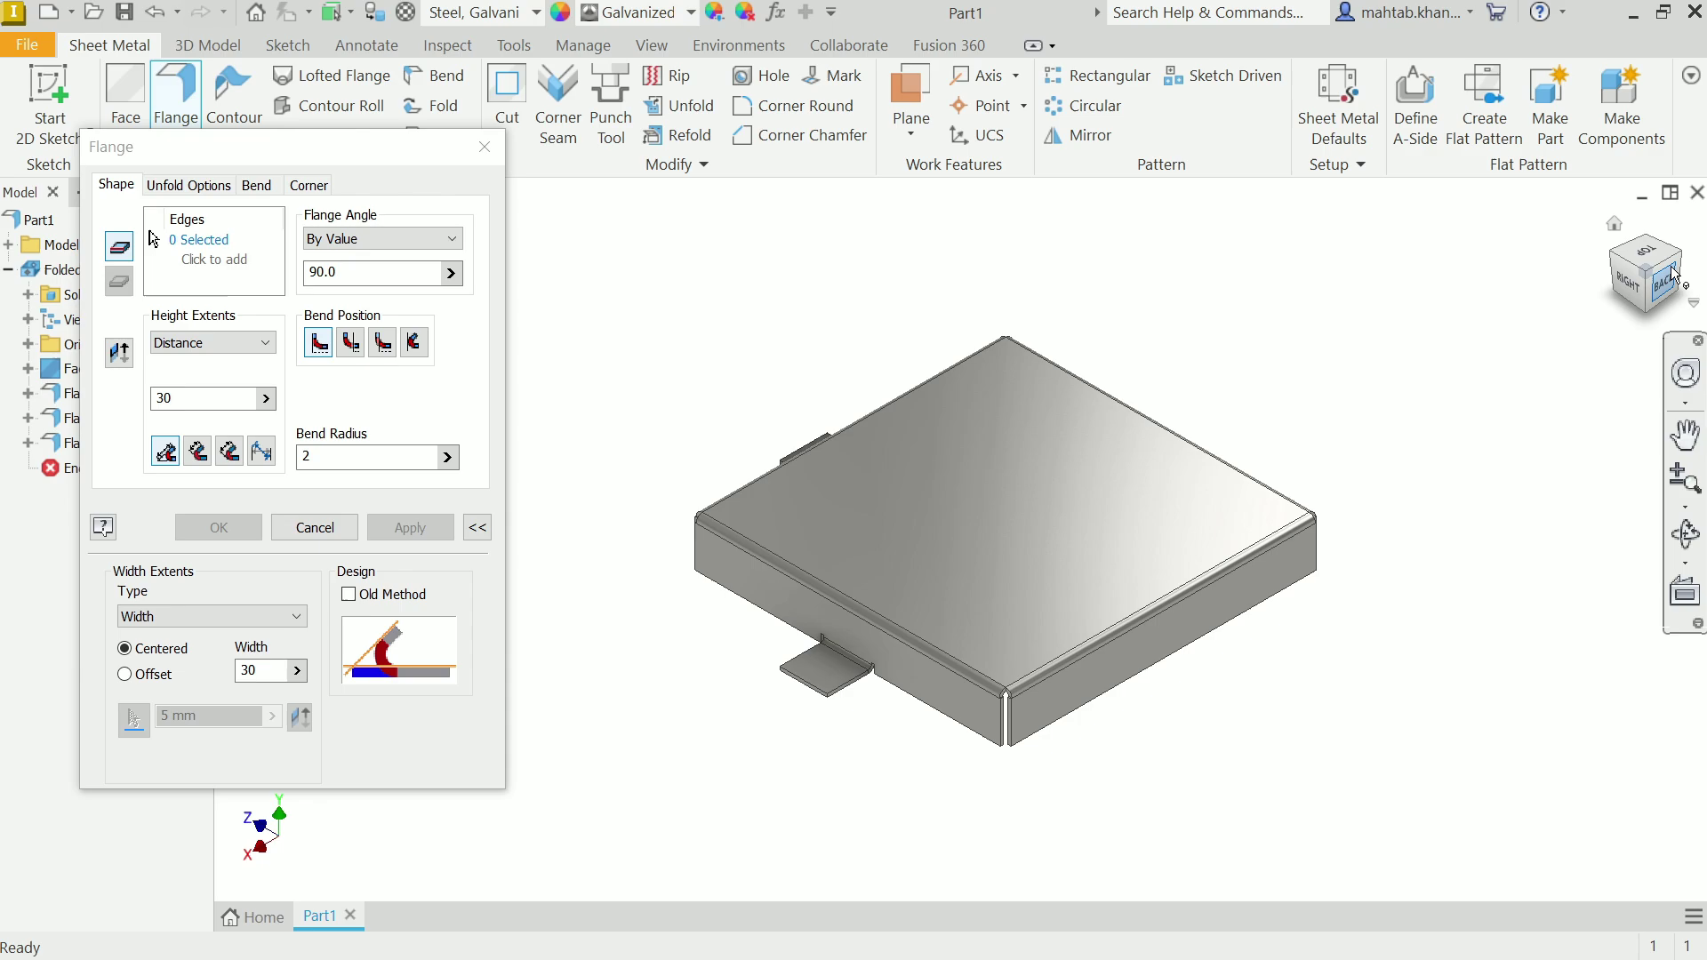
click(1183, 660)
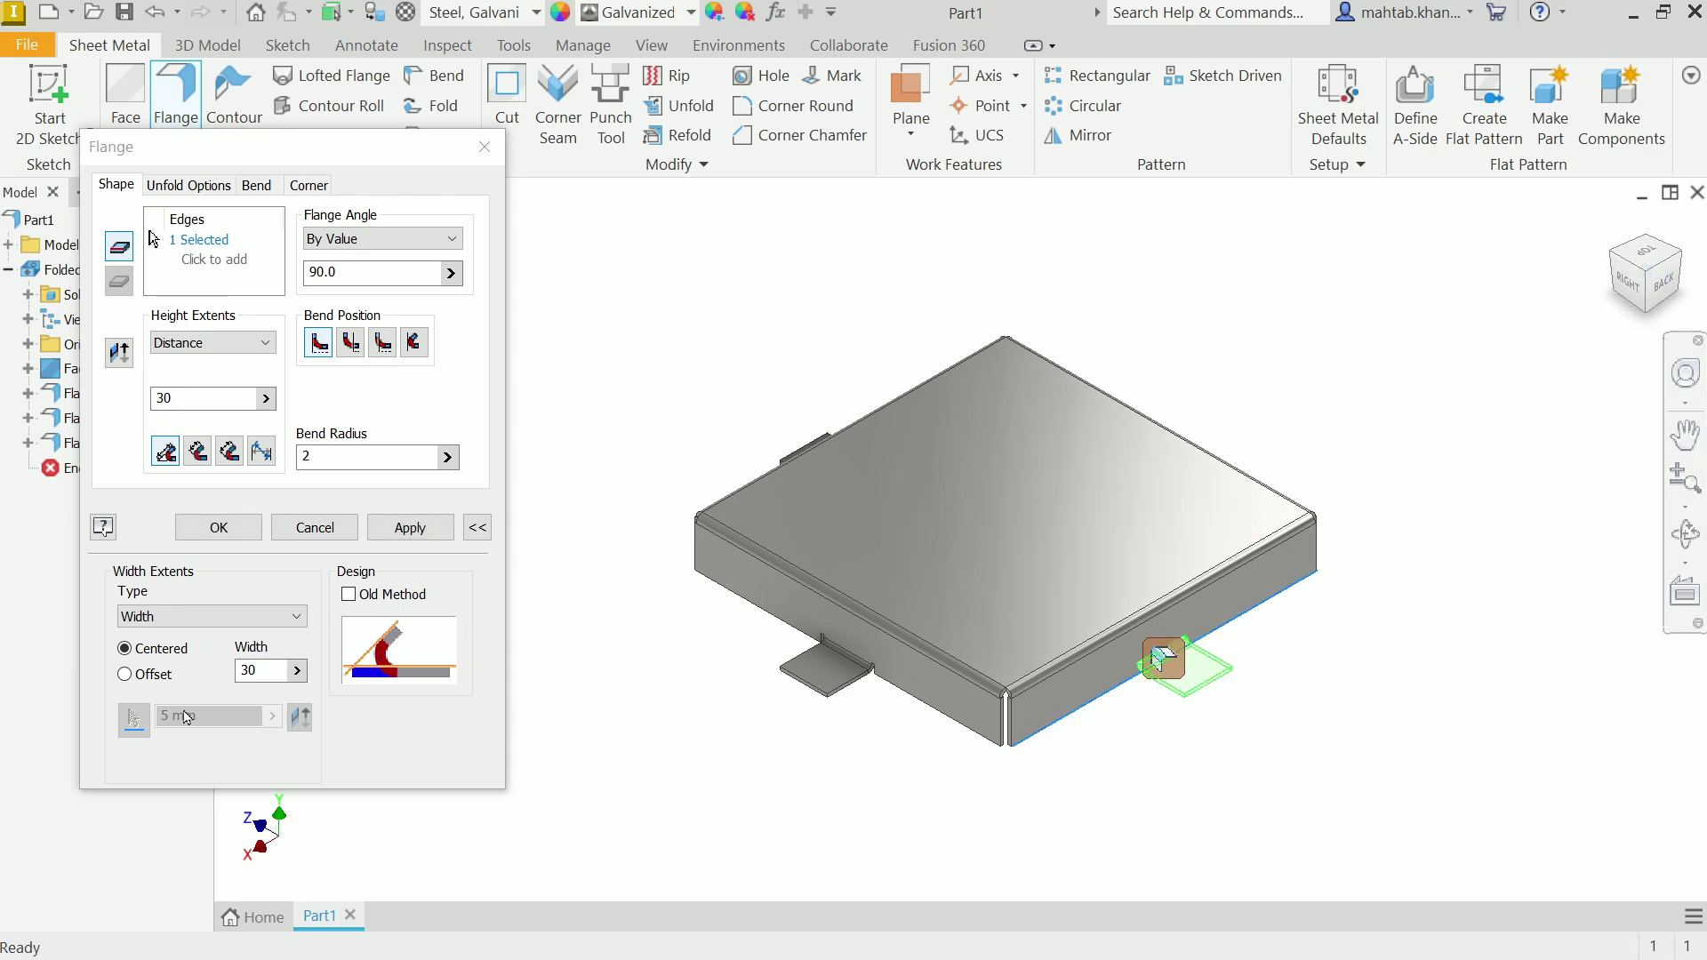
click(412, 526)
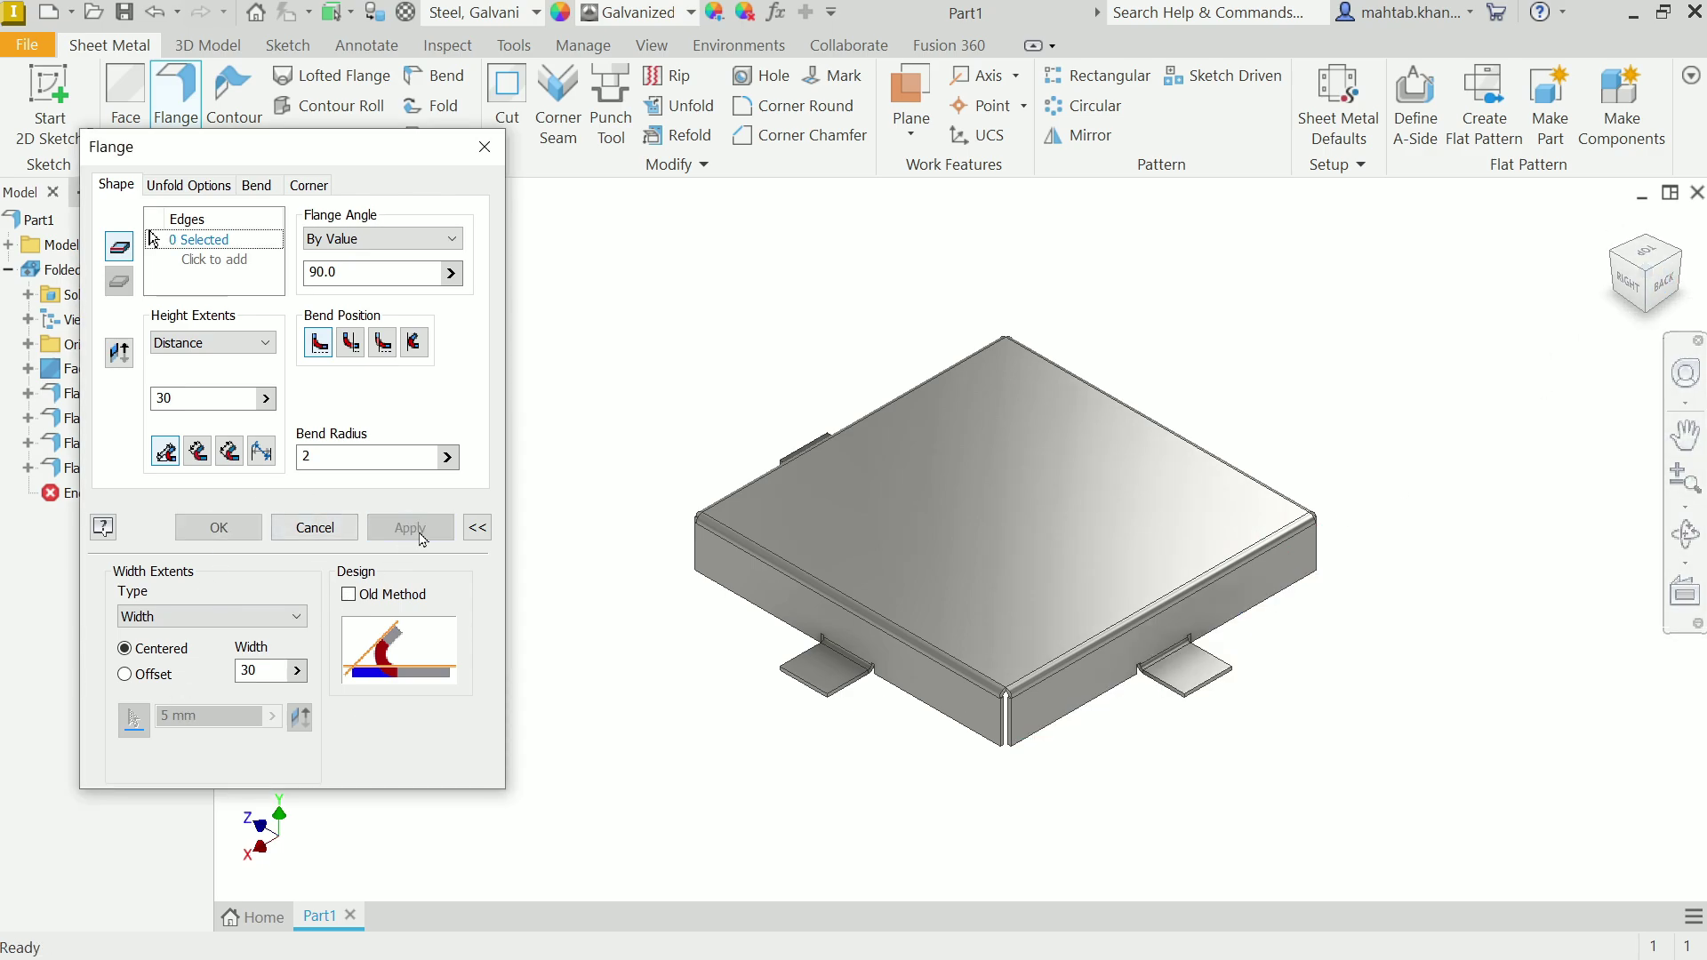
click(1683, 261)
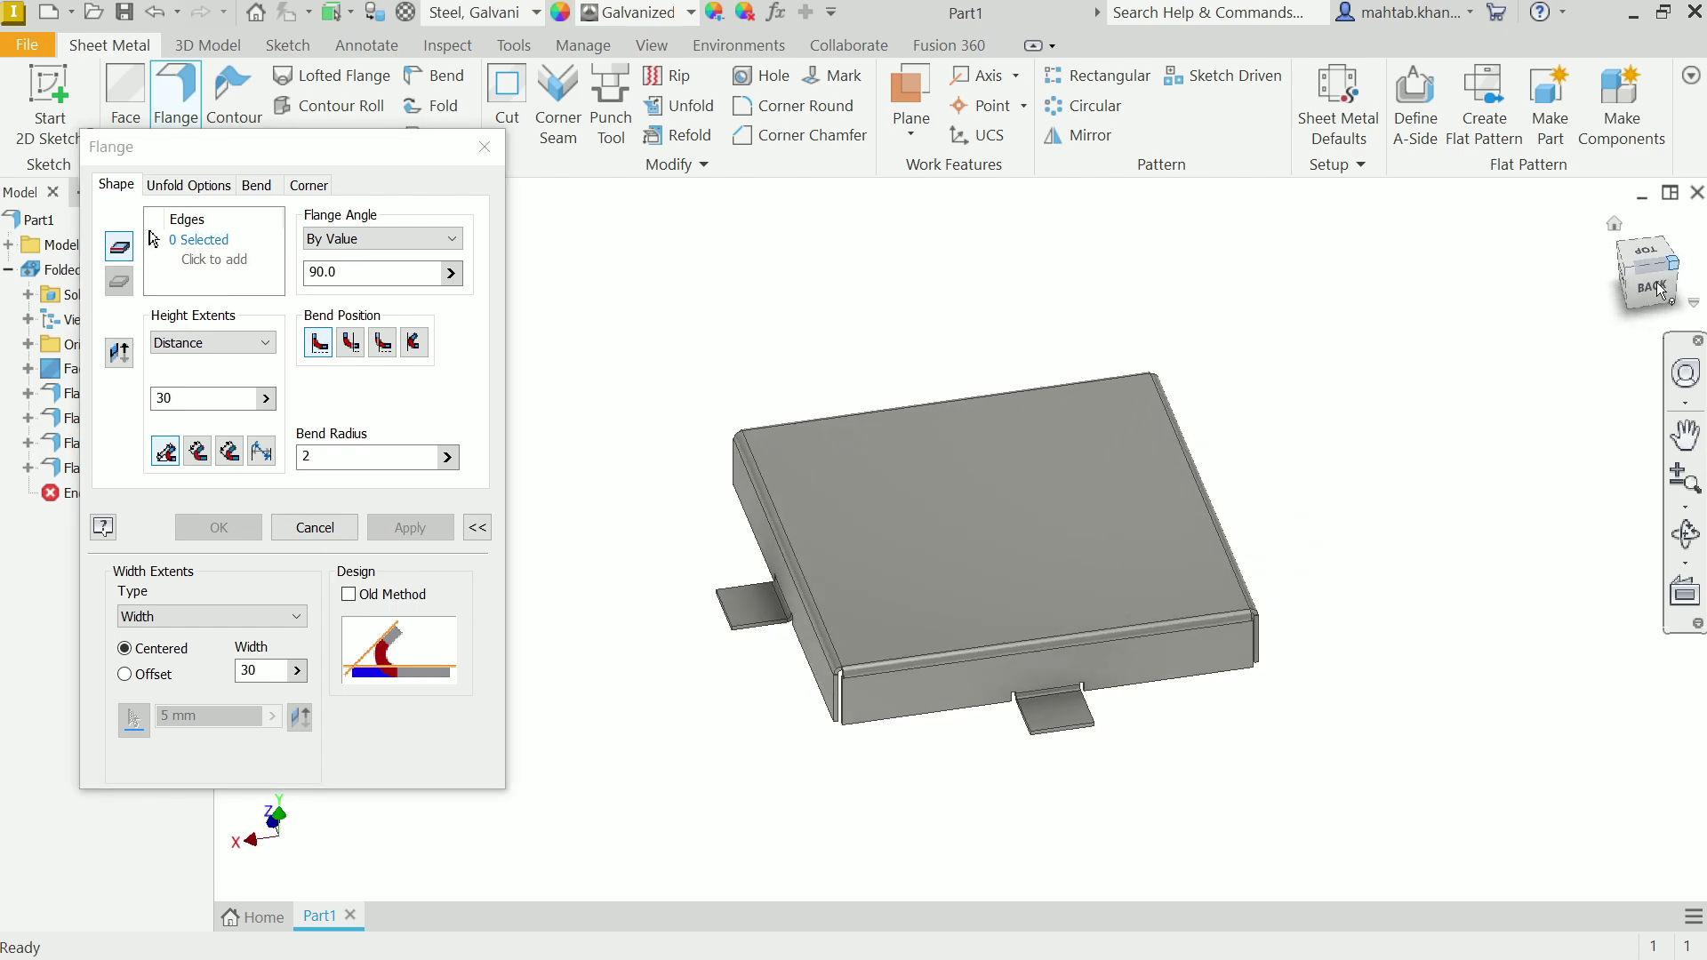
click(1144, 676)
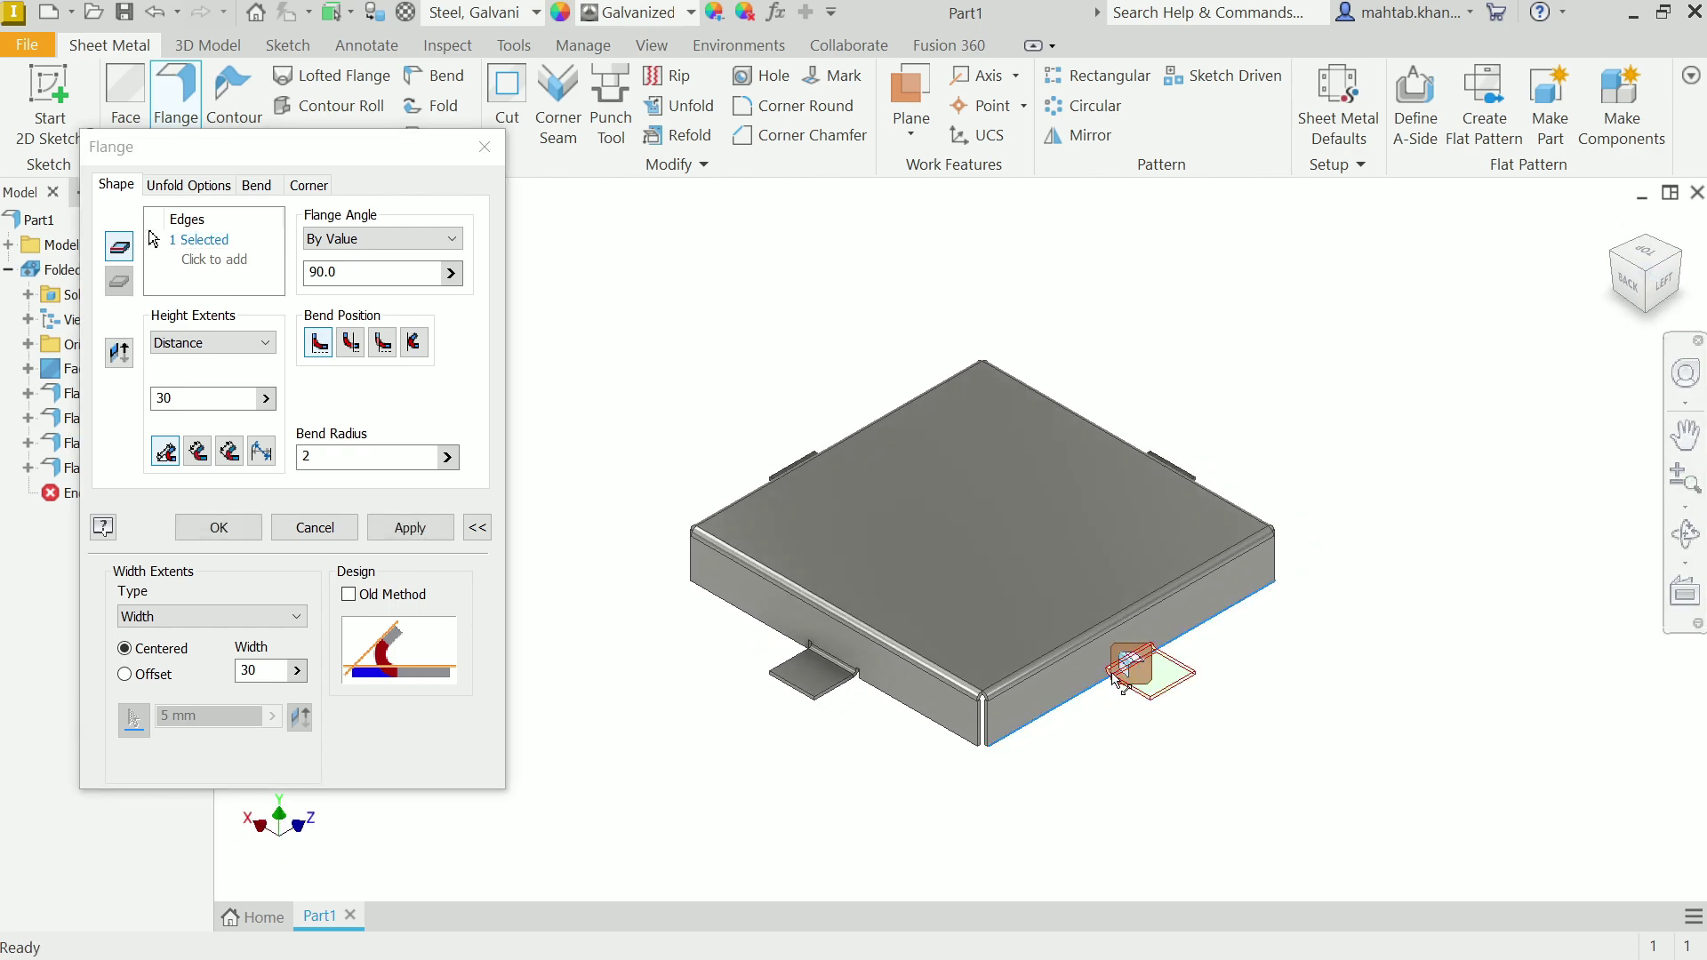
click(412, 527)
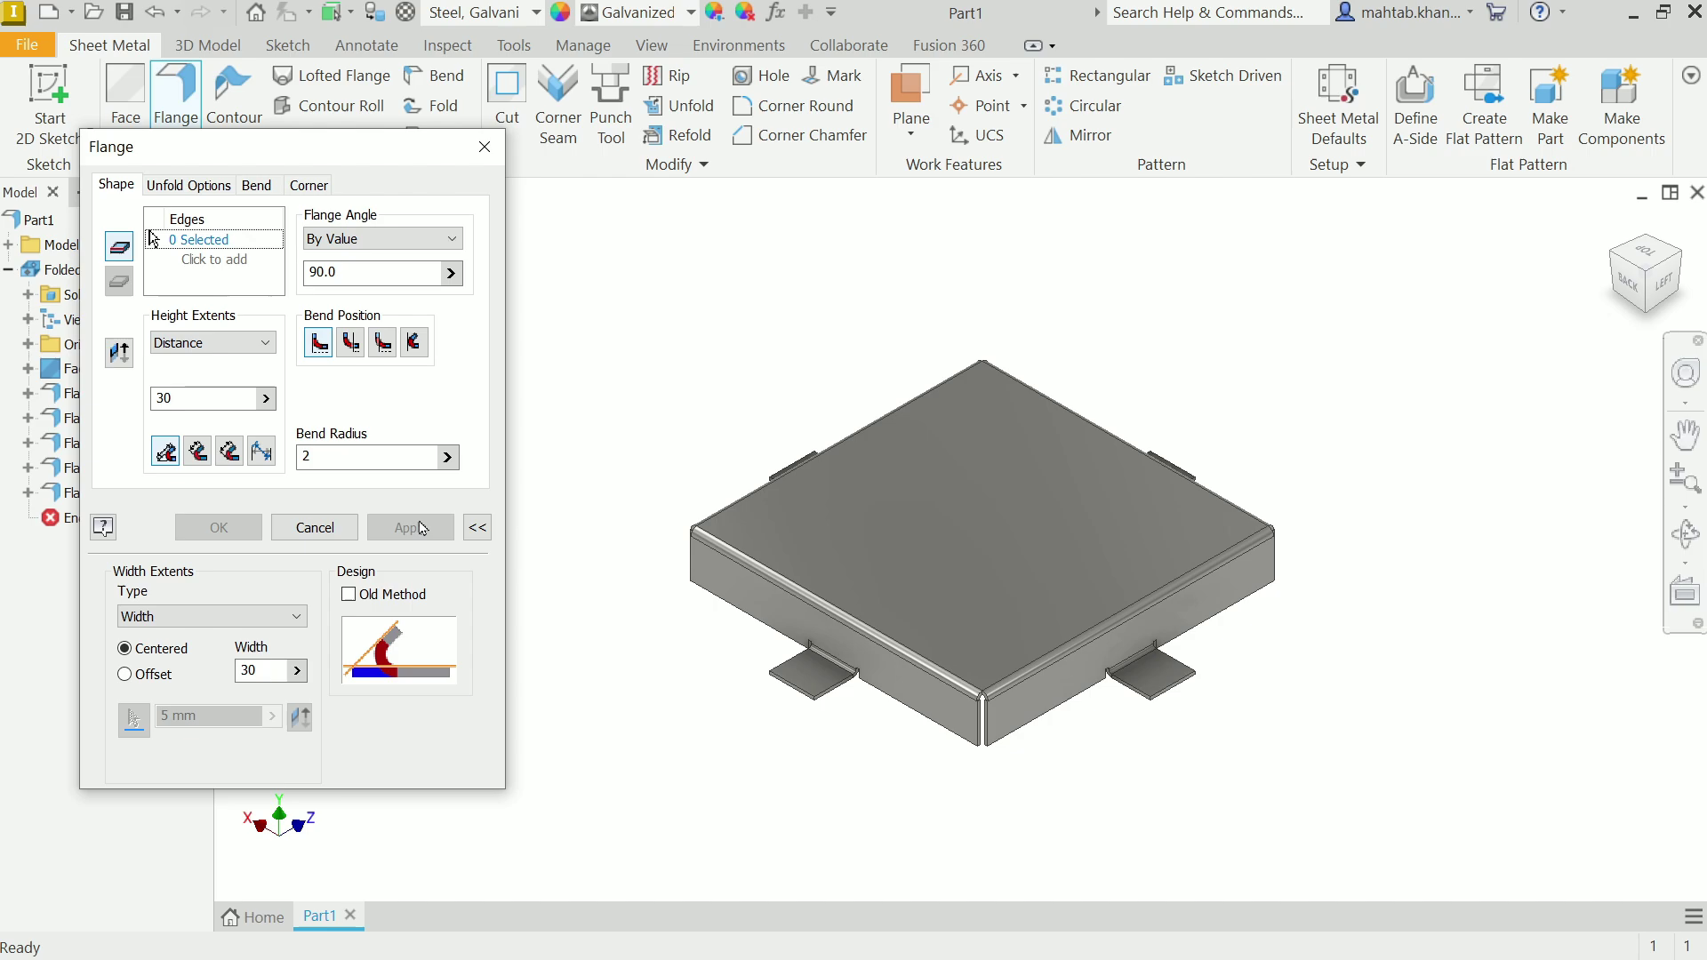
click(315, 531)
scroll(933, 552, up, 4)
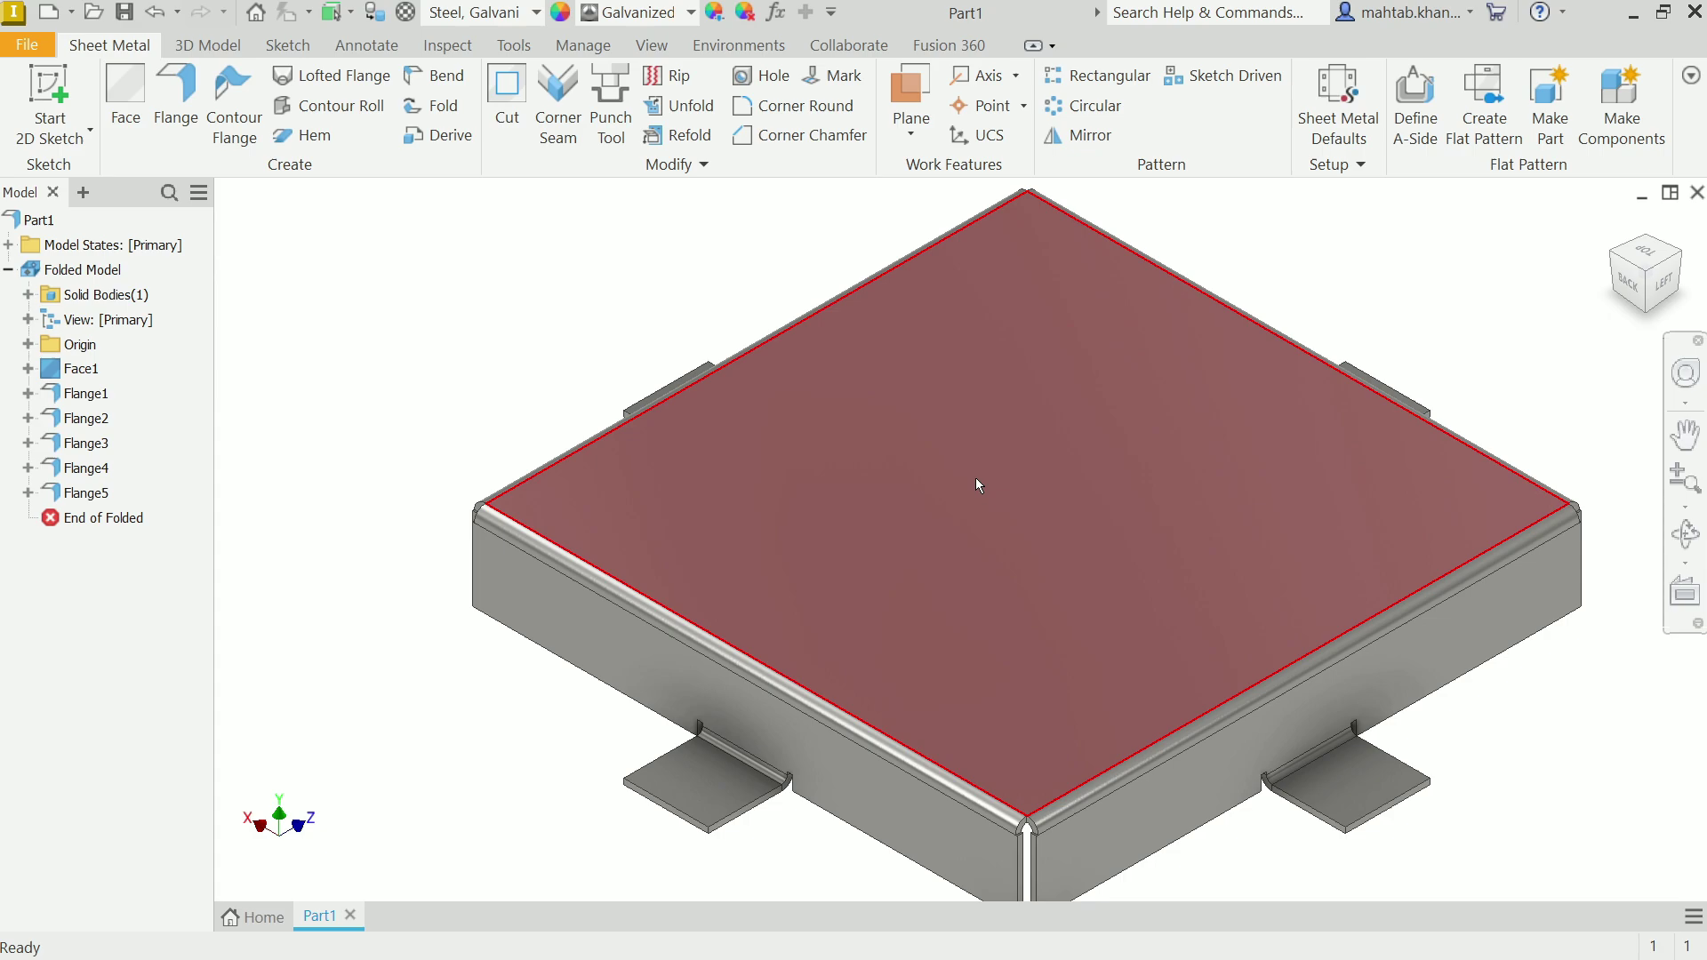
- Sketch on the tray's top face and draw 150 and 120 mm circles at the origin
click(975, 478)
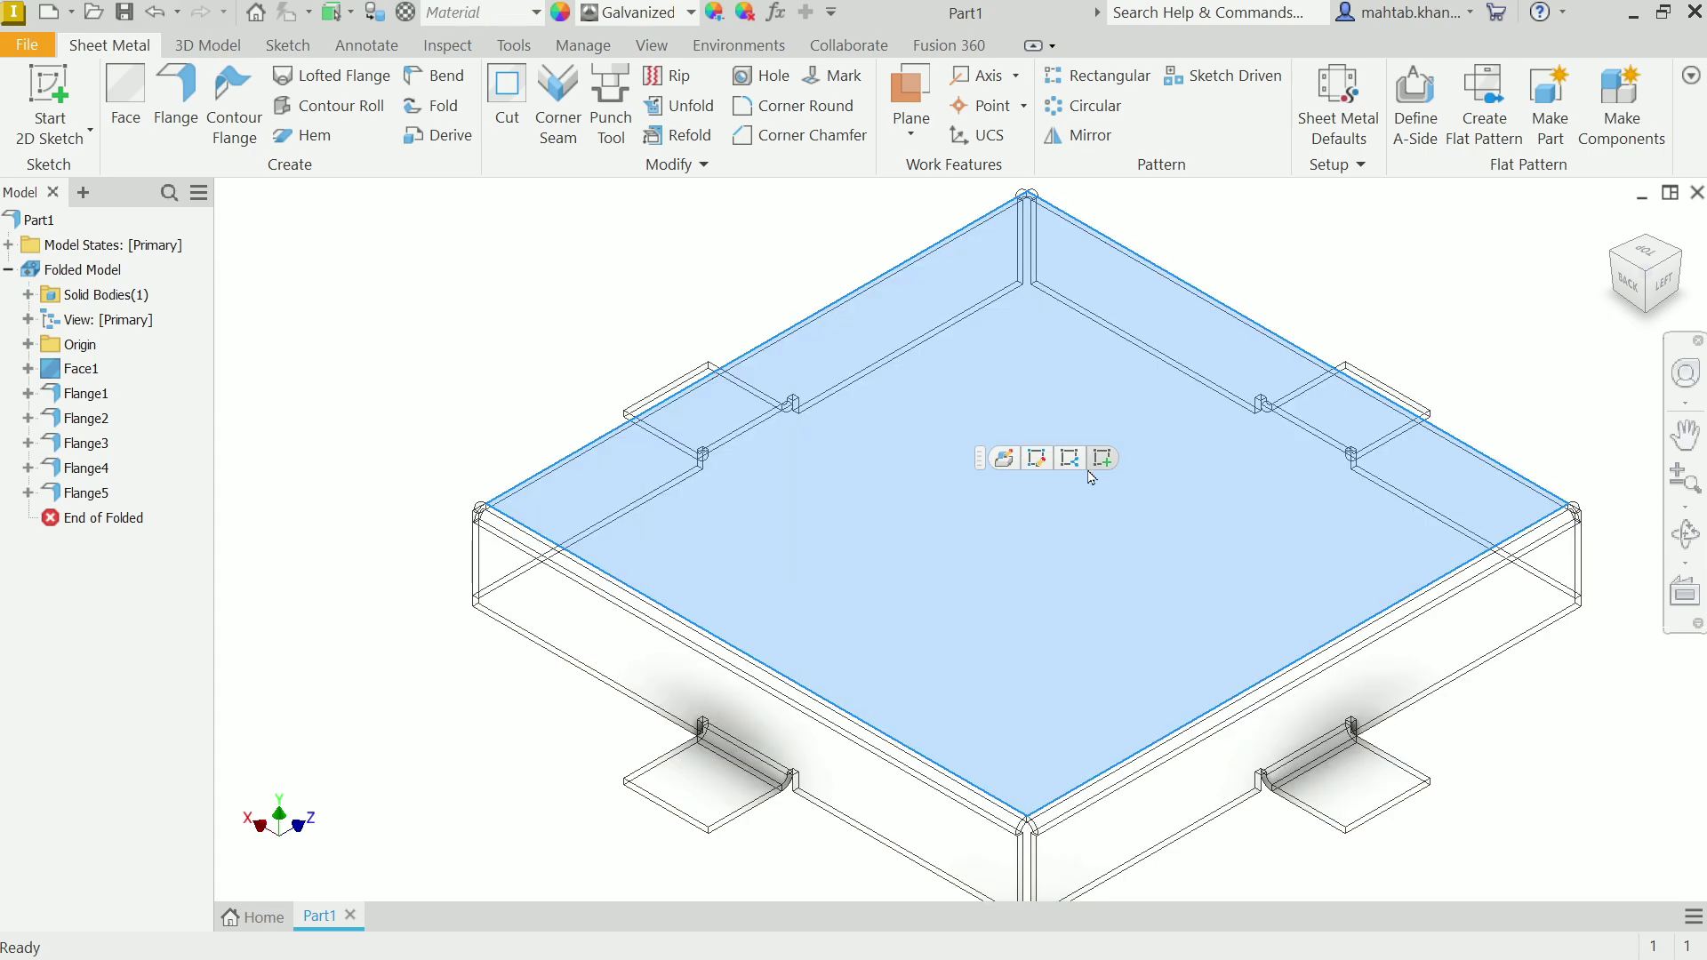
click(1108, 461)
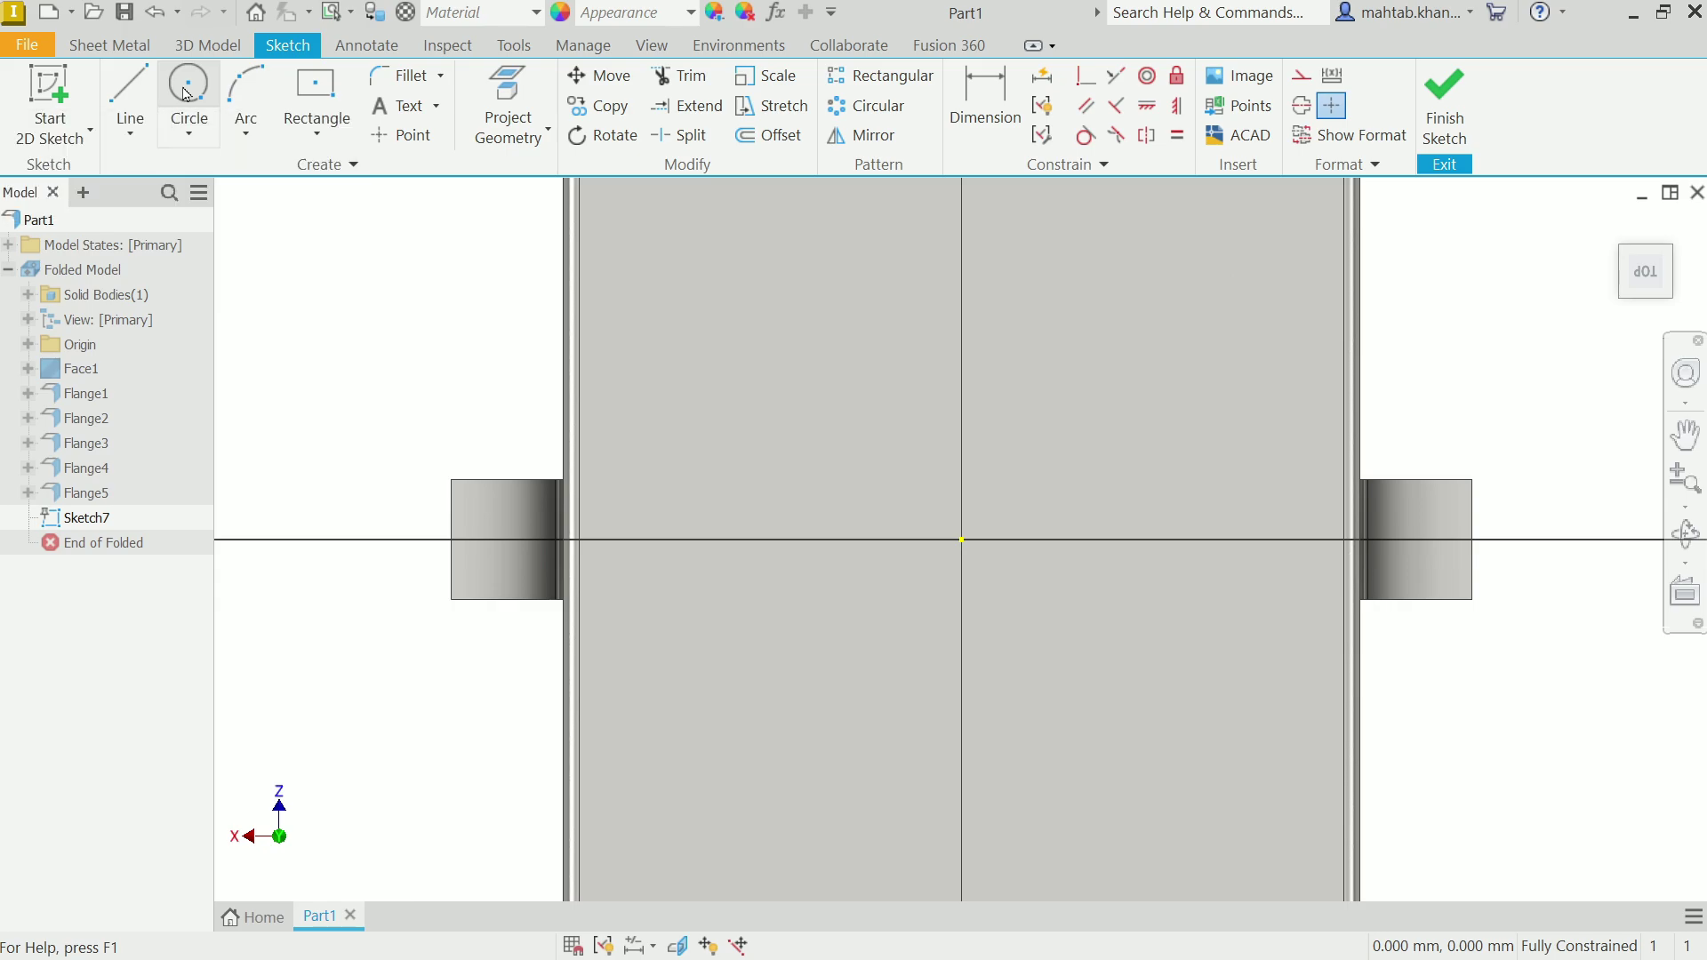
click(186, 93)
click(962, 539)
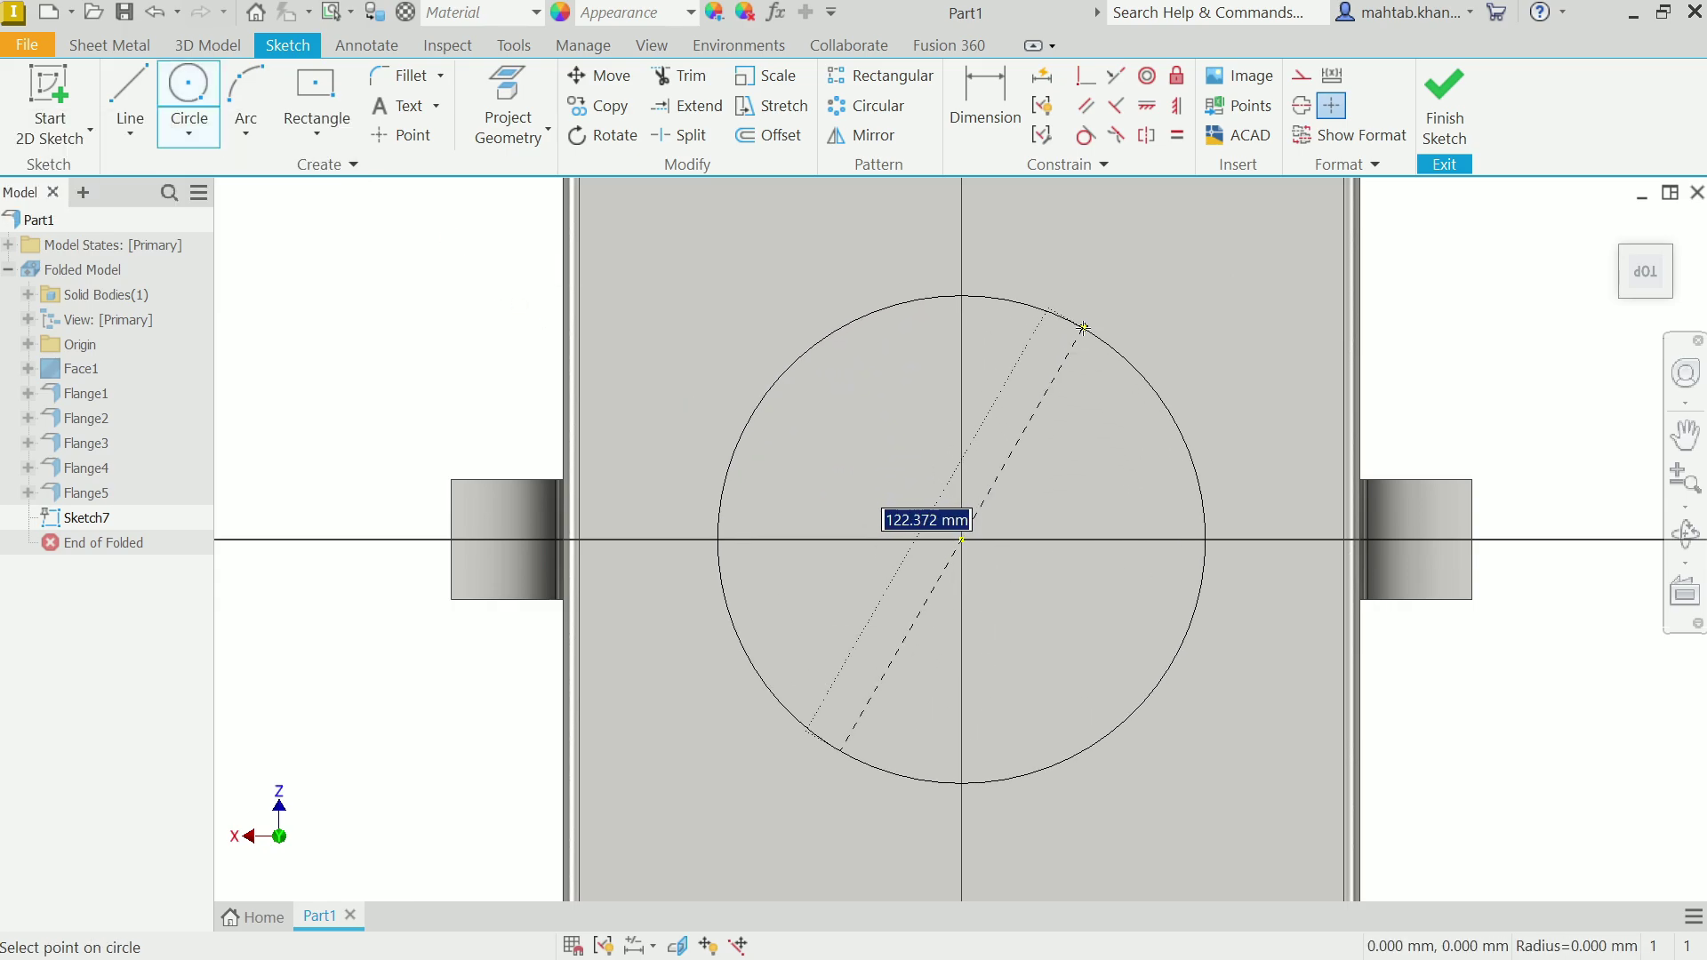
text(10)
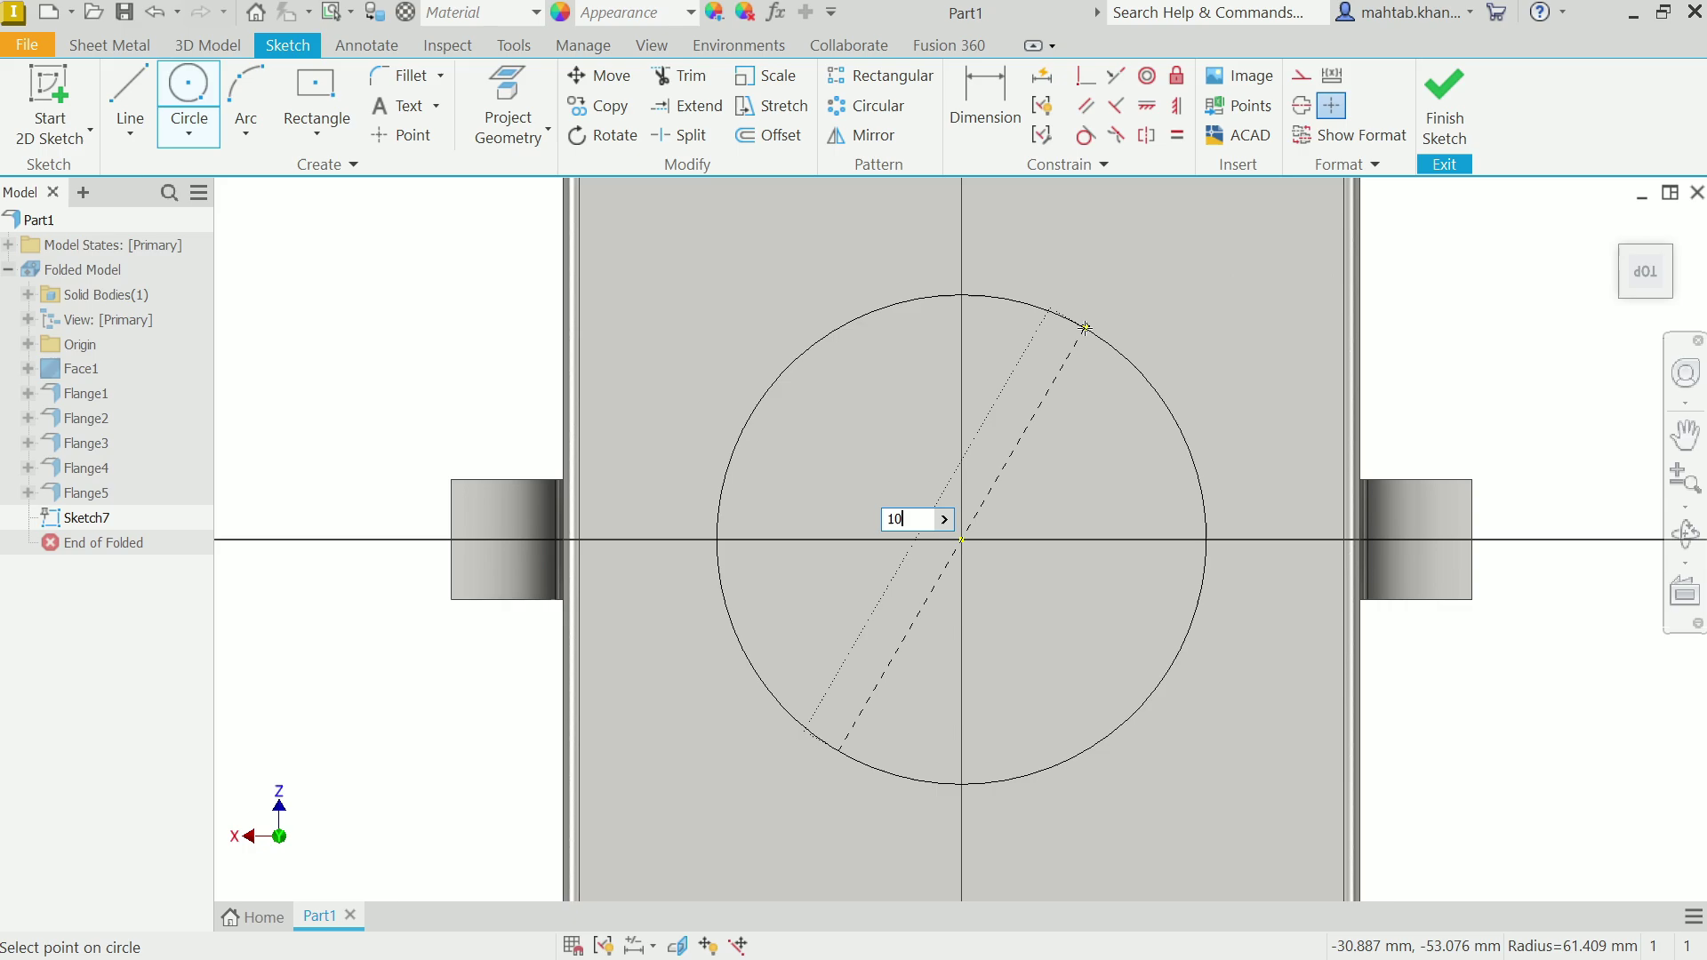
key(Return)
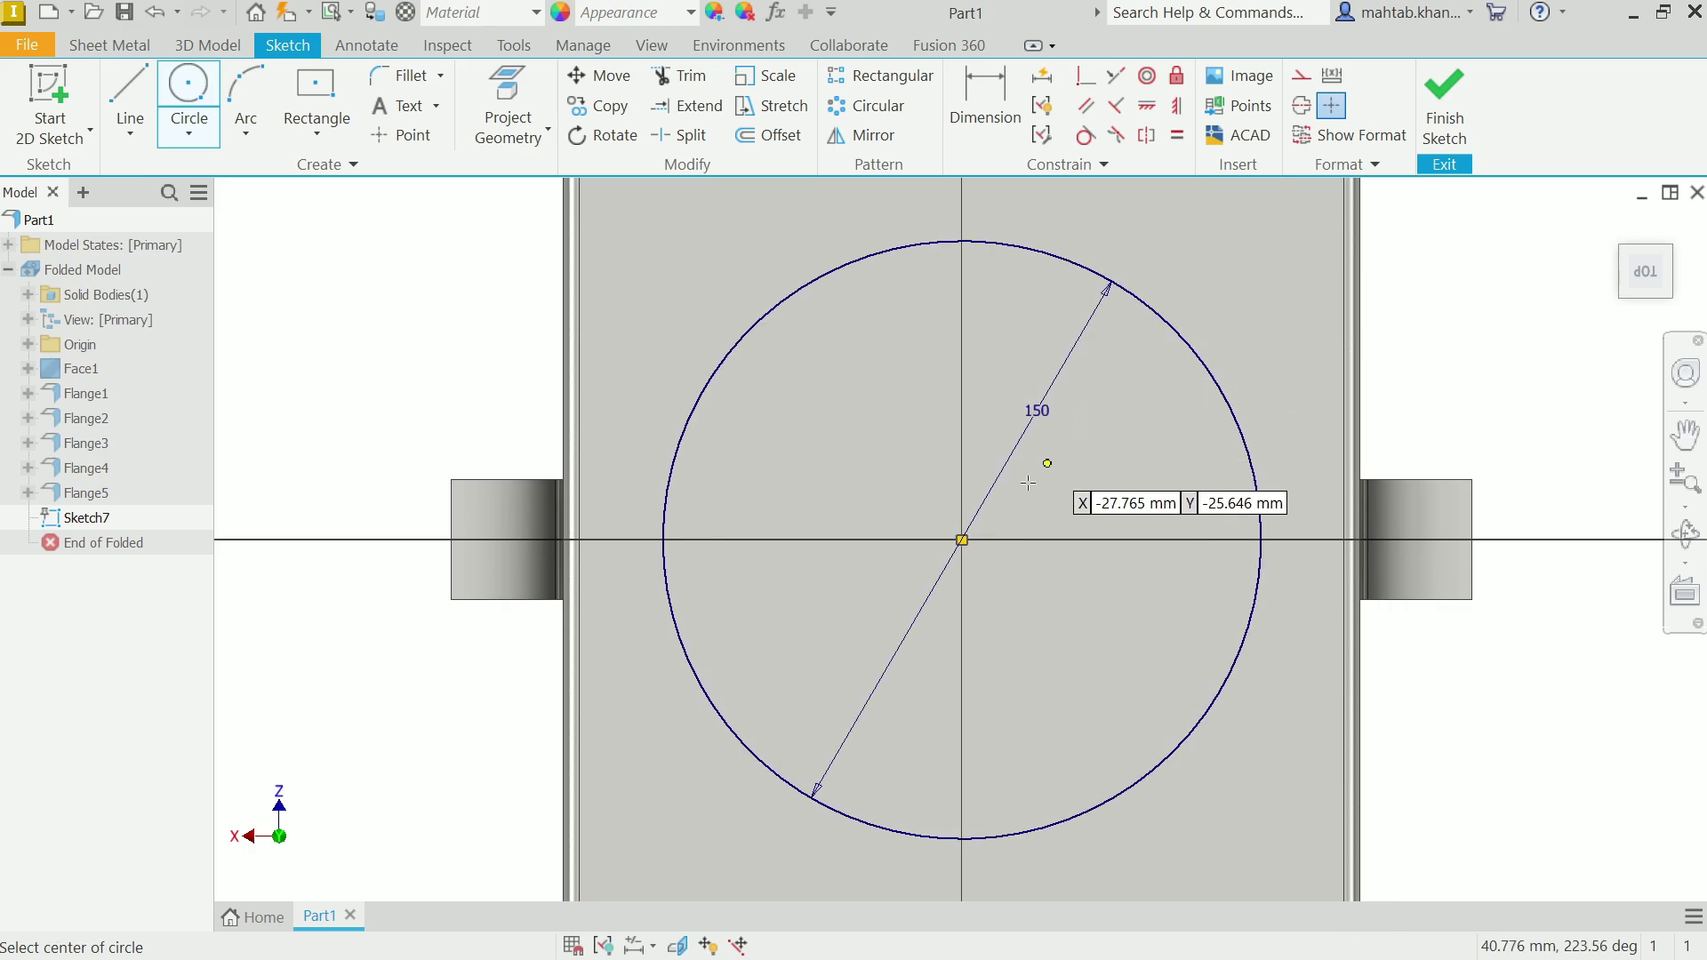
click(962, 539)
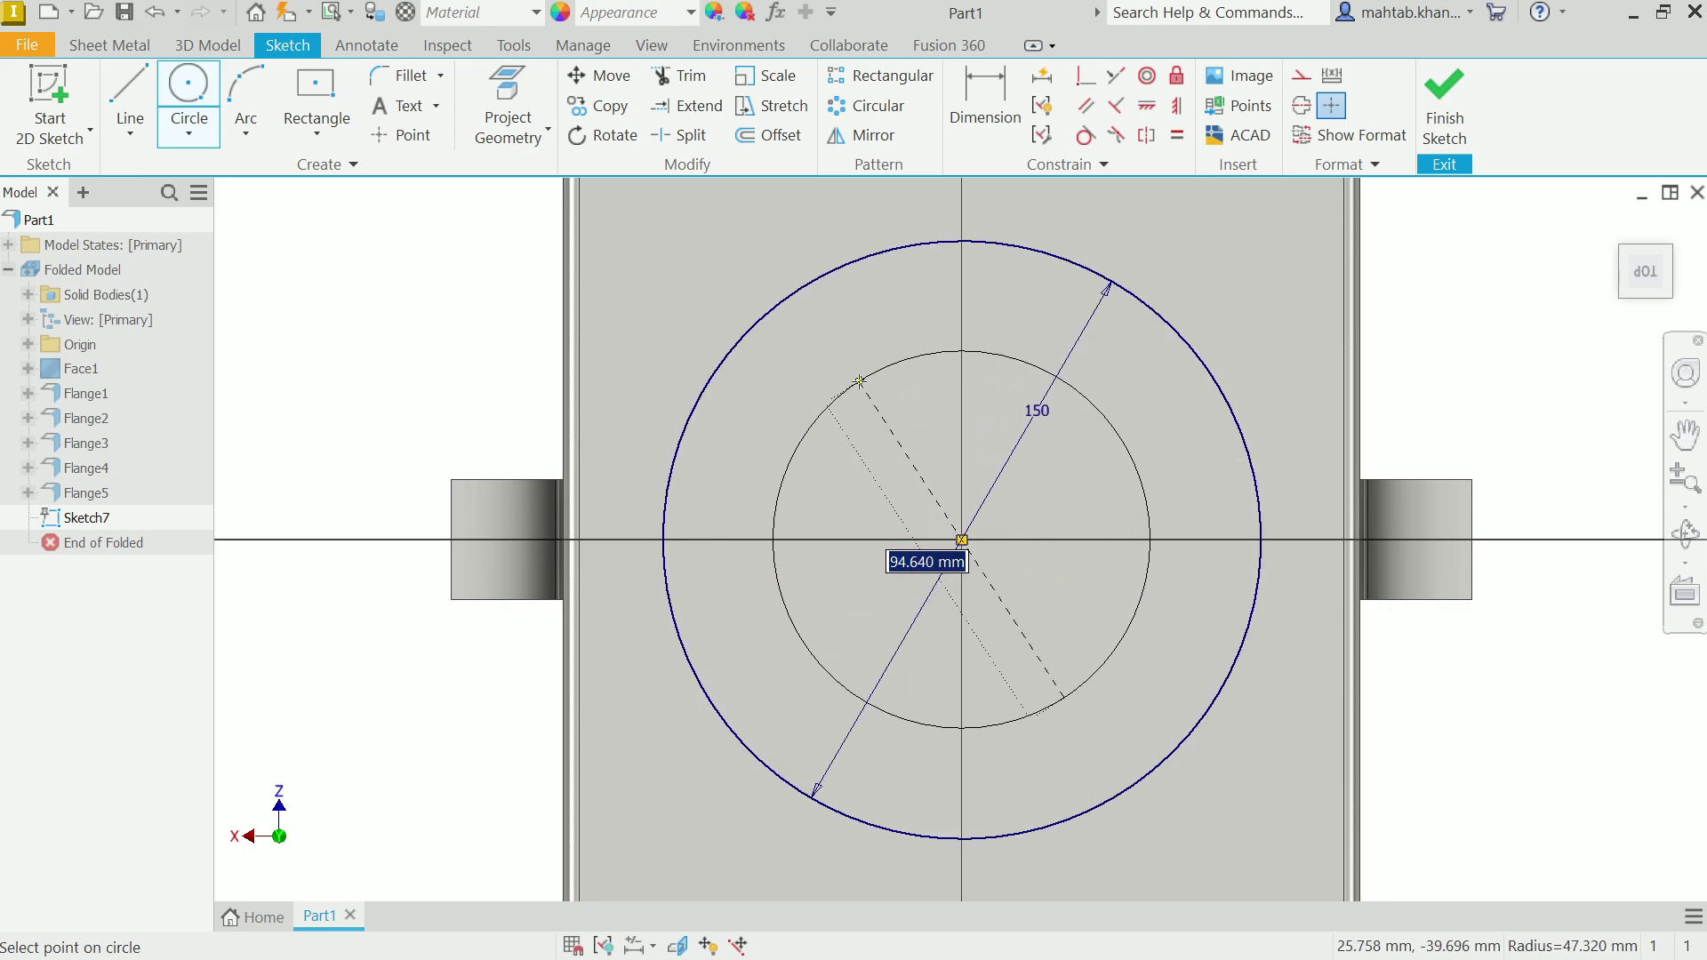
text(120)
key(Return)
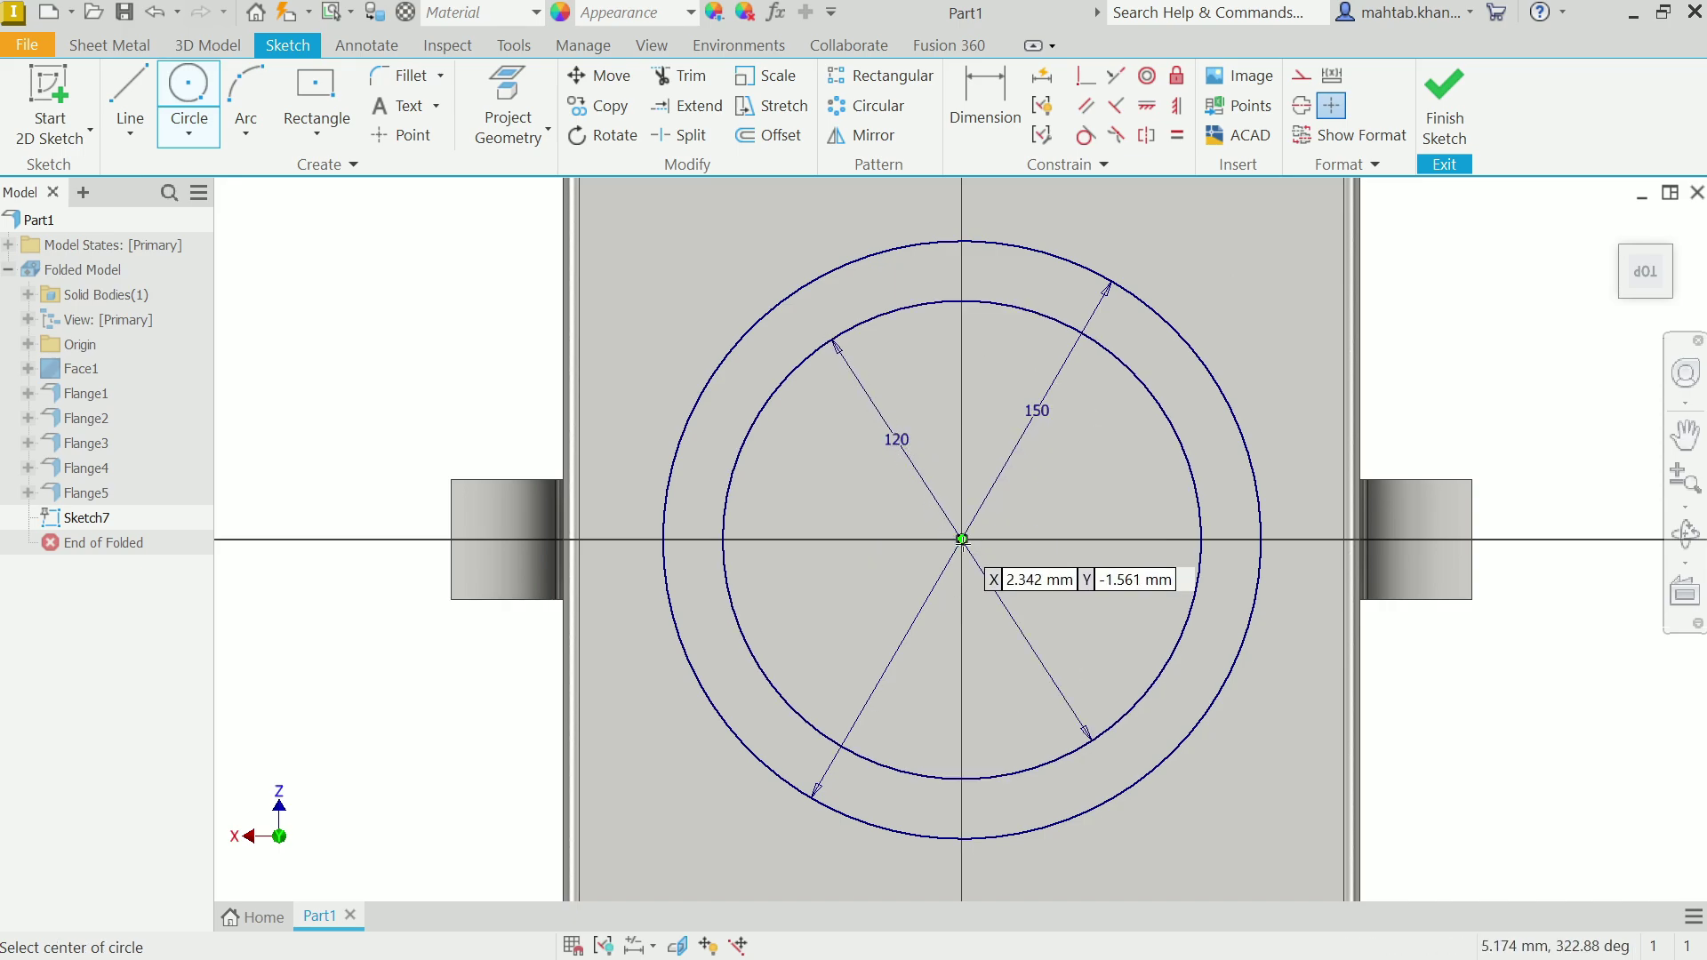
- Add concentric 60, 90 and 30 mm circles at the origin
click(962, 541)
text(6)
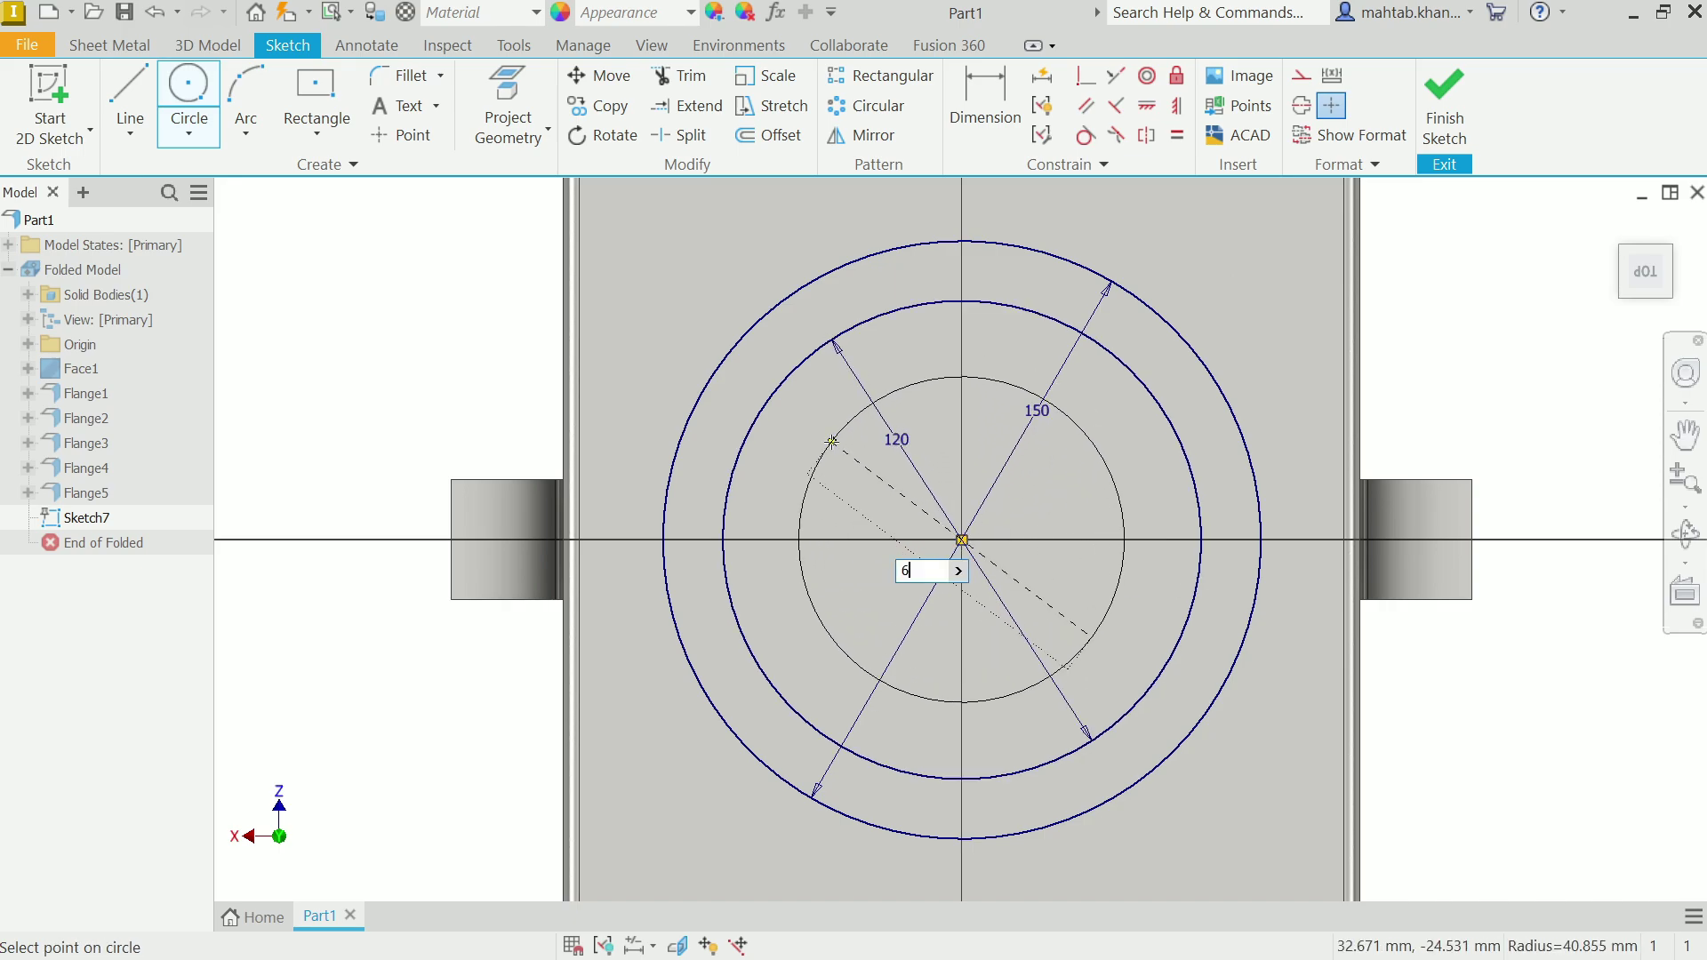
text(0)
key(Return)
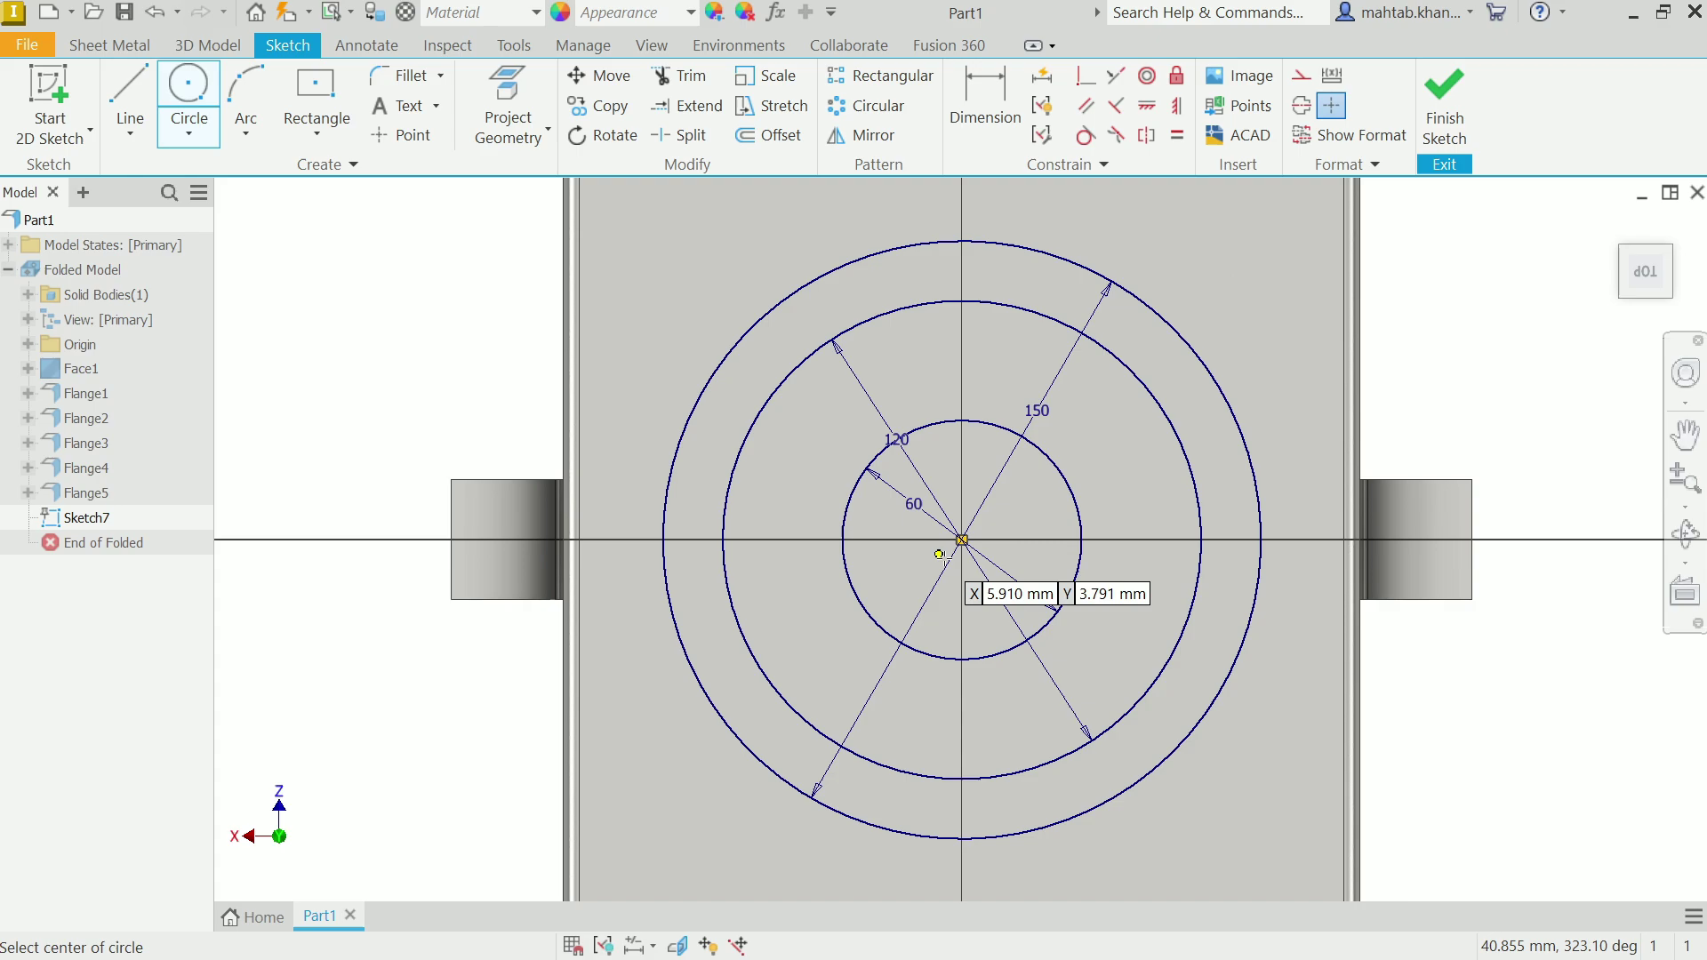
click(963, 540)
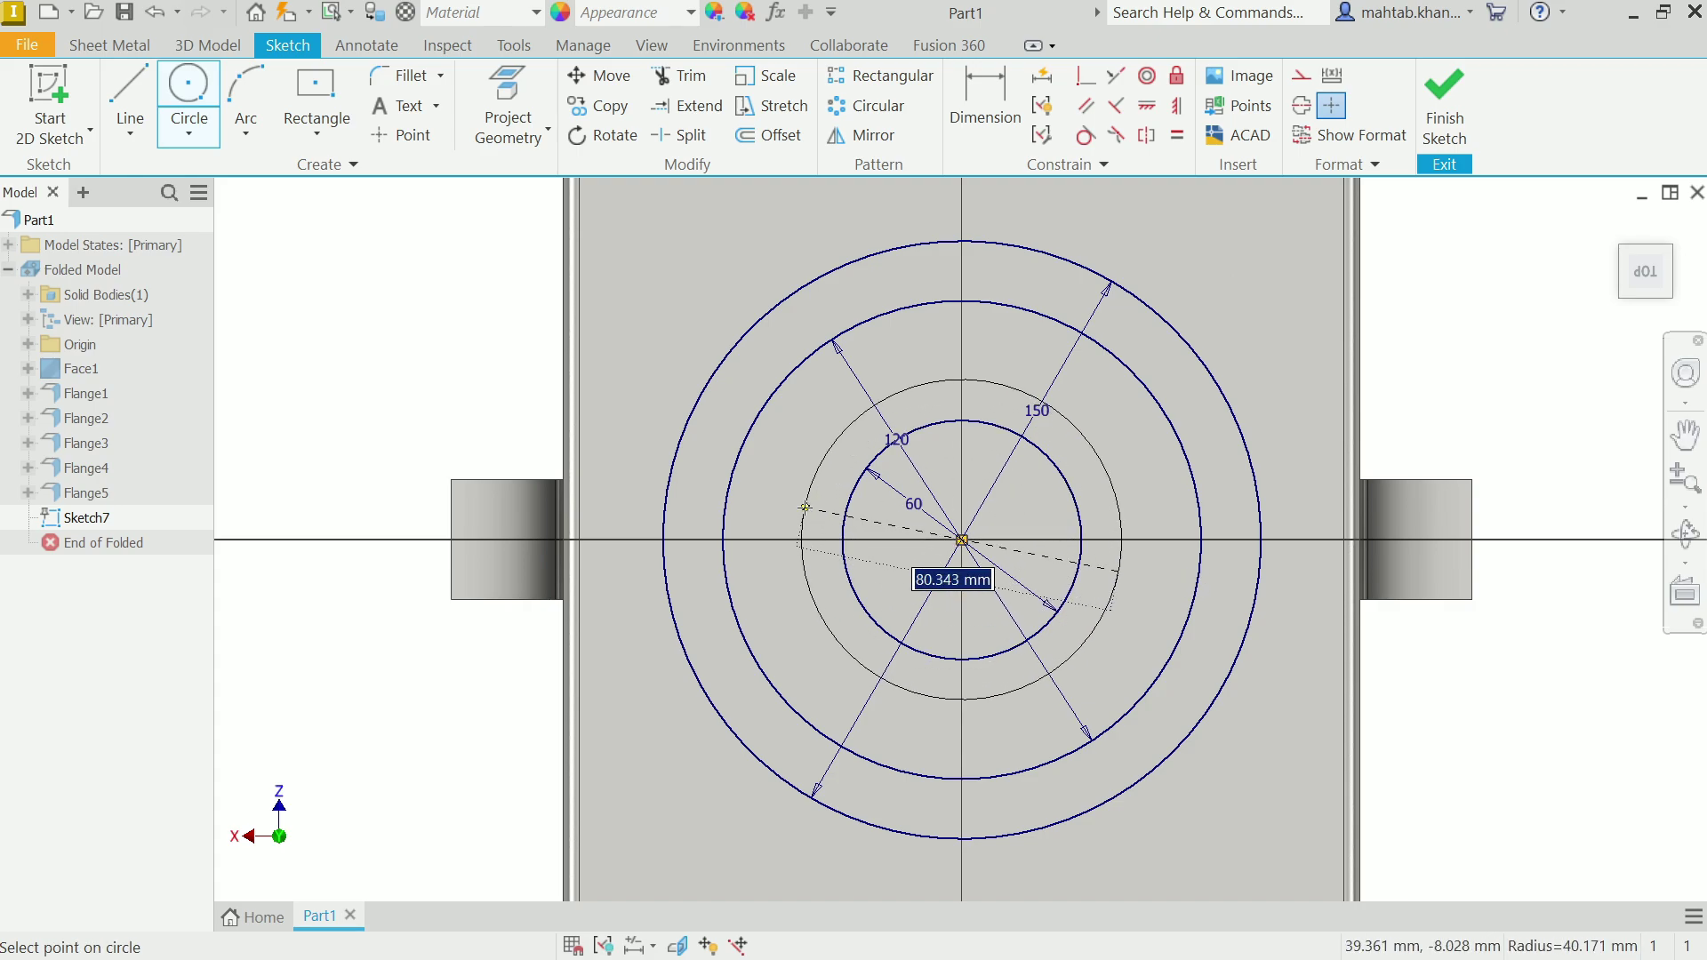
text(90)
key(Return)
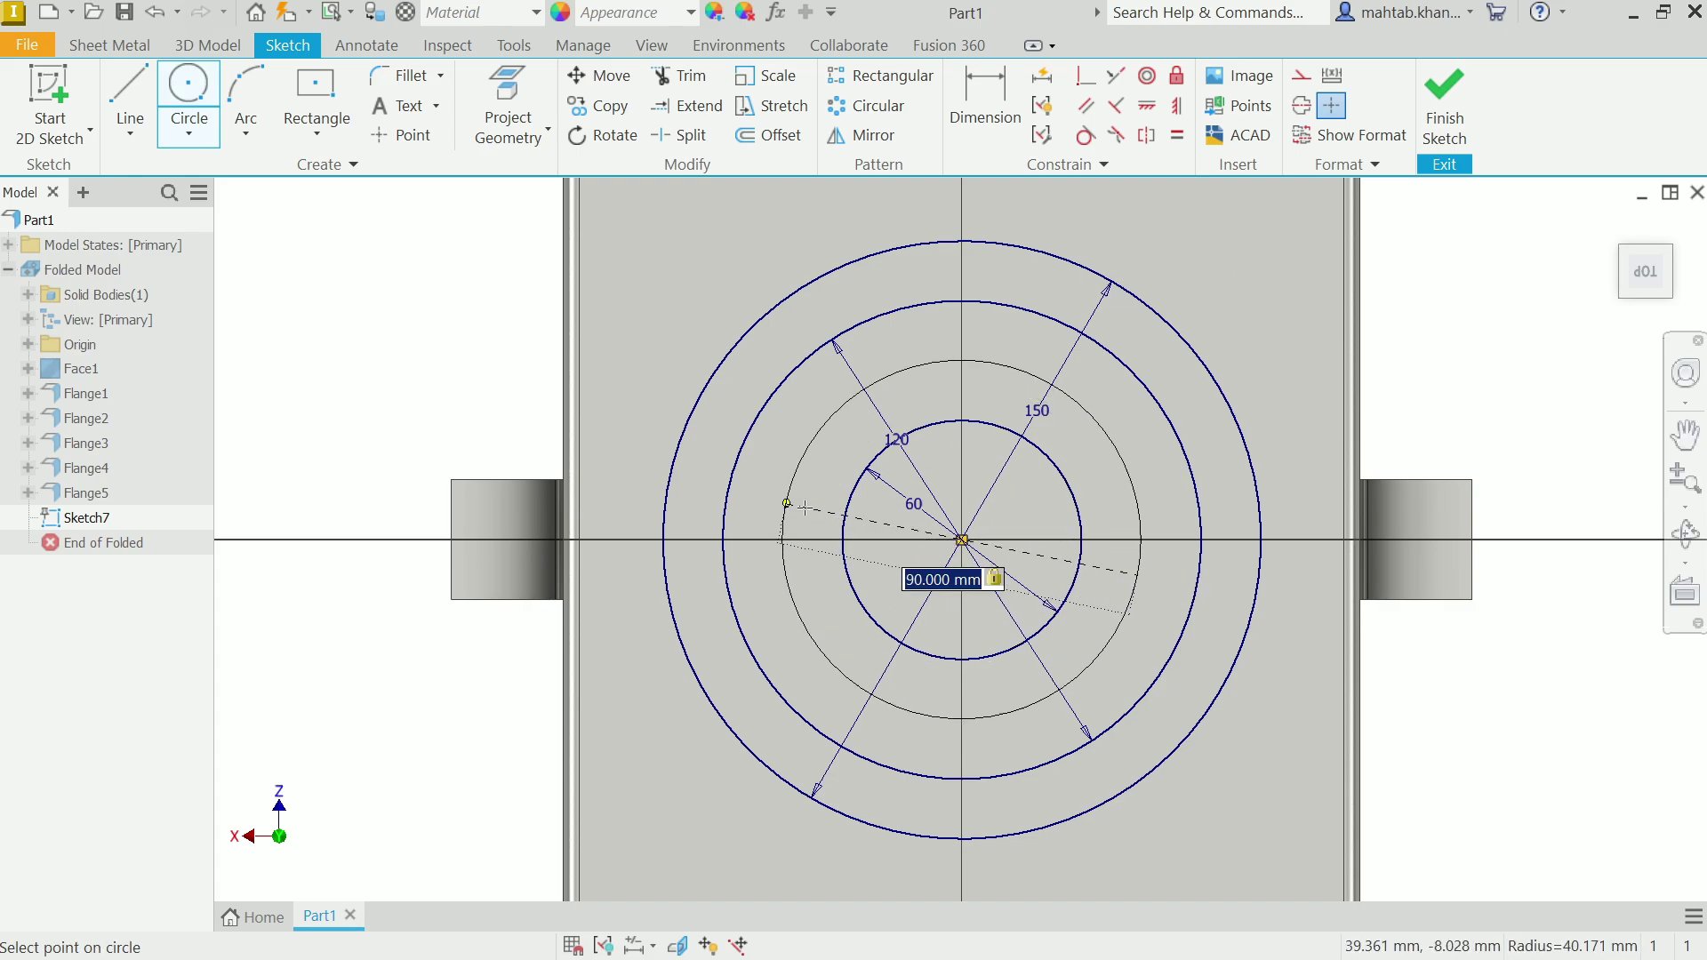
click(962, 540)
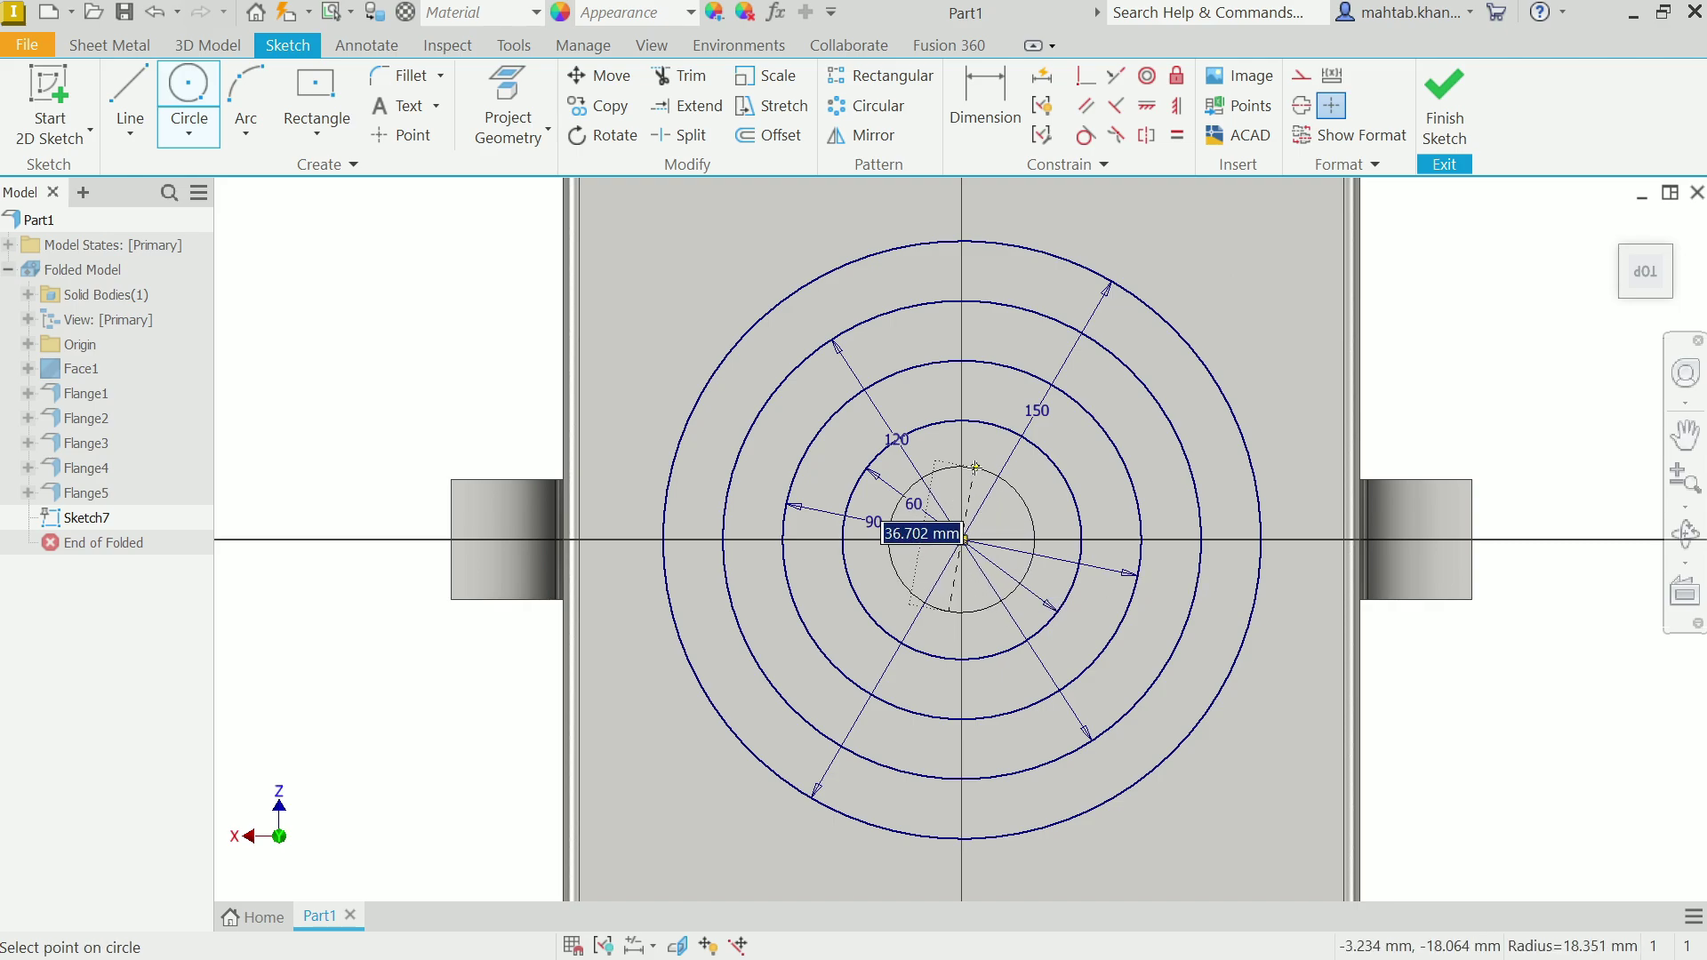
text(30)
key(Return)
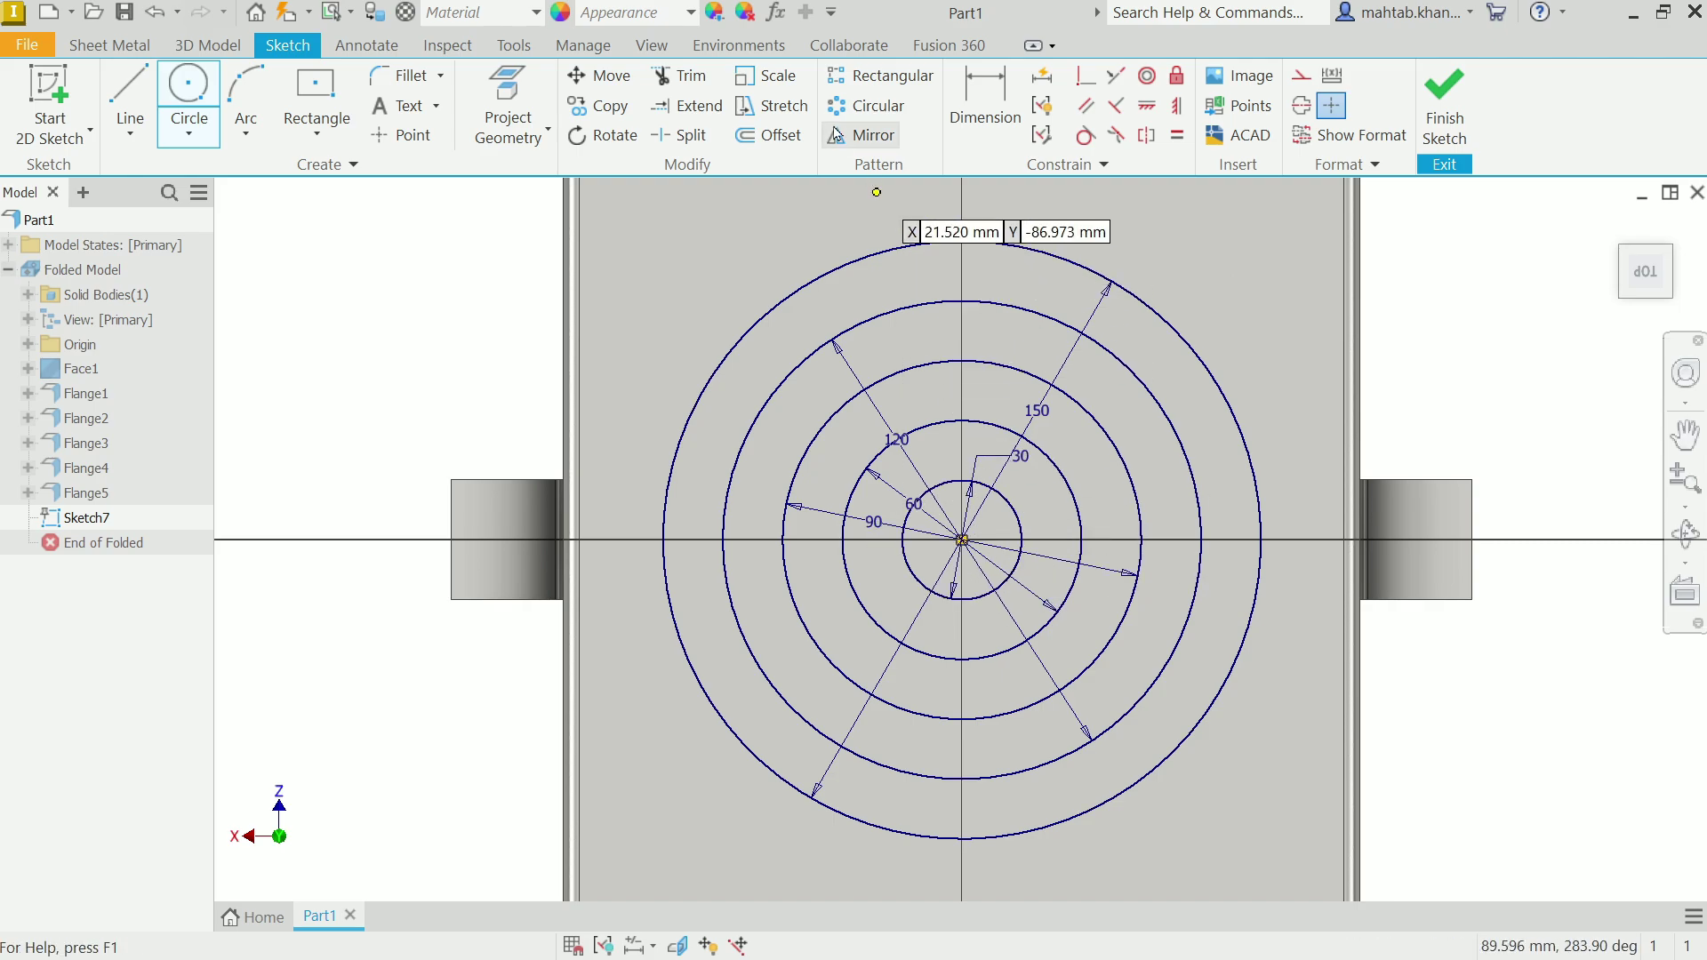
- Offset the 150 mm and 120 mm circles 5 mm inward
click(775, 135)
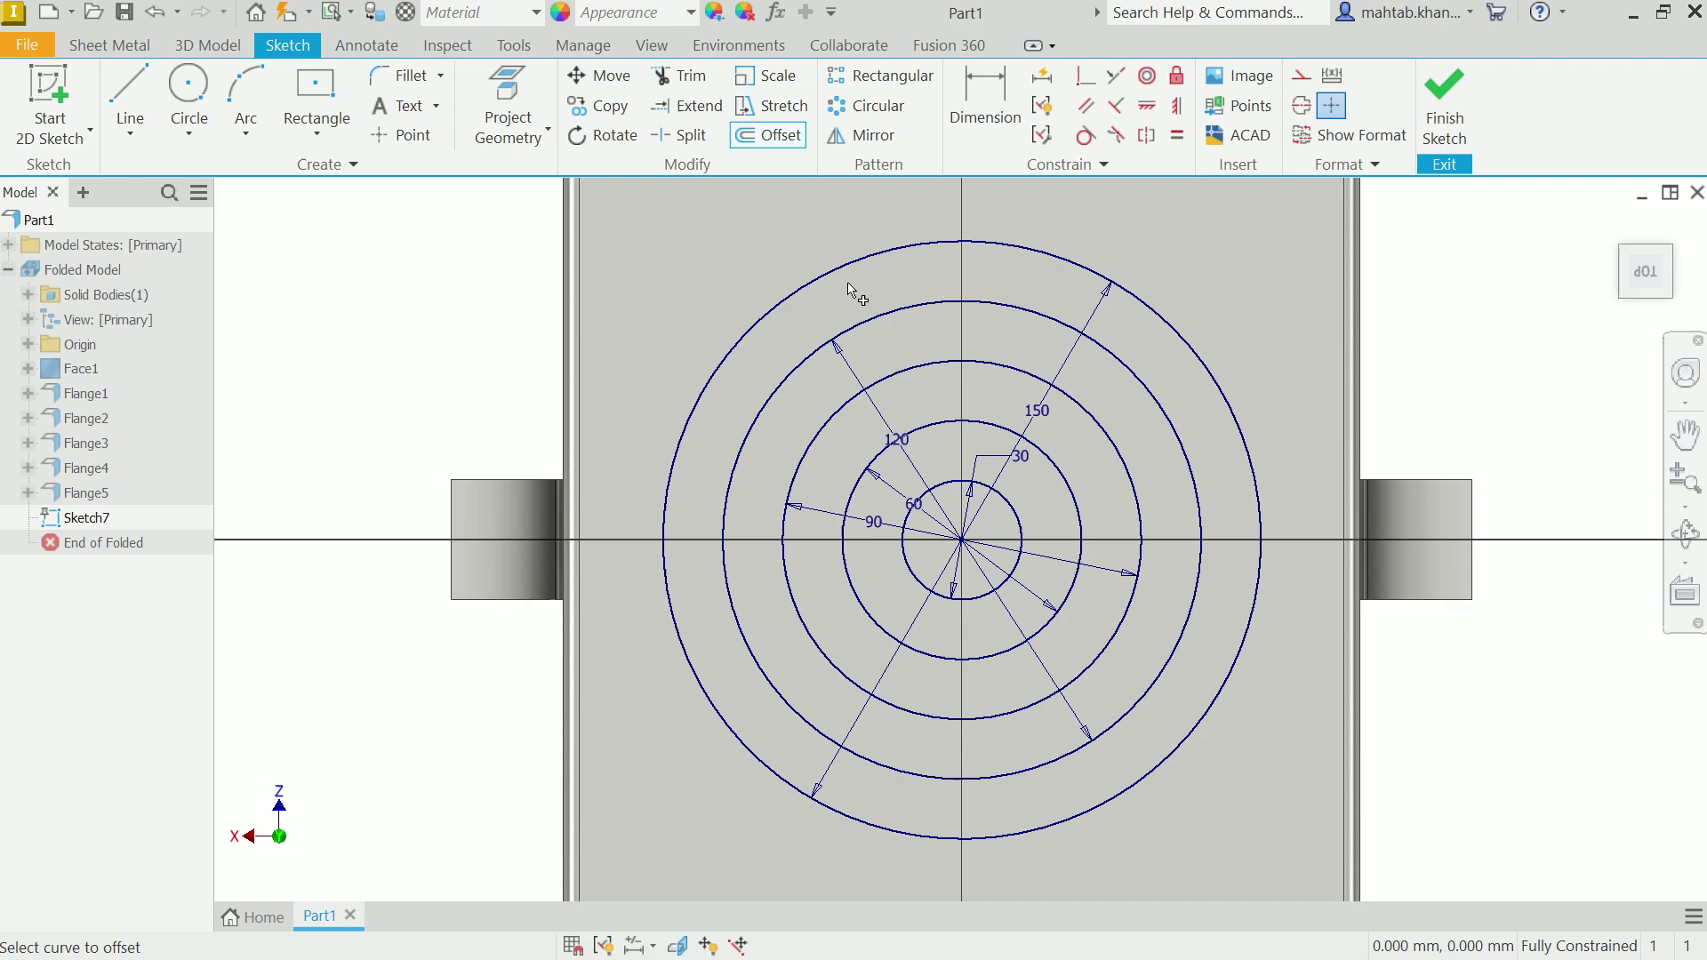
click(844, 268)
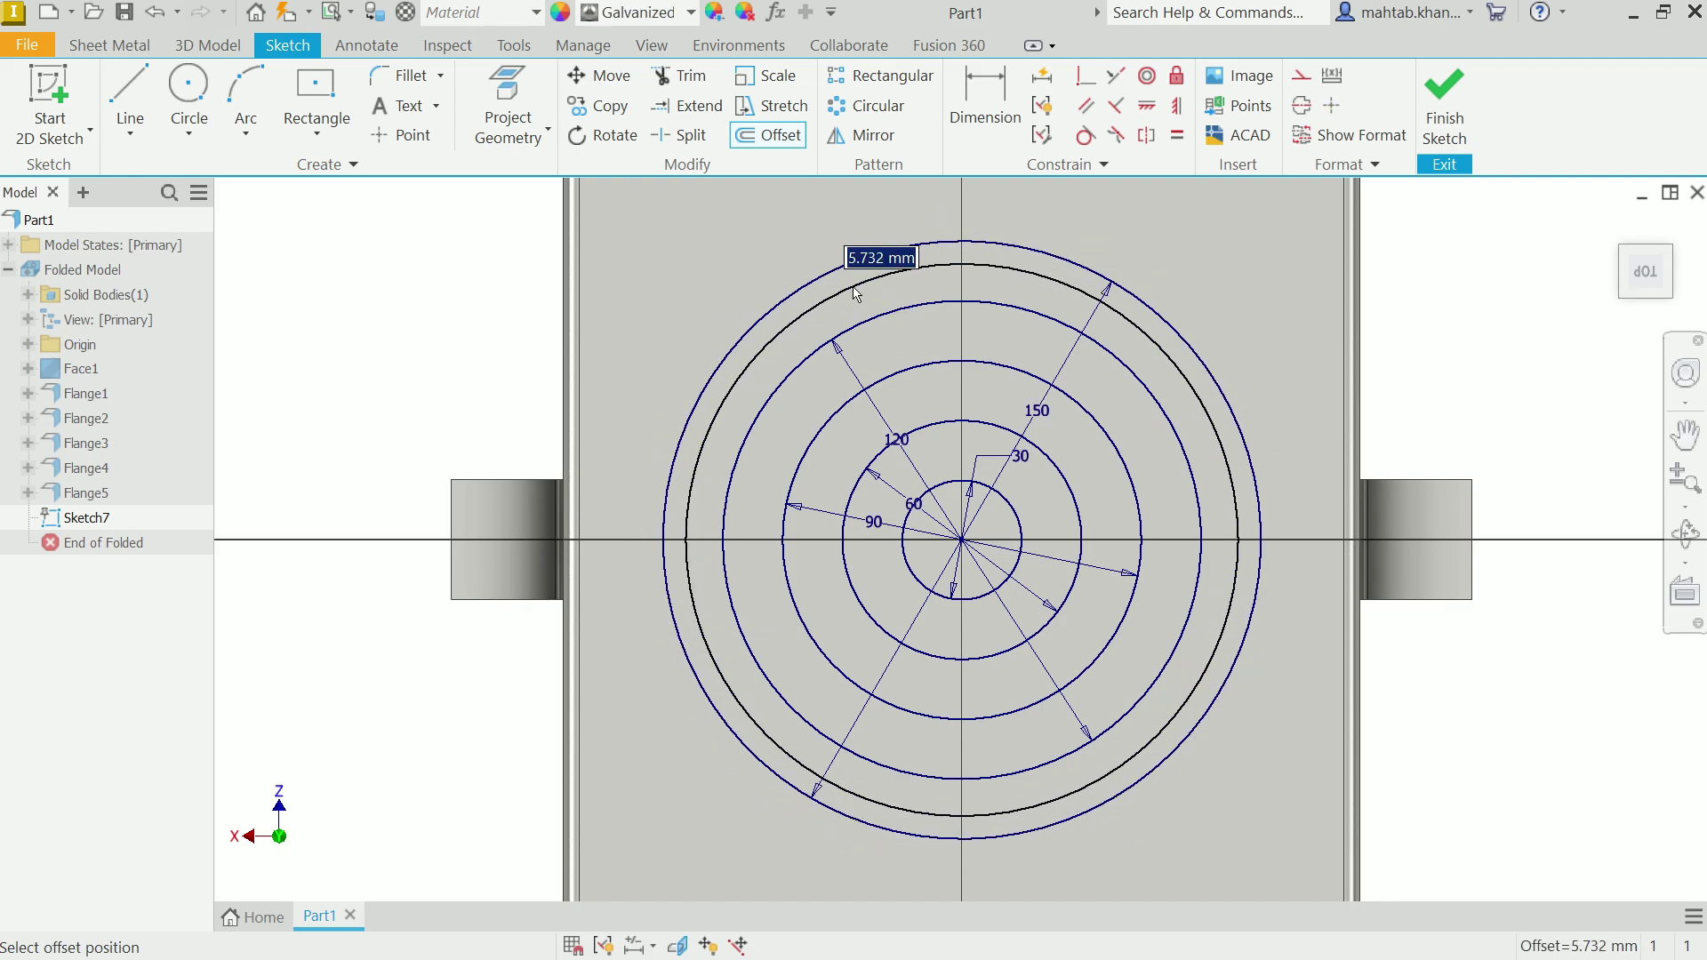
text(5)
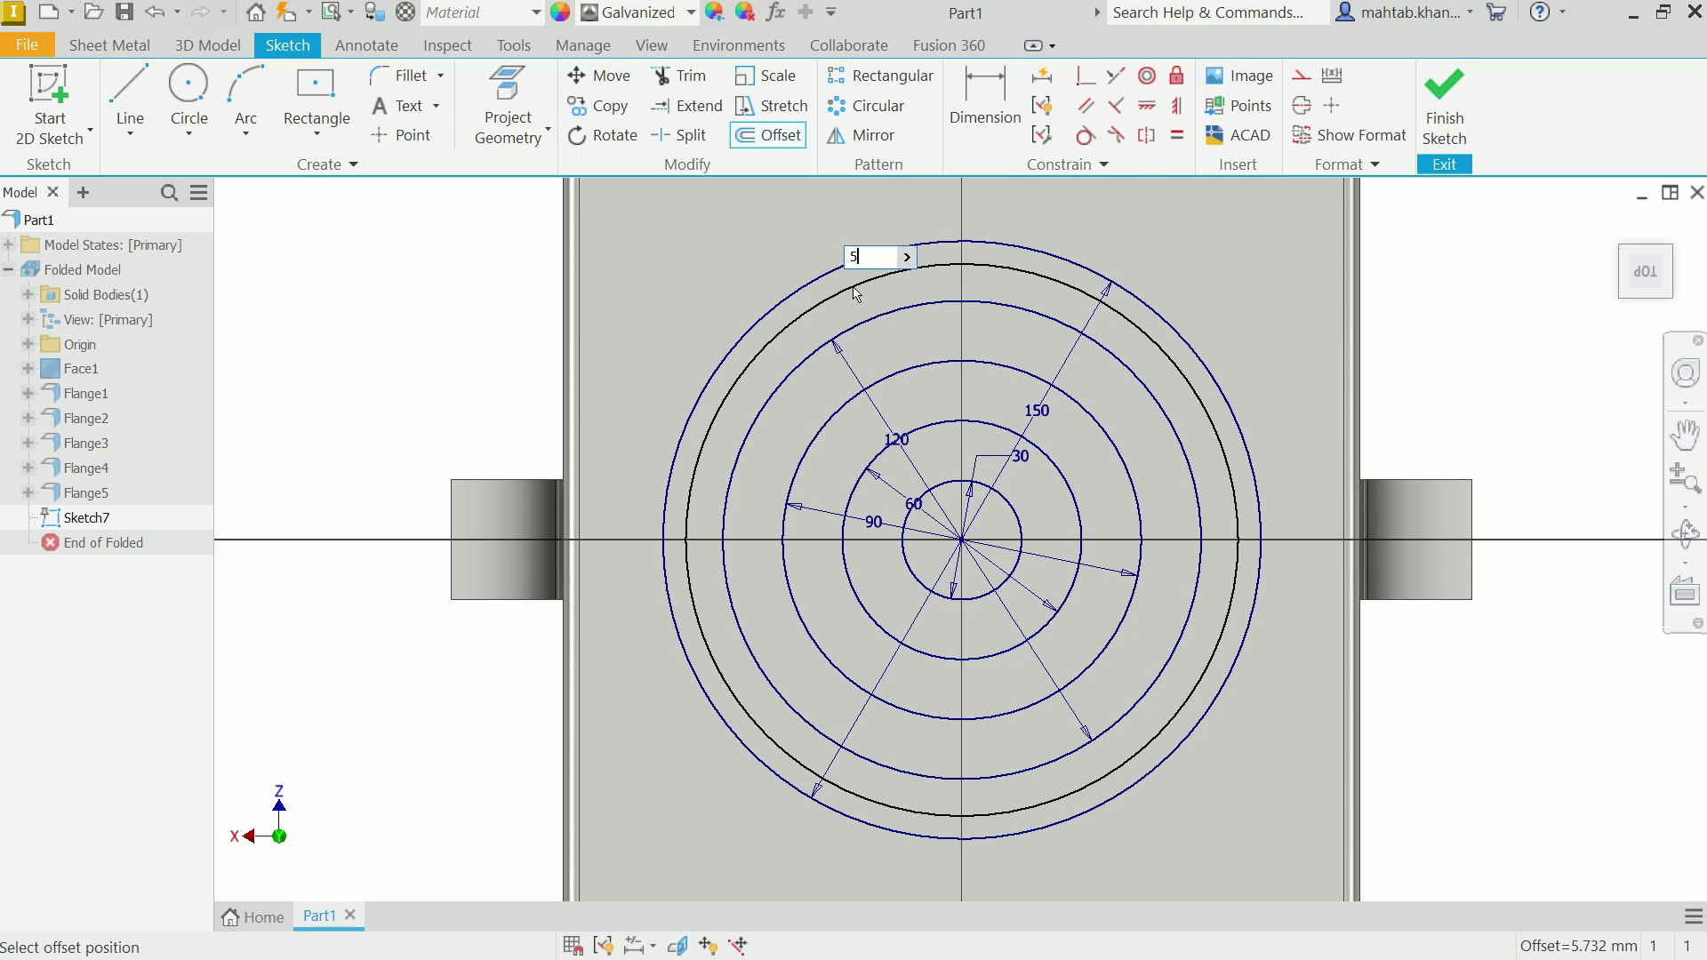
key(Return)
click(885, 320)
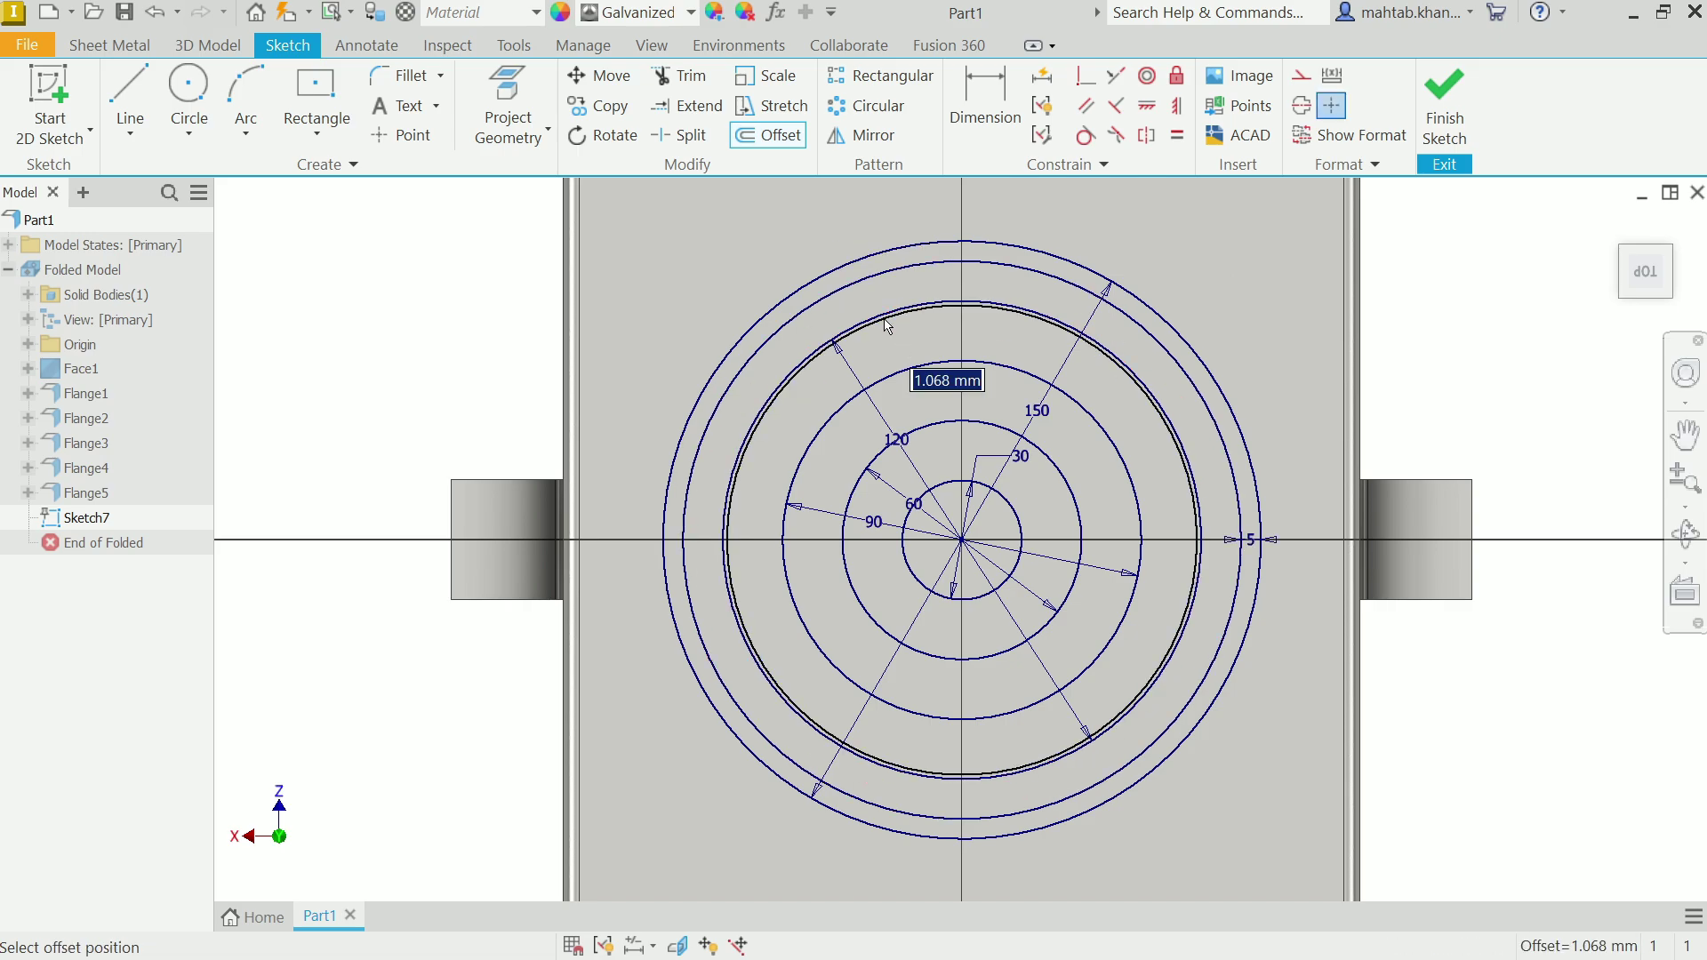
text(5)
key(Return)
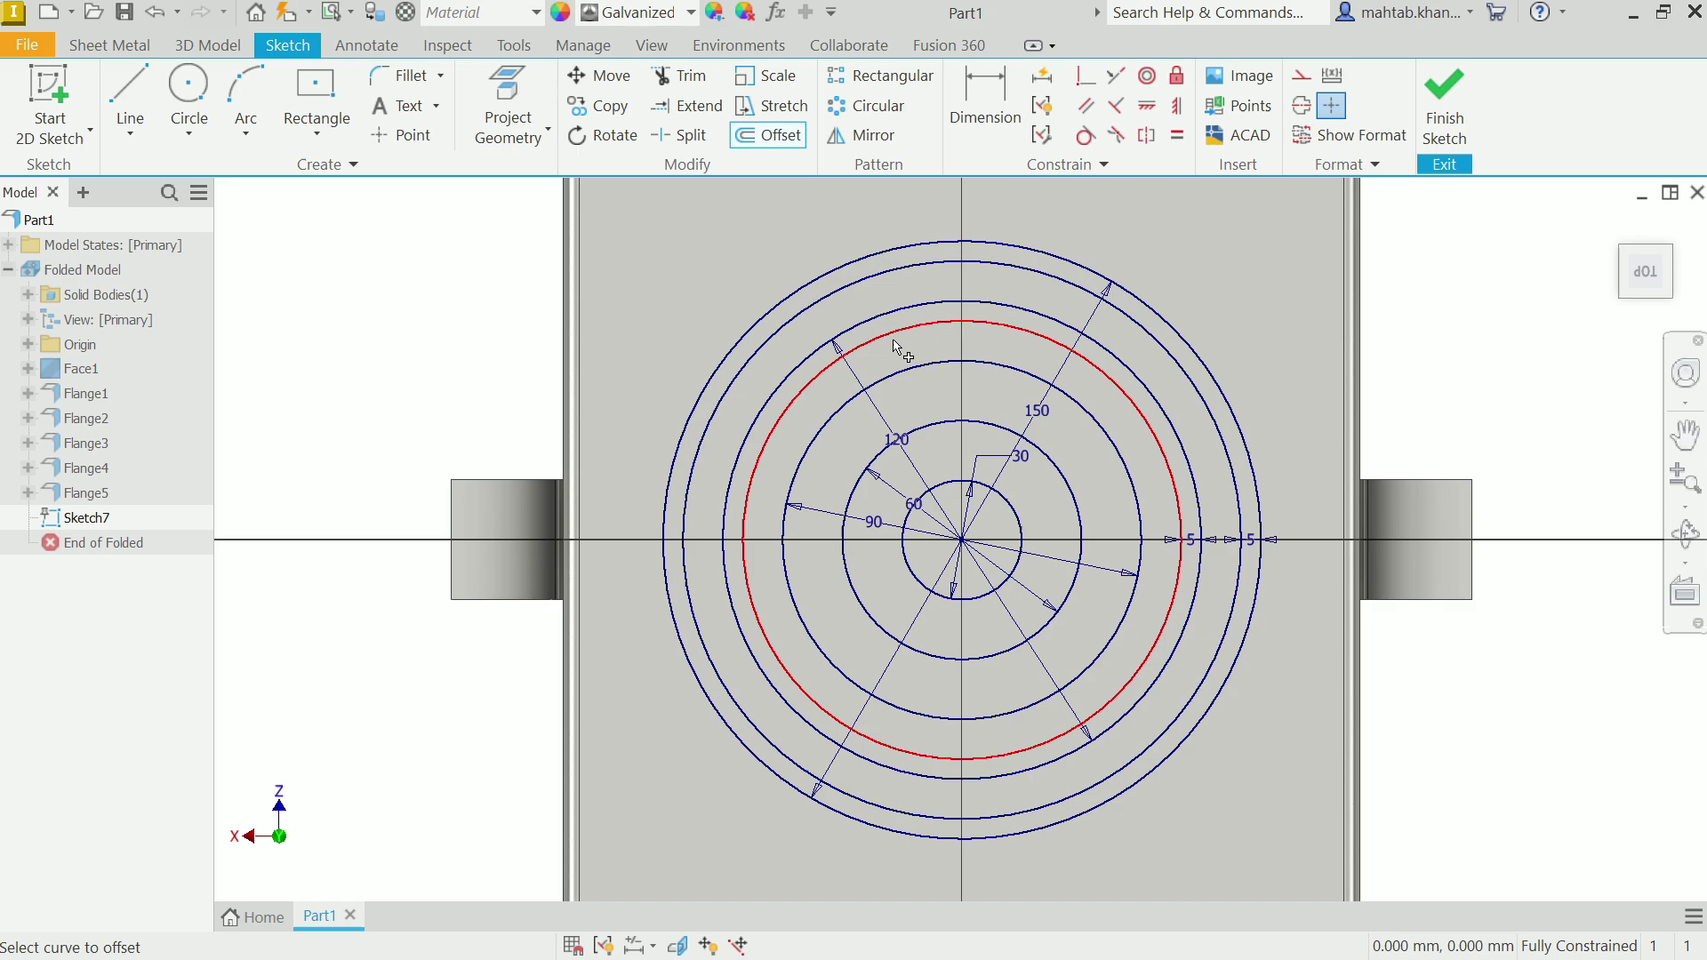
- Offset the 90 mm and 60 mm circles 5 mm inward
click(900, 384)
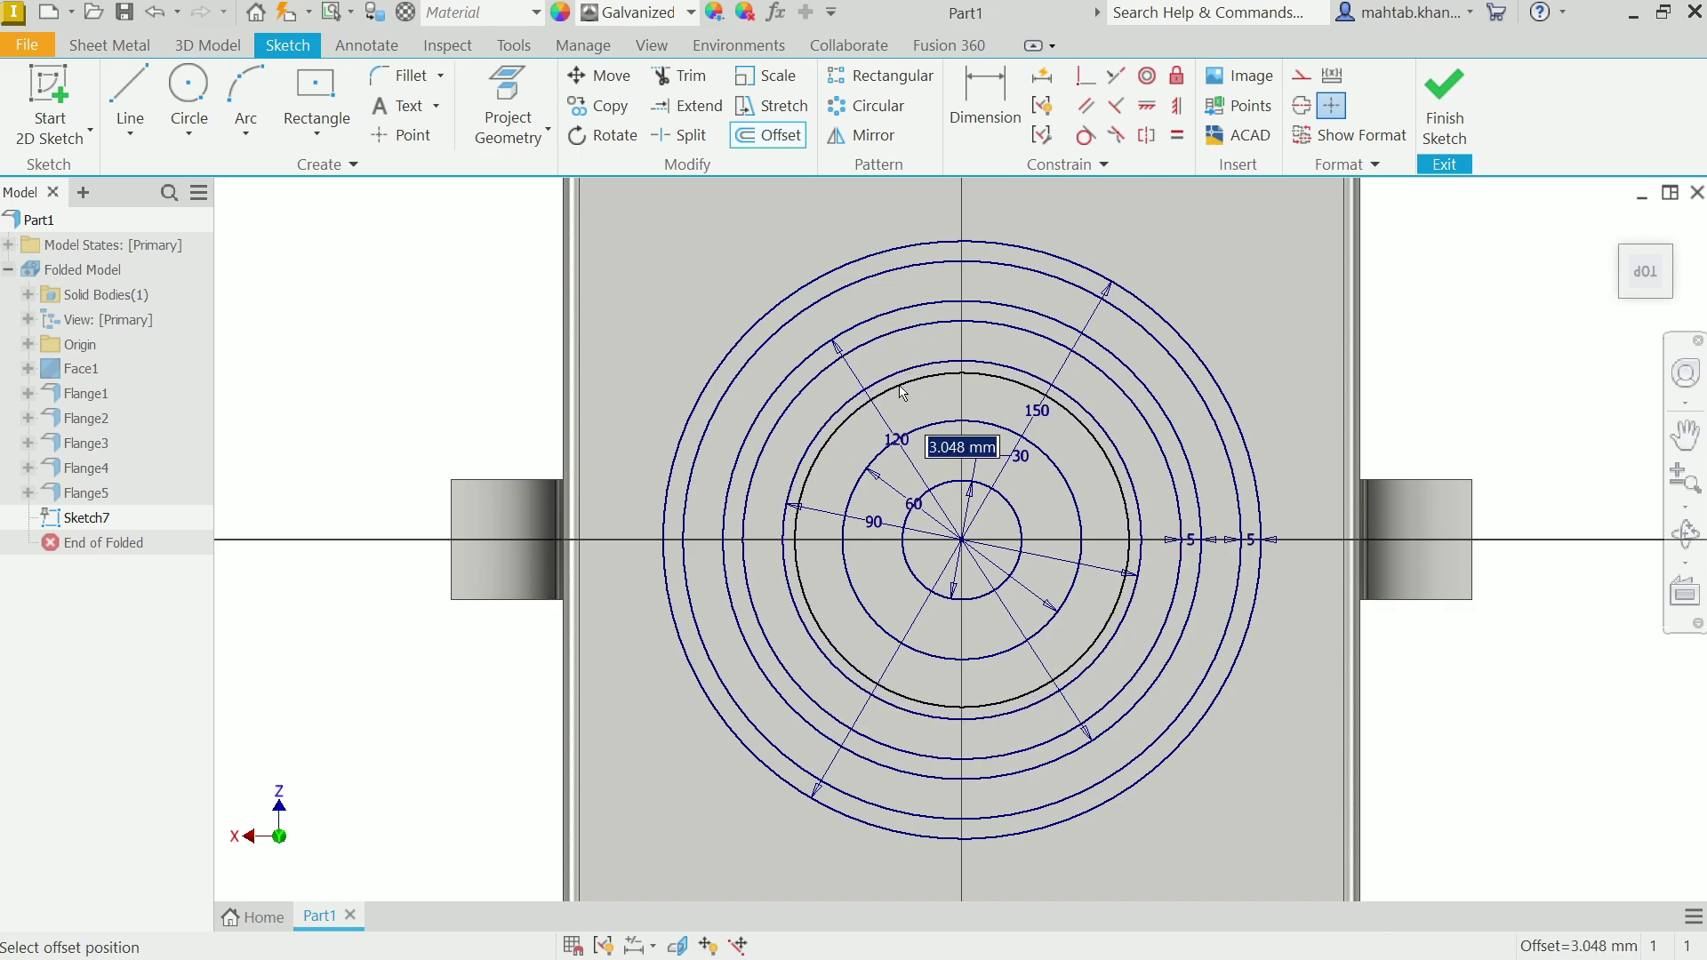
text(5)
key(Return)
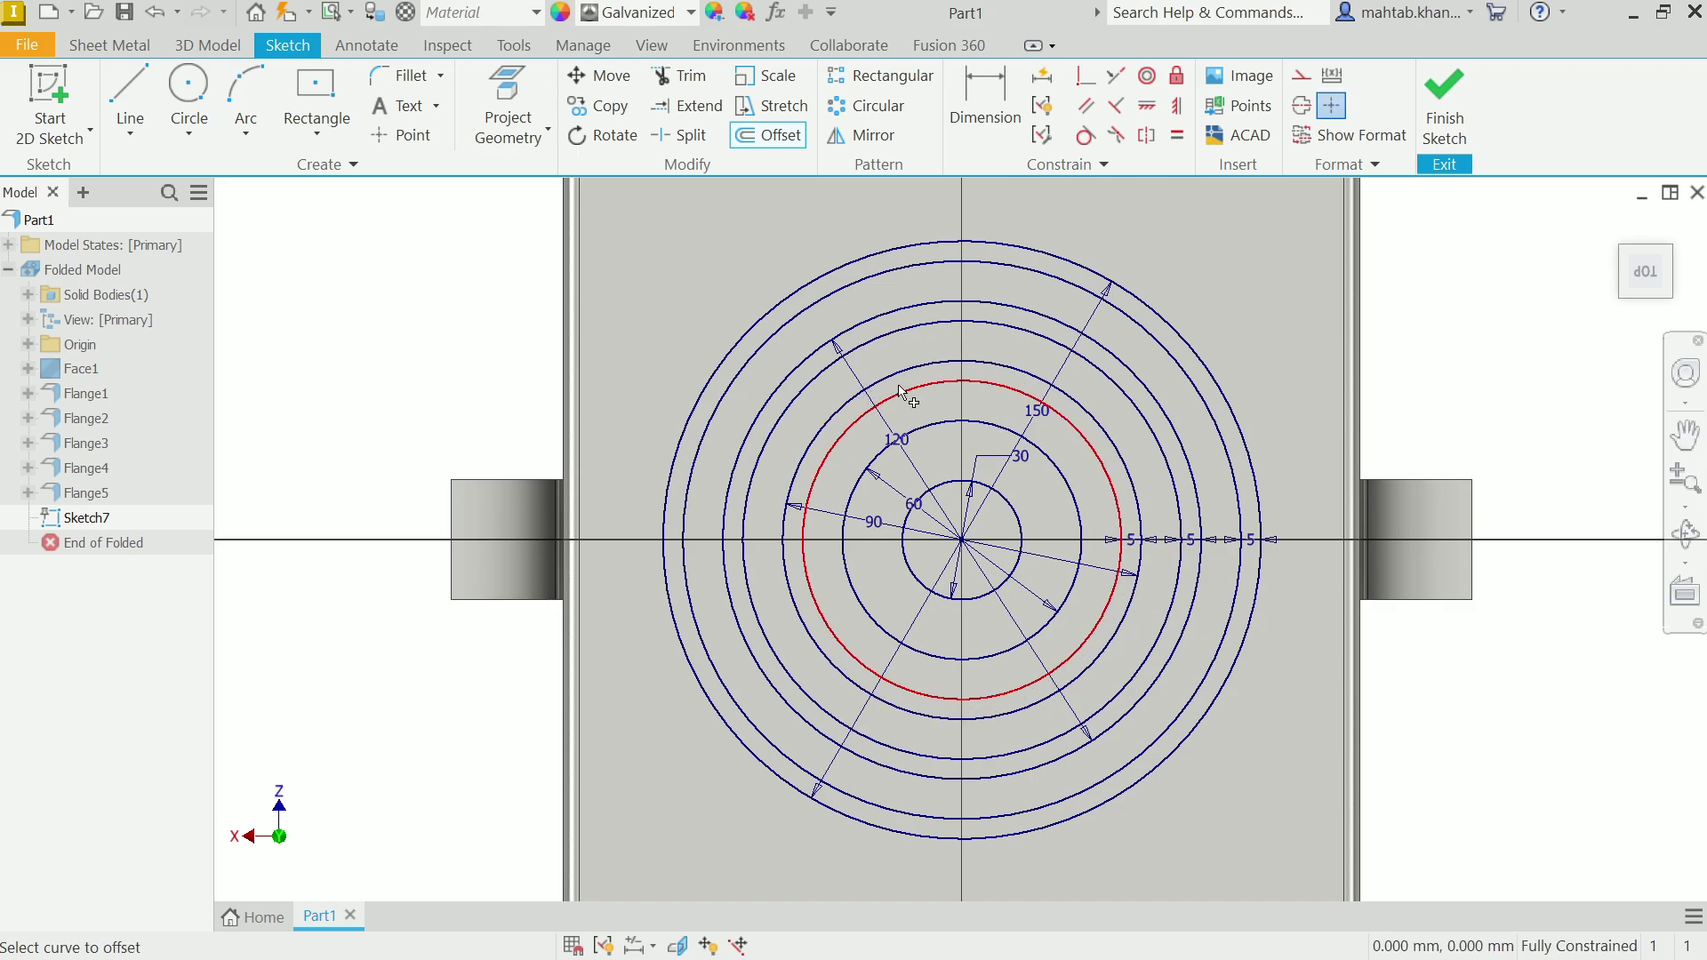
click(914, 436)
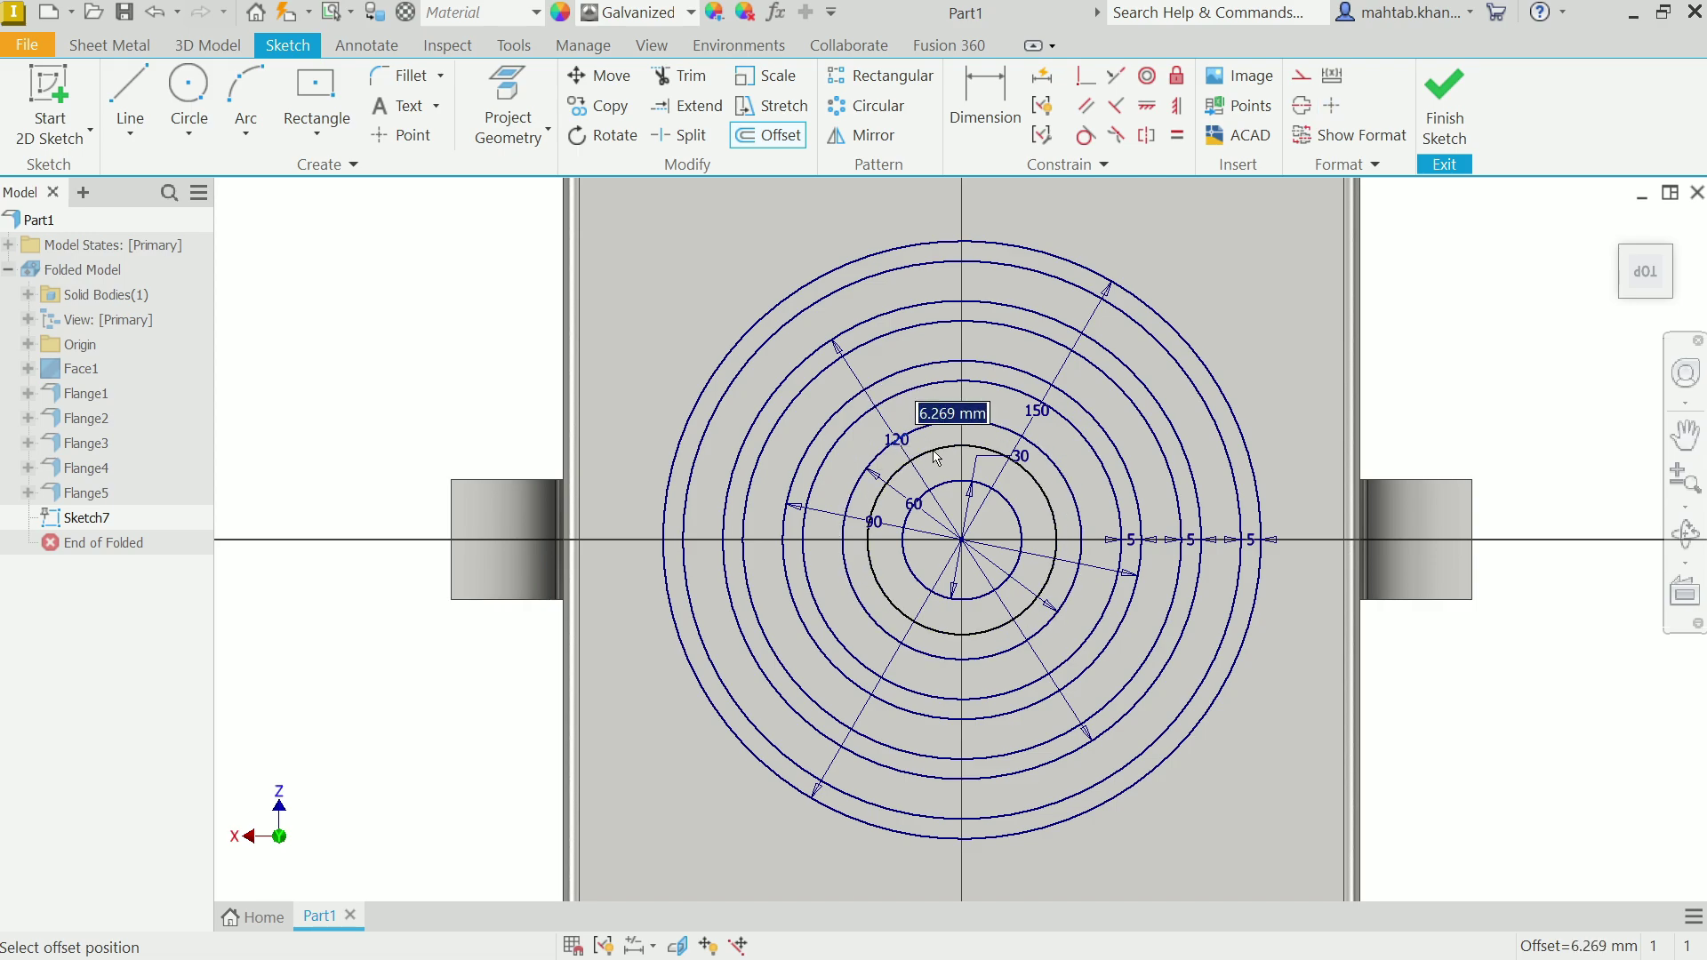
text(5)
key(Return)
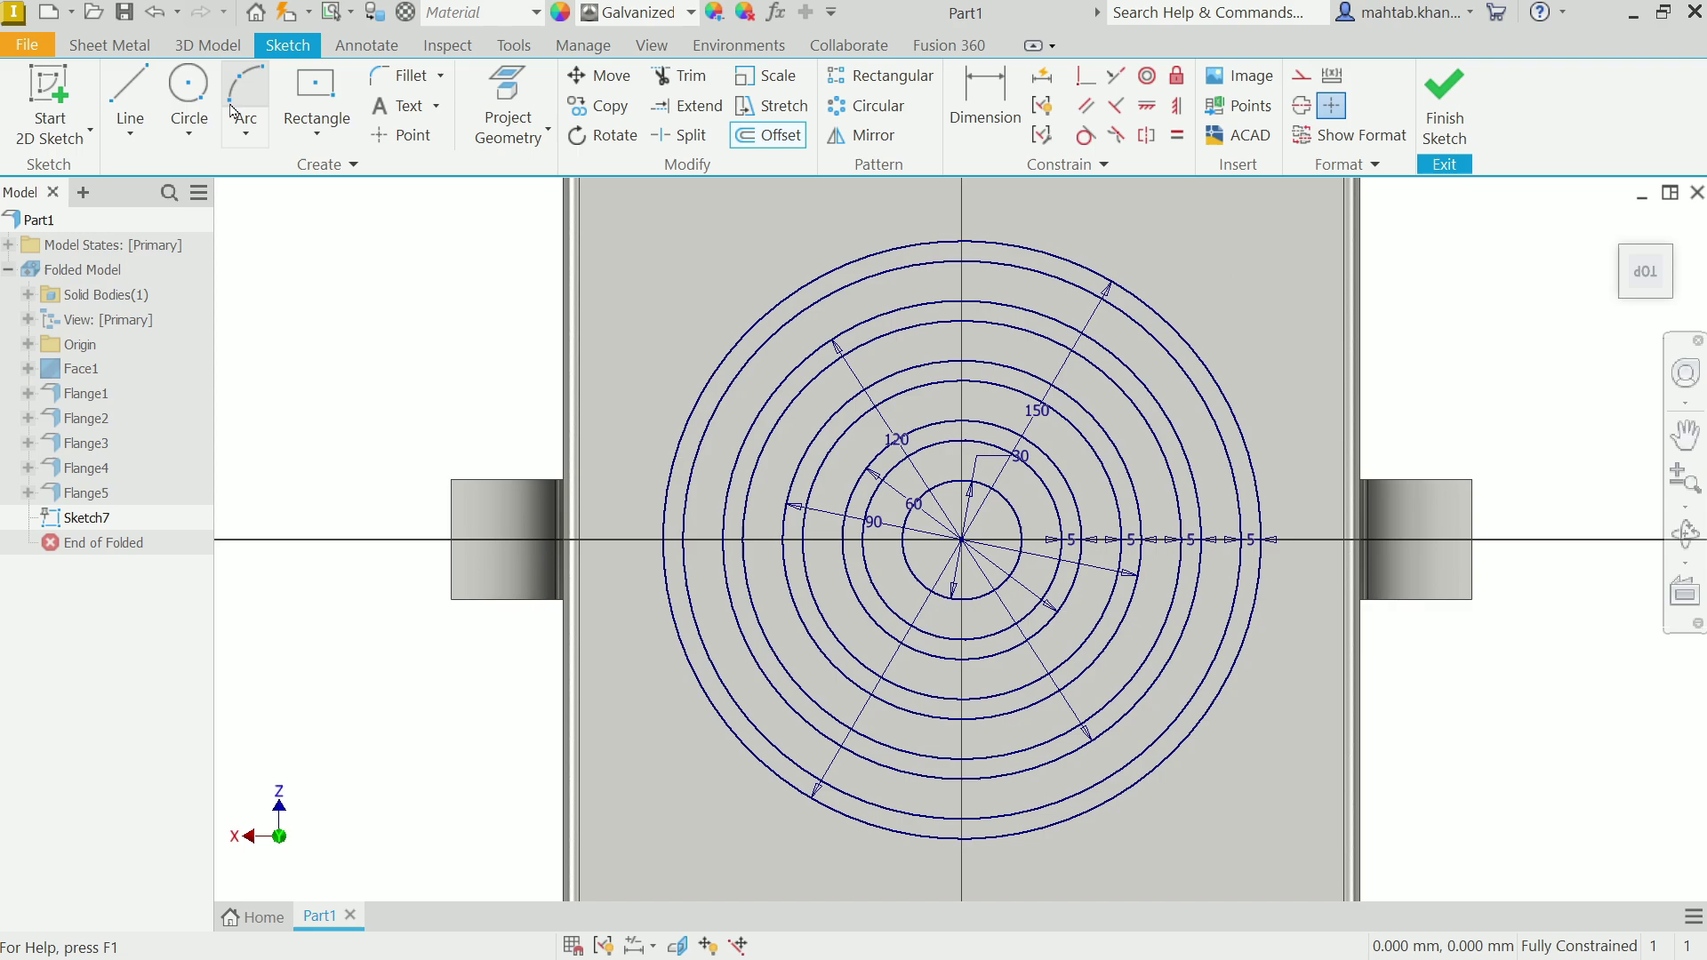
- Draw a vertical line from the outer circle's top to its bottom
right_click(360, 315)
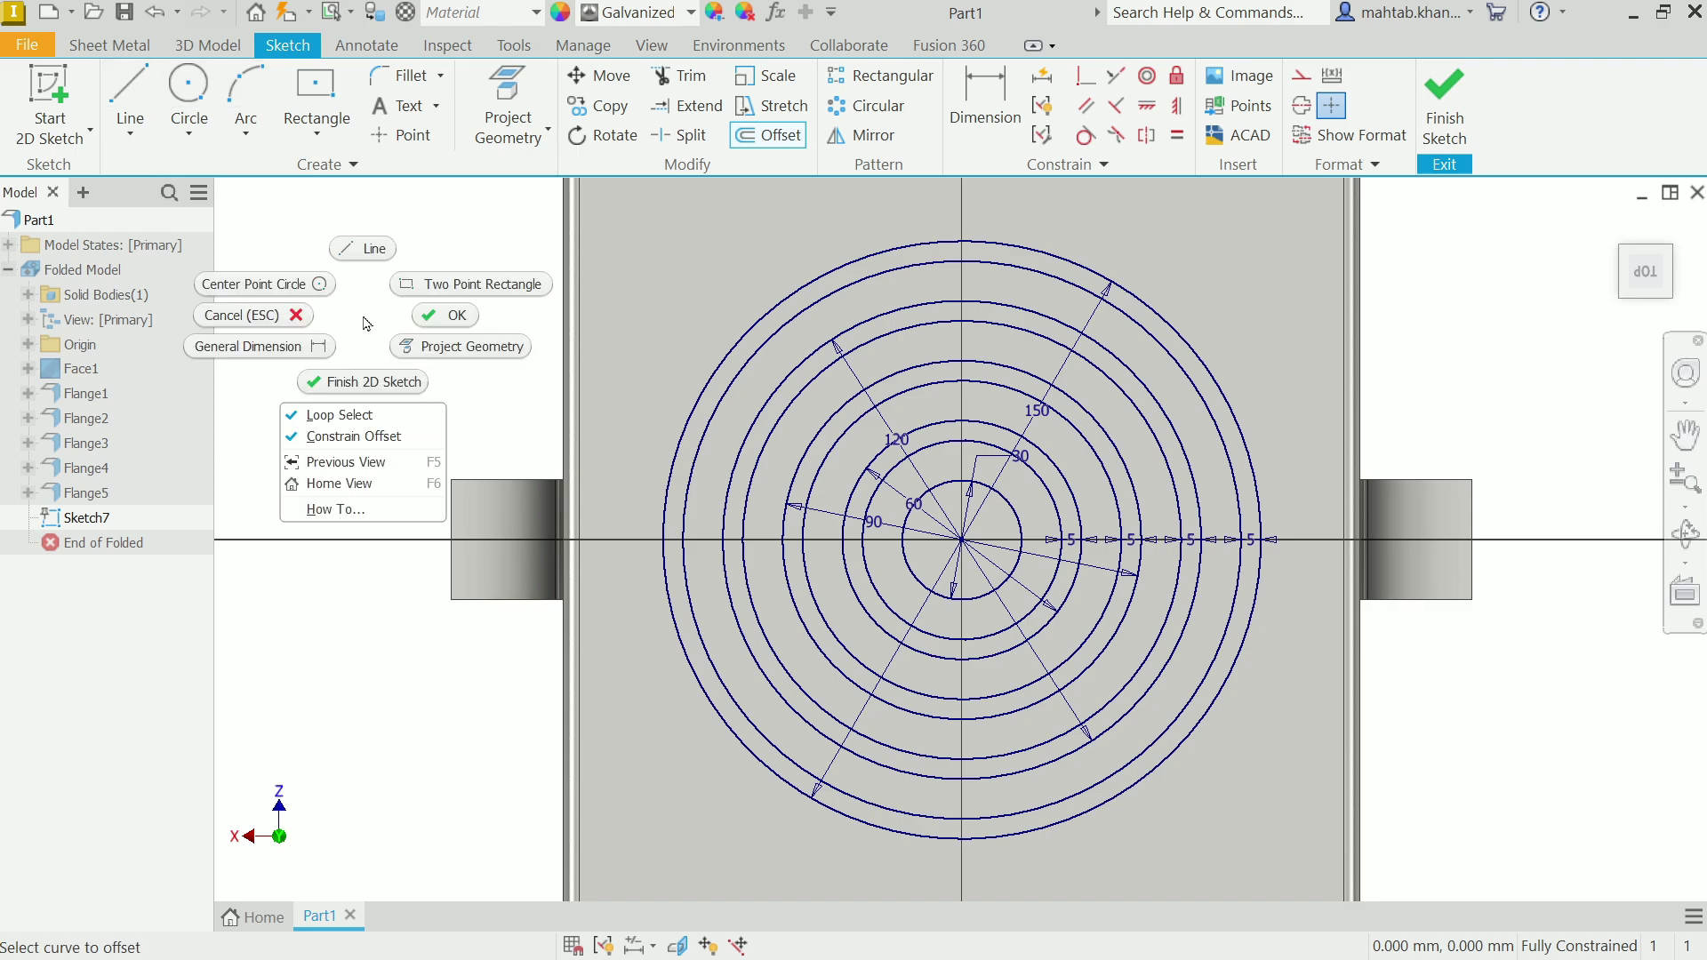
click(449, 322)
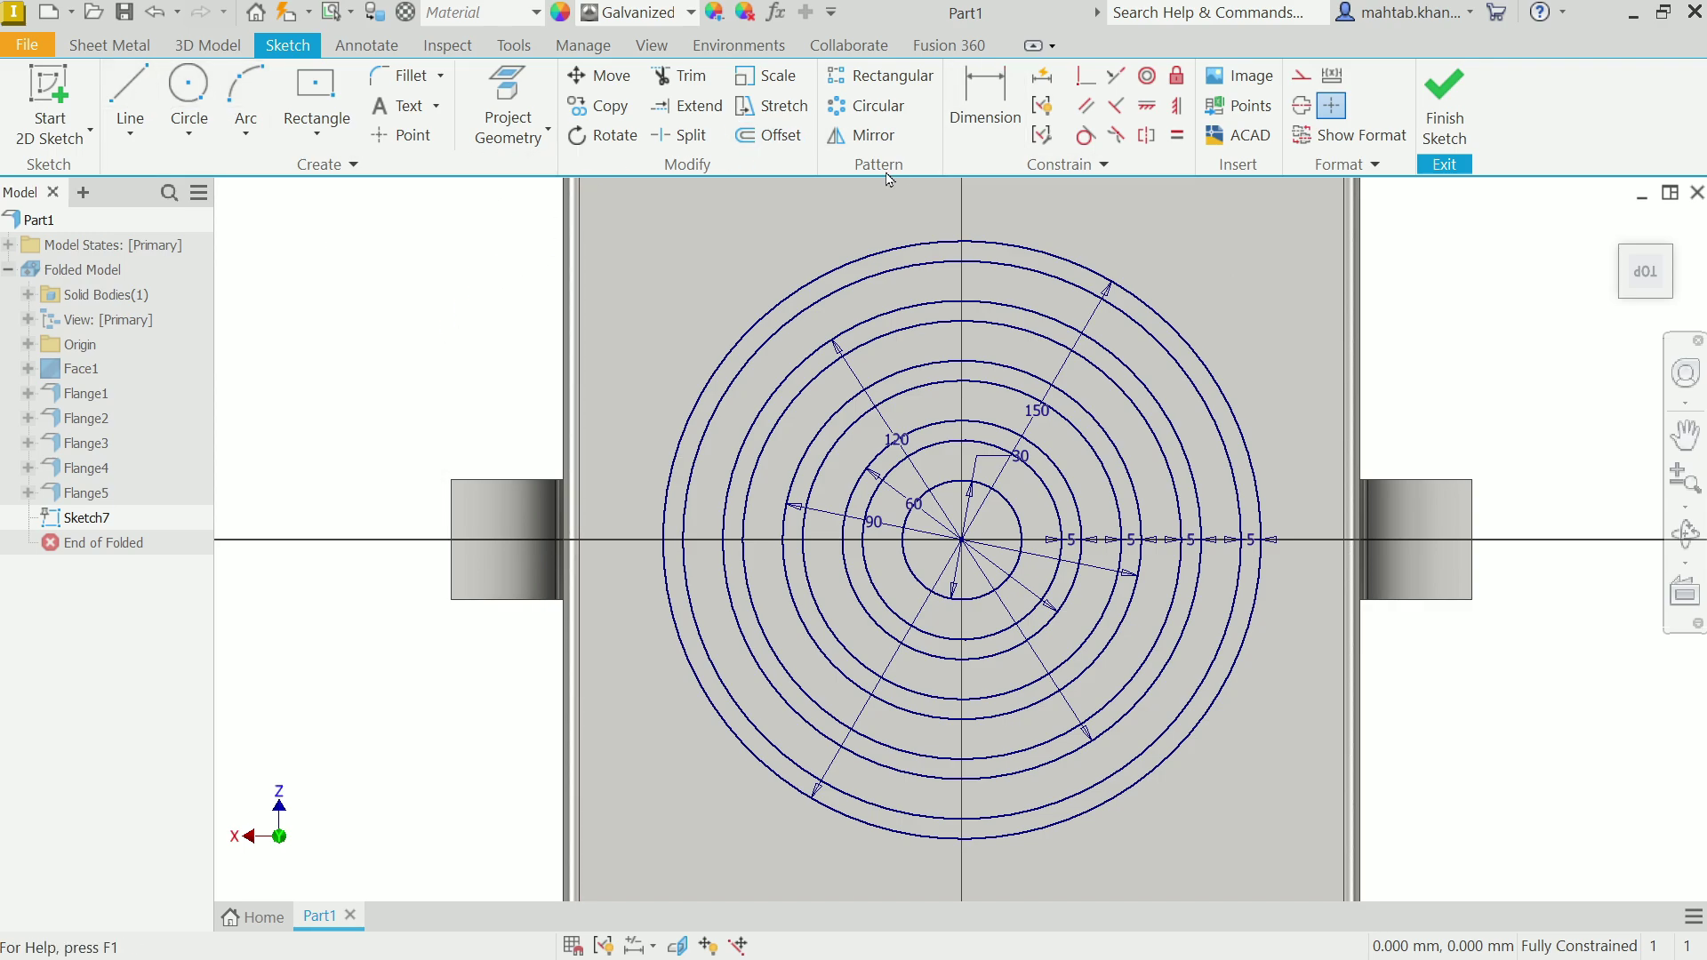
click(133, 95)
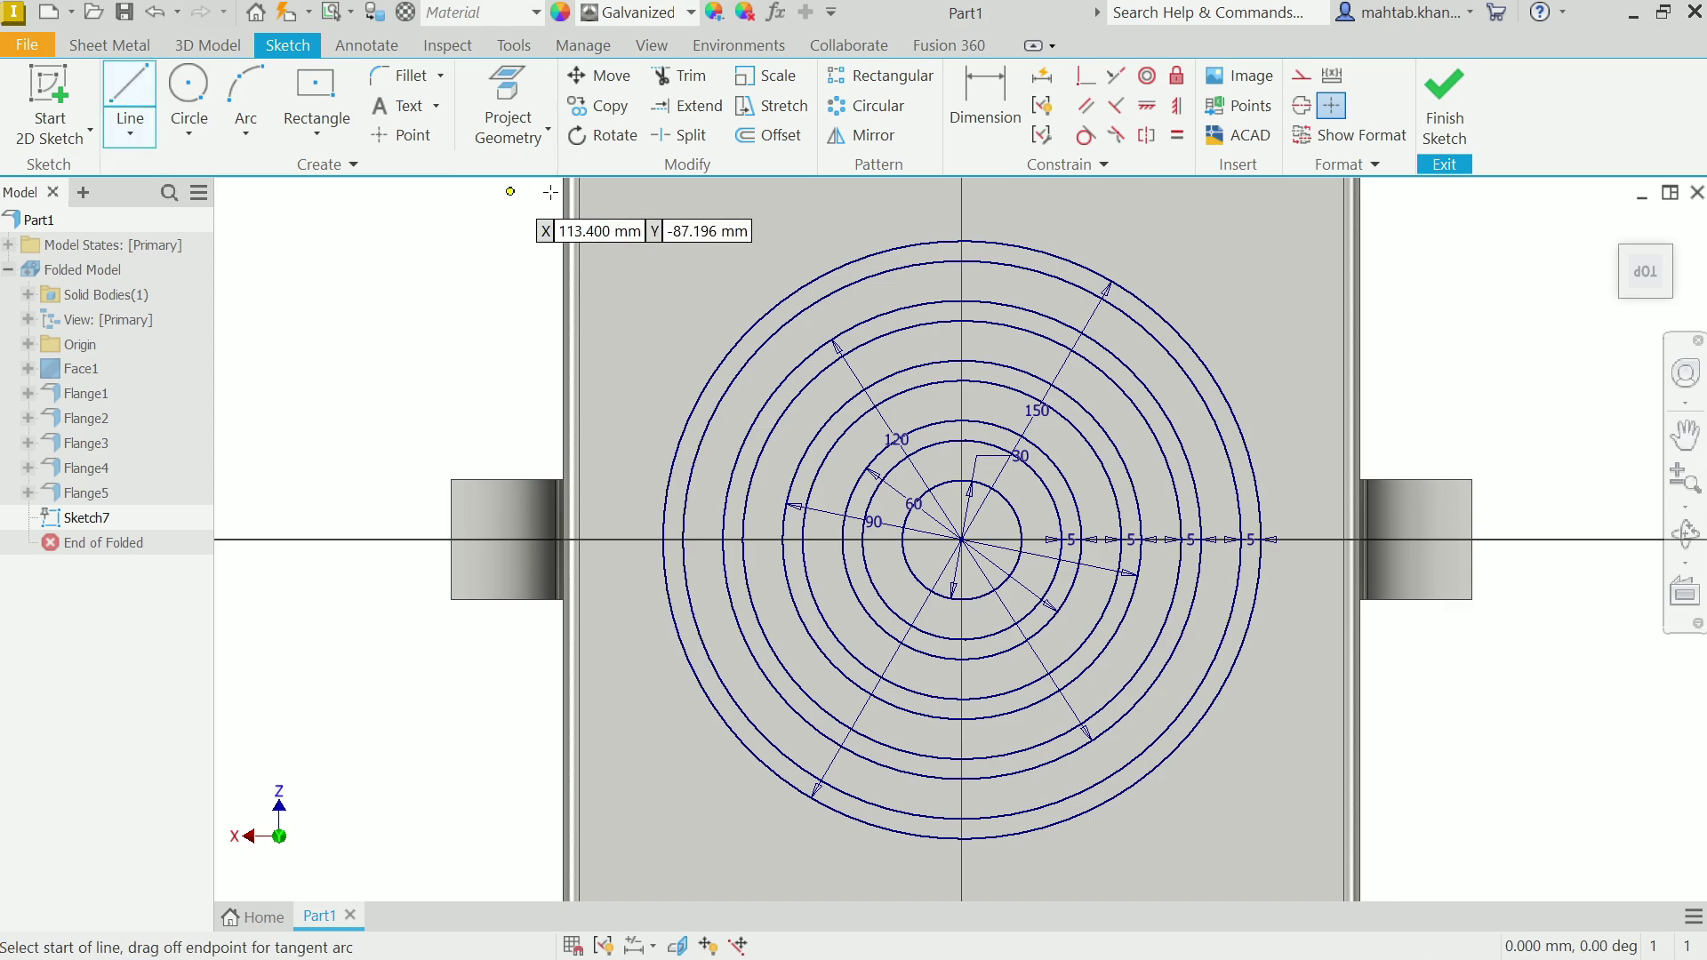
click(962, 240)
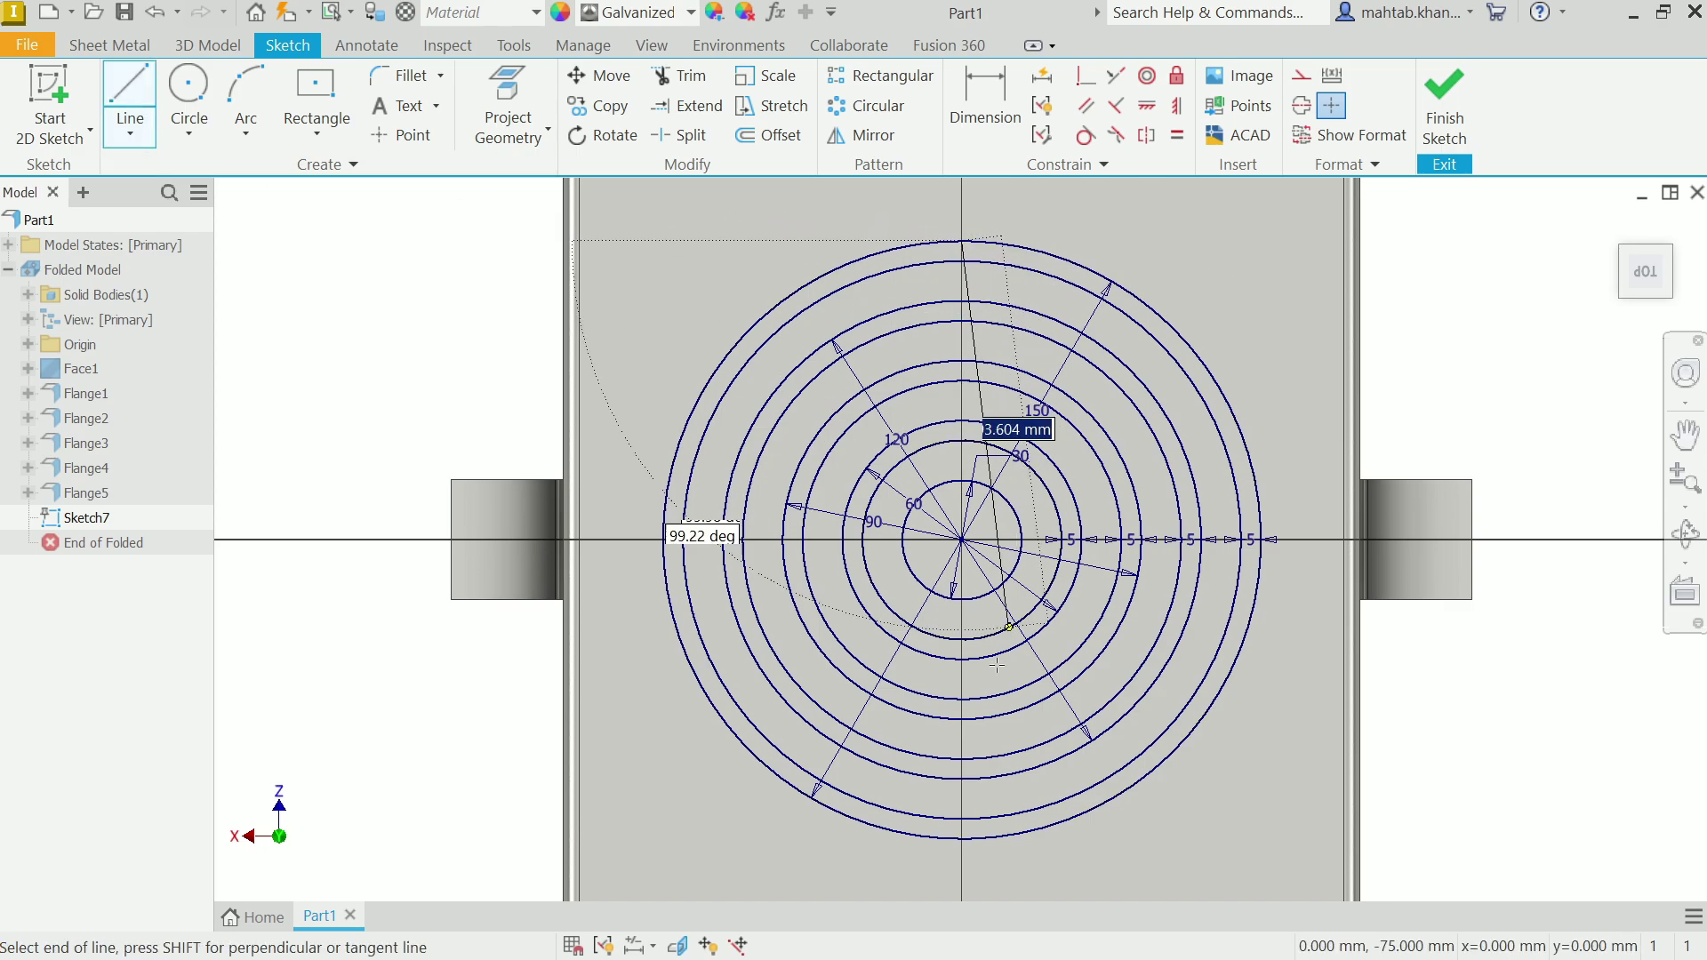
click(962, 839)
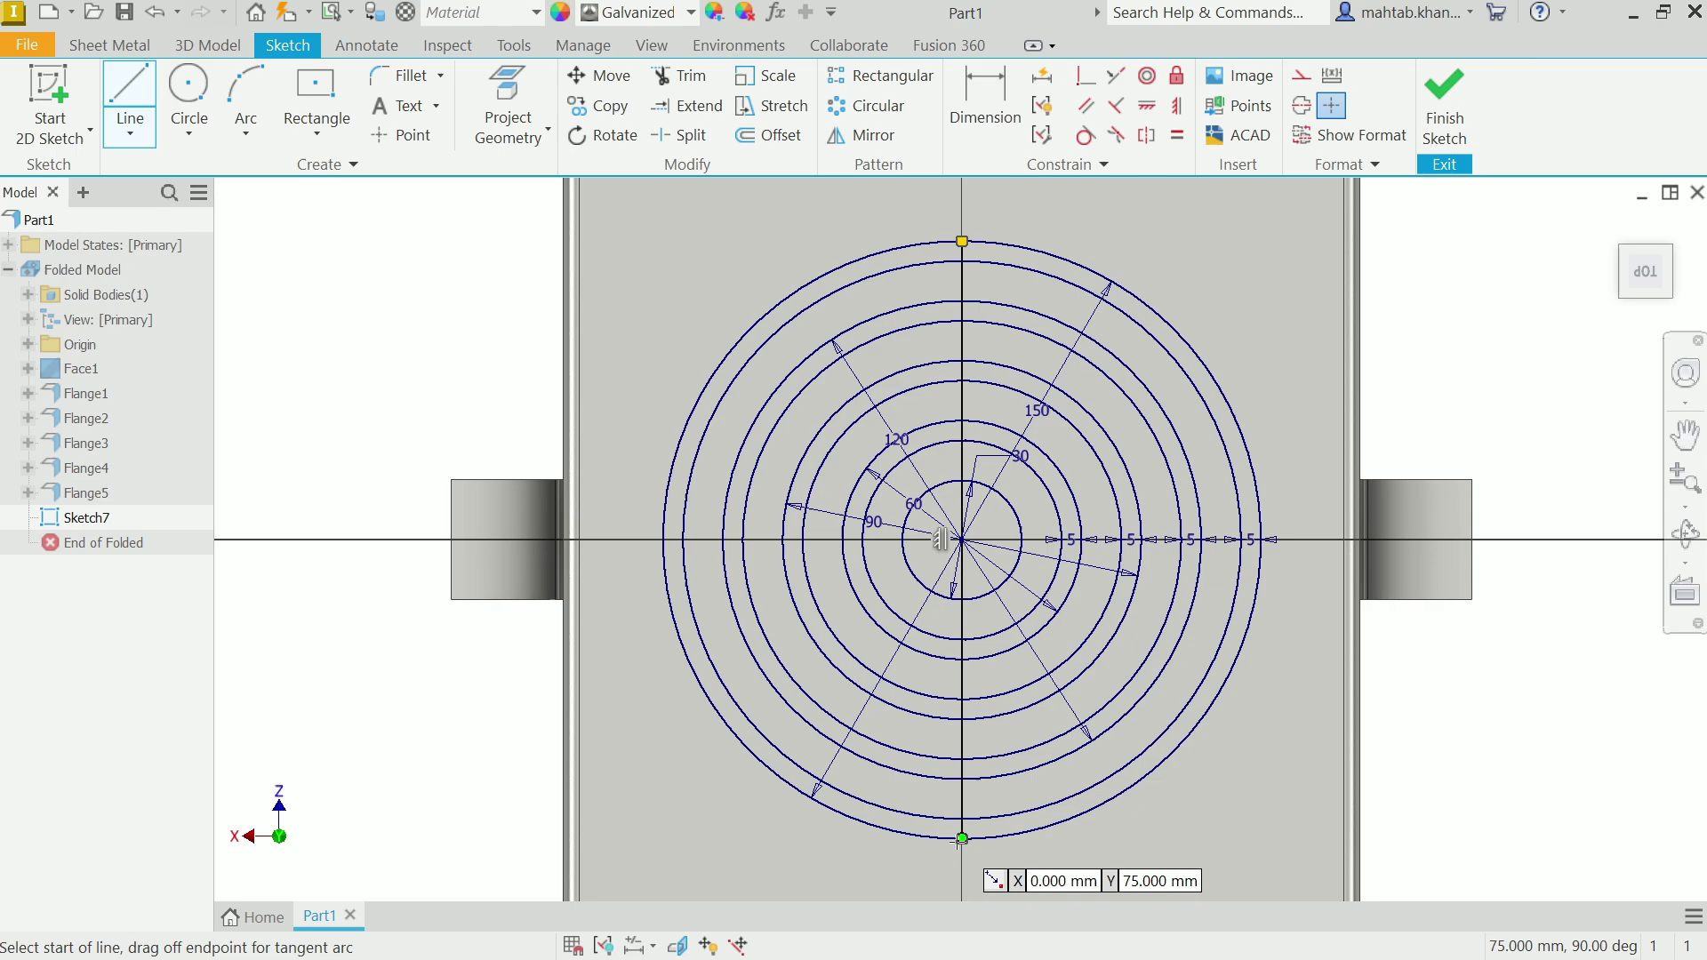
right_click(1241, 329)
click(1323, 330)
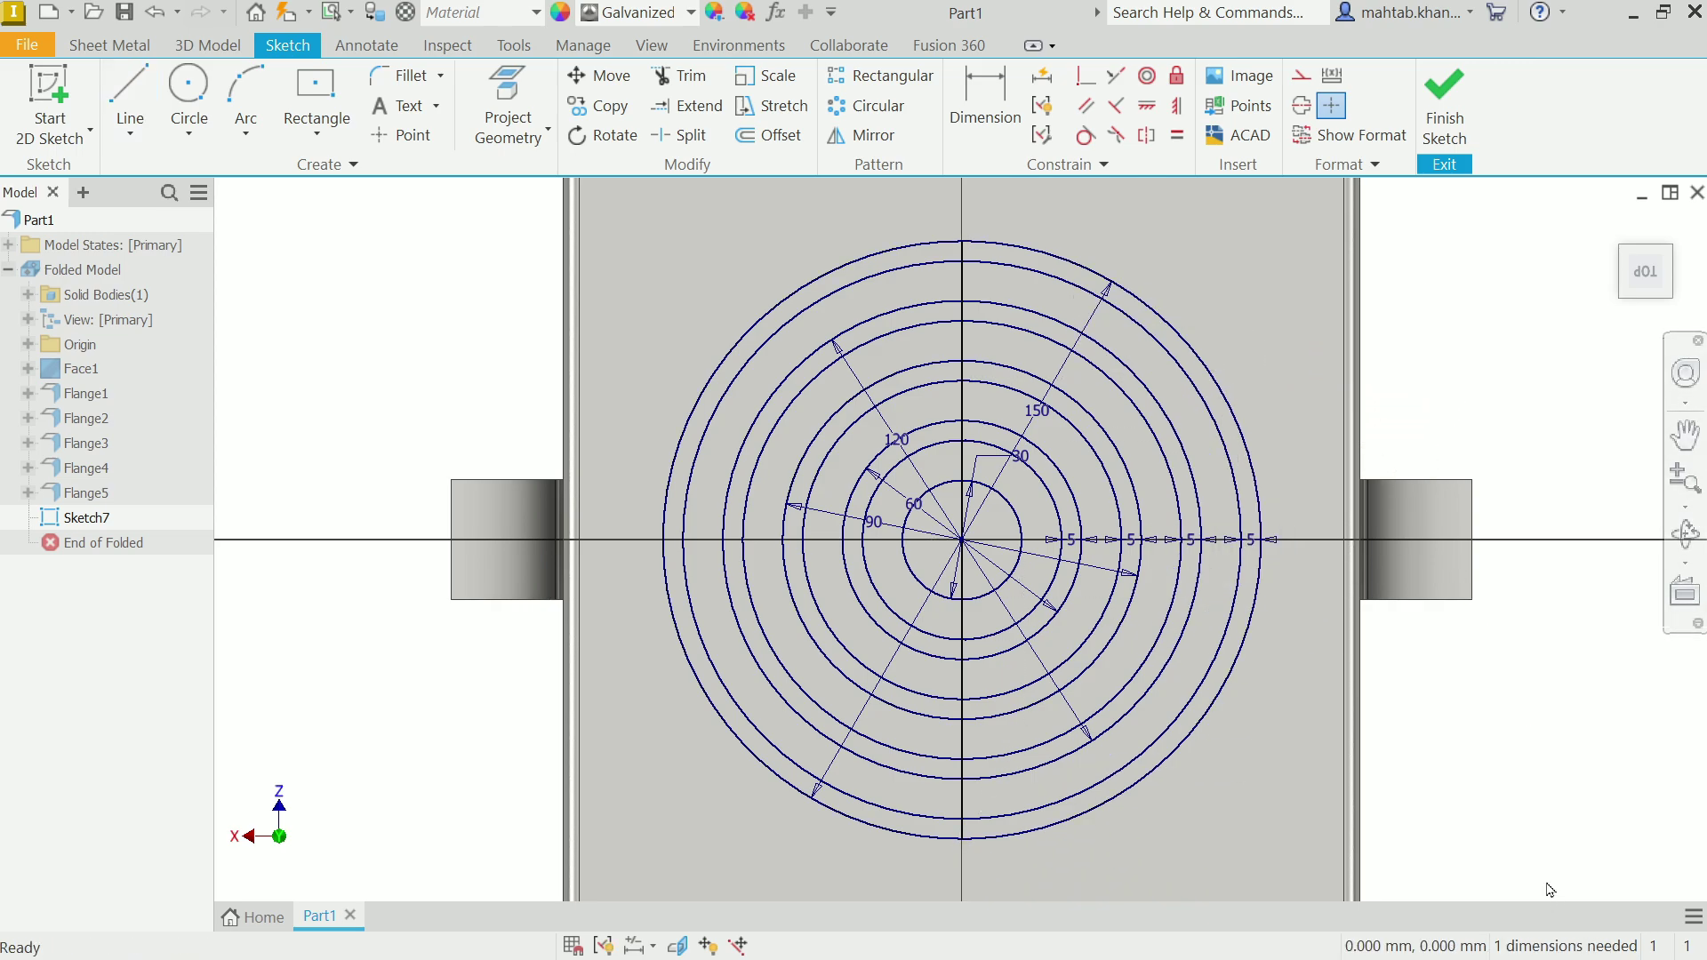
drag(981, 344, 1010, 345)
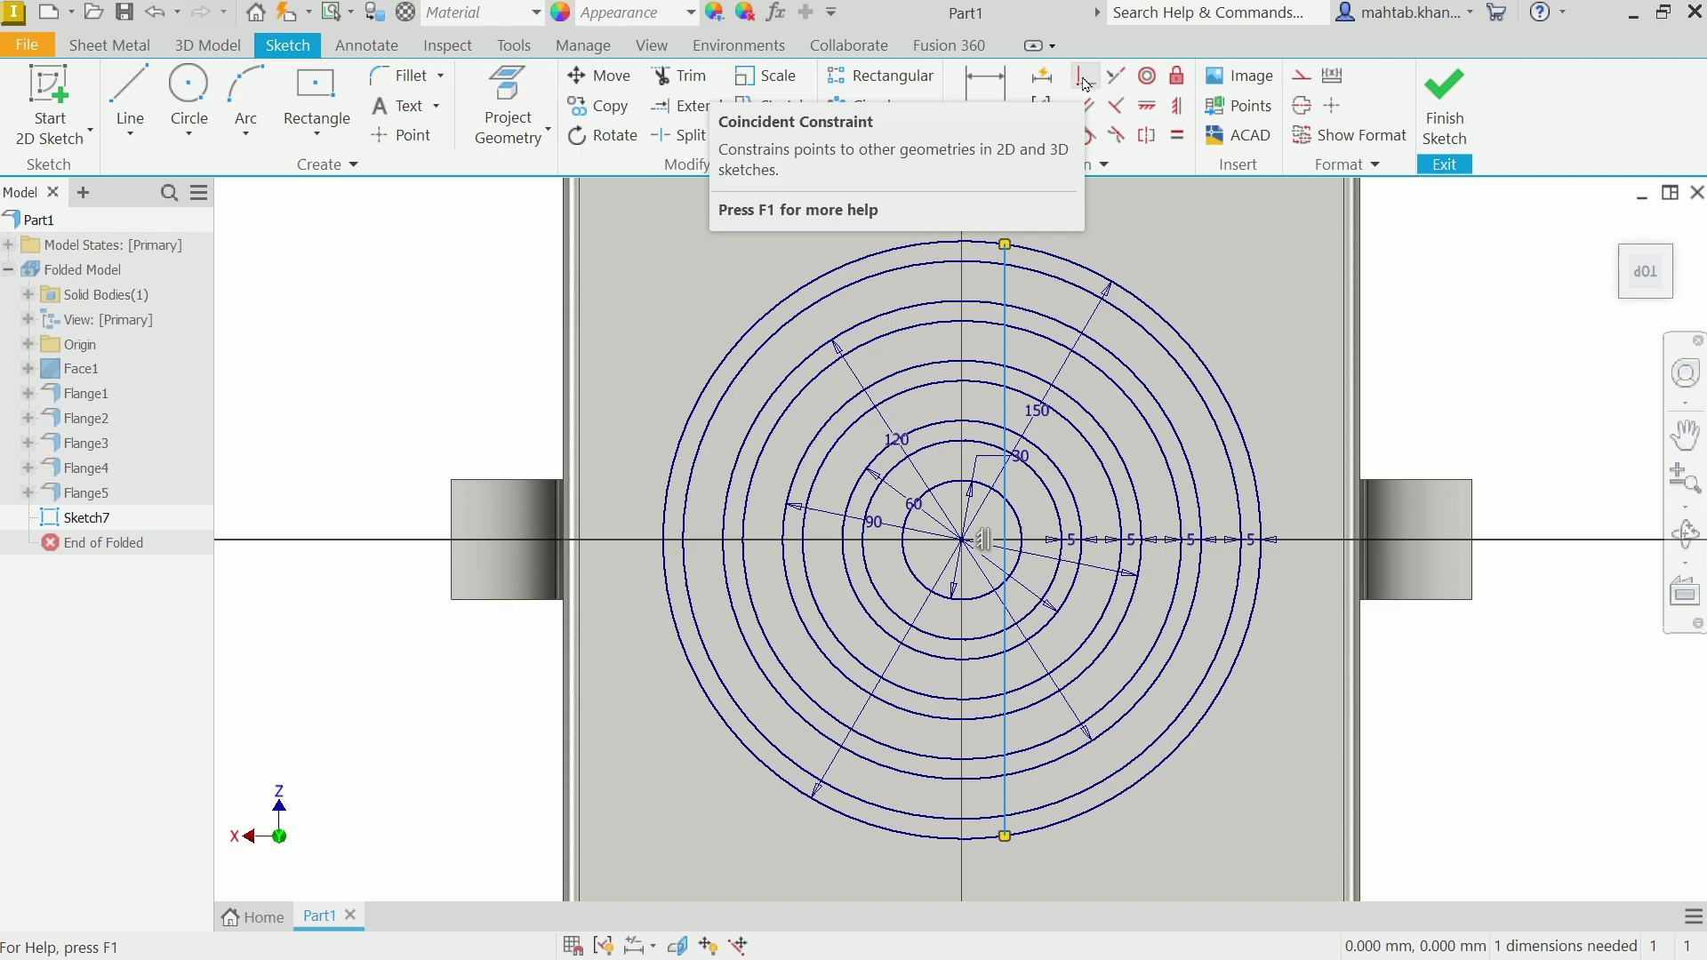
- Make the vertical line coincident with the circle centre, fully constraining the sketch
click(1086, 80)
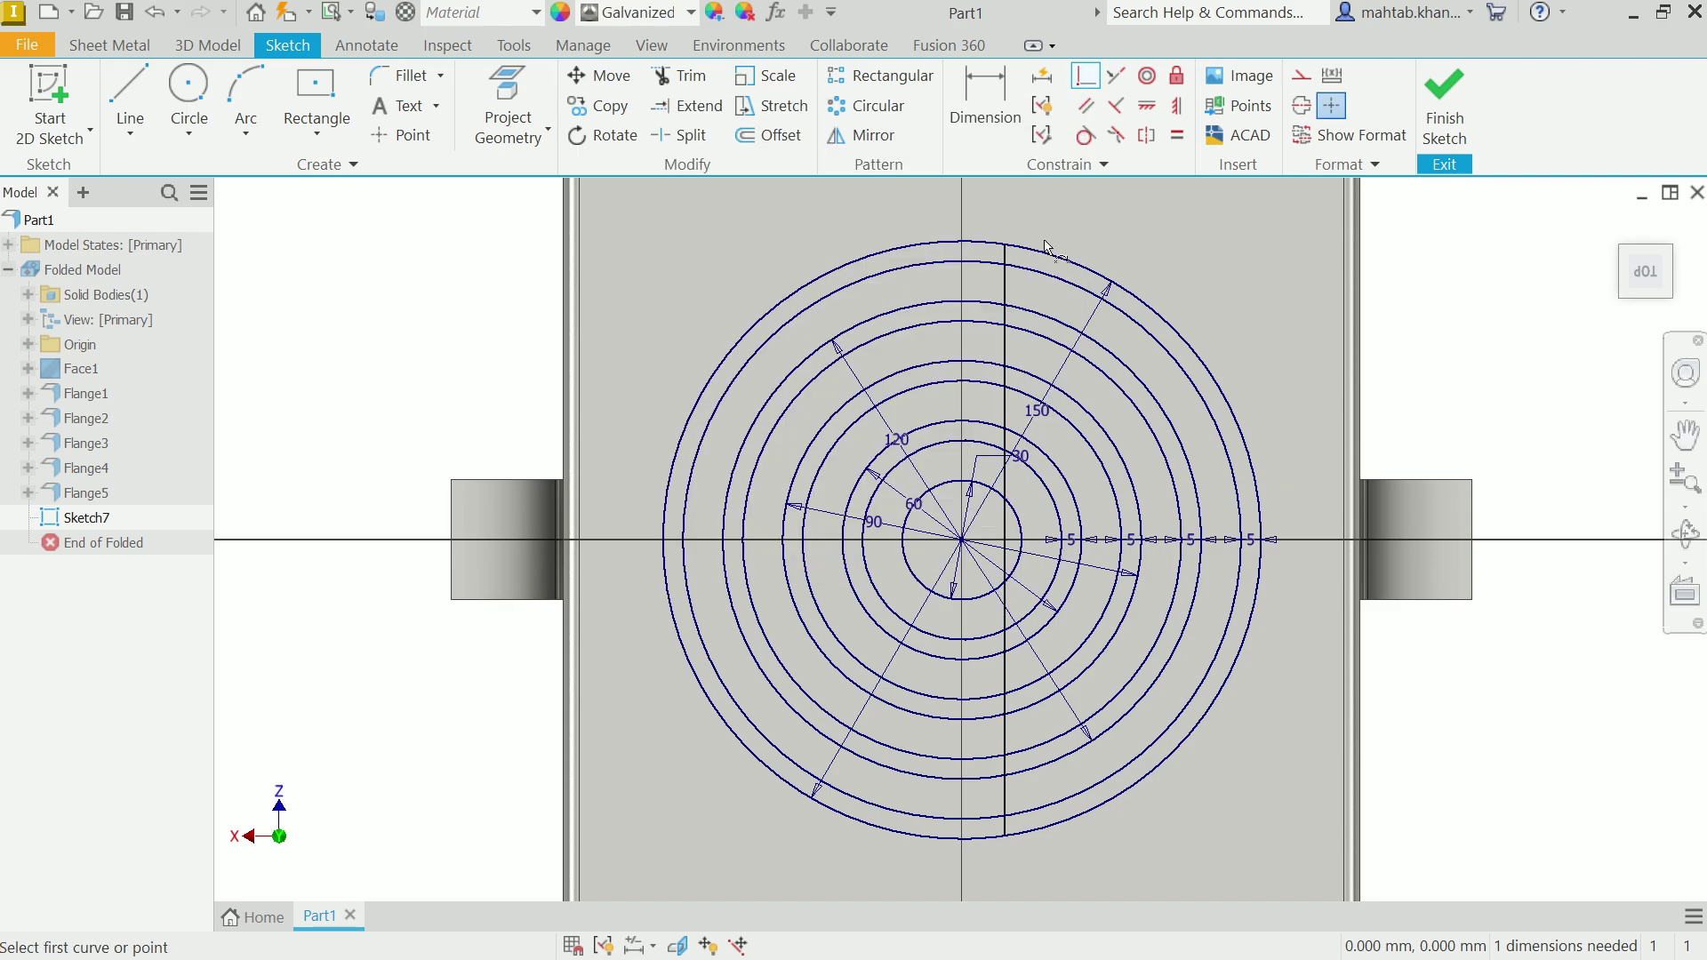
click(964, 548)
click(1004, 542)
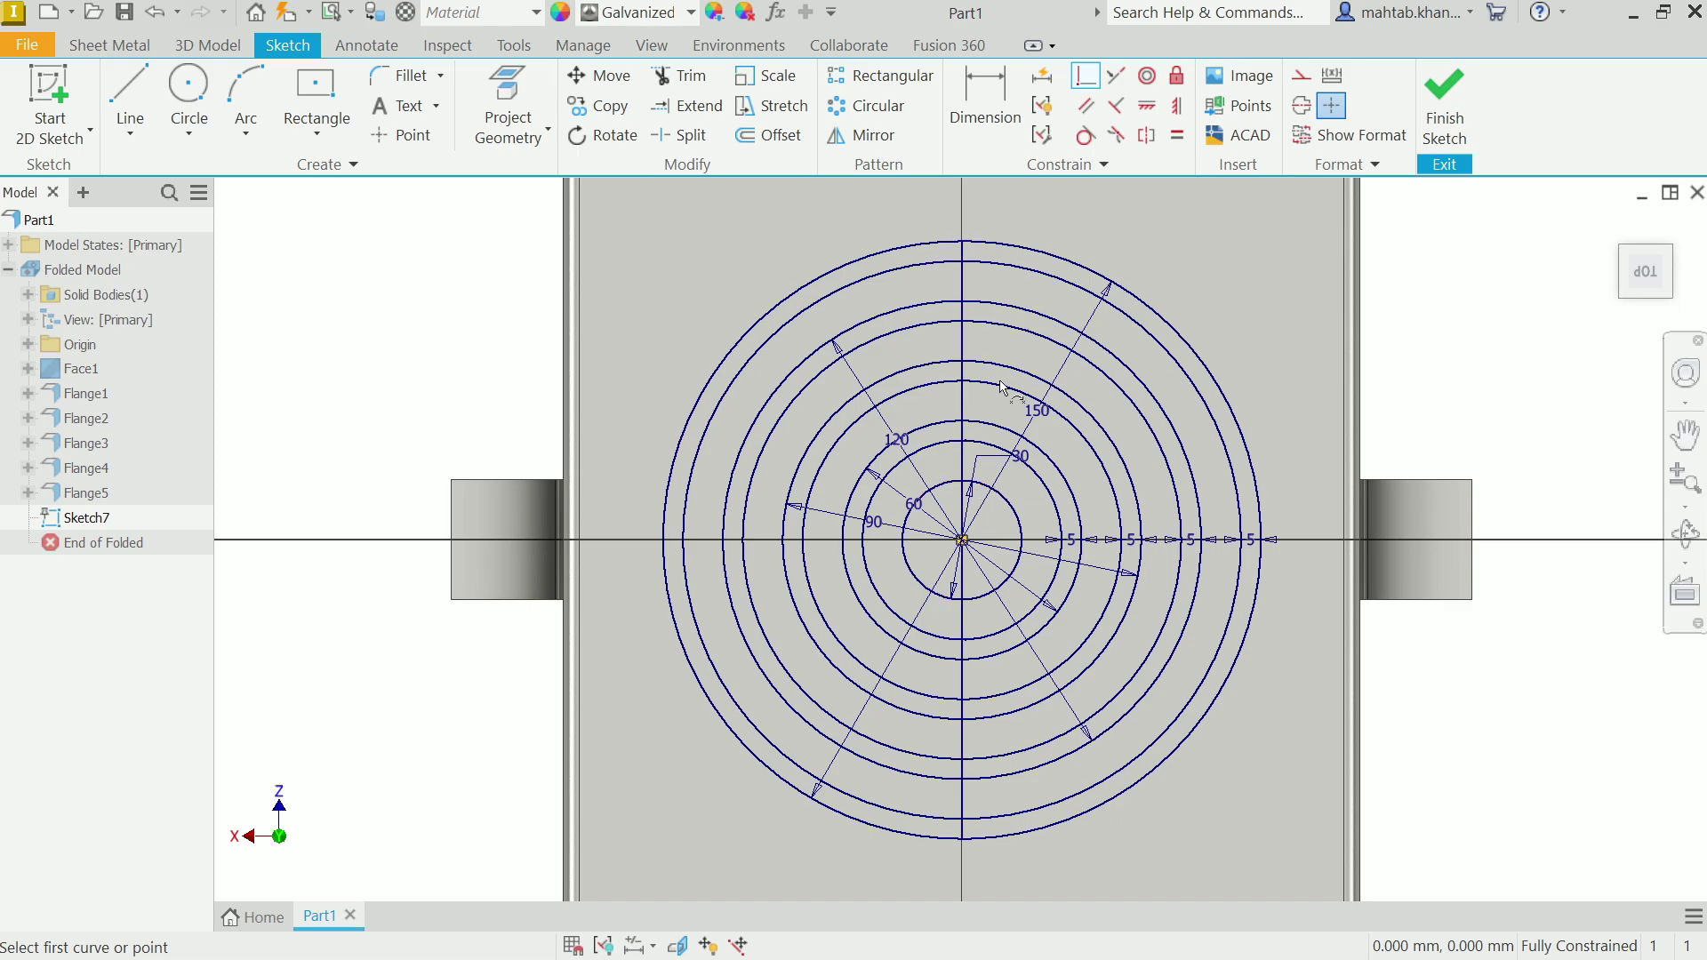
- Offset the vertical centre line 2.5 mm to each side
click(783, 138)
scroll(975, 290, up, 5)
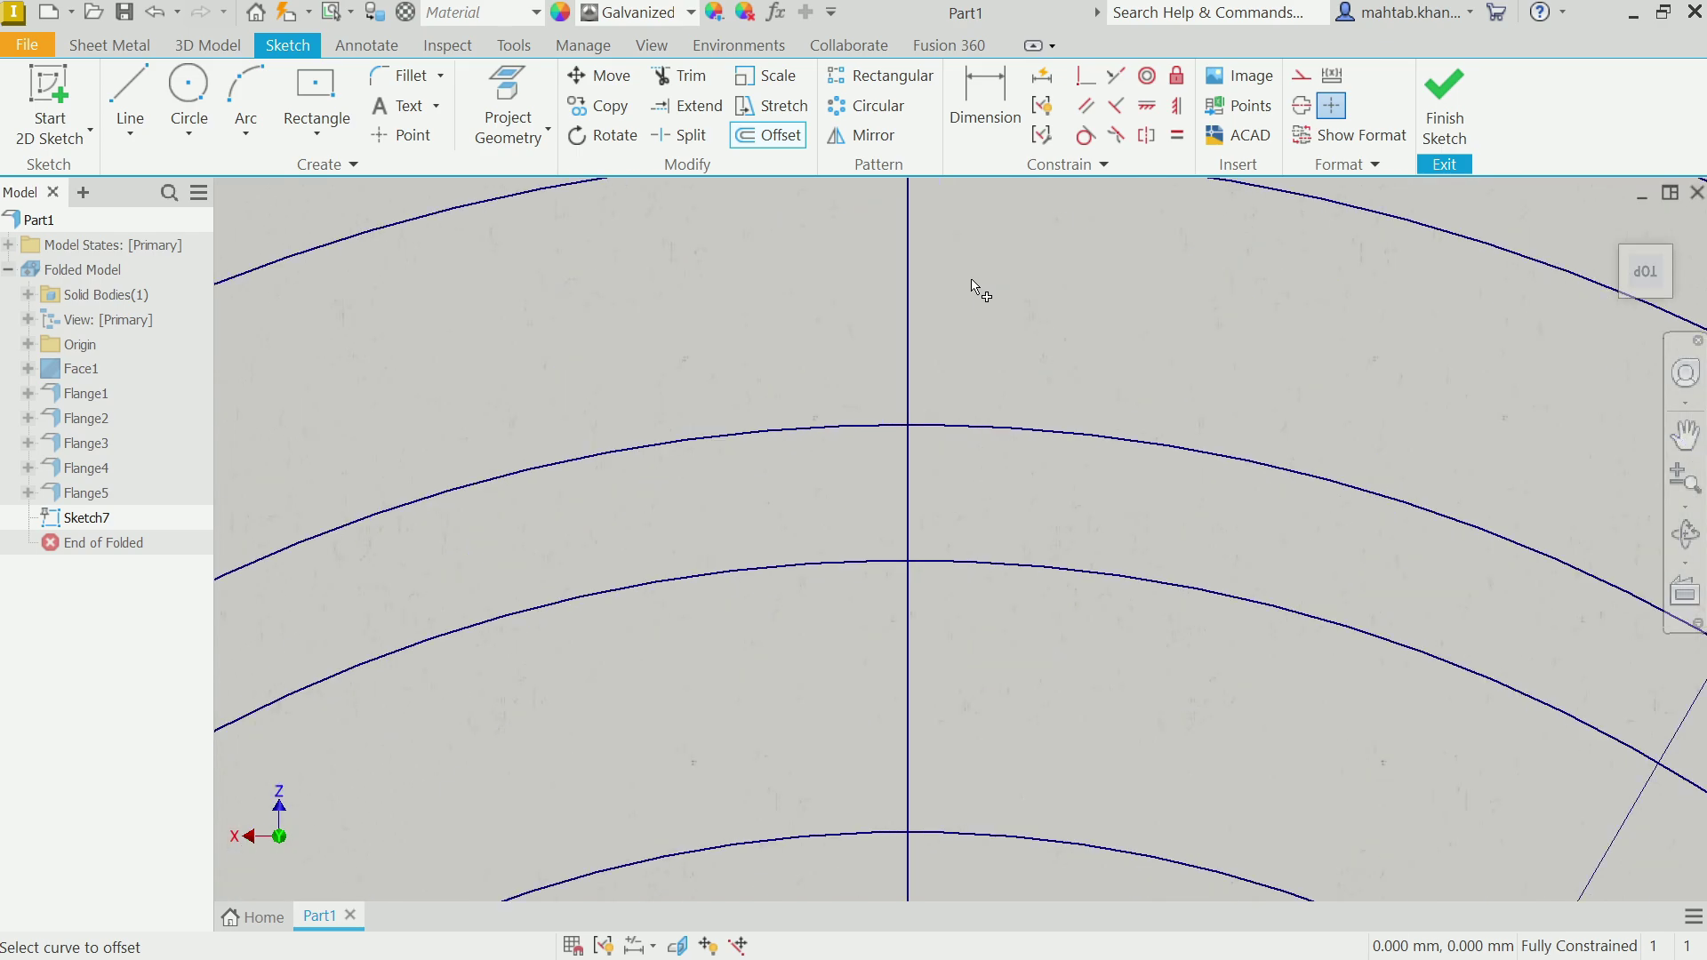
click(907, 339)
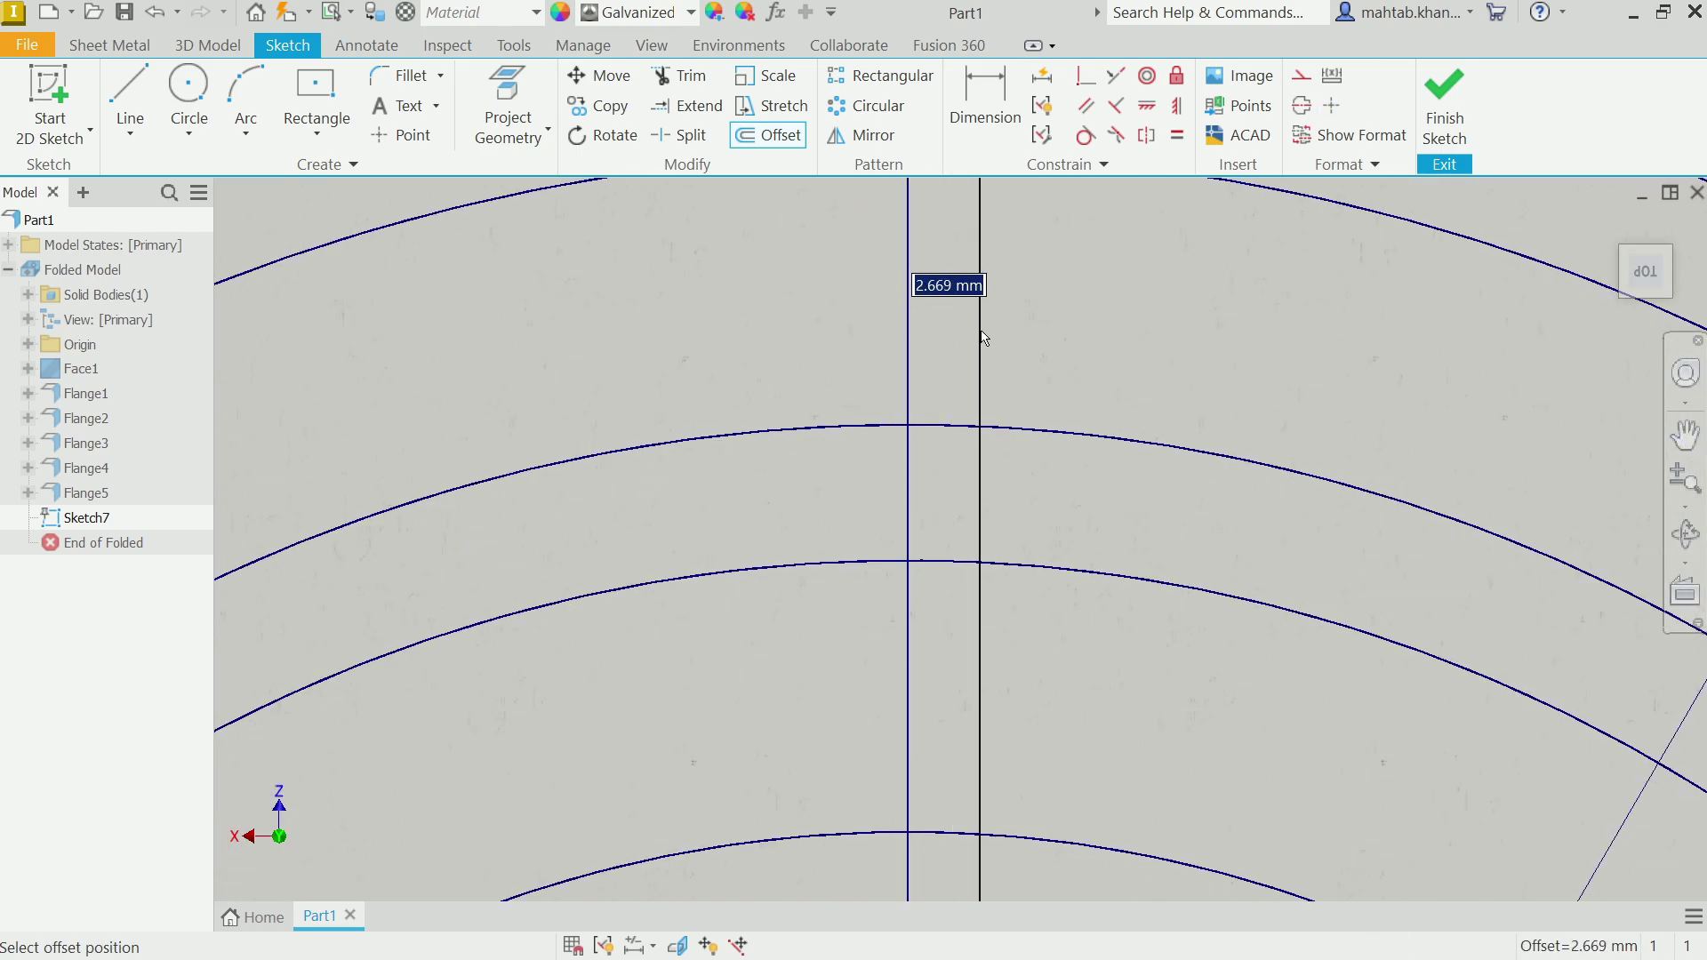
text(2.5)
key(Return)
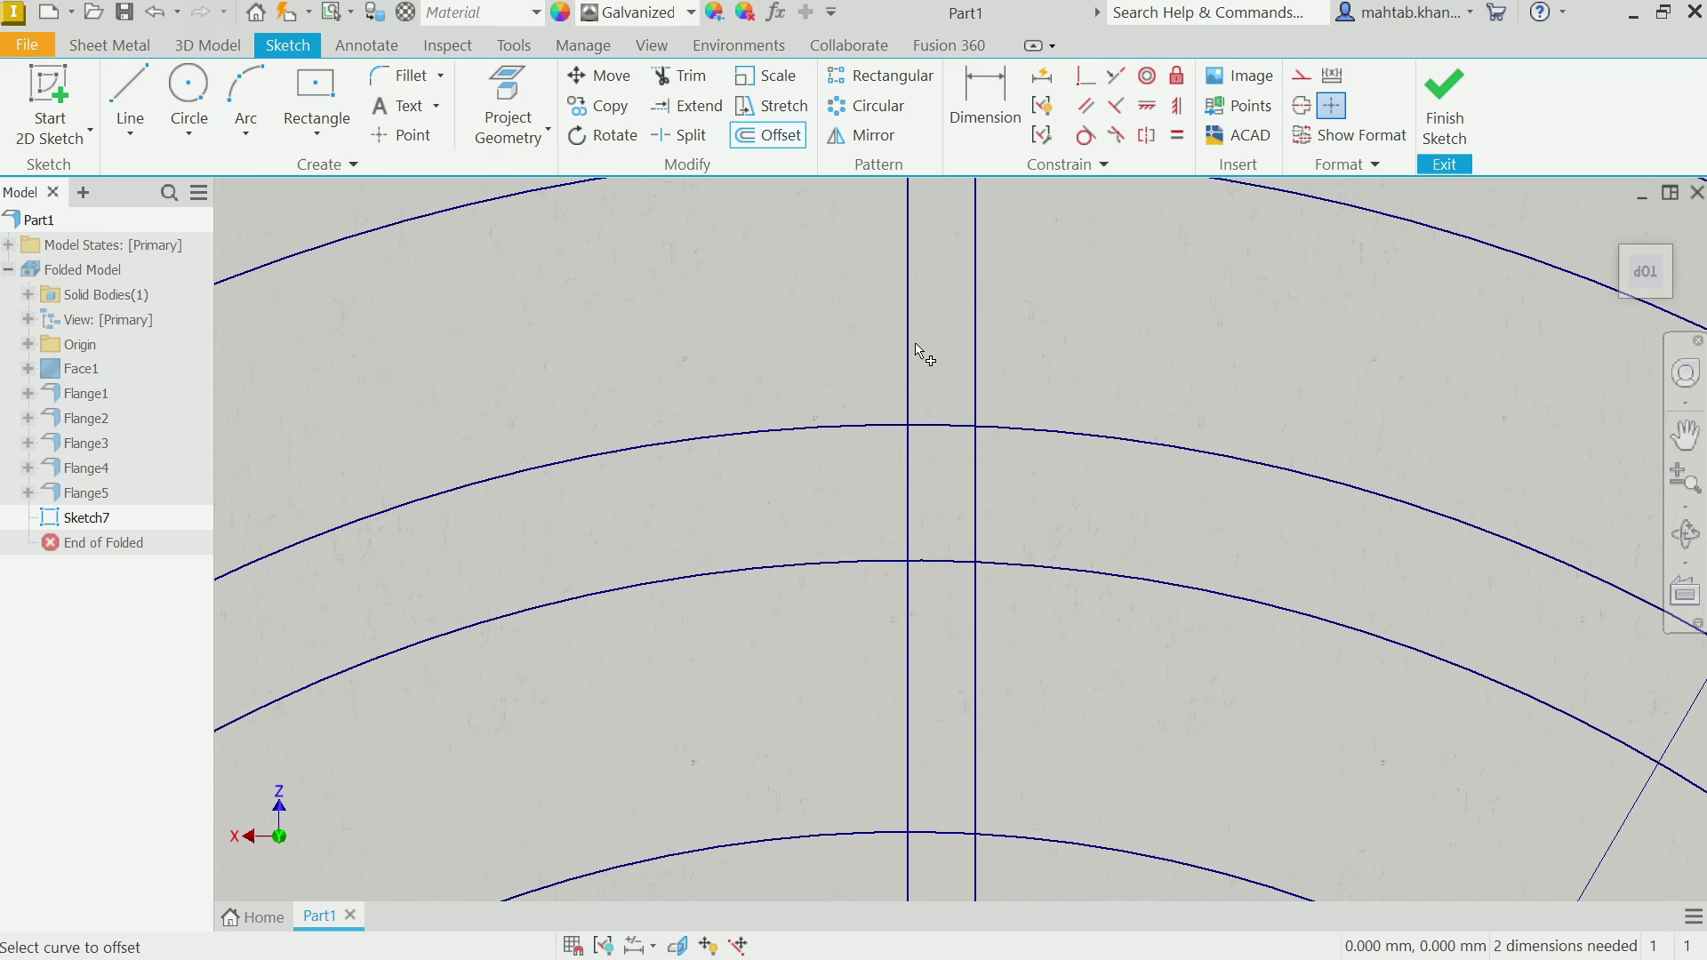
click(908, 349)
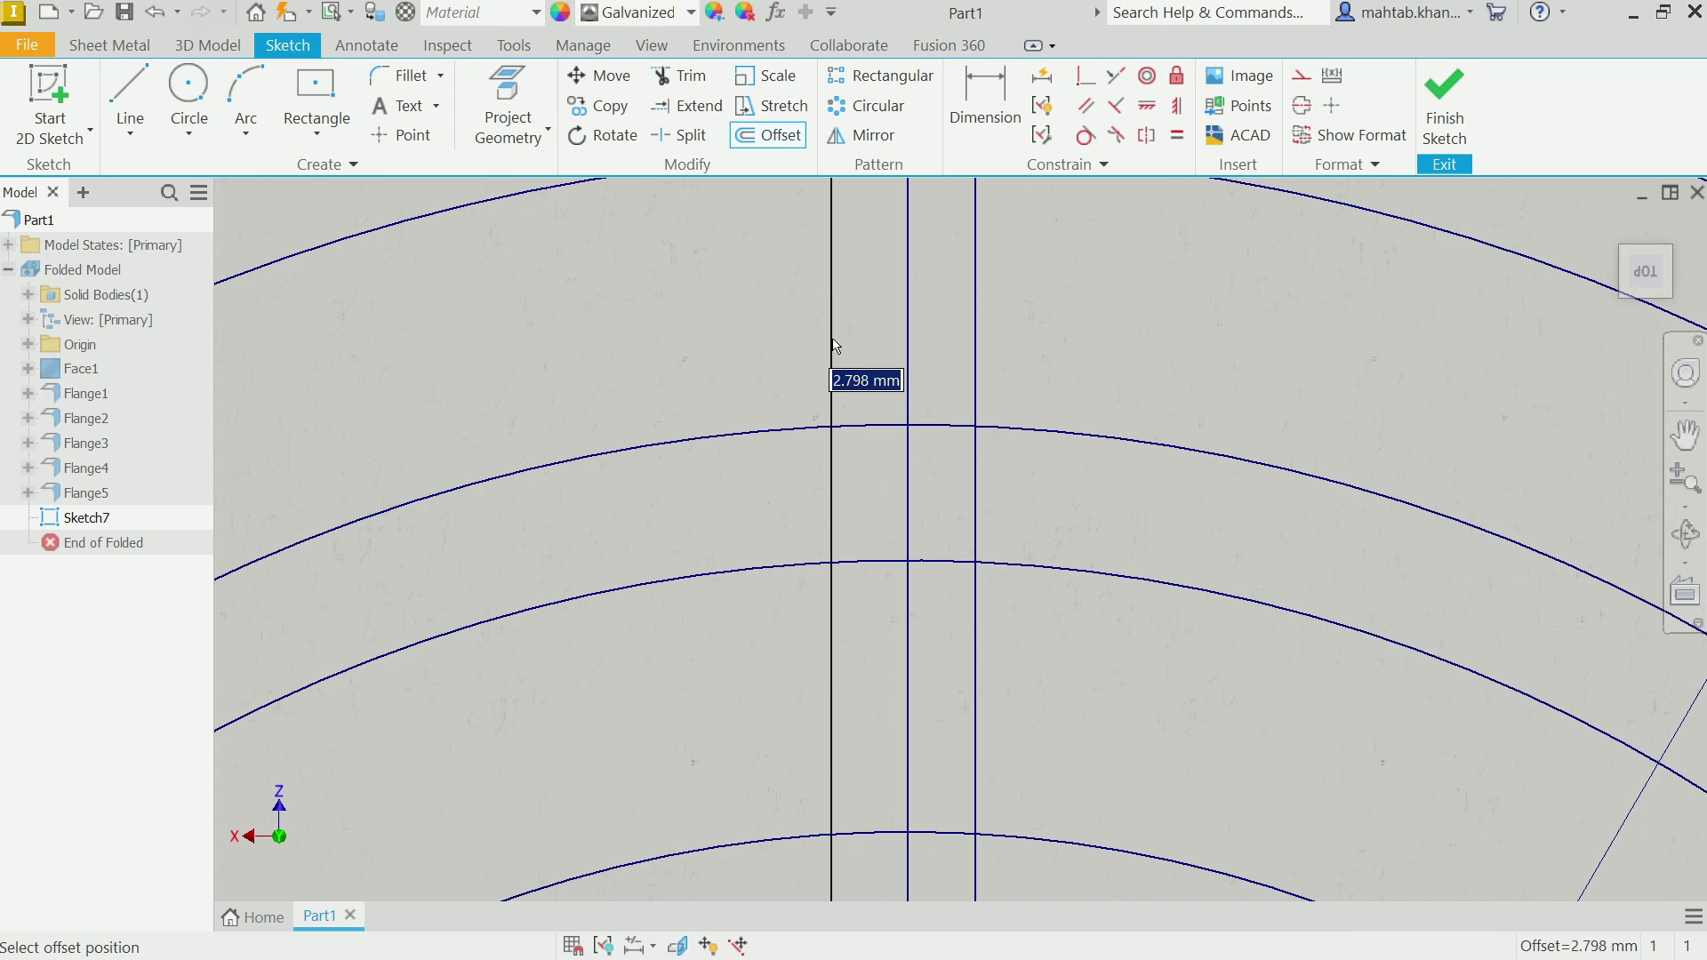
text(2.500)
key(Return)
scroll(1070, 356, down, 5)
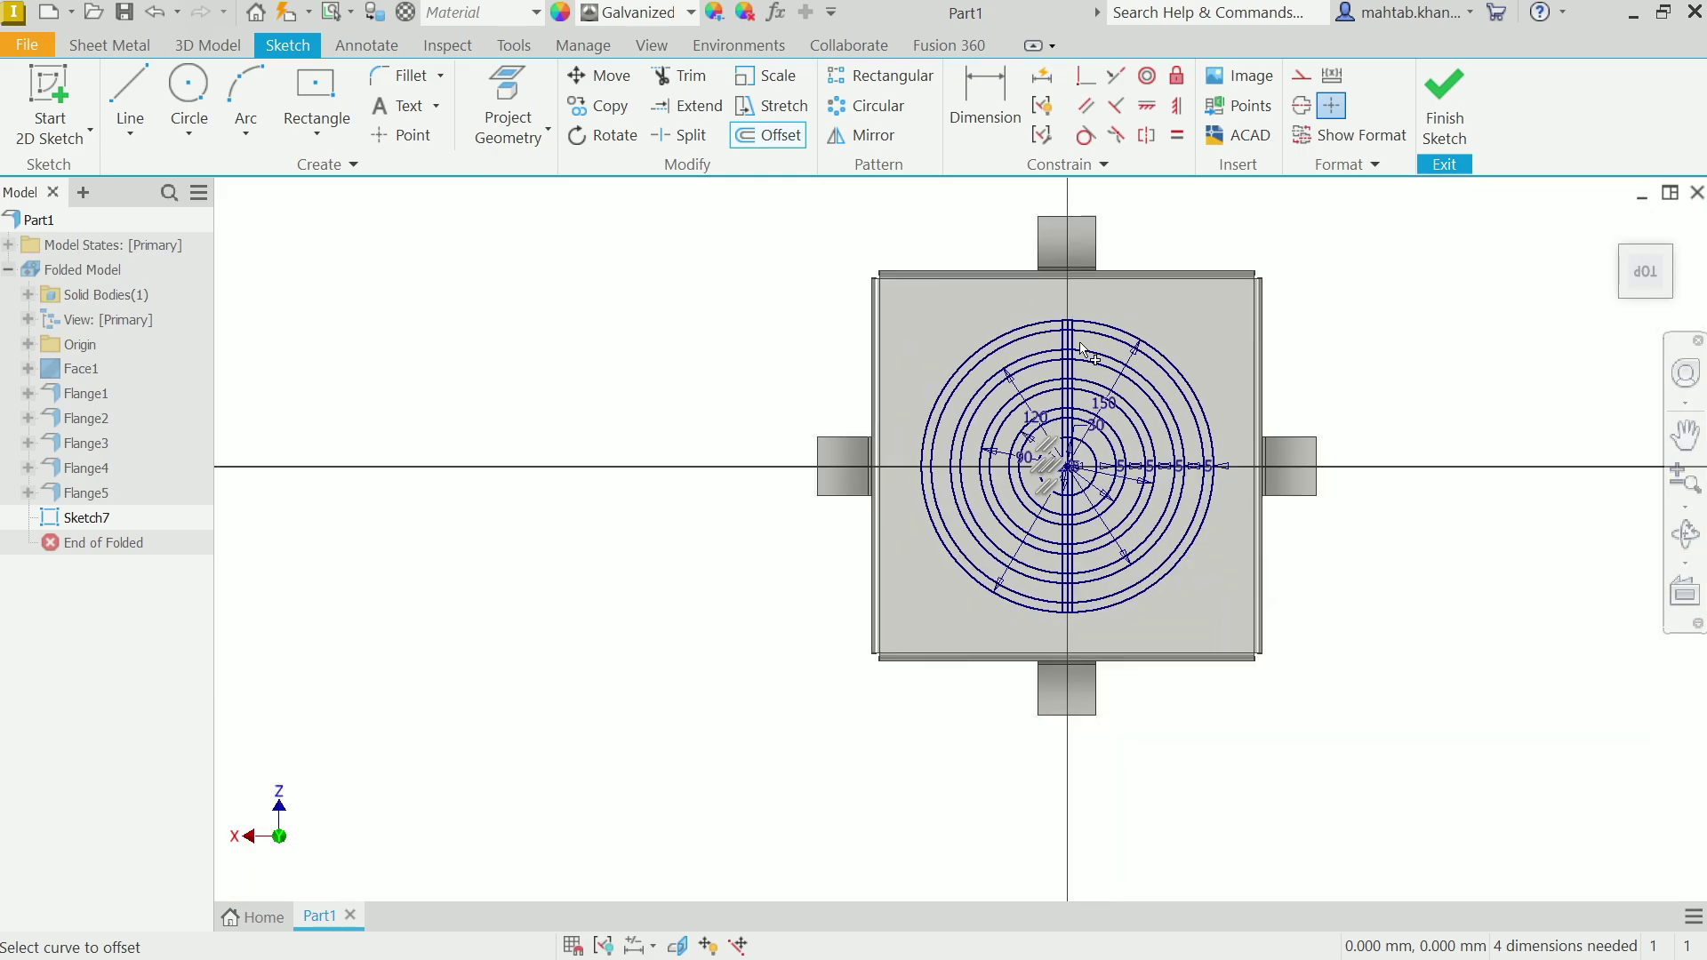
key(Escape)
scroll(1223, 425, up, 4)
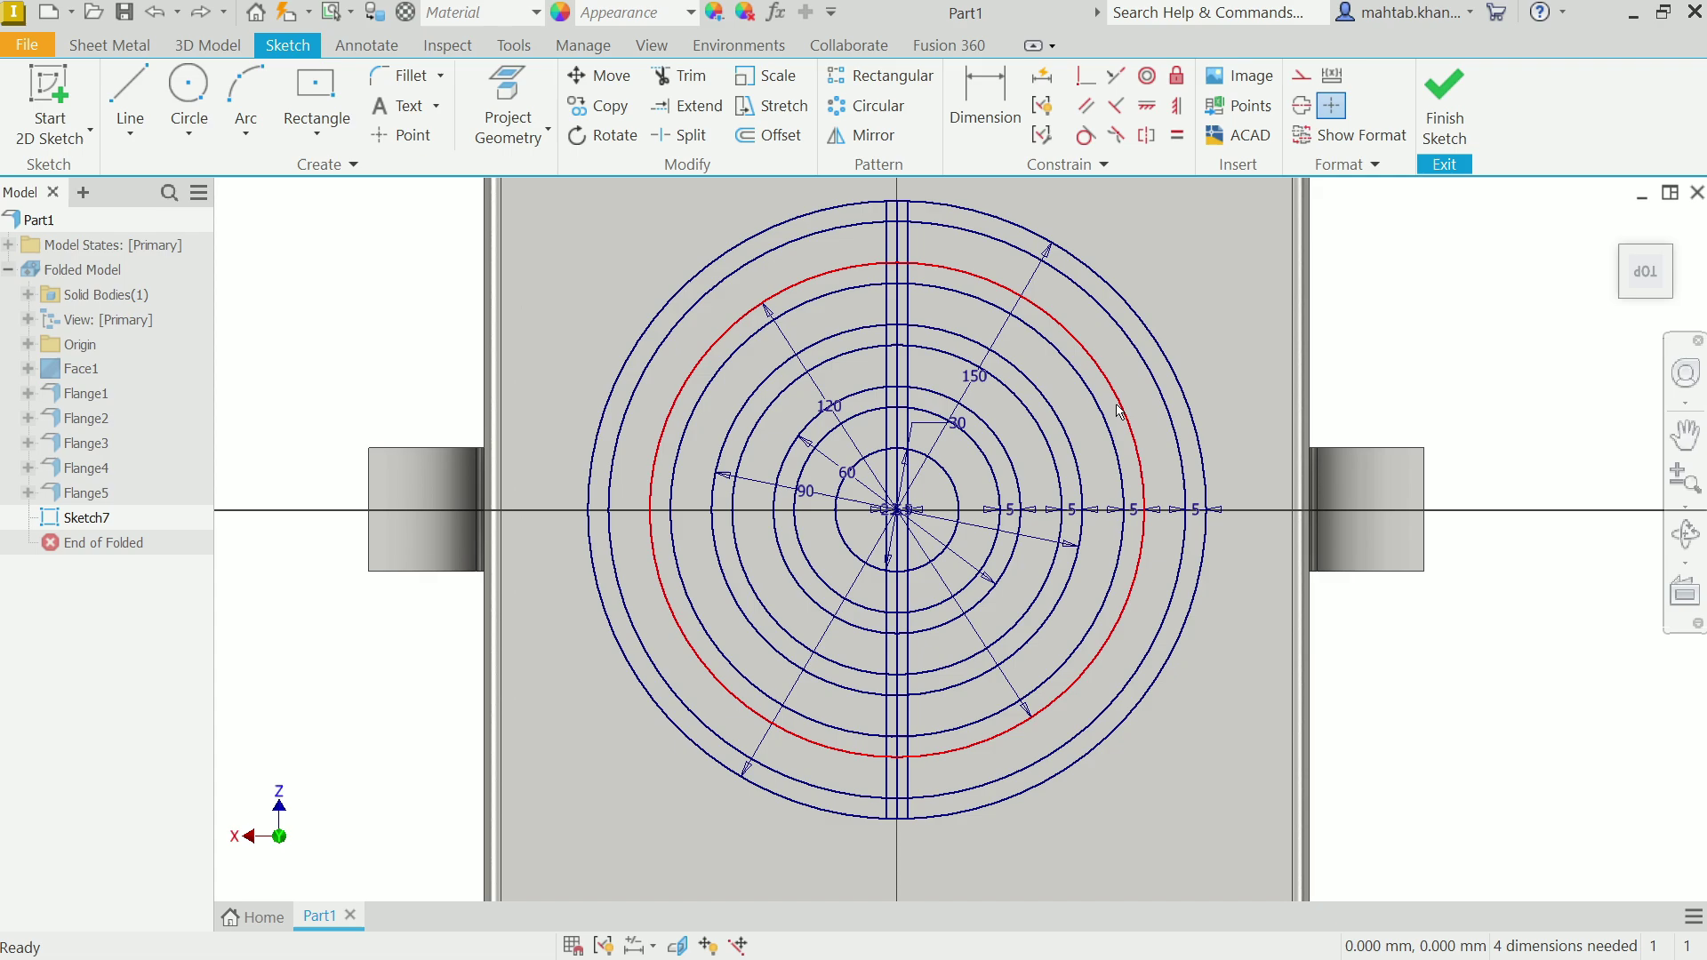
scroll(892, 216, up, 4)
scroll(893, 216, up, 5)
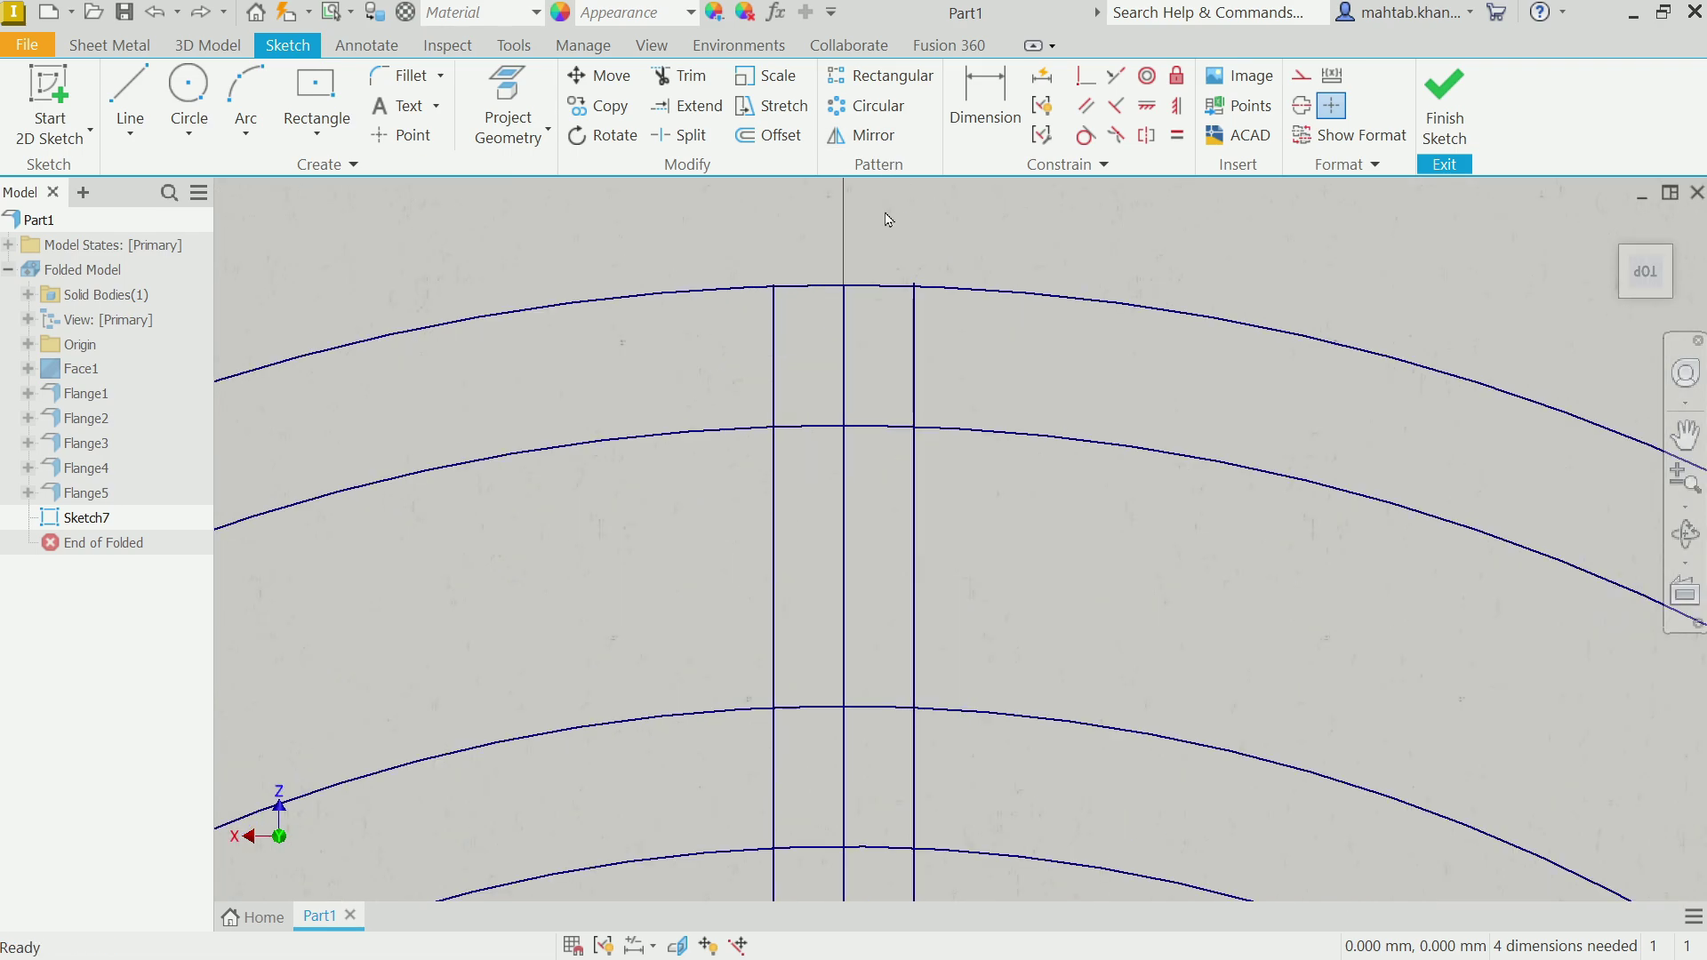
- Make both spoke lines' top endpoints coincident with the outer arc
click(1086, 78)
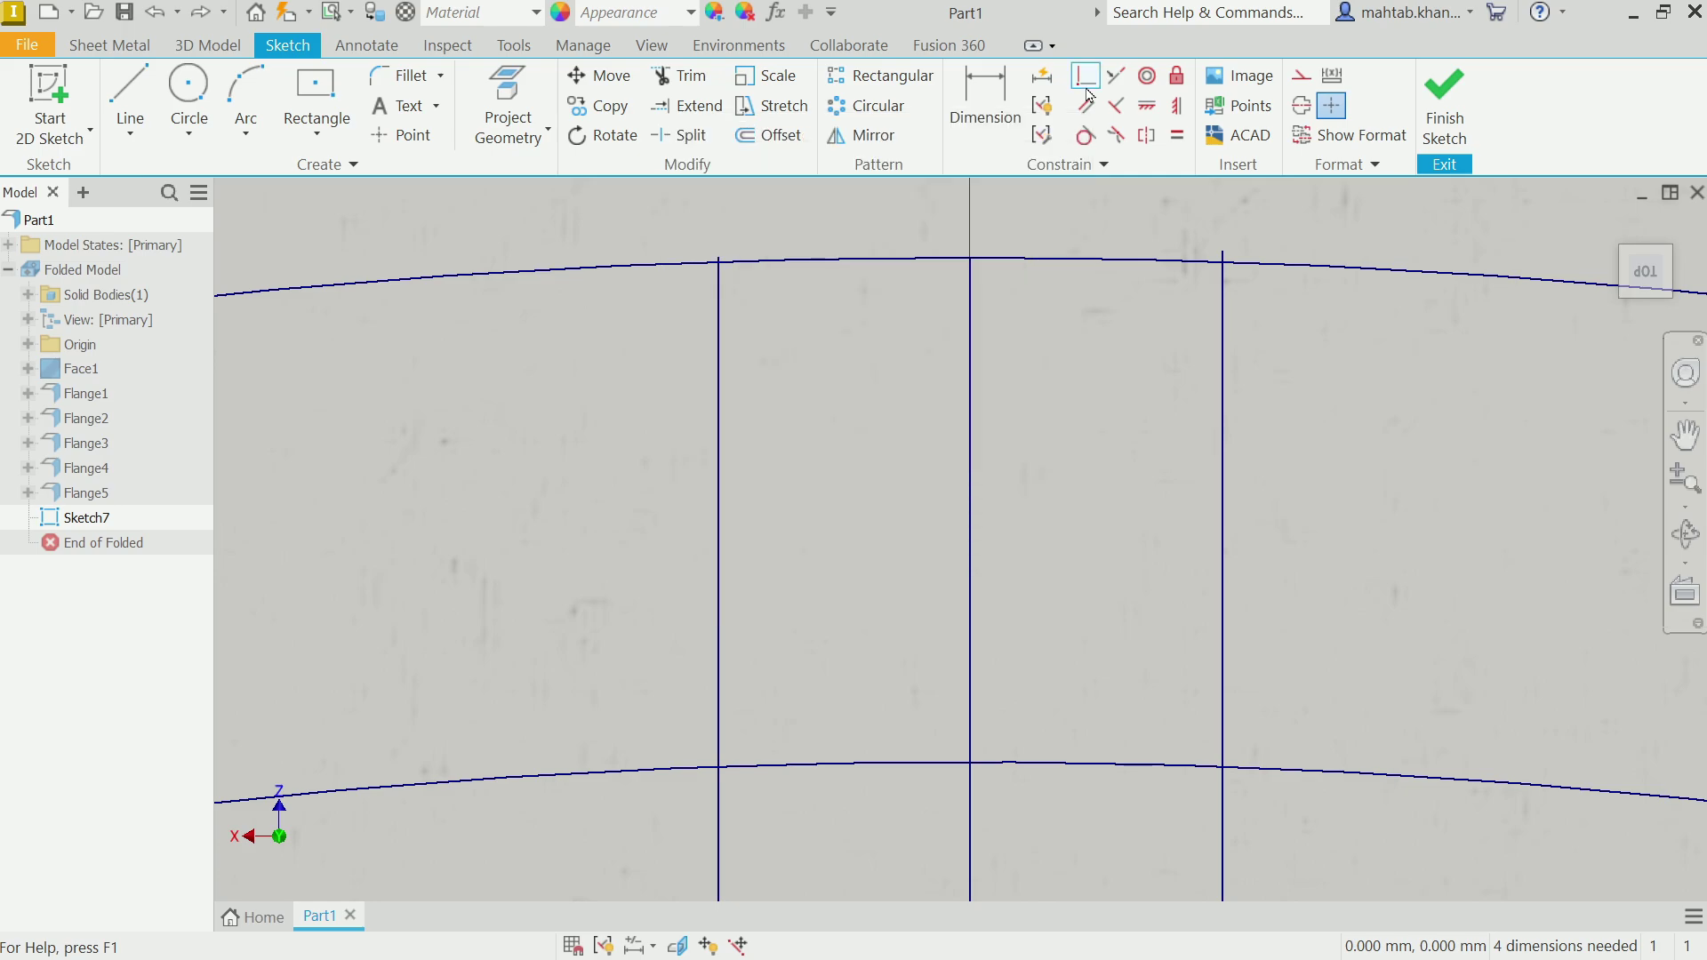
scroll(969, 272, up, 2)
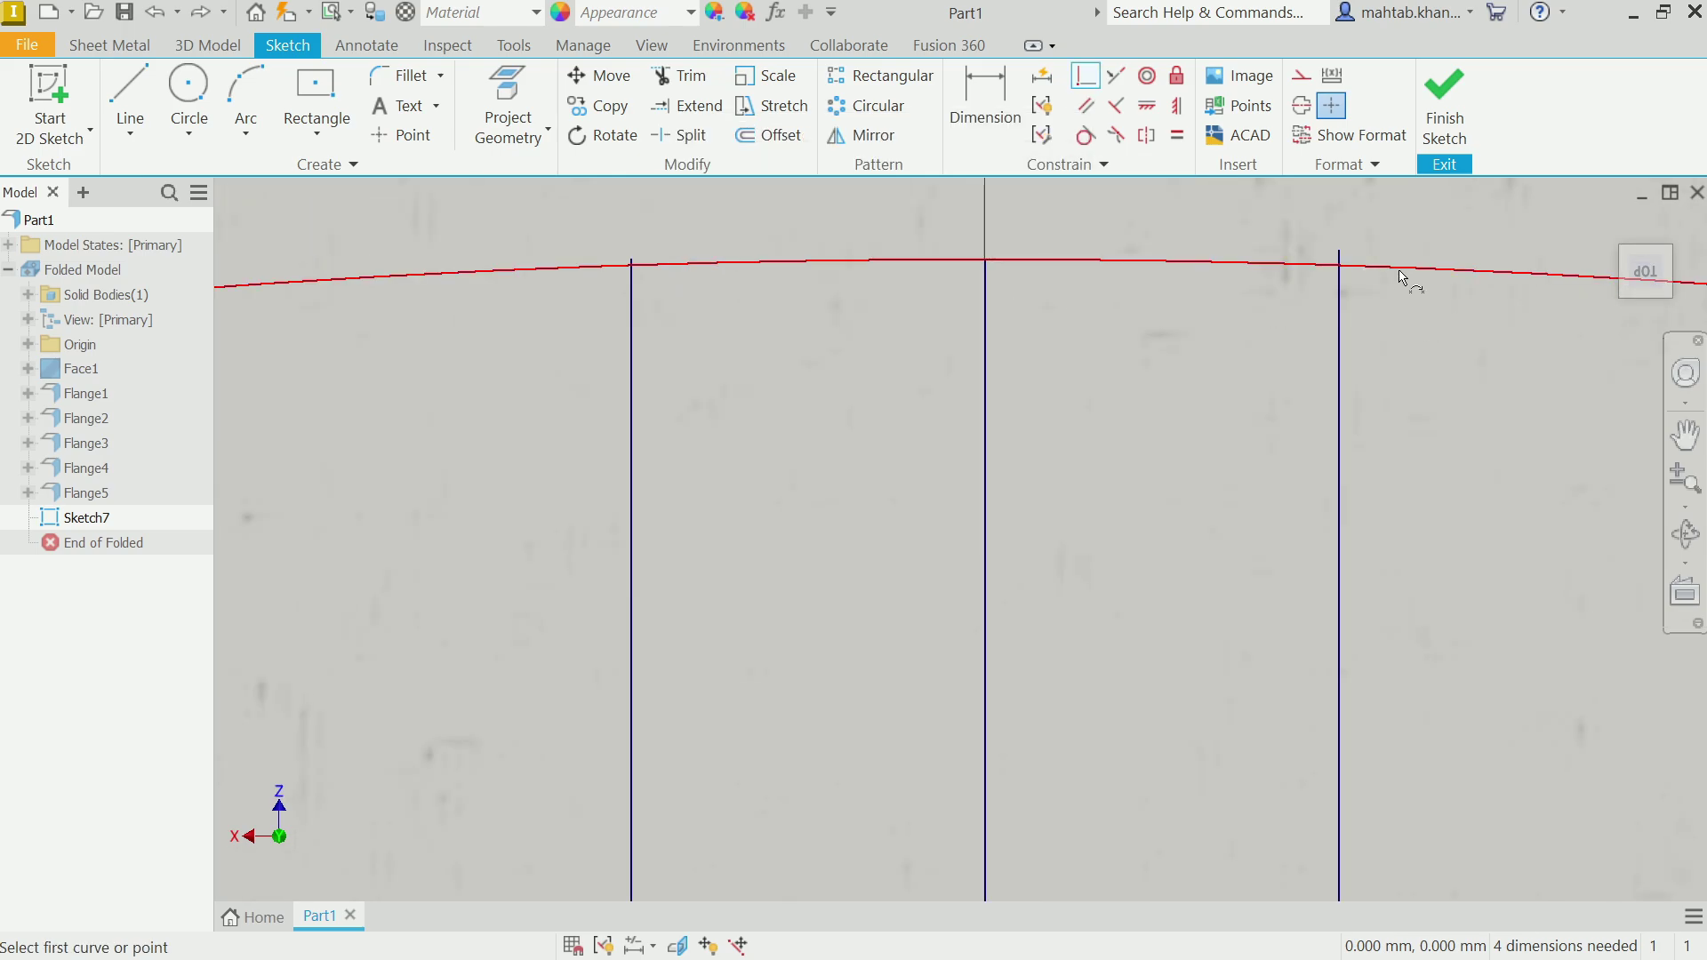
click(1340, 256)
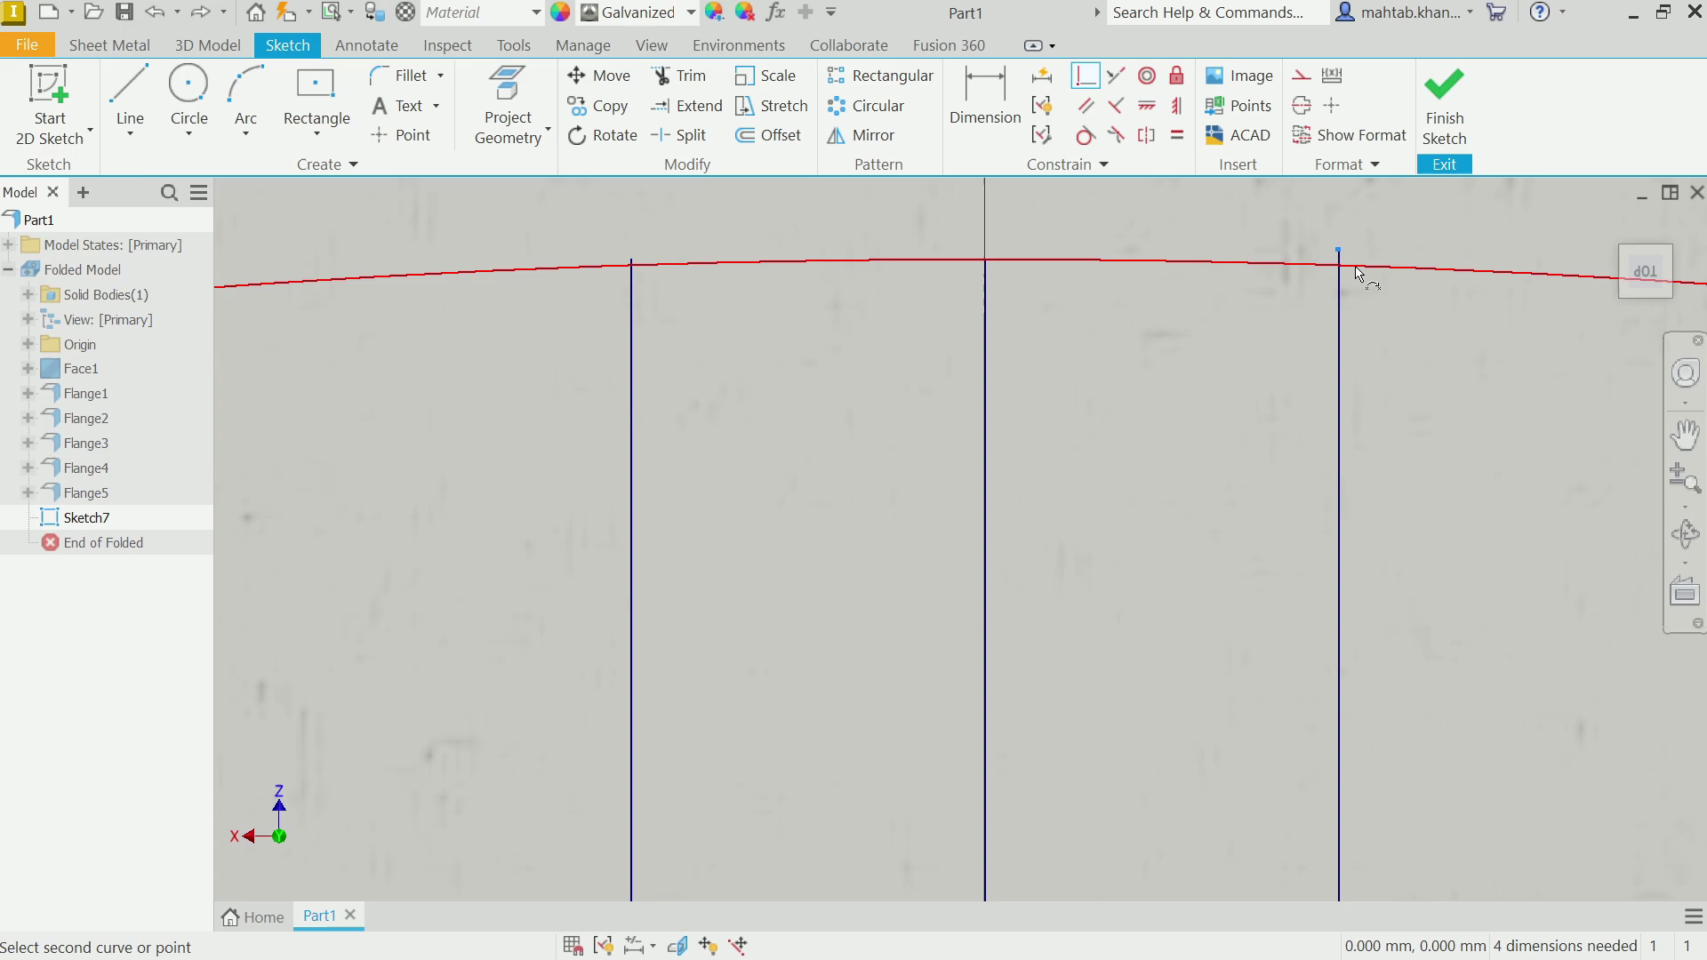
click(1341, 266)
click(631, 267)
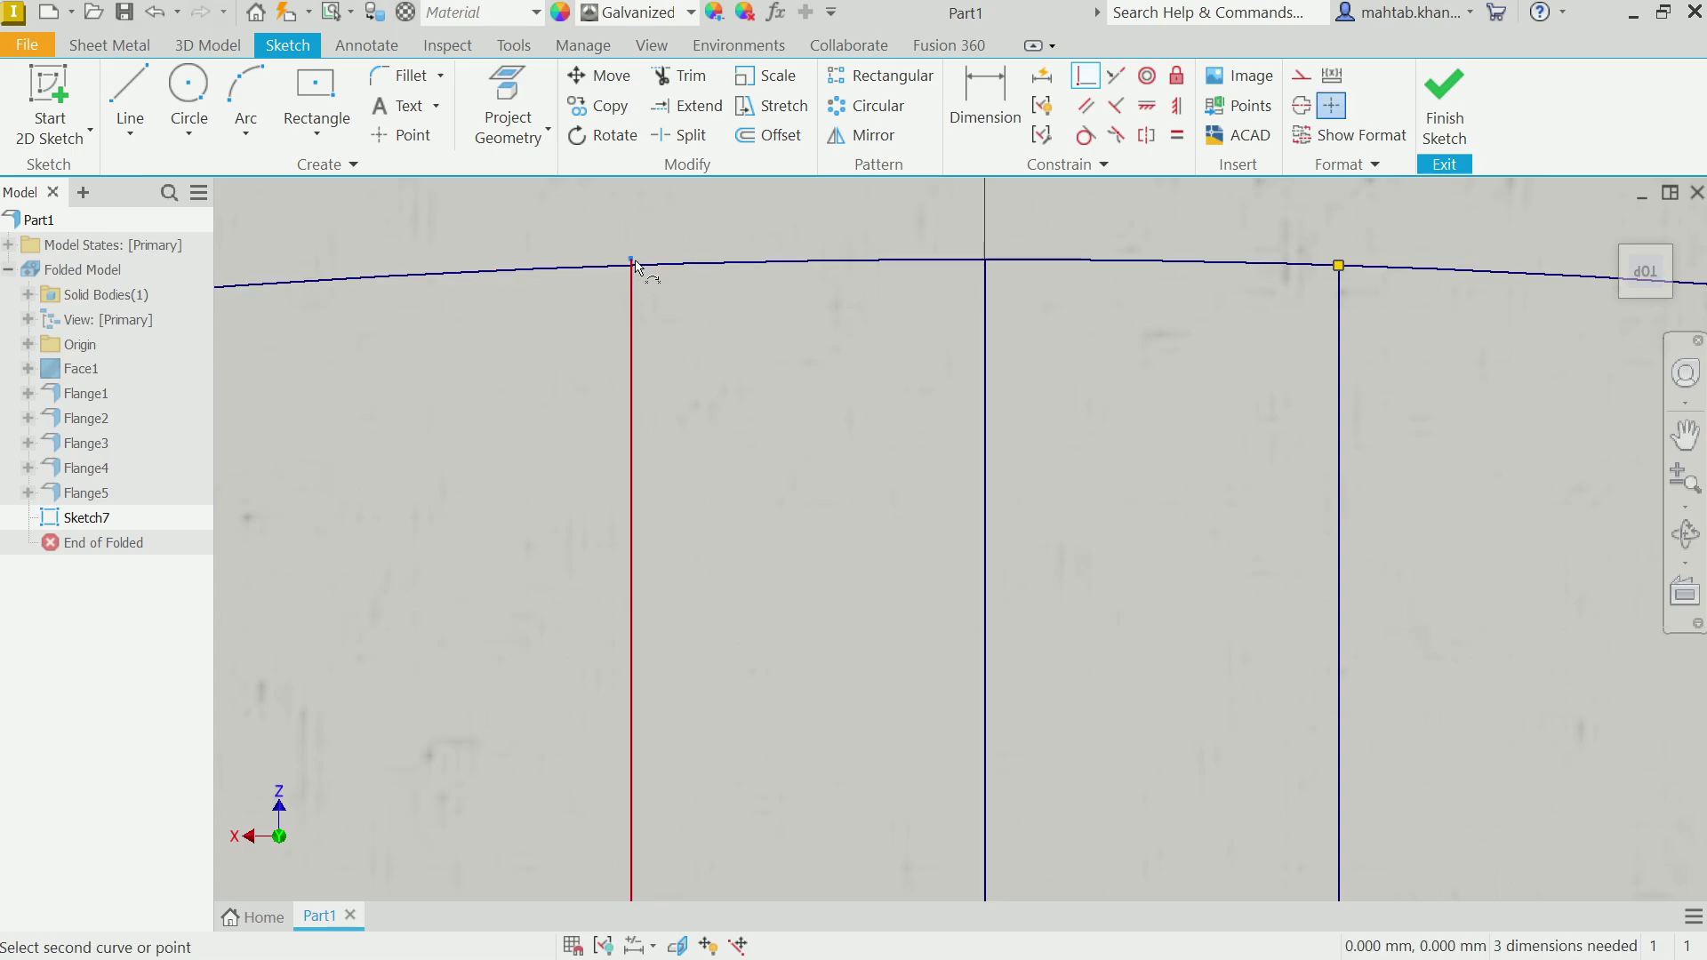
click(668, 265)
- Make the spoke lines' bottom endpoints coincident with the outer arc, fully constraining the sketch
scroll(1093, 605, down, 6)
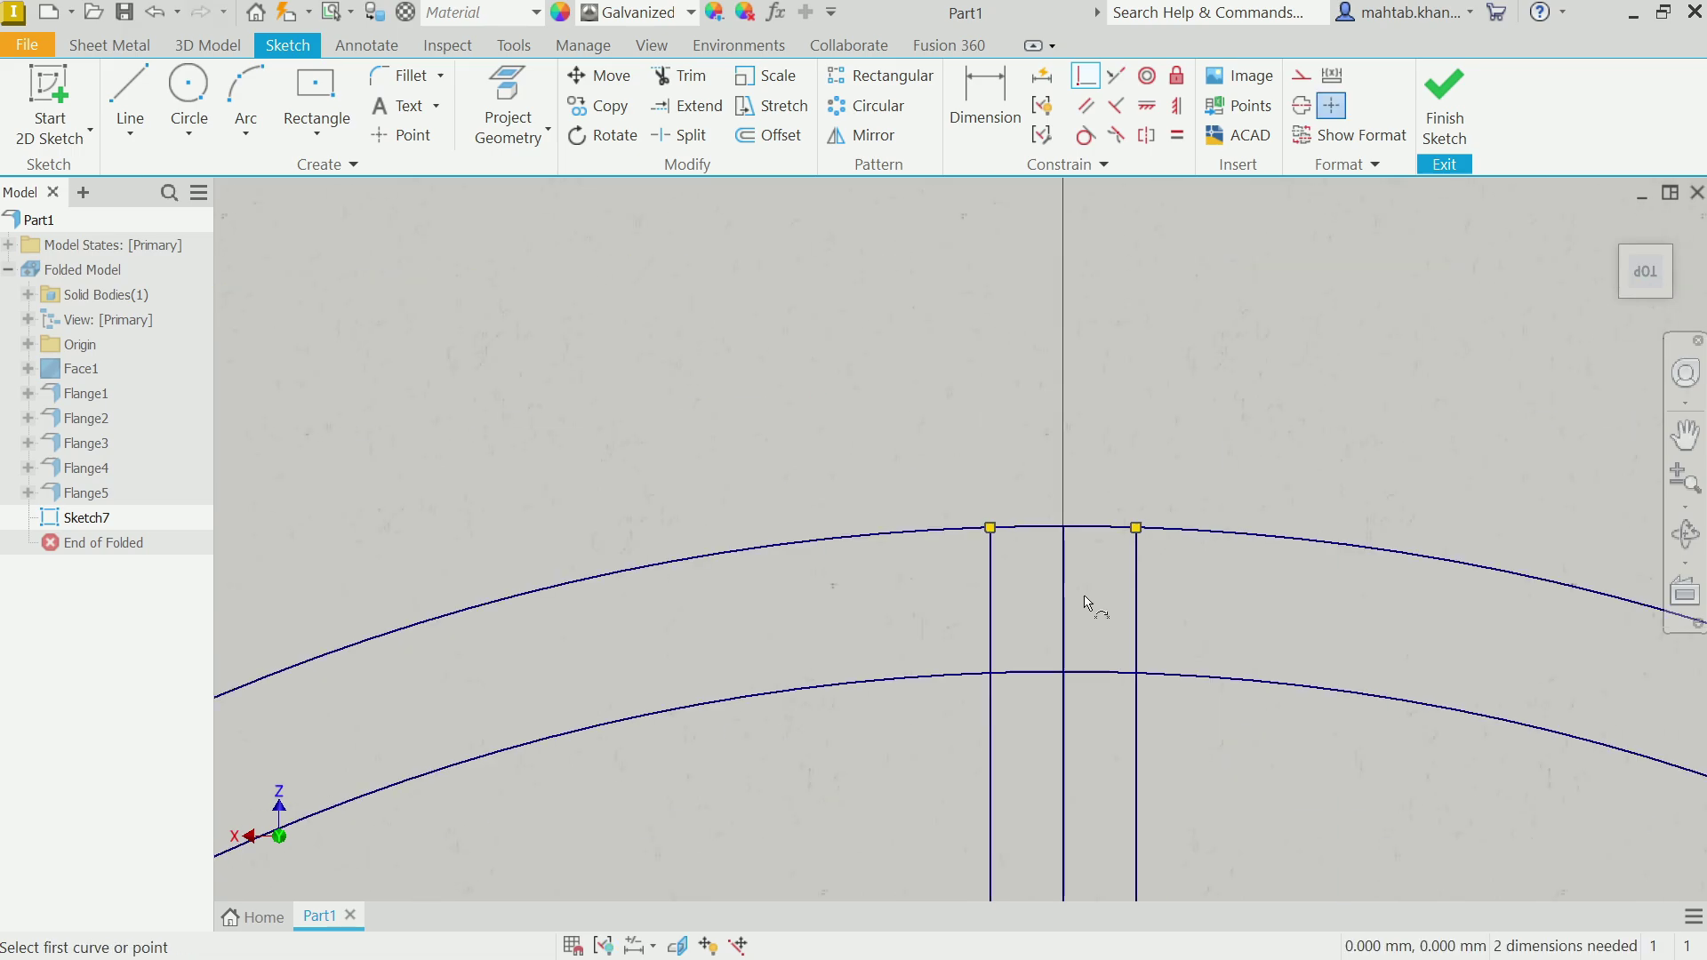
scroll(1120, 792, up, 6)
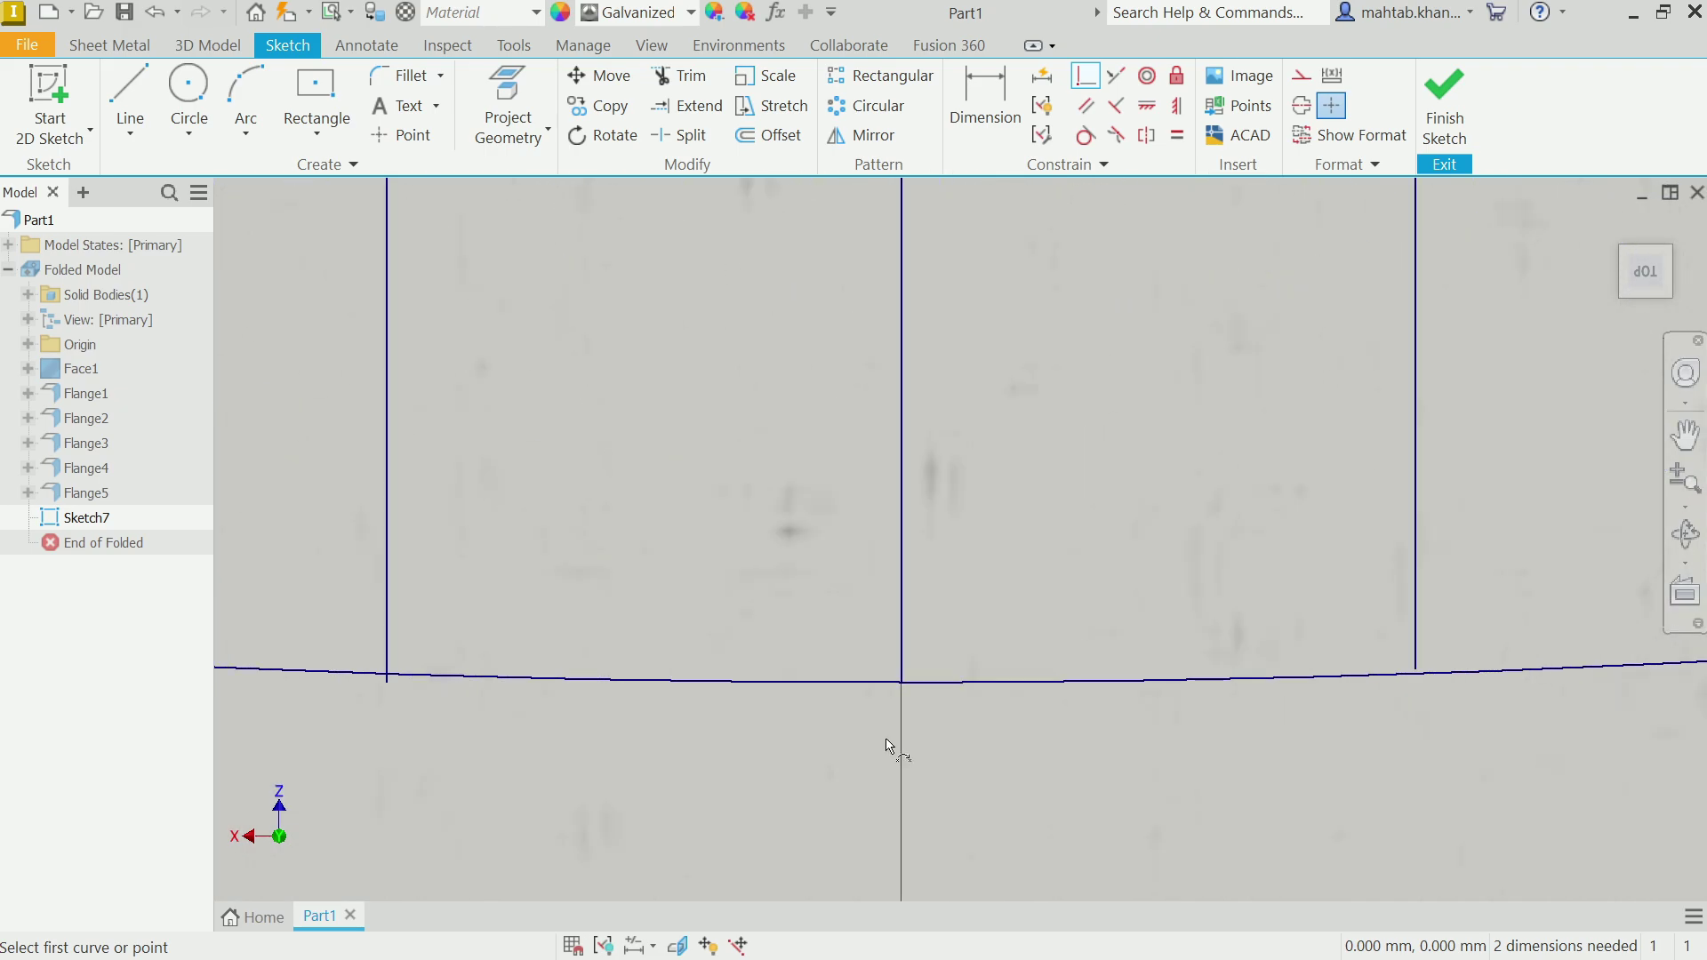
scroll(334, 676, up, 3)
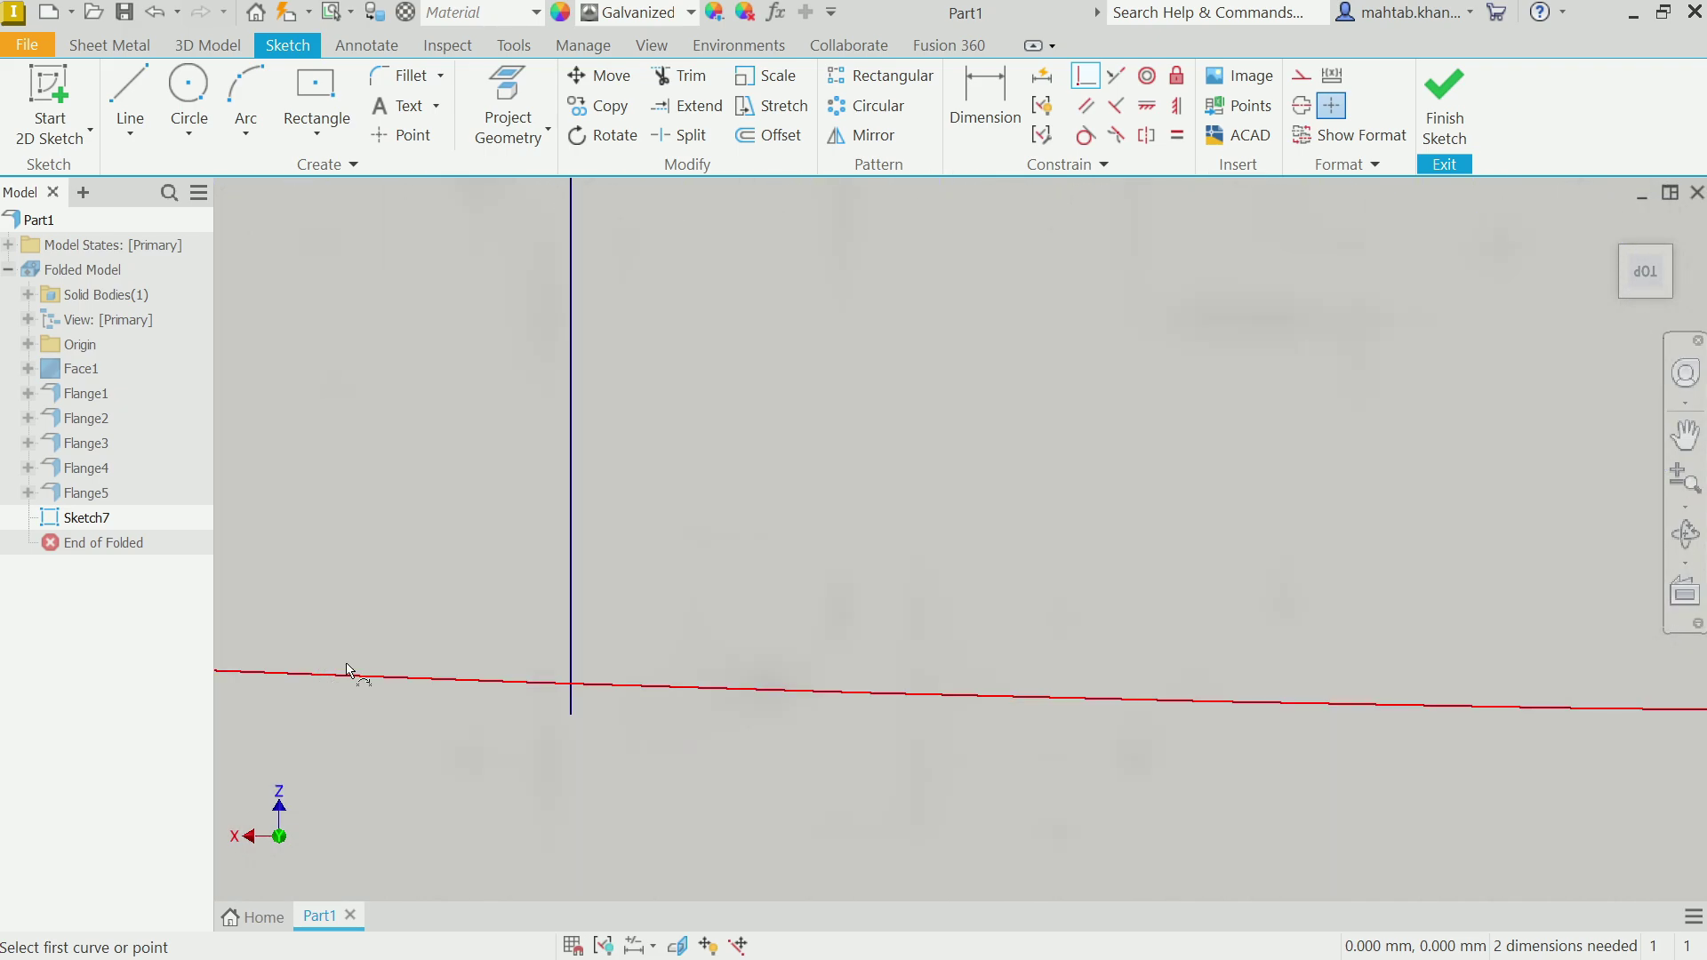
click(571, 714)
click(602, 693)
scroll(1212, 690, down, 5)
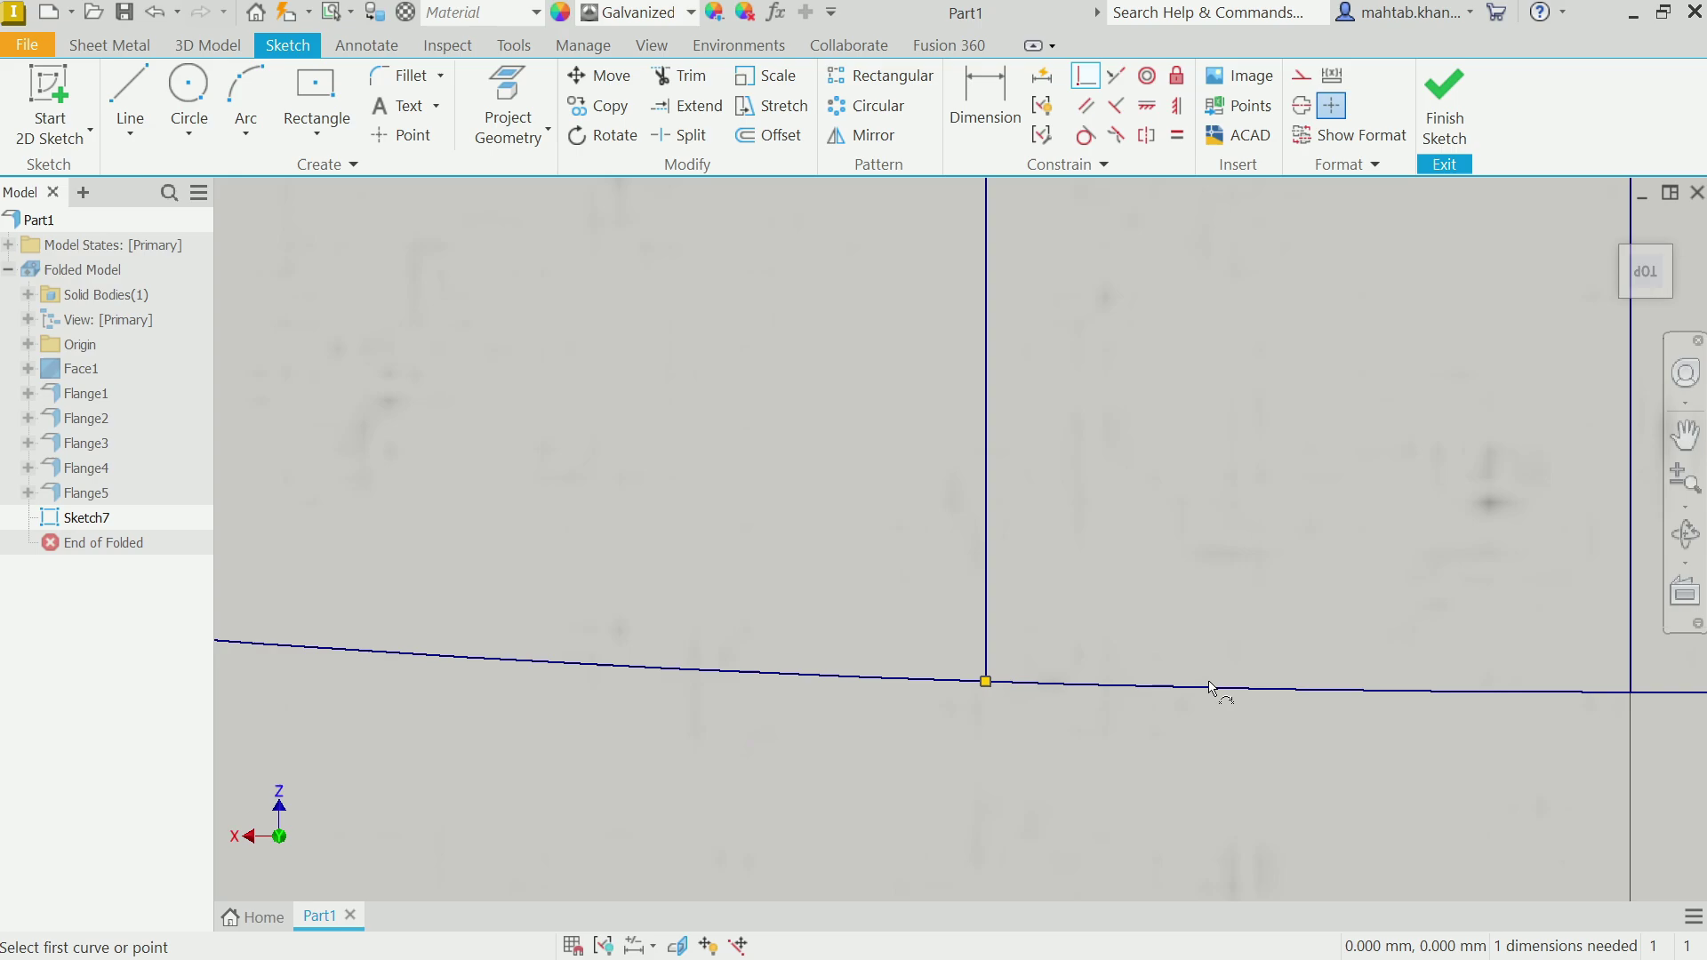
scroll(1539, 690, up, 5)
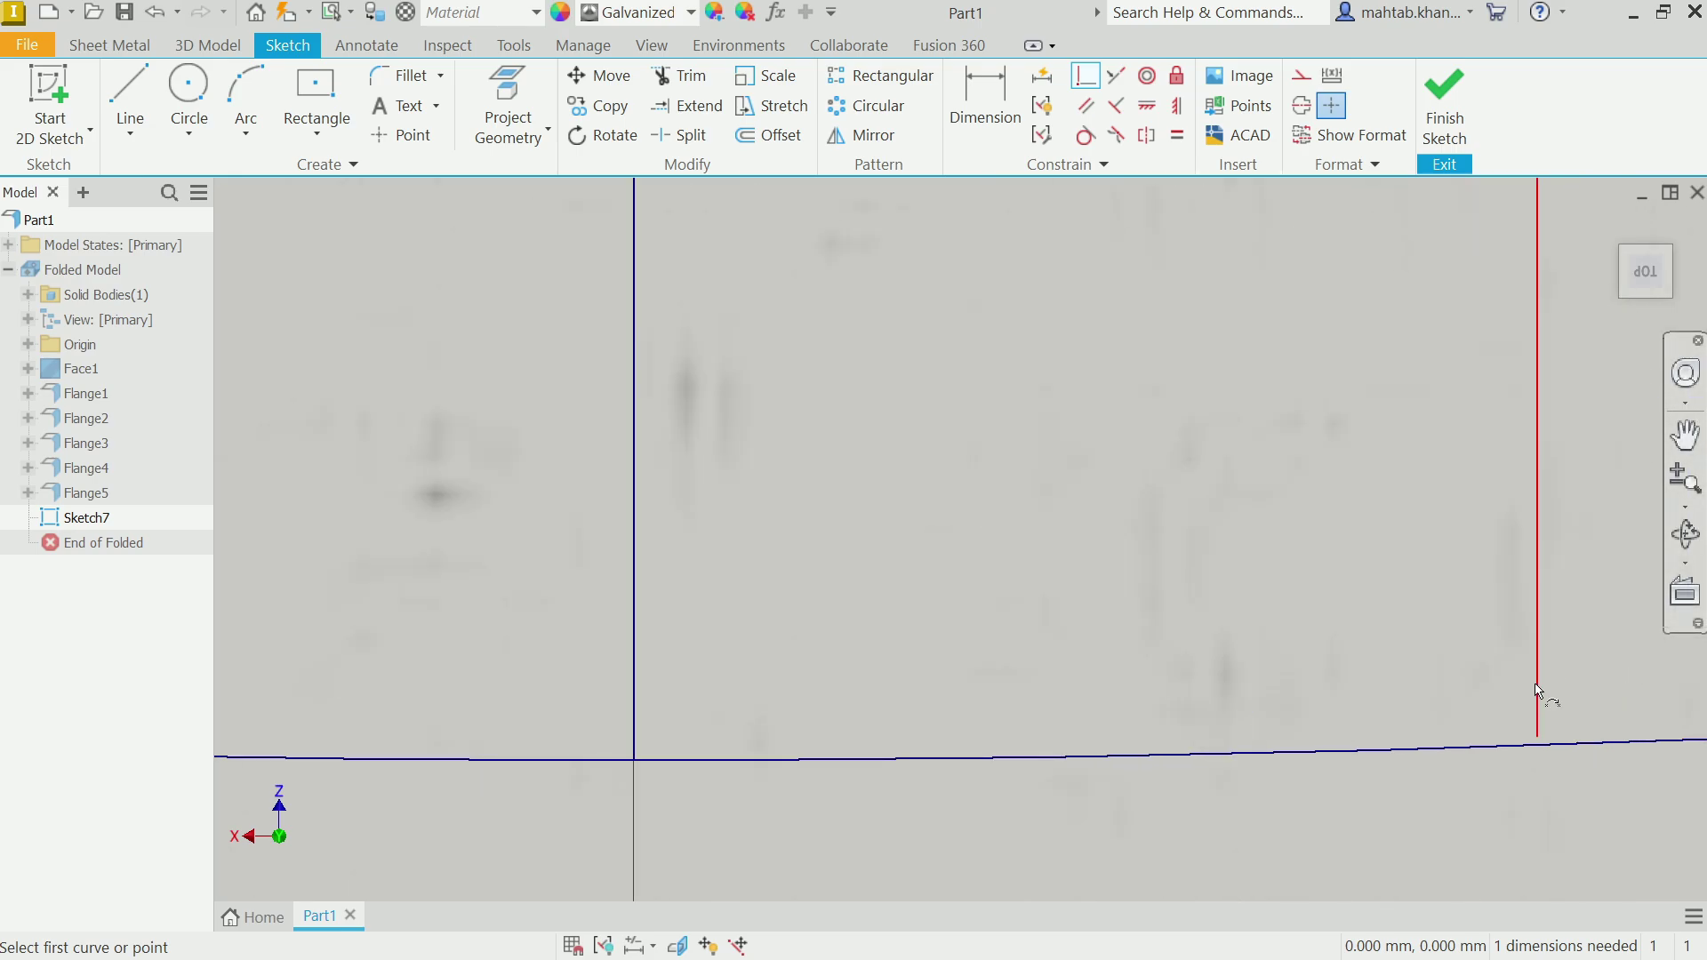
click(1538, 745)
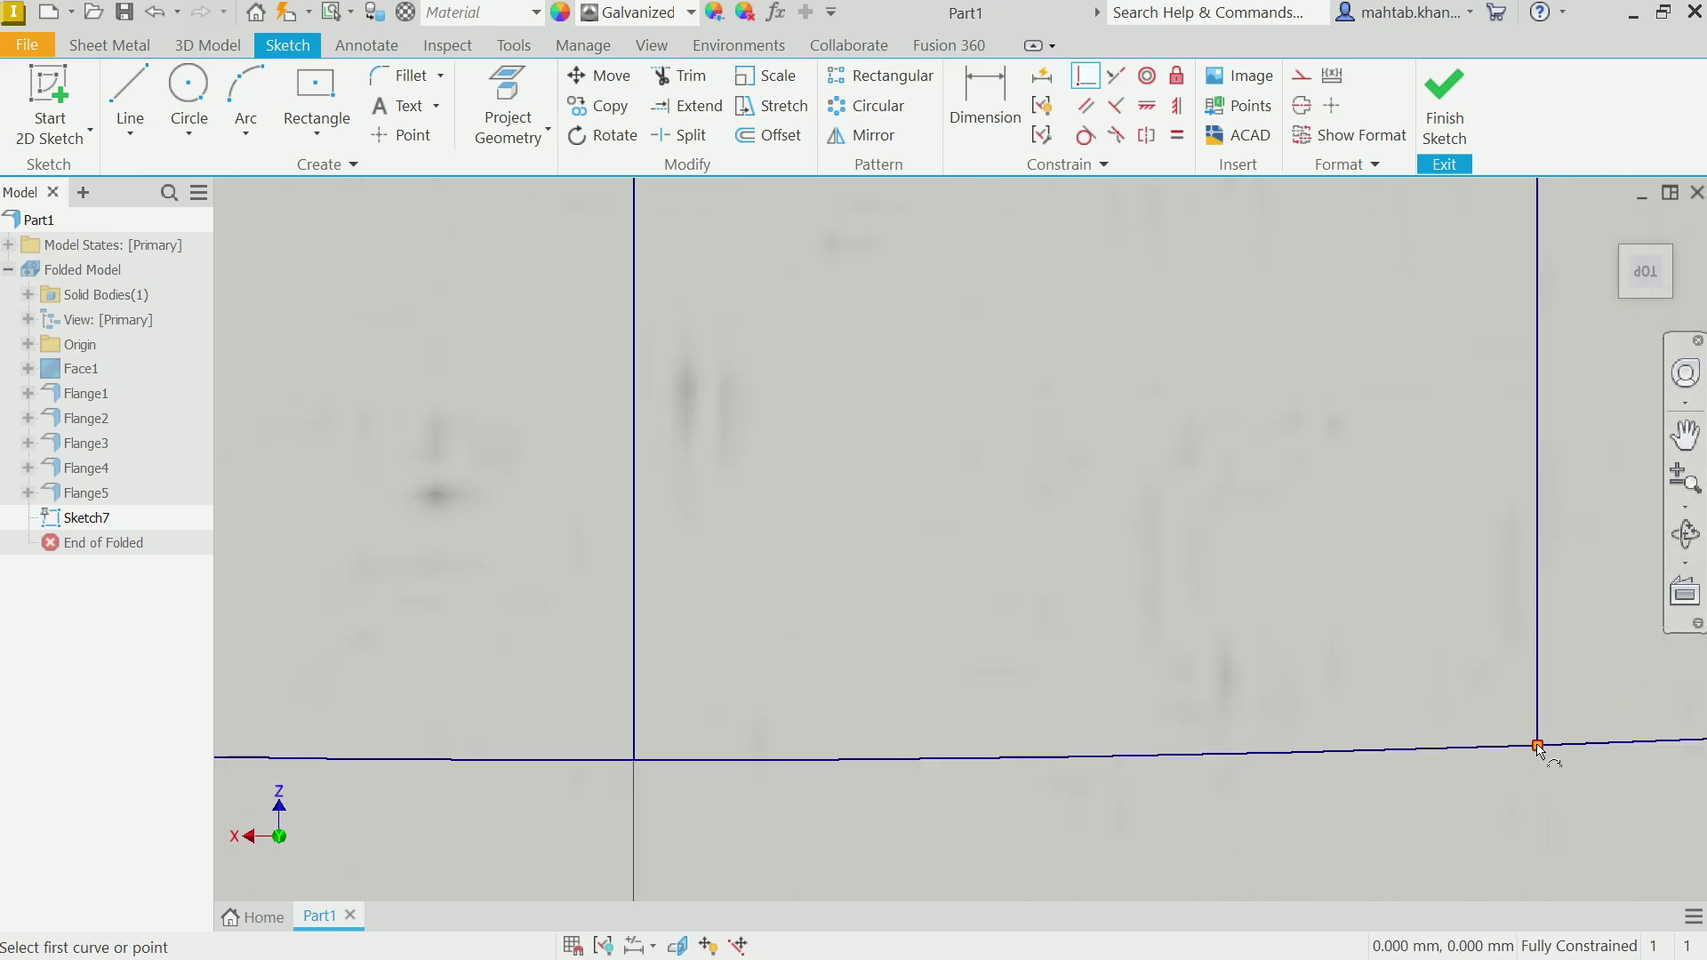
right_click(1296, 556)
click(1383, 552)
scroll(1347, 537, down, 10)
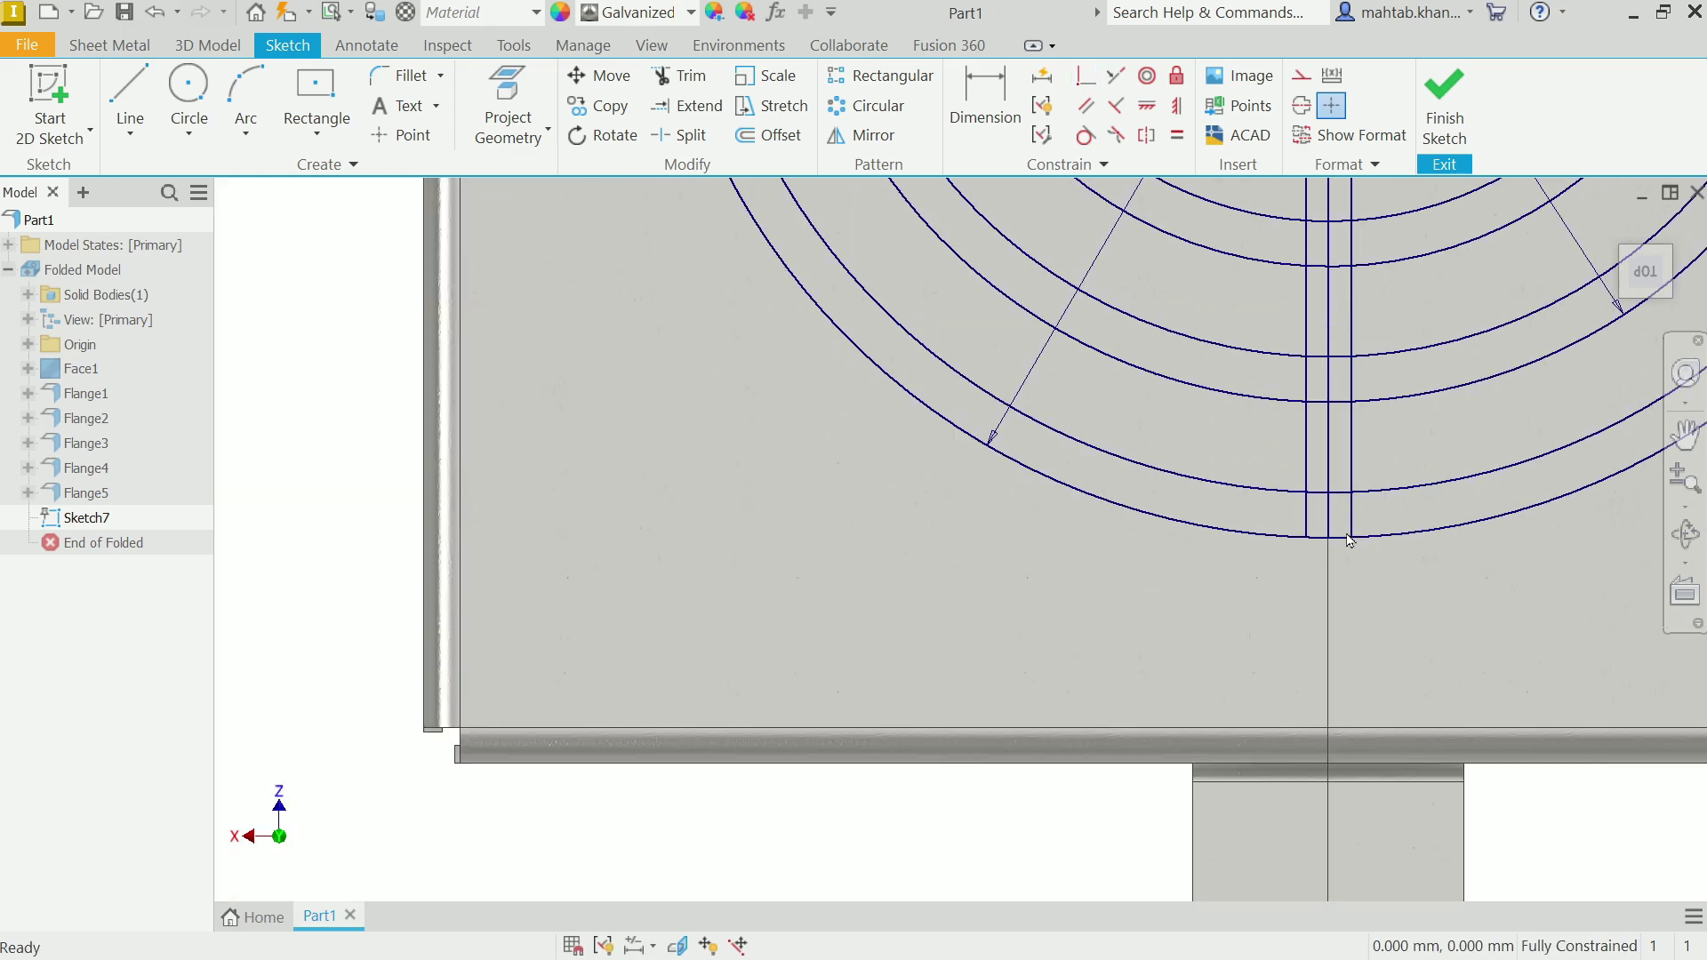
scroll(1347, 537, up, 6)
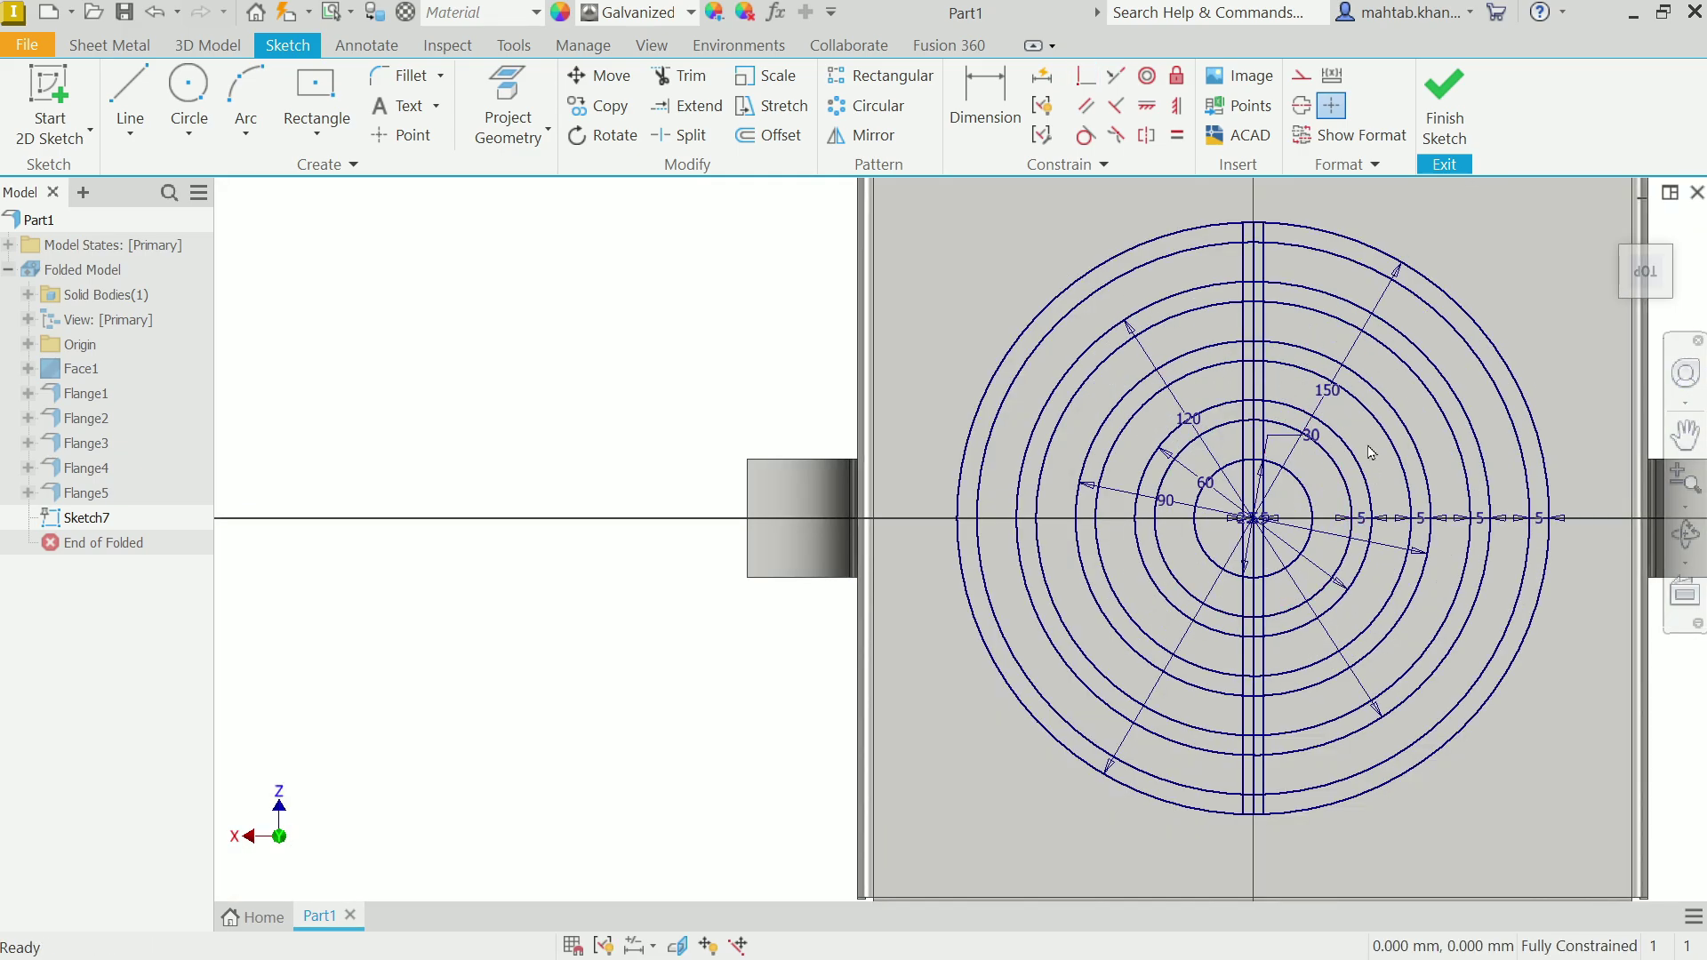
scroll(1372, 453, down, 3)
scroll(722, 444, up, 4)
scroll(722, 441, down, 4)
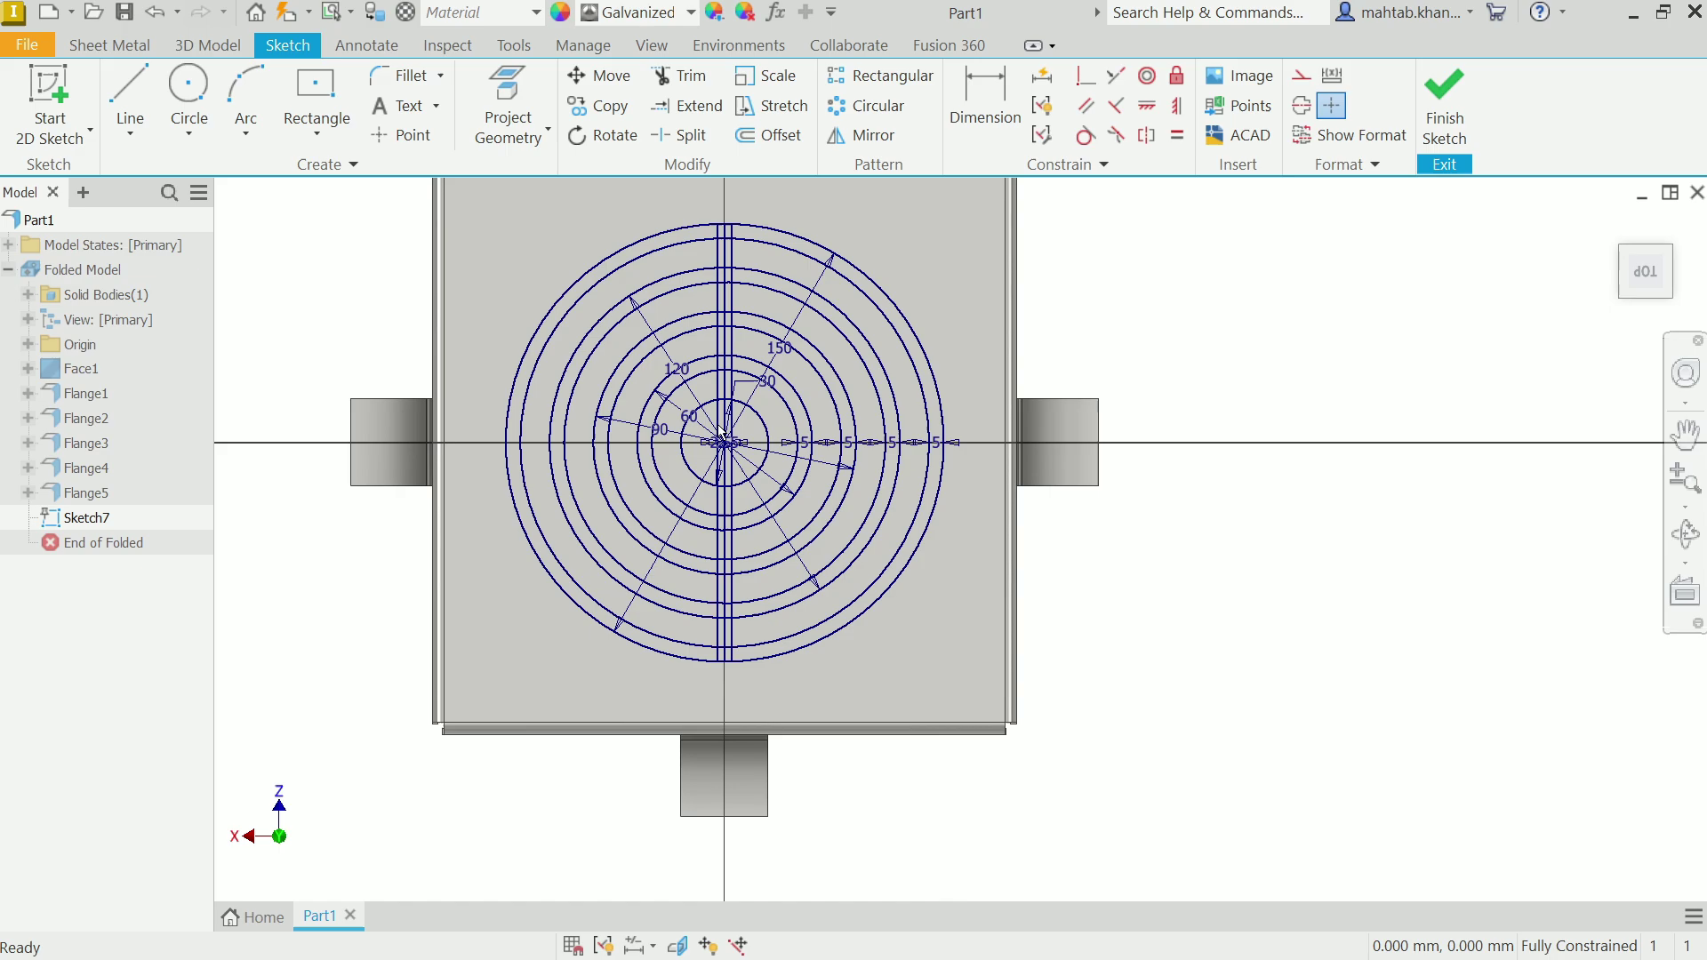
- Circular-pattern the two spoke lines 6 times over 360° about the circle centre
click(882, 108)
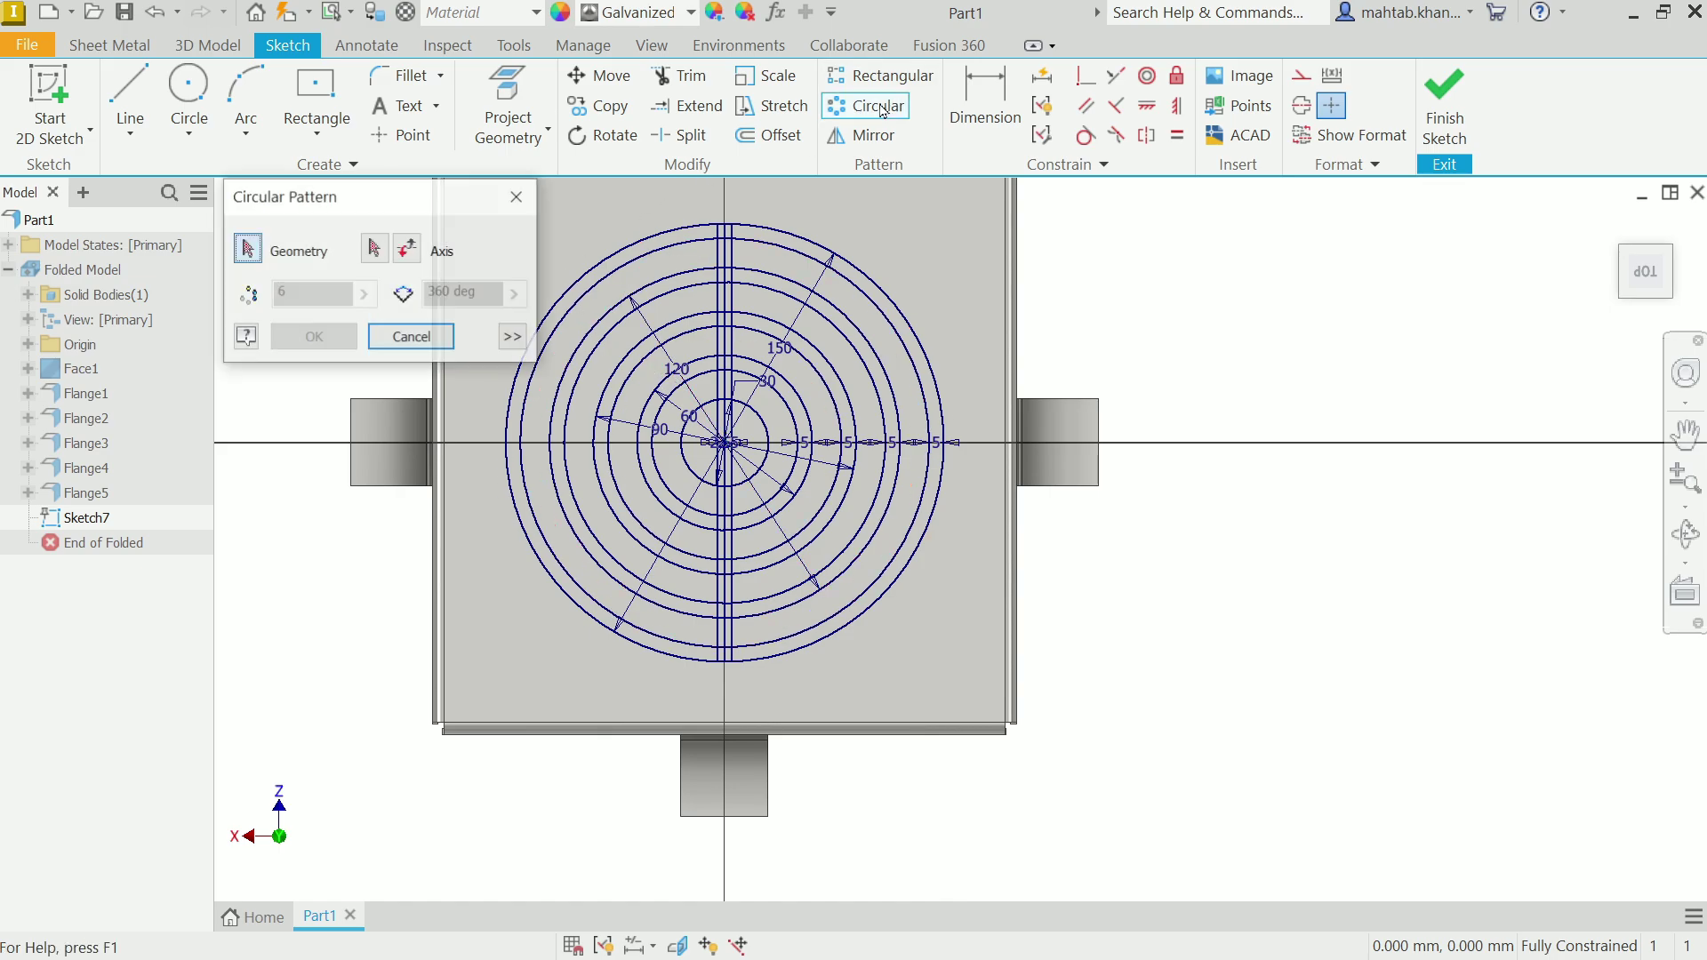
scroll(722, 282, up, 5)
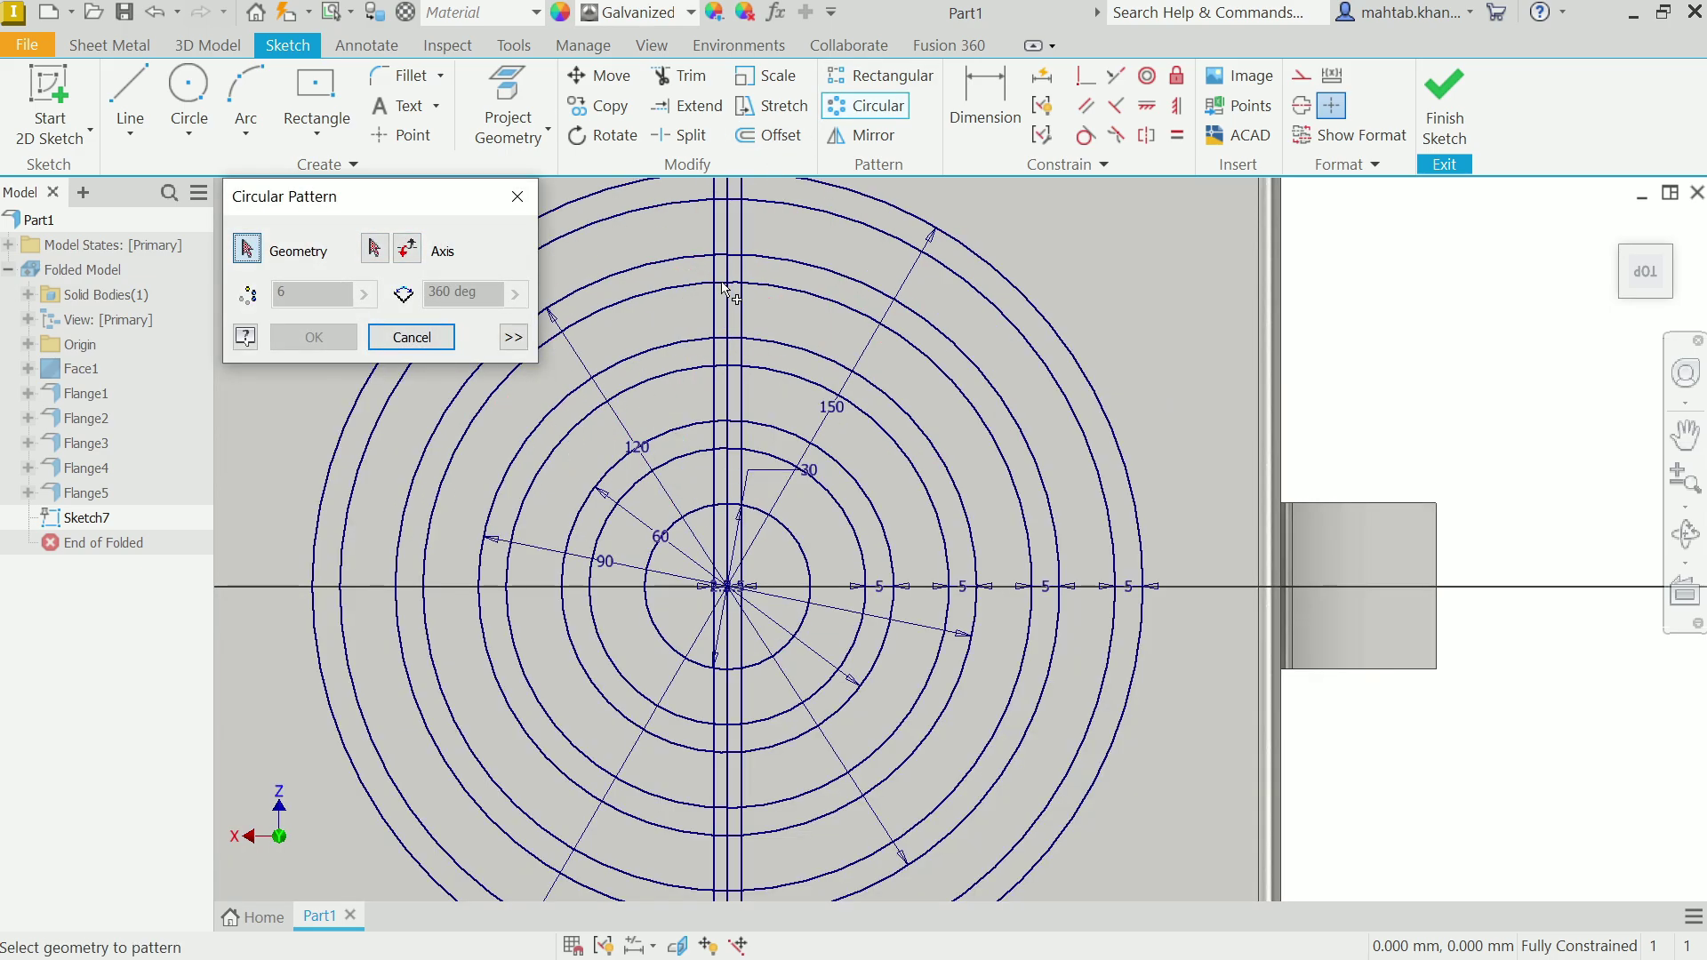
click(758, 331)
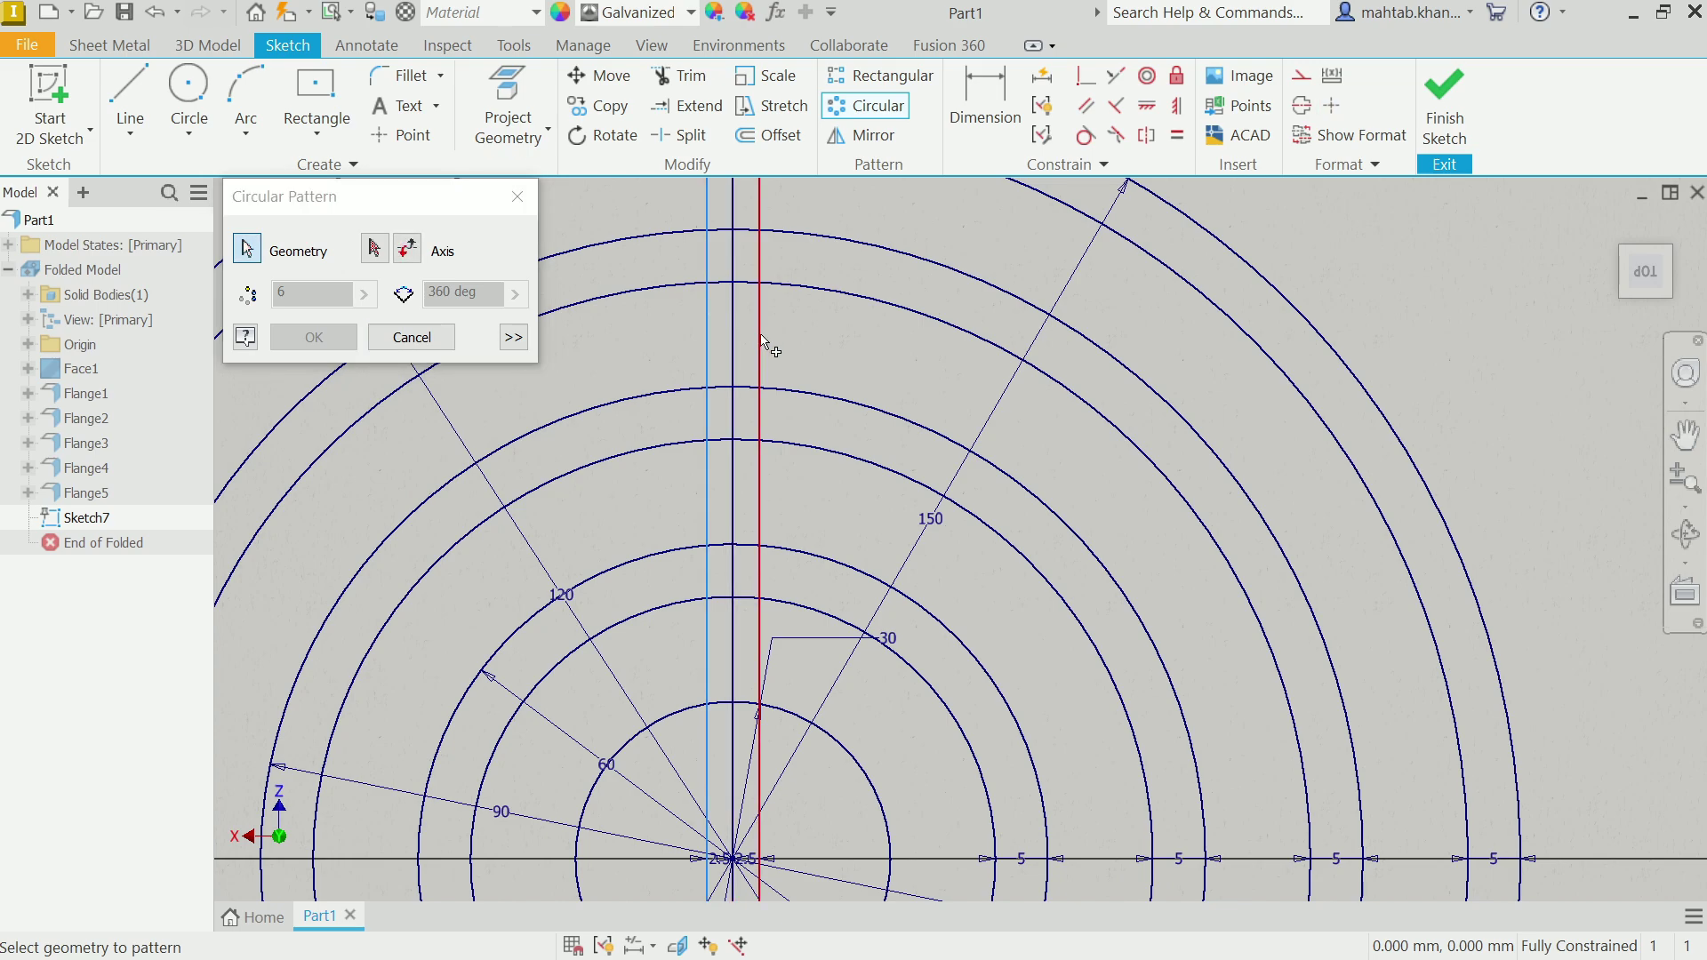
click(373, 251)
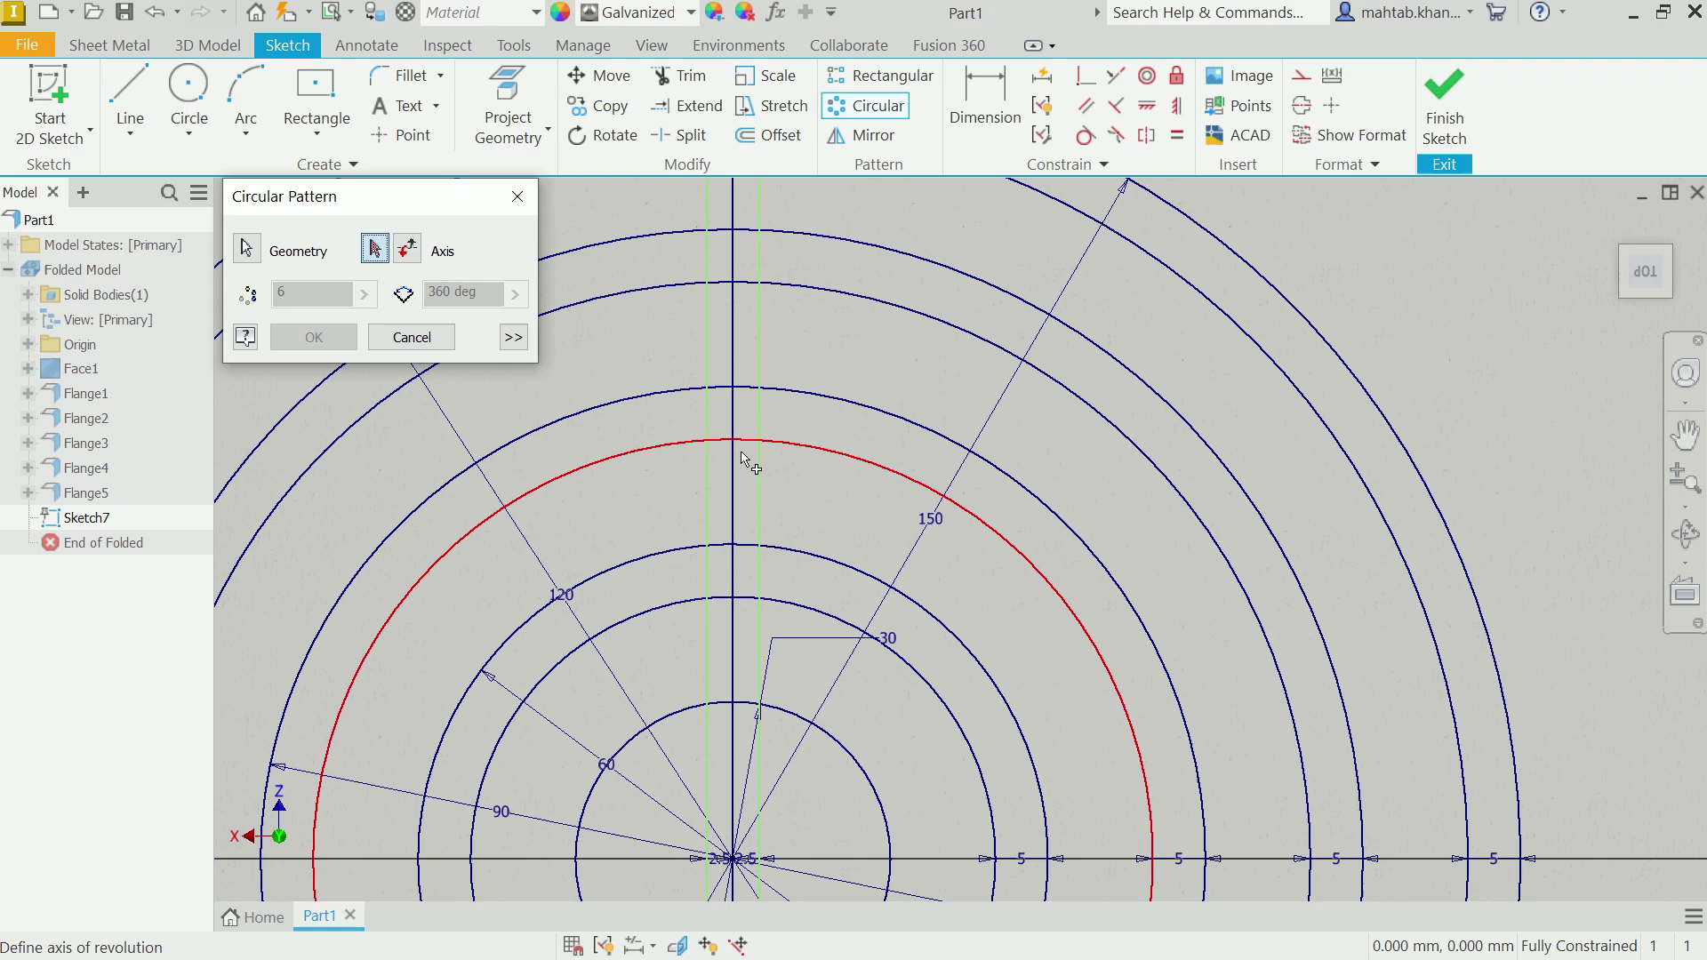
click(688, 450)
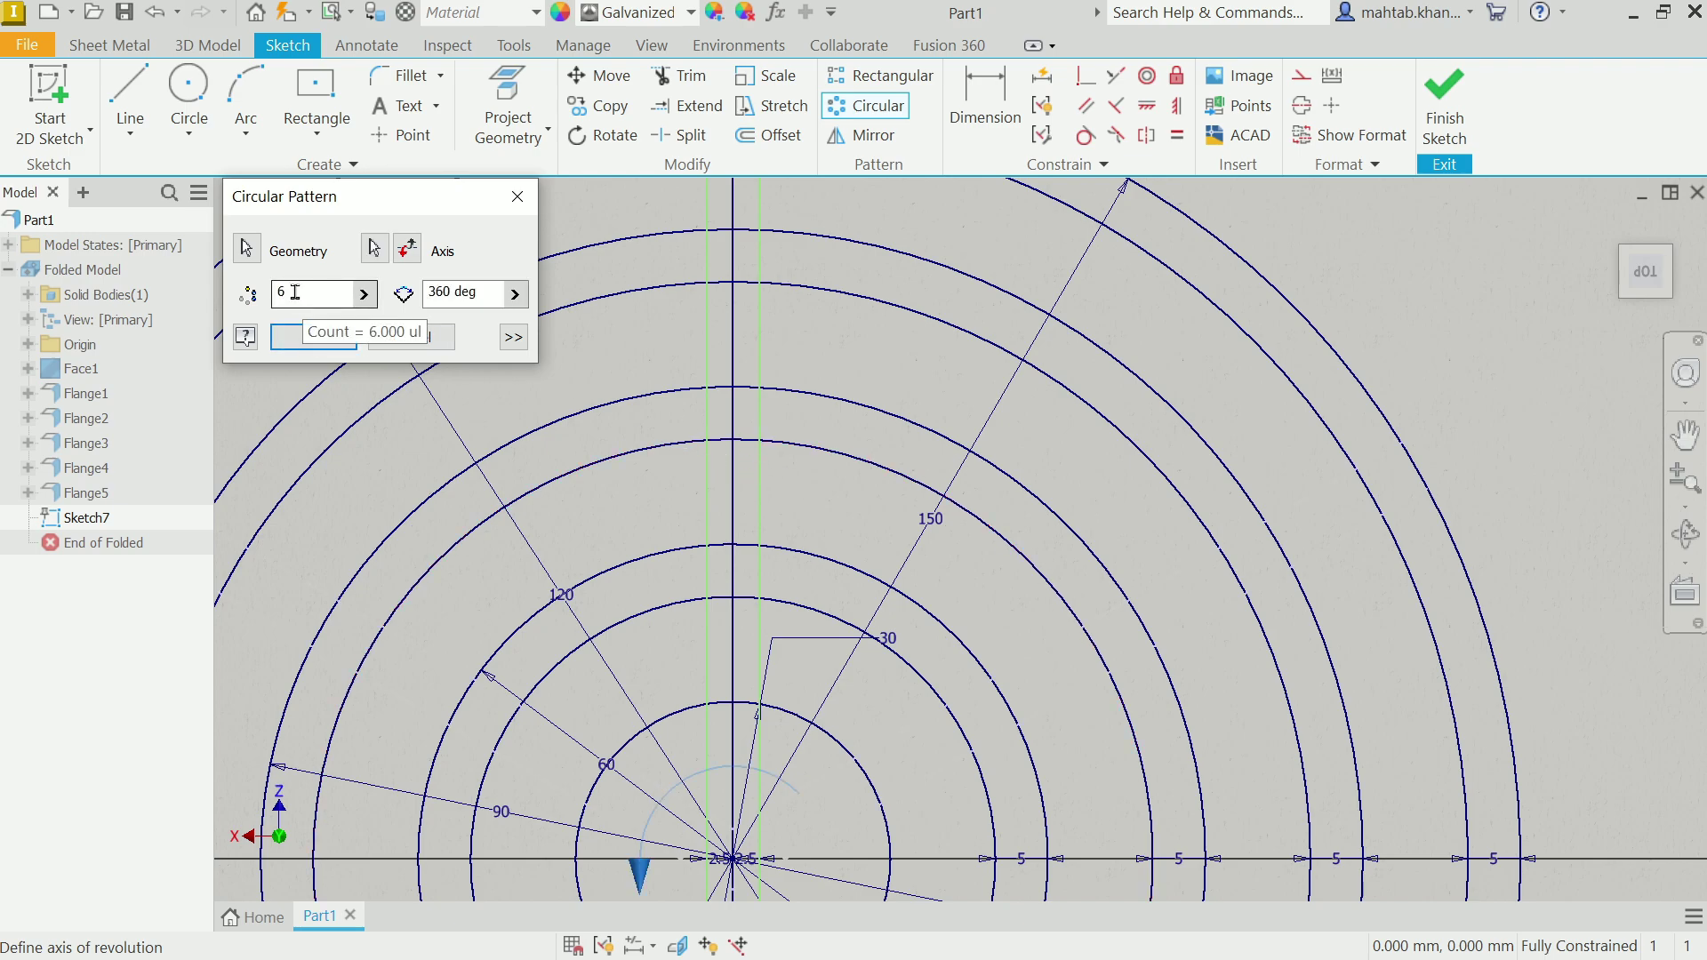
scroll(1090, 484, down, 5)
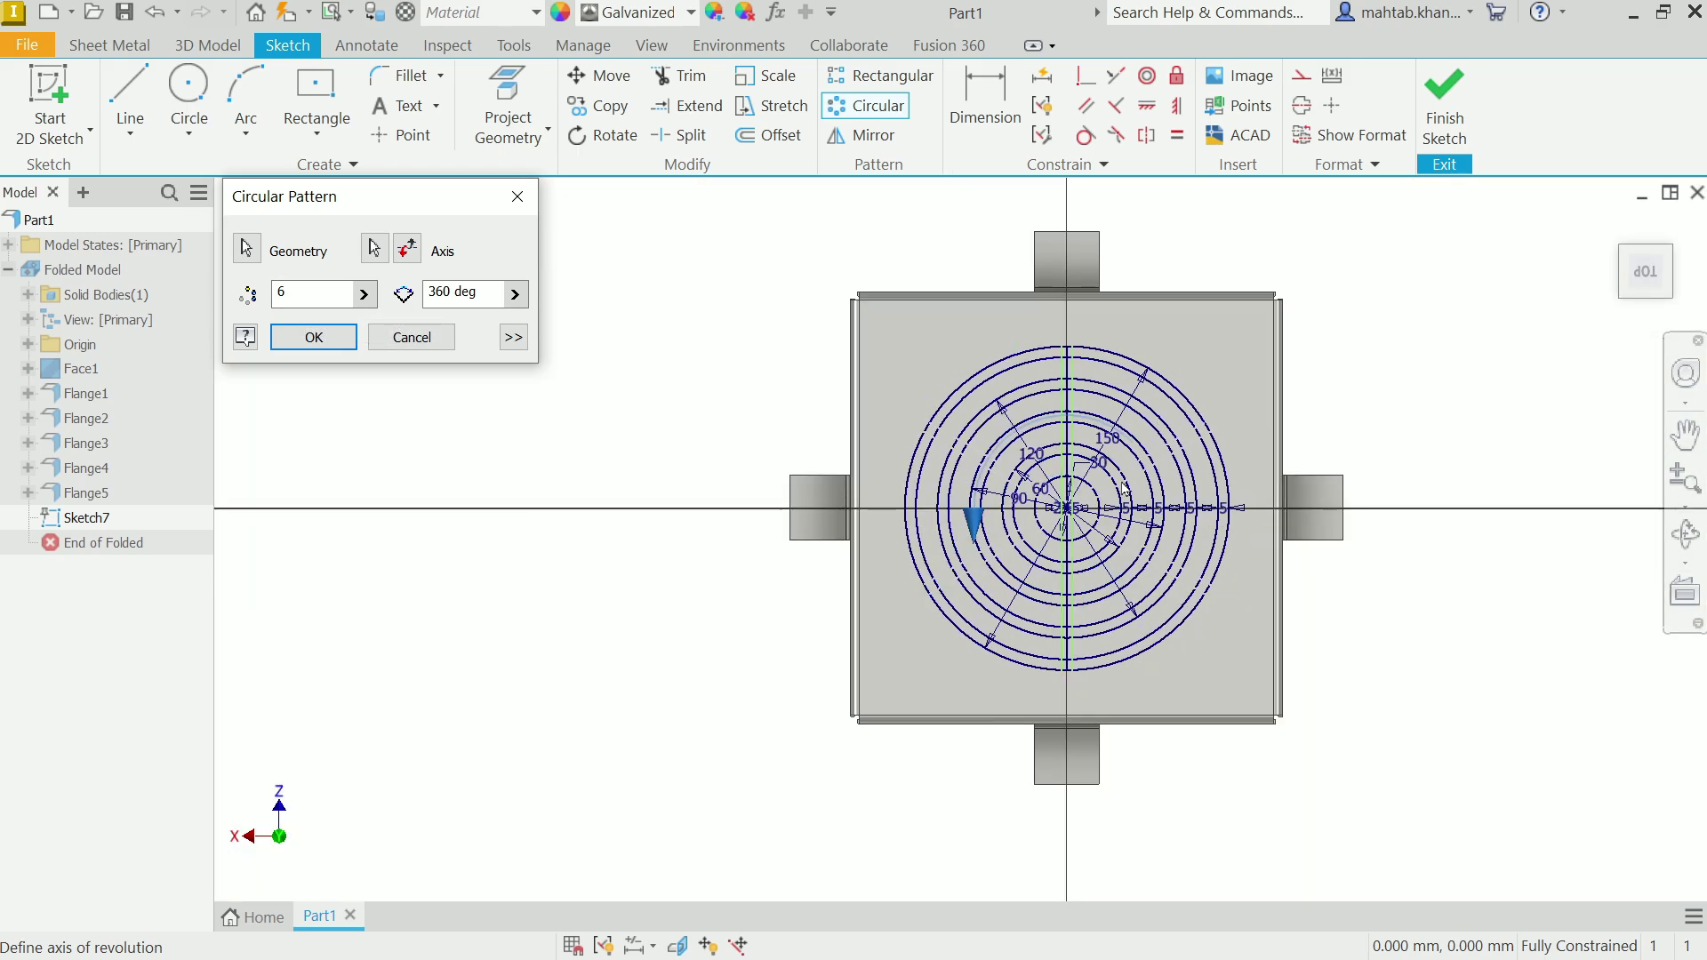
scroll(1090, 484, up, 5)
scroll(1090, 484, down, 2)
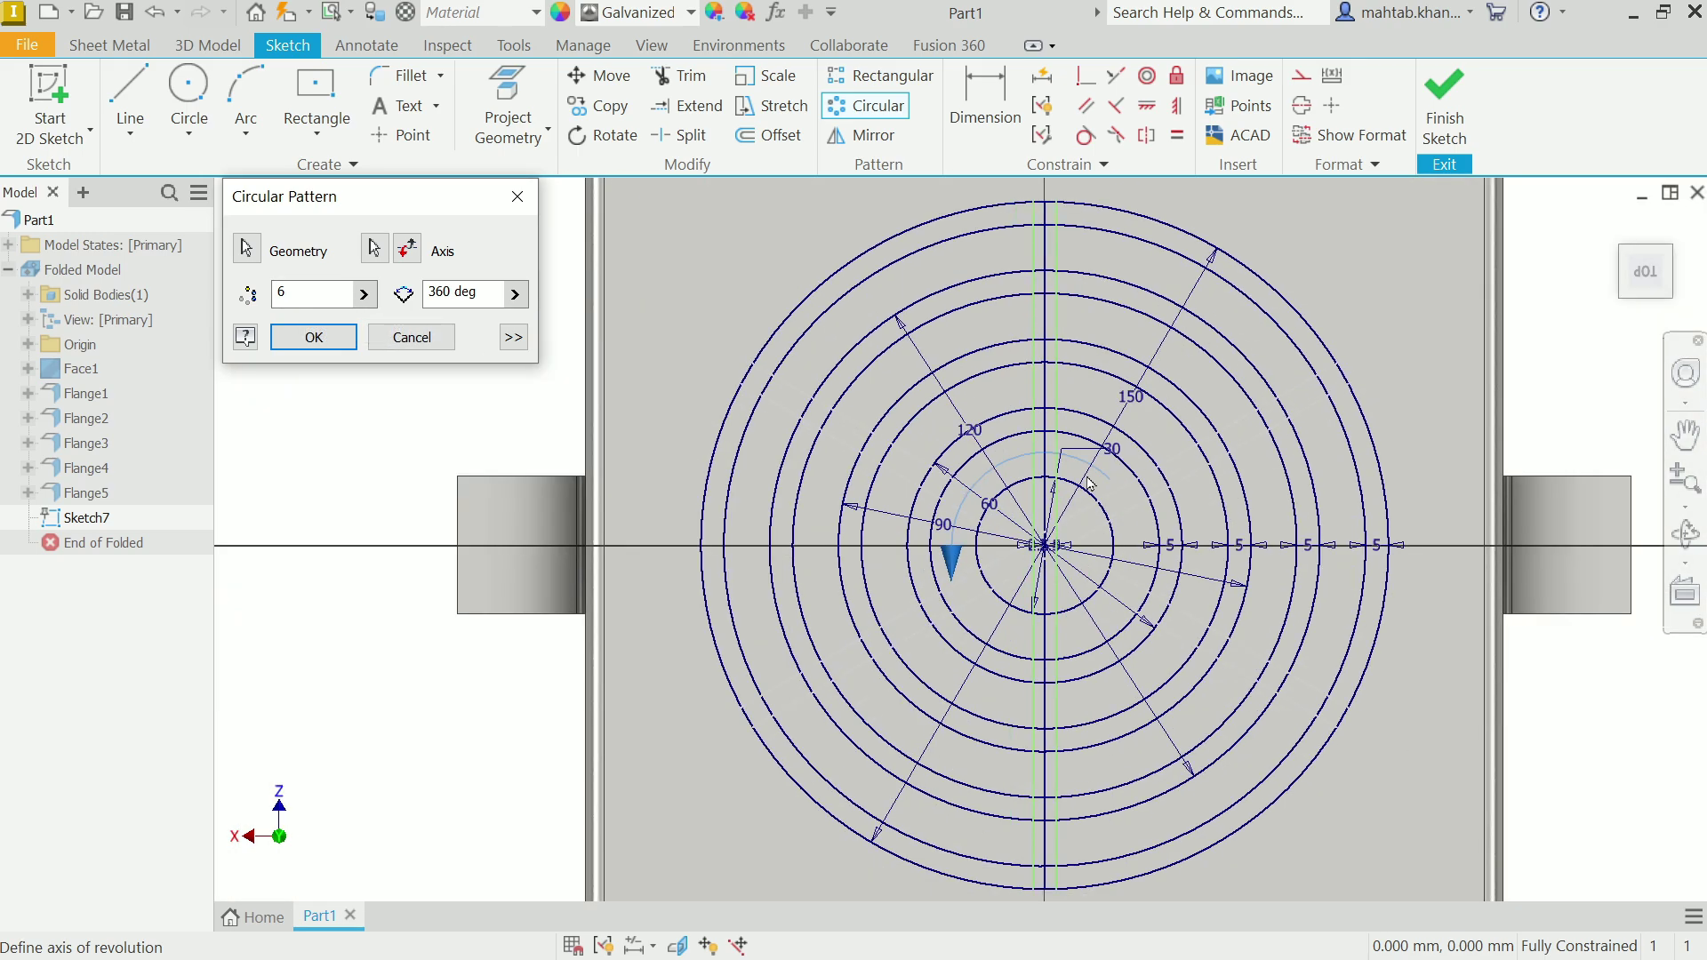
click(314, 338)
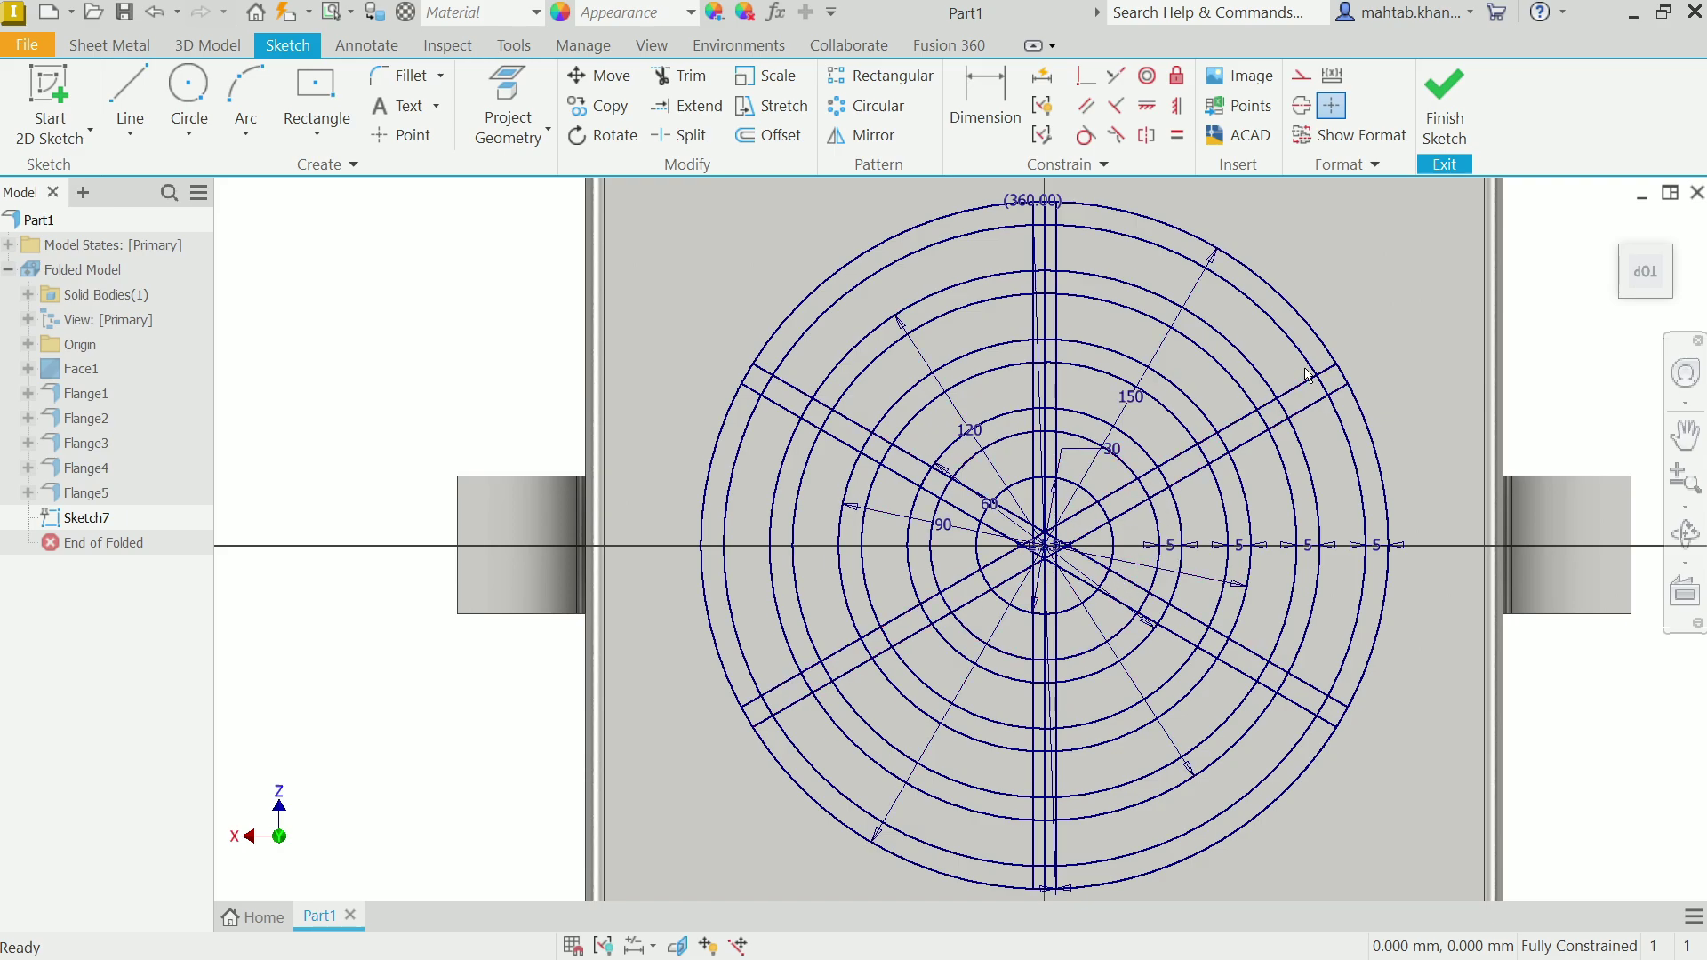
- Finish Sketch7 and start an Extrude from the 3D Model tools
click(1444, 107)
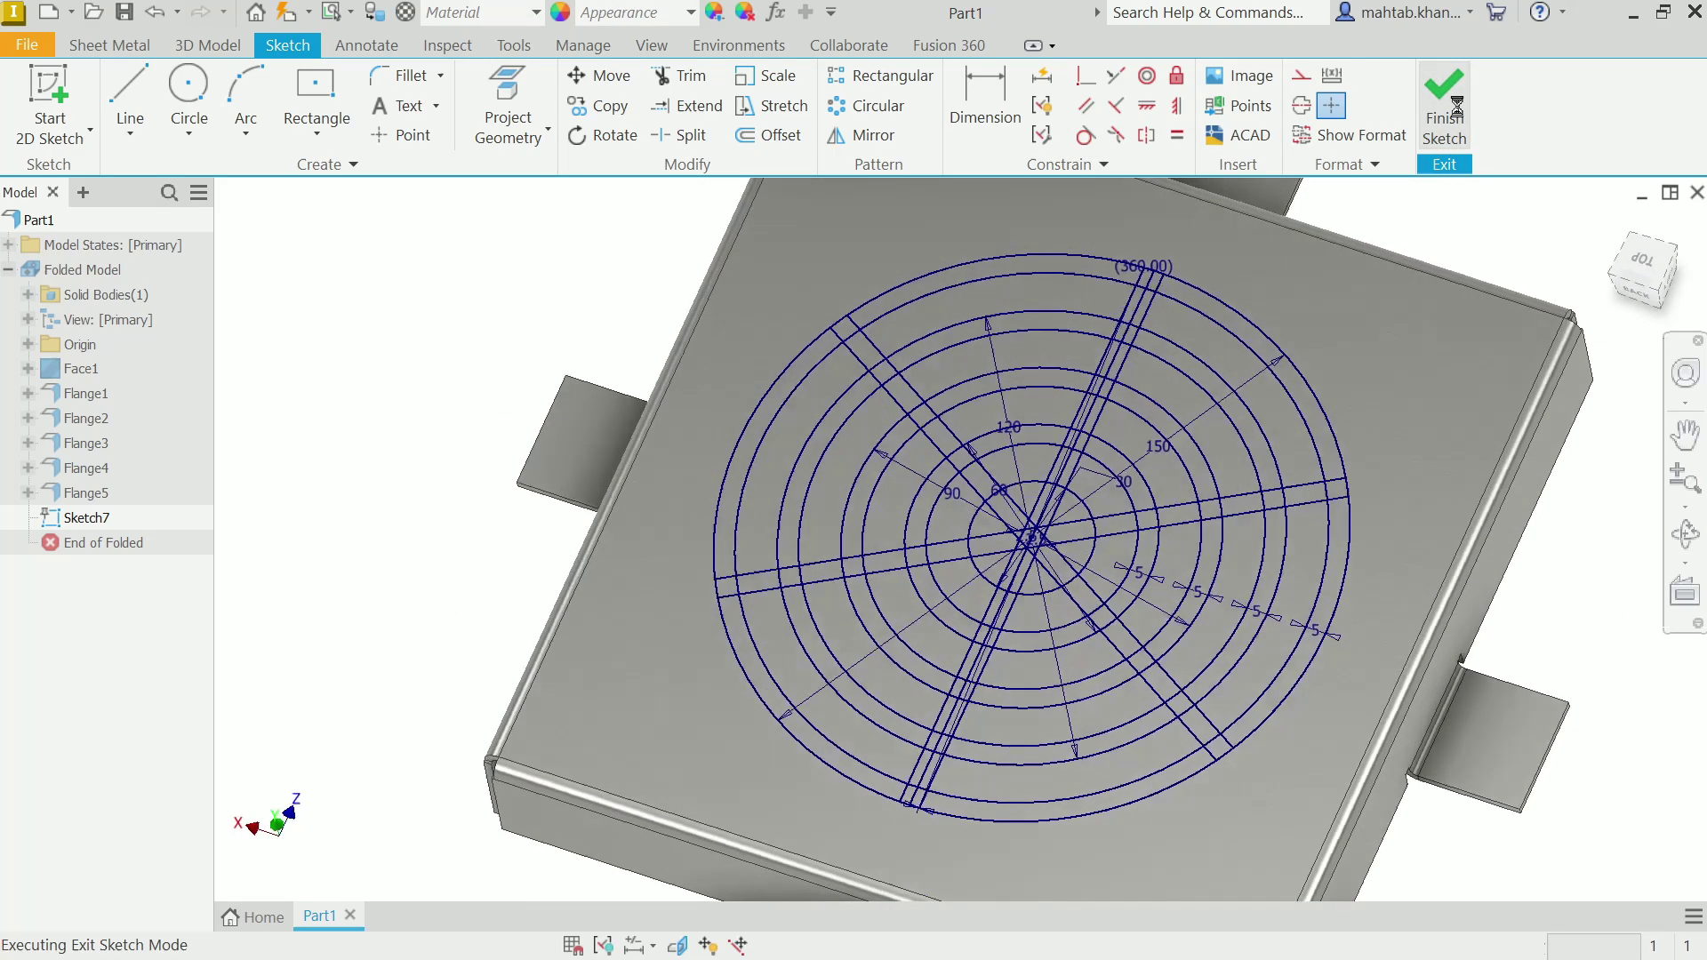
scroll(1091, 471, up, 3)
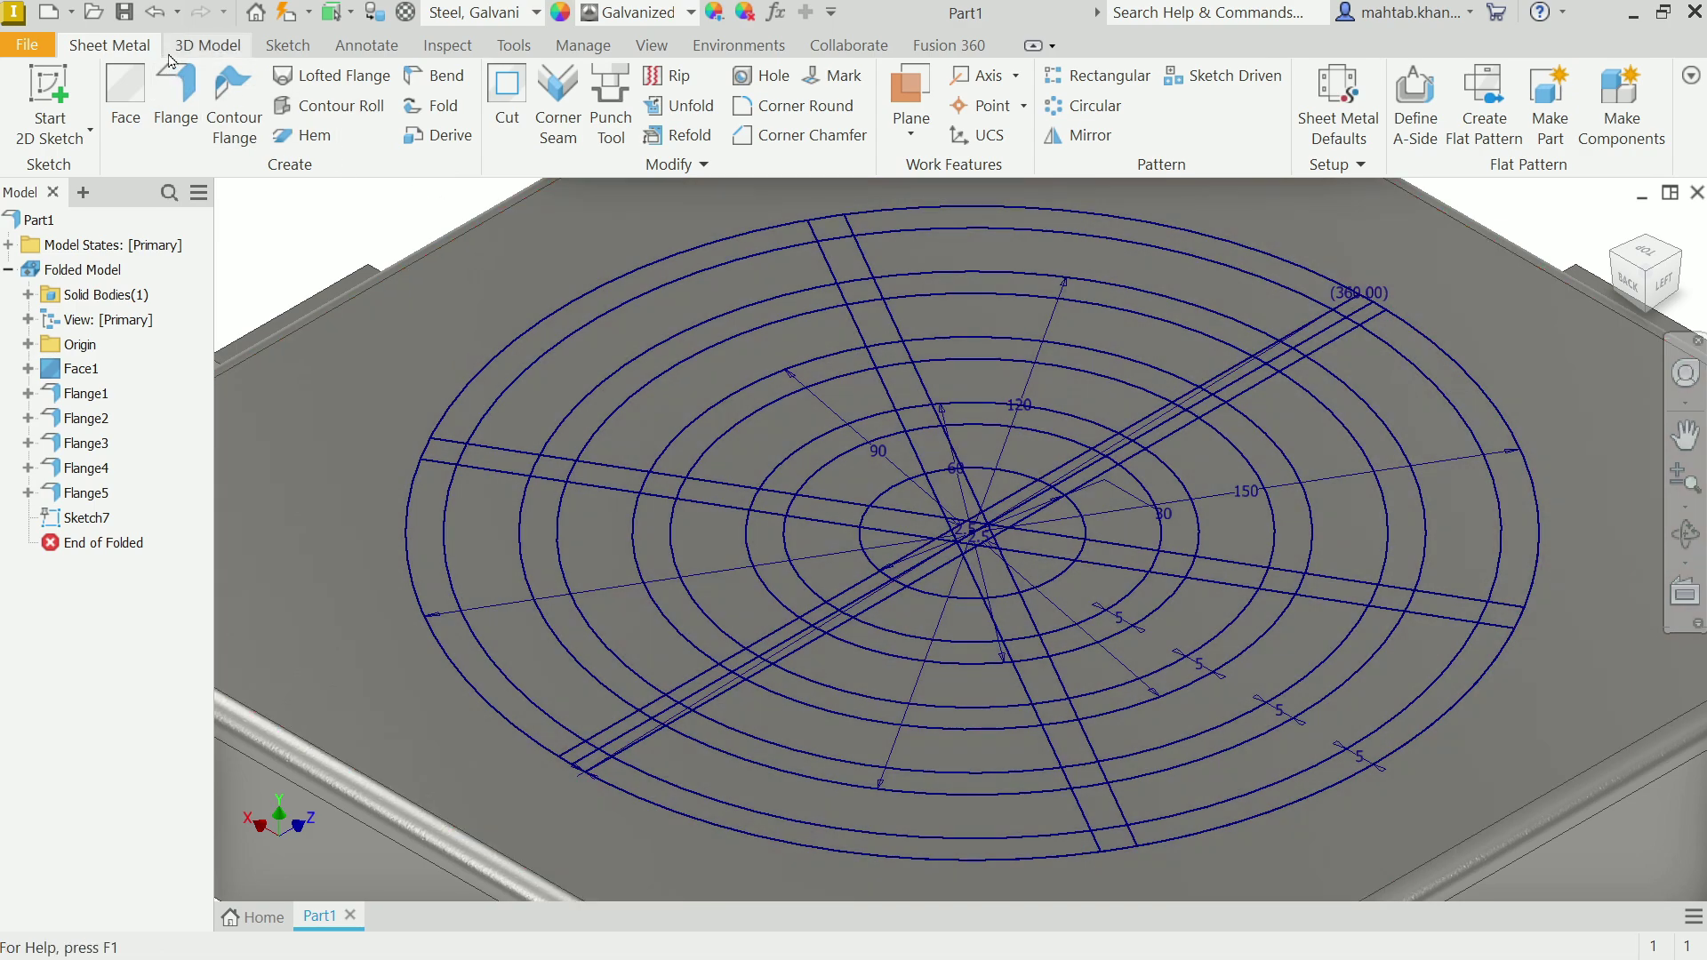
click(185, 50)
click(133, 136)
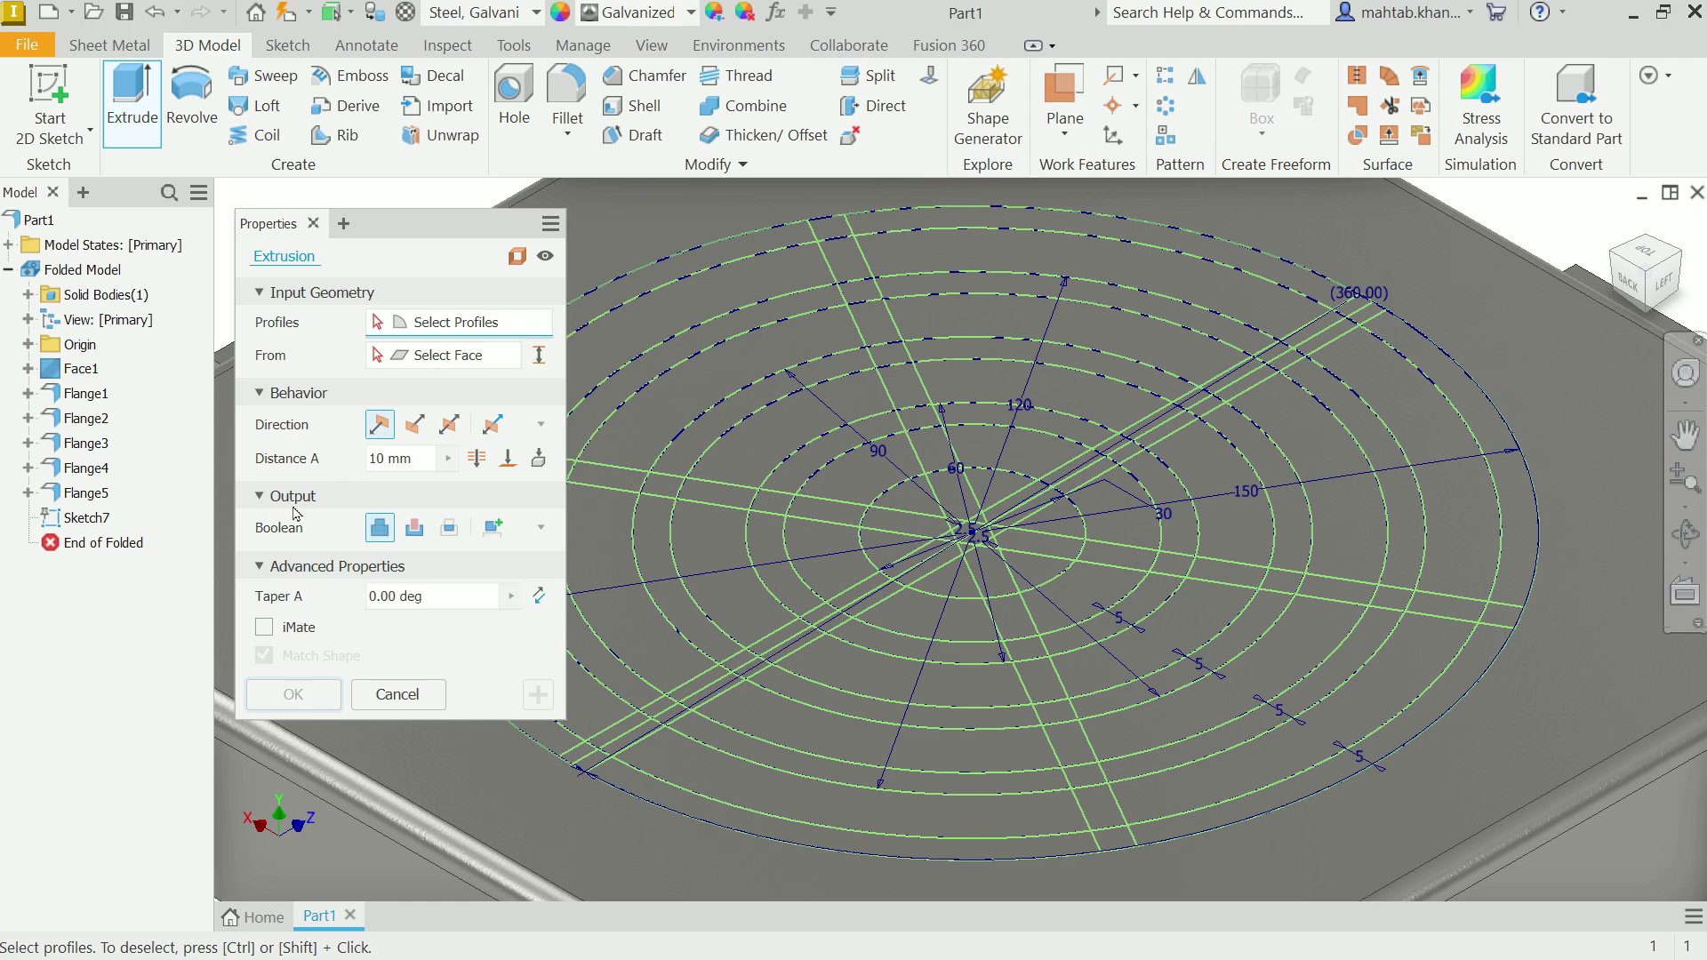
- Set the extrusion to Cut downward and pick the upper and central grille openings
click(415, 527)
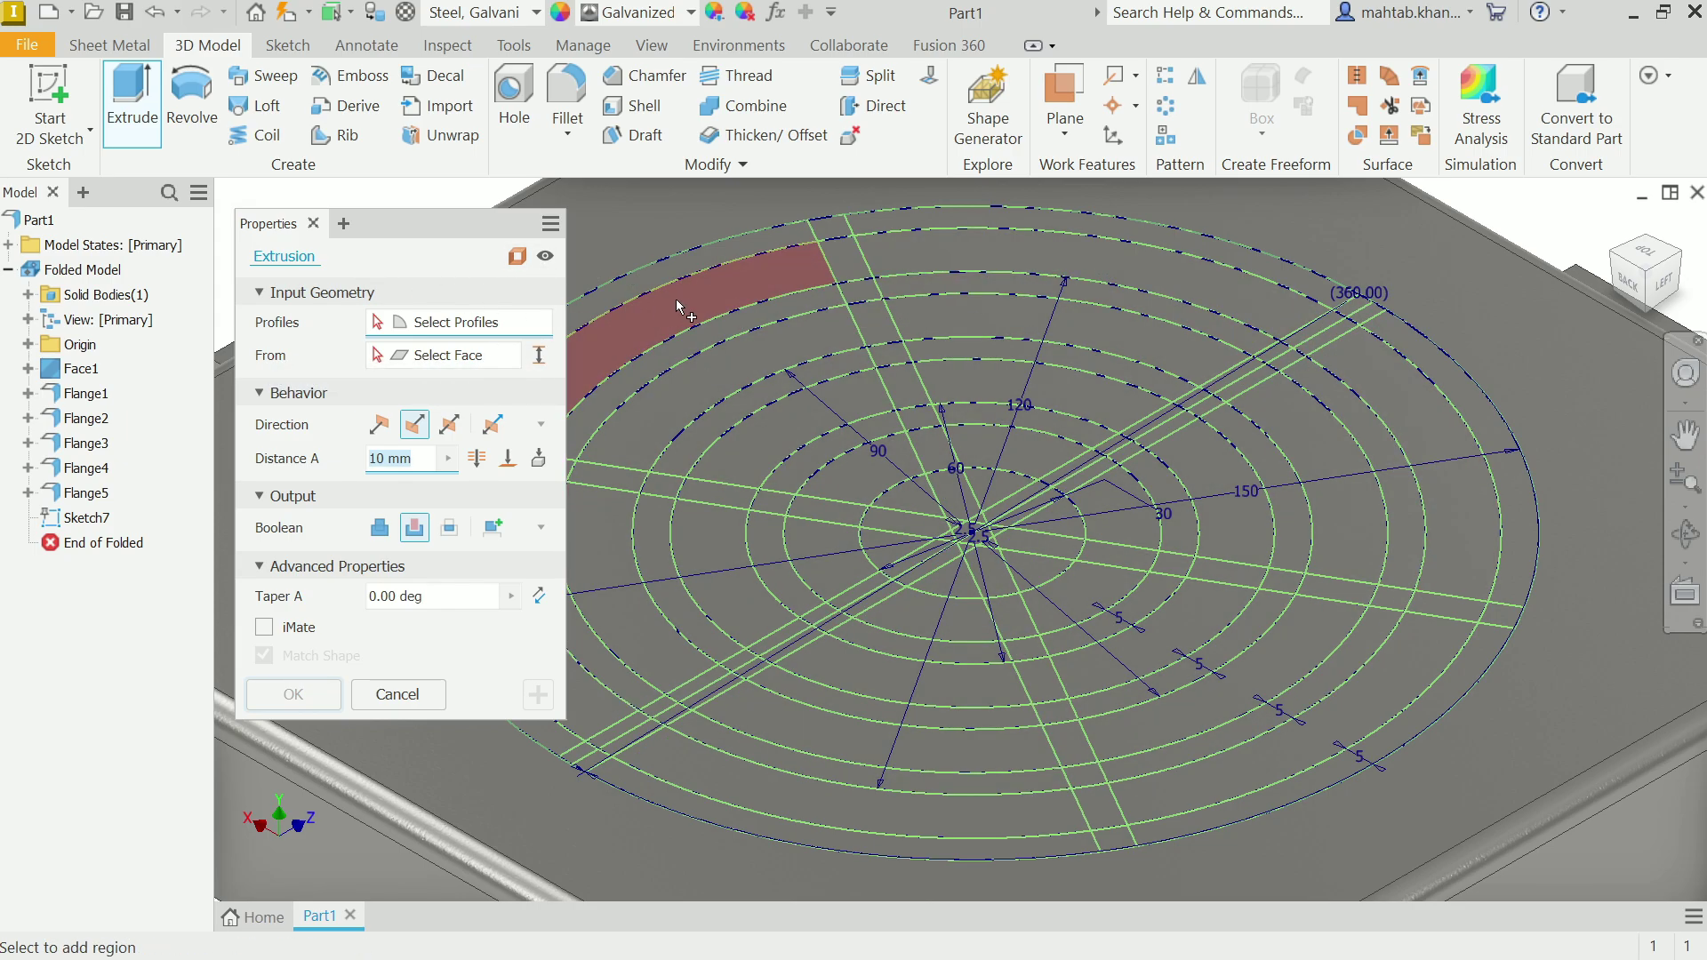
drag(461, 234, 143, 214)
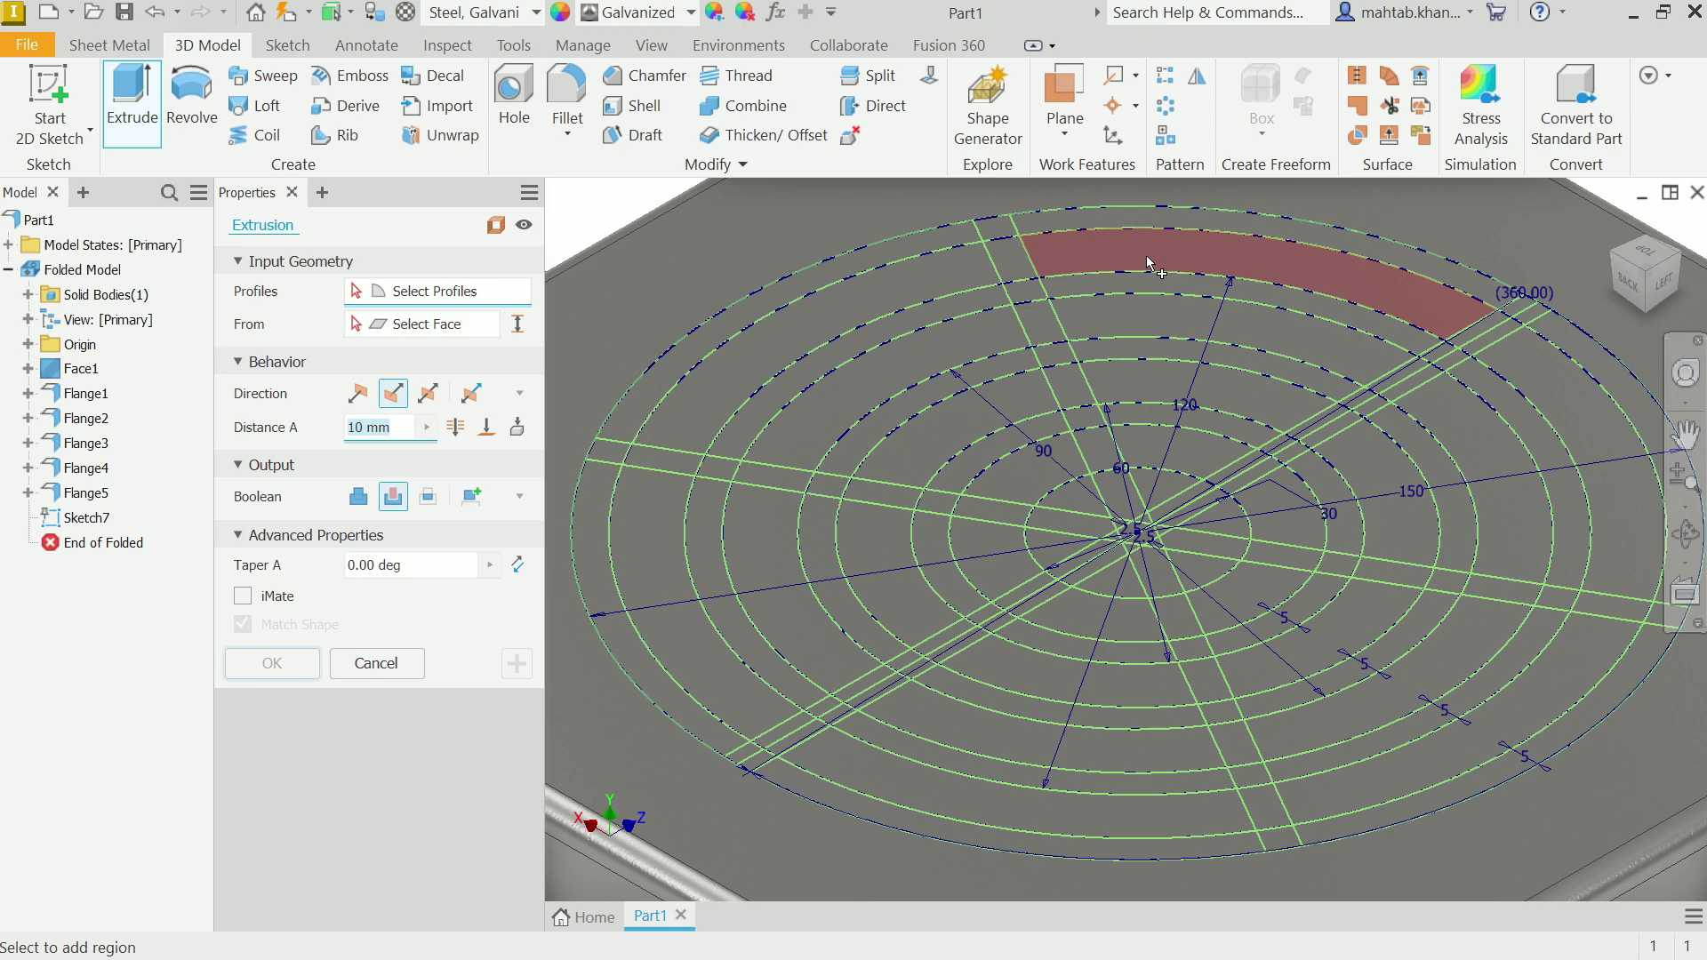
click(1147, 264)
click(951, 274)
click(990, 345)
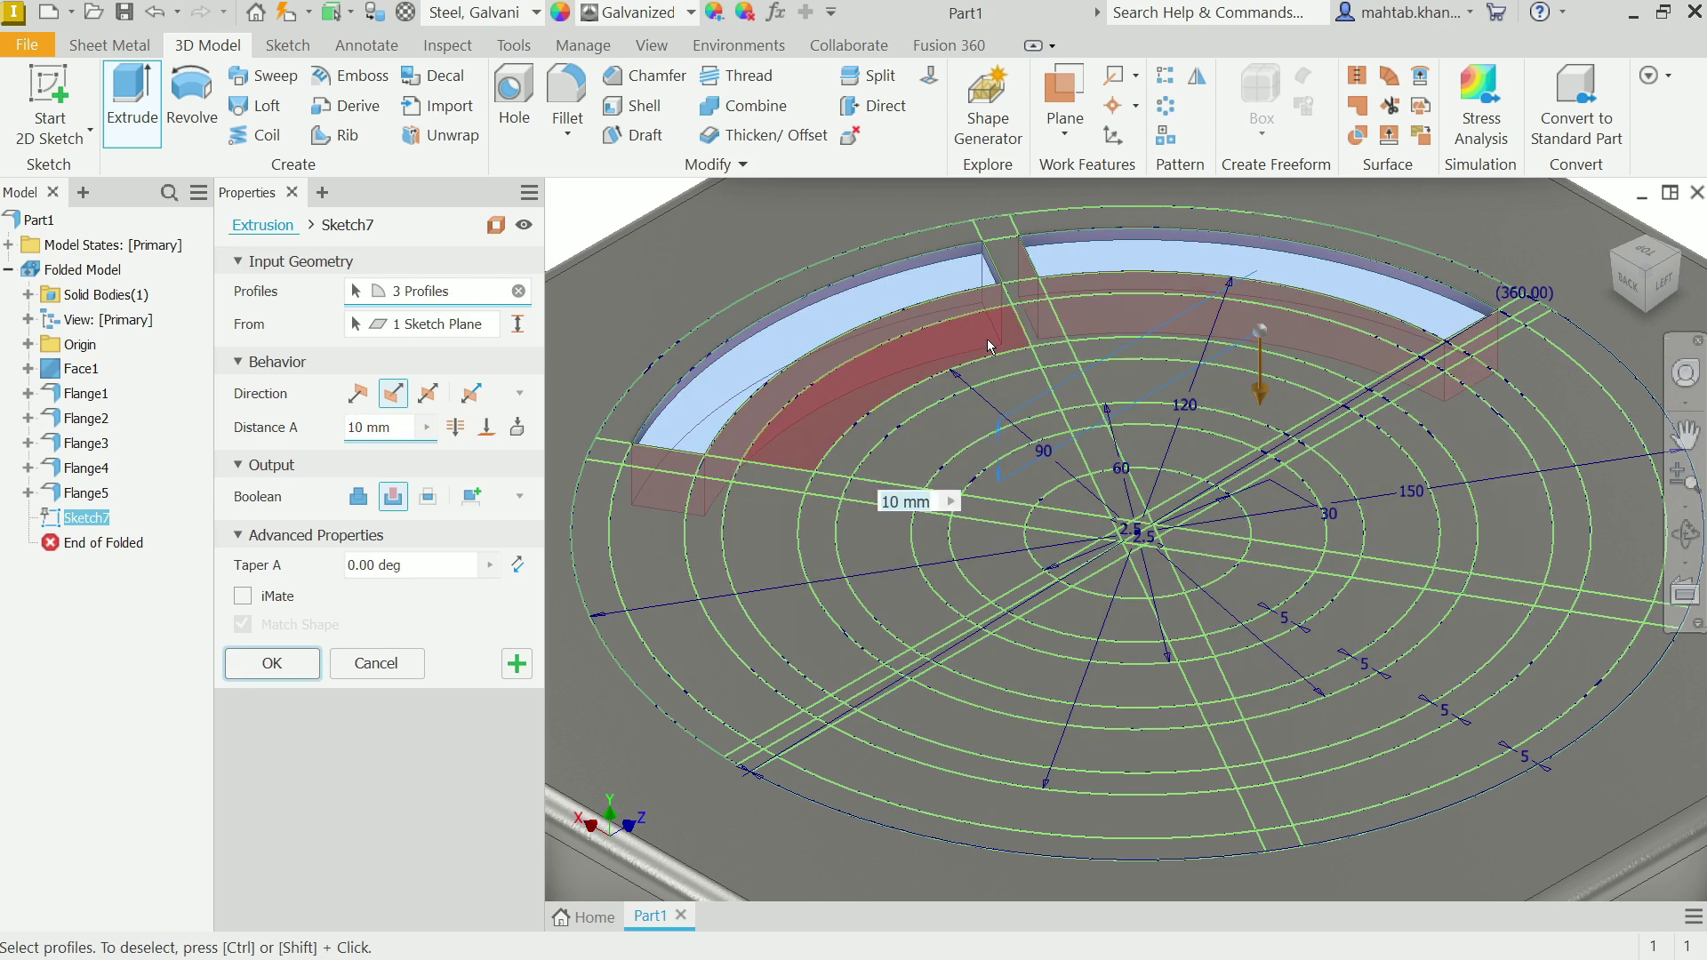
click(1112, 329)
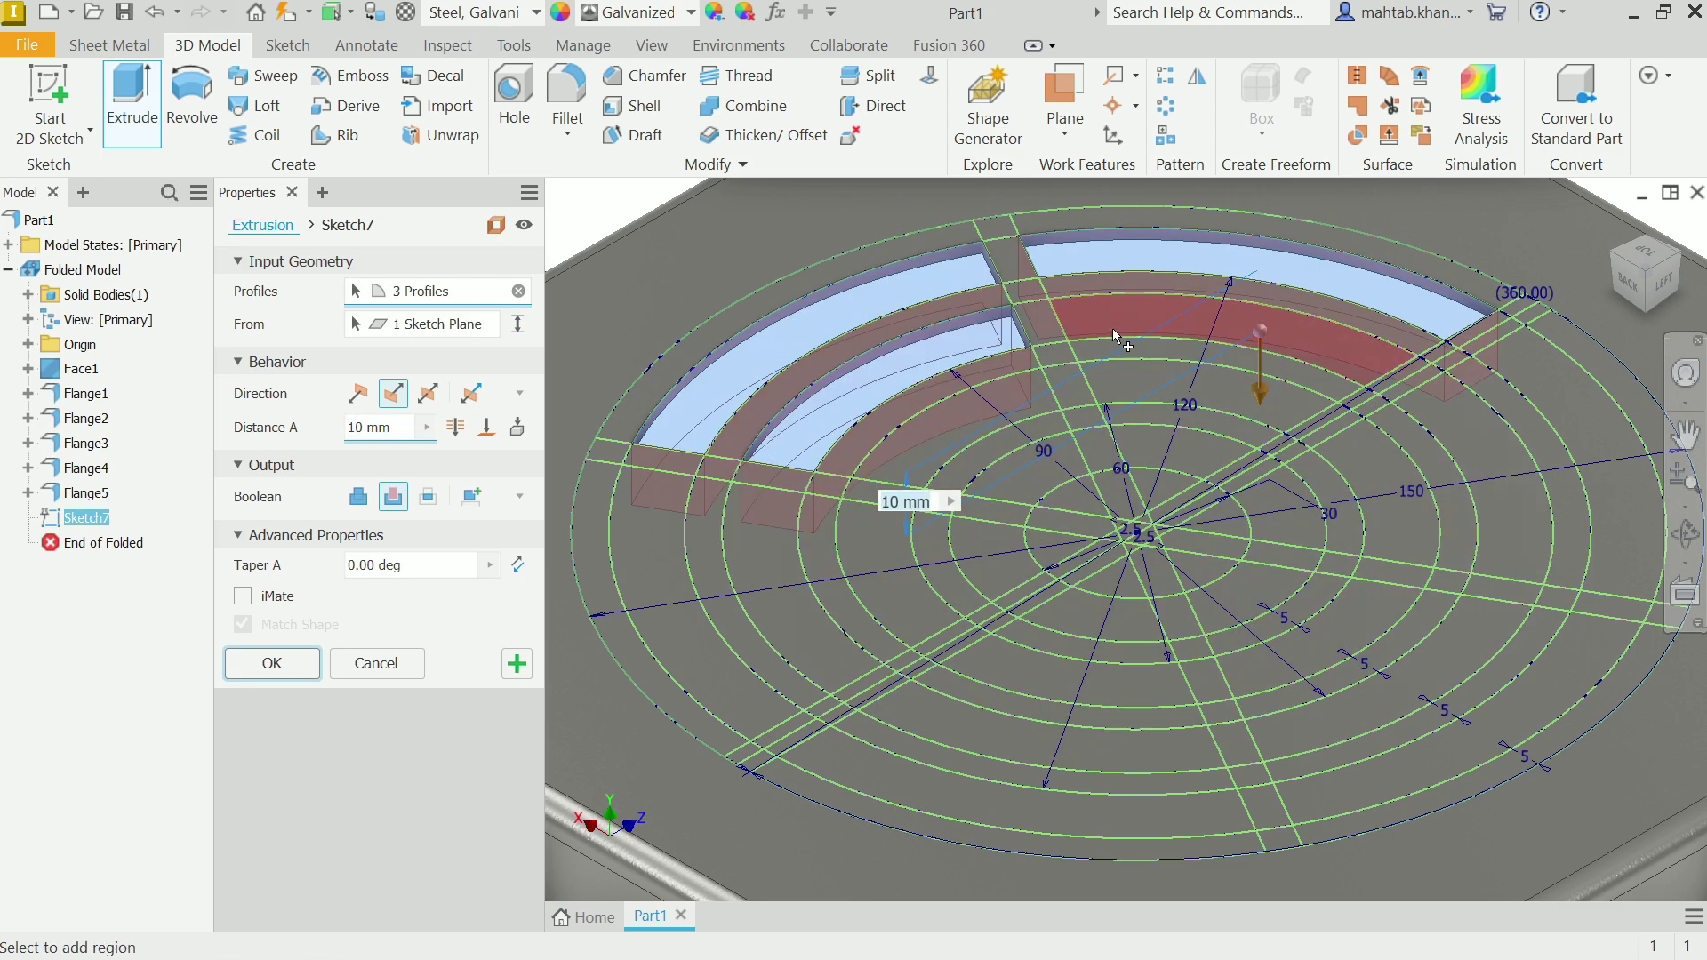
click(1017, 405)
click(1071, 473)
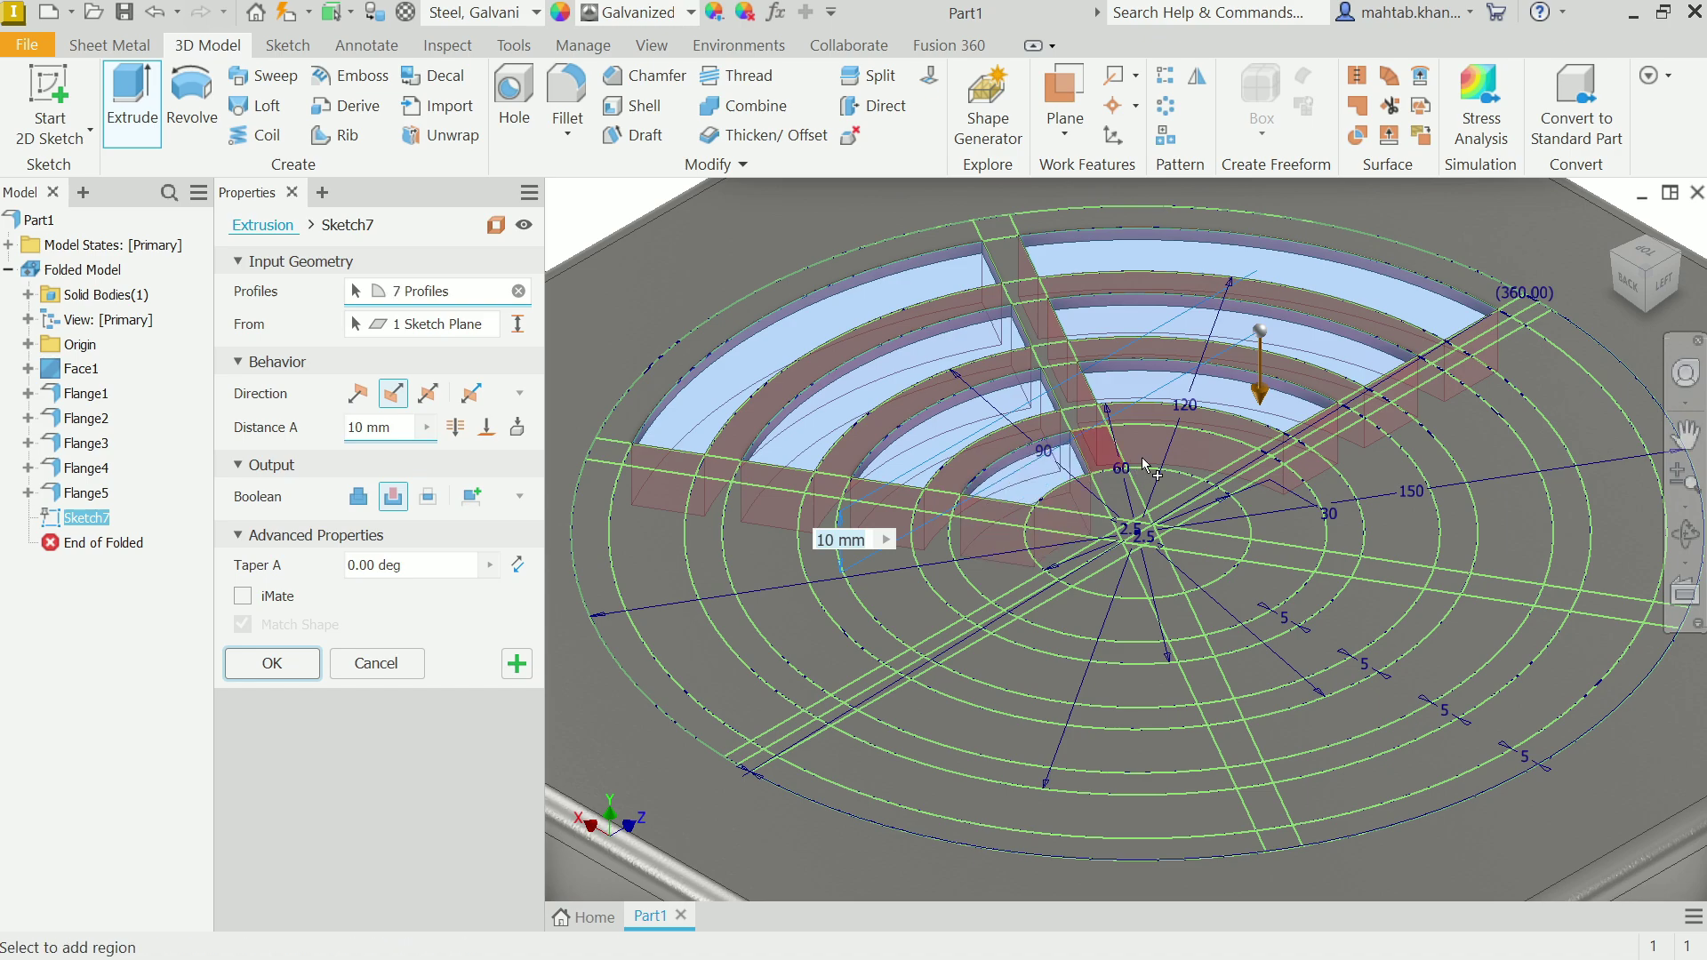
click(1165, 454)
- Add the left and bottom grille openings to the cut profiles
click(914, 597)
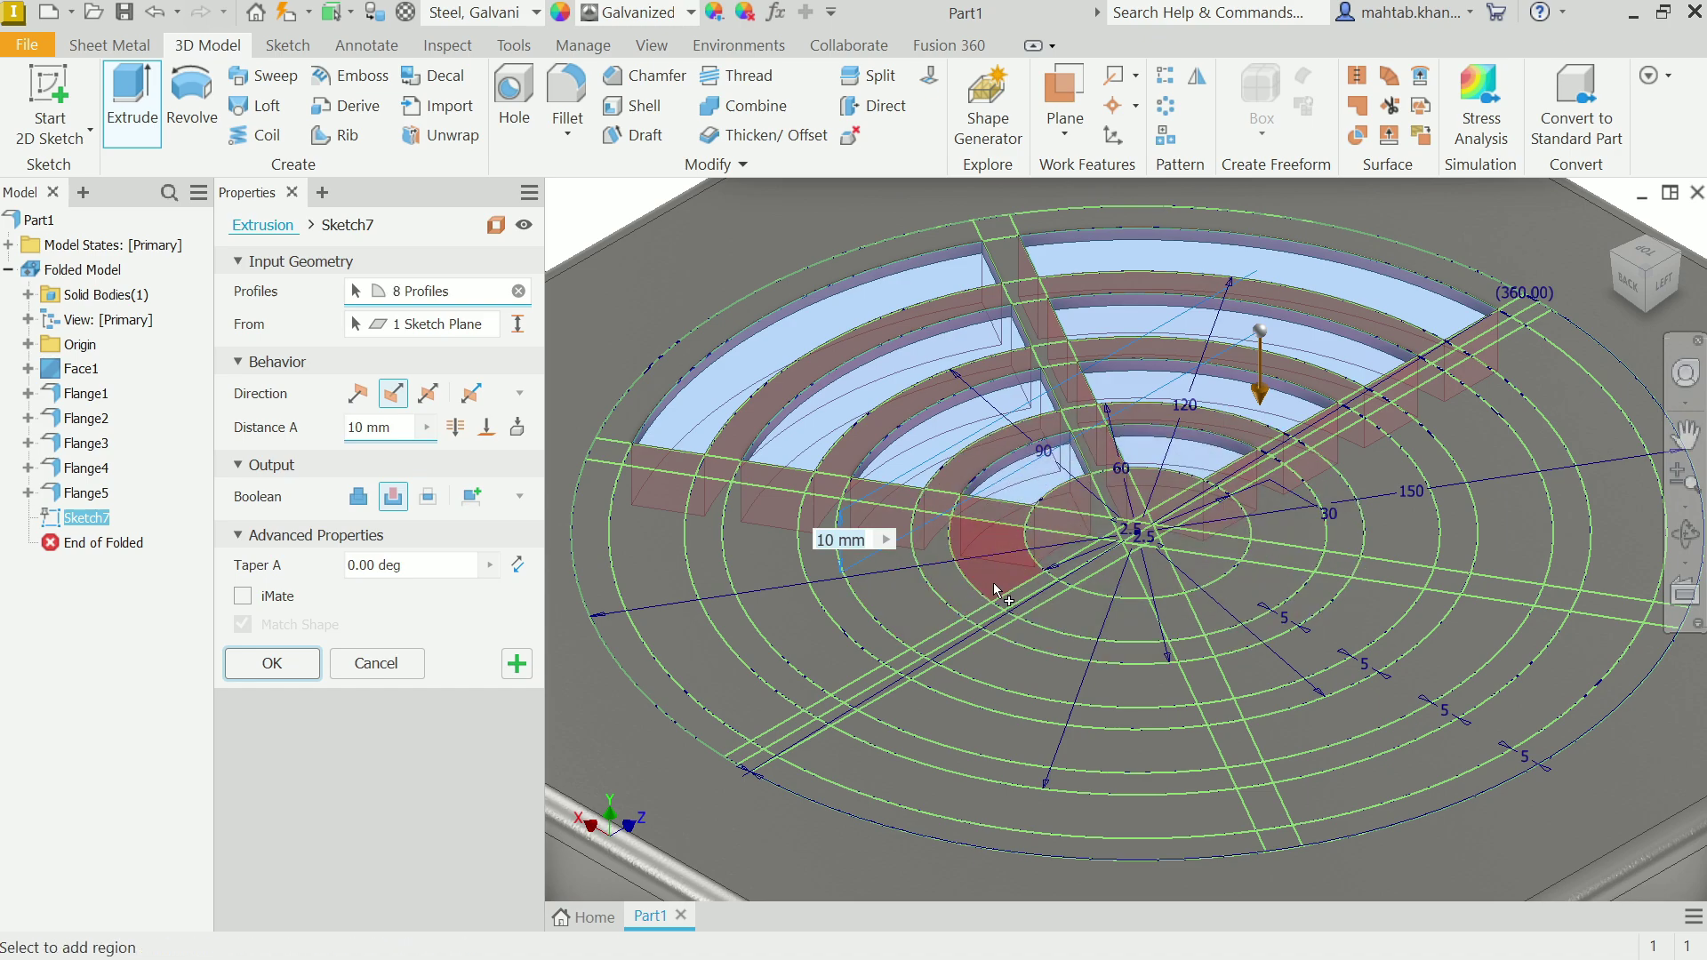
click(995, 573)
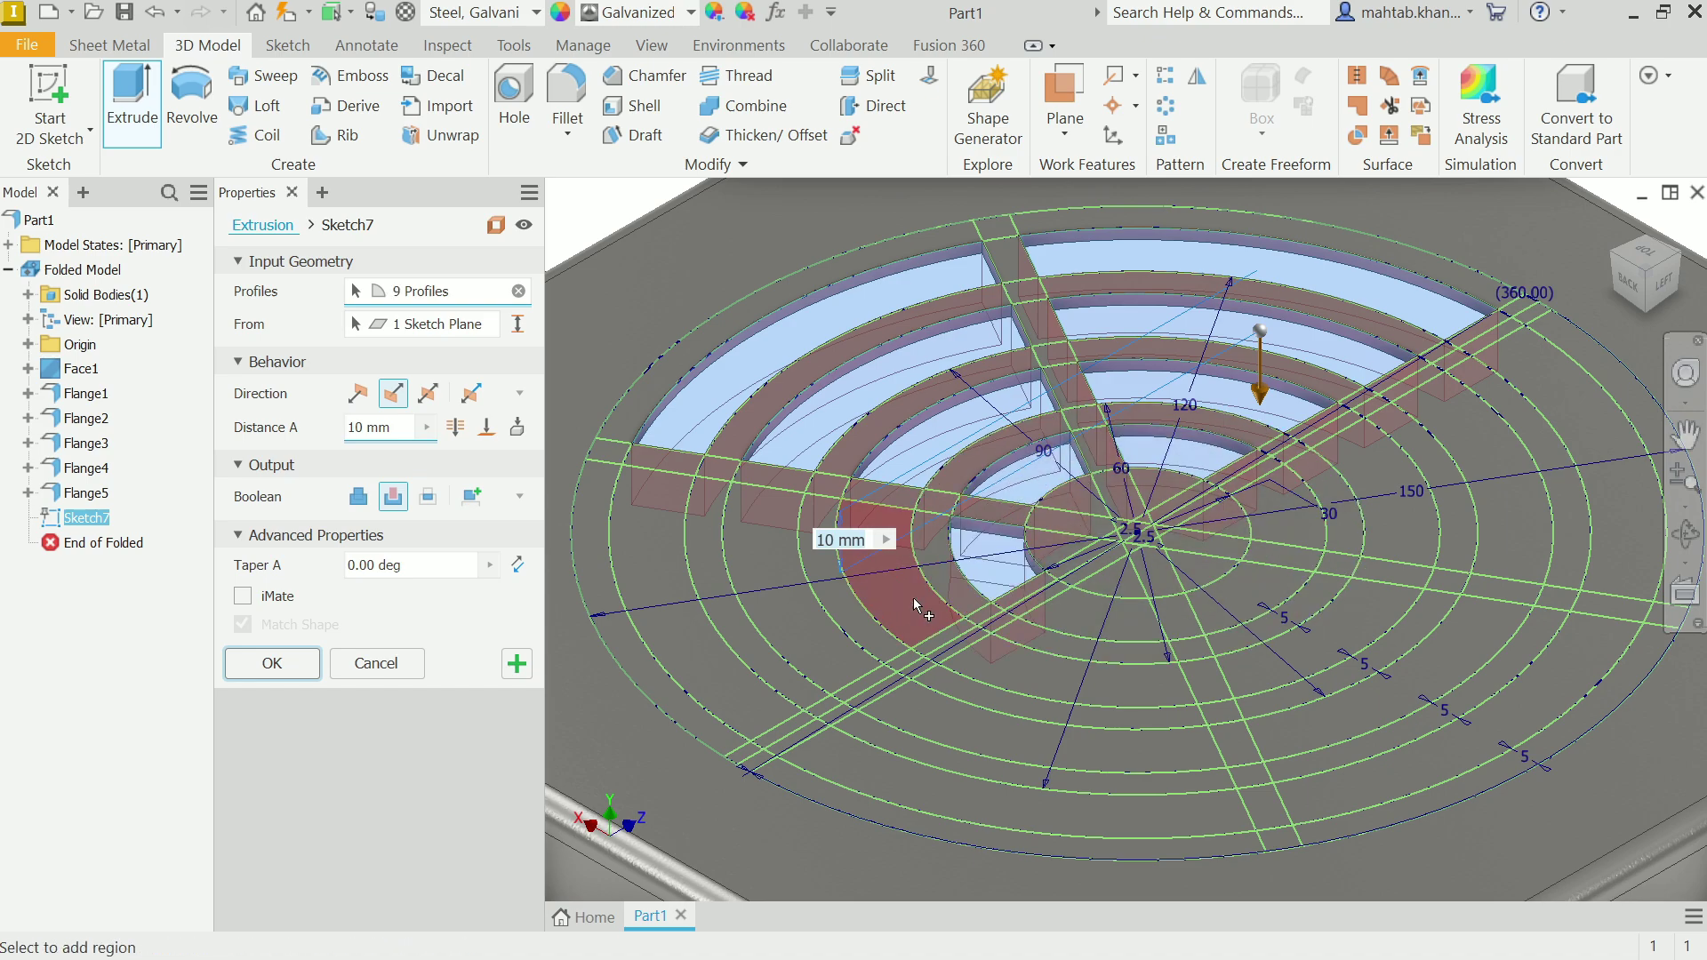
click(784, 626)
click(706, 646)
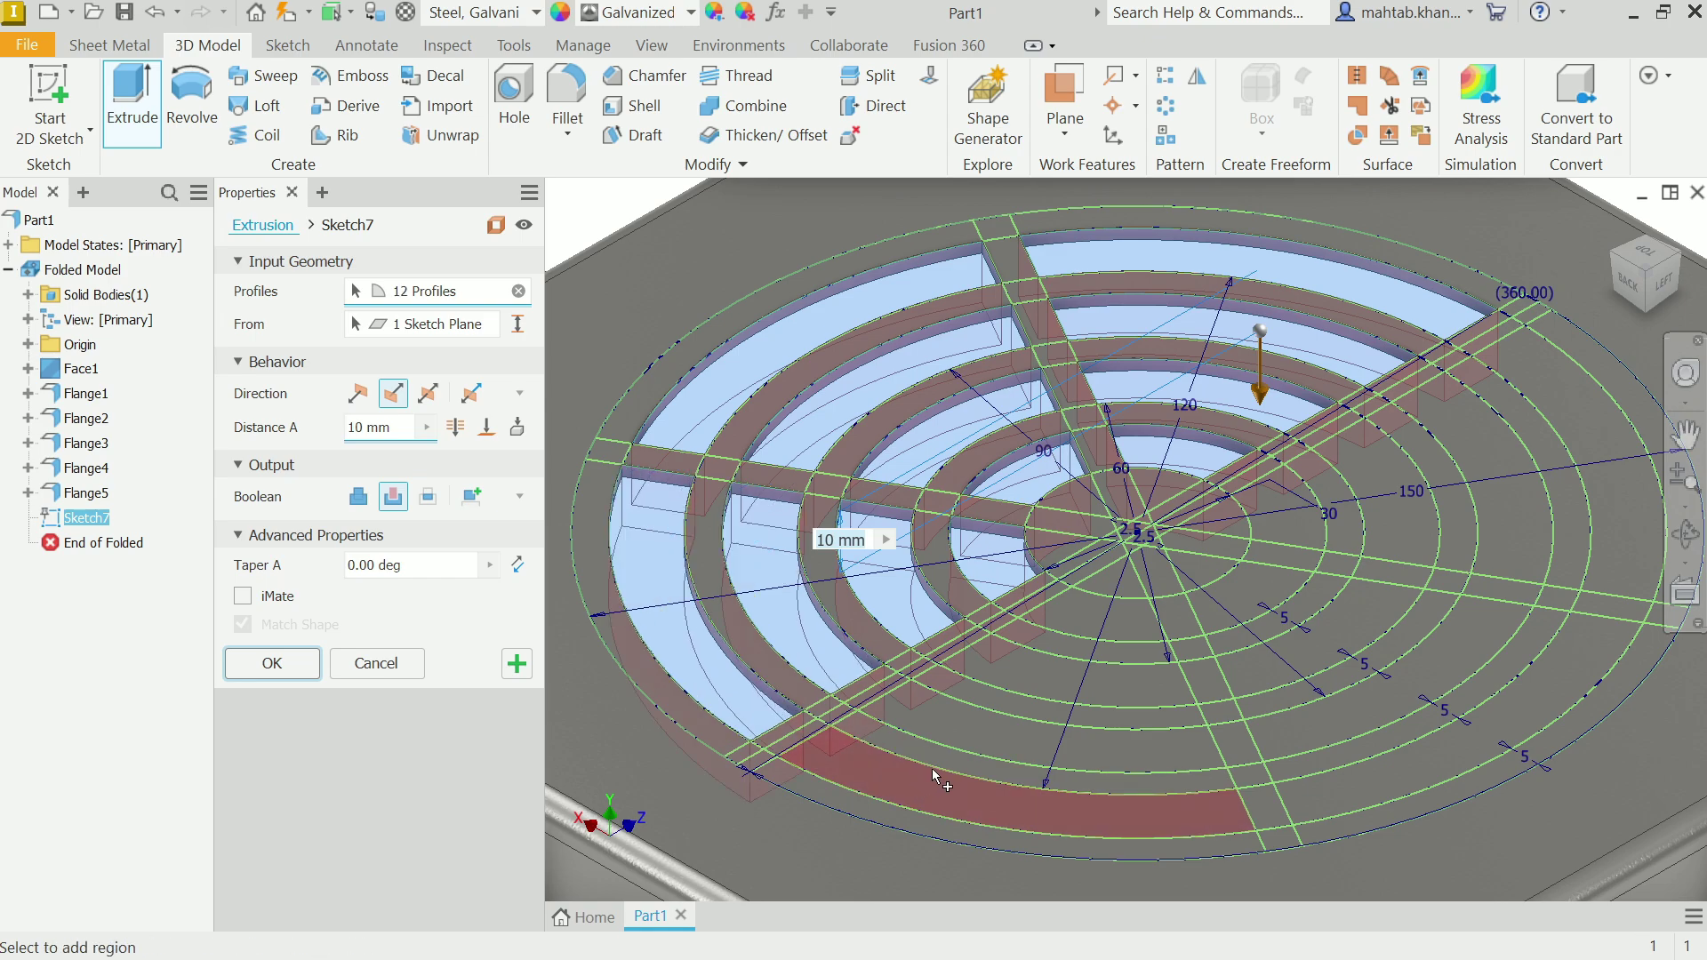
click(932, 770)
click(1119, 740)
click(1134, 688)
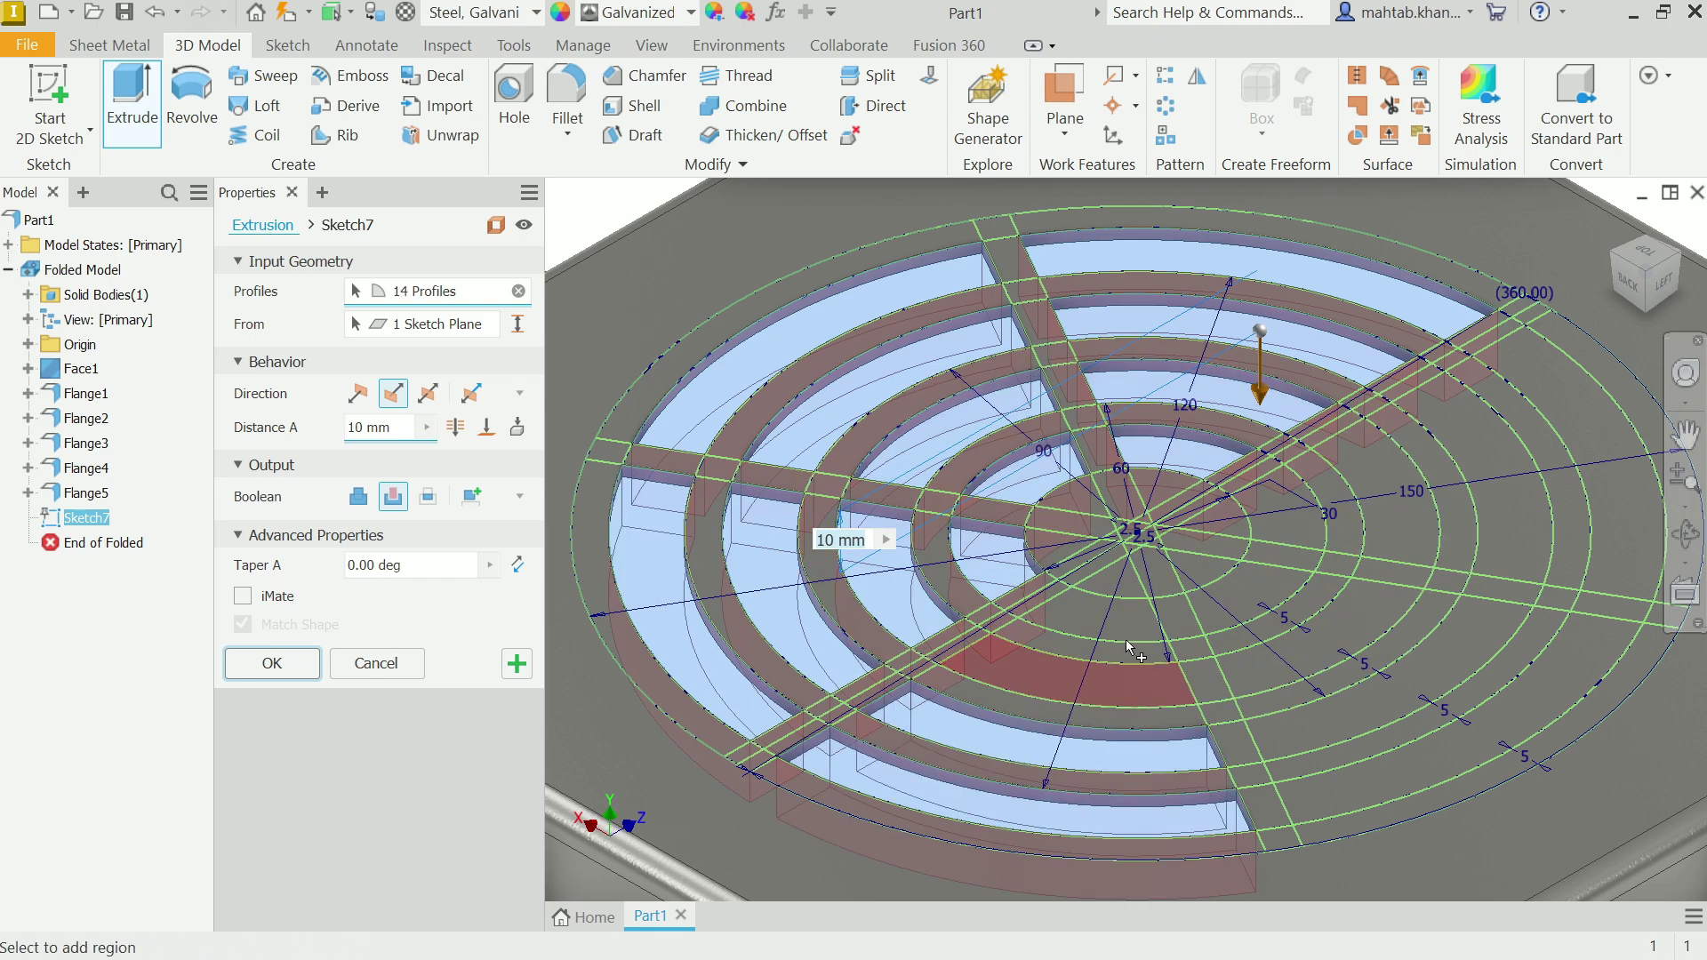
click(1124, 626)
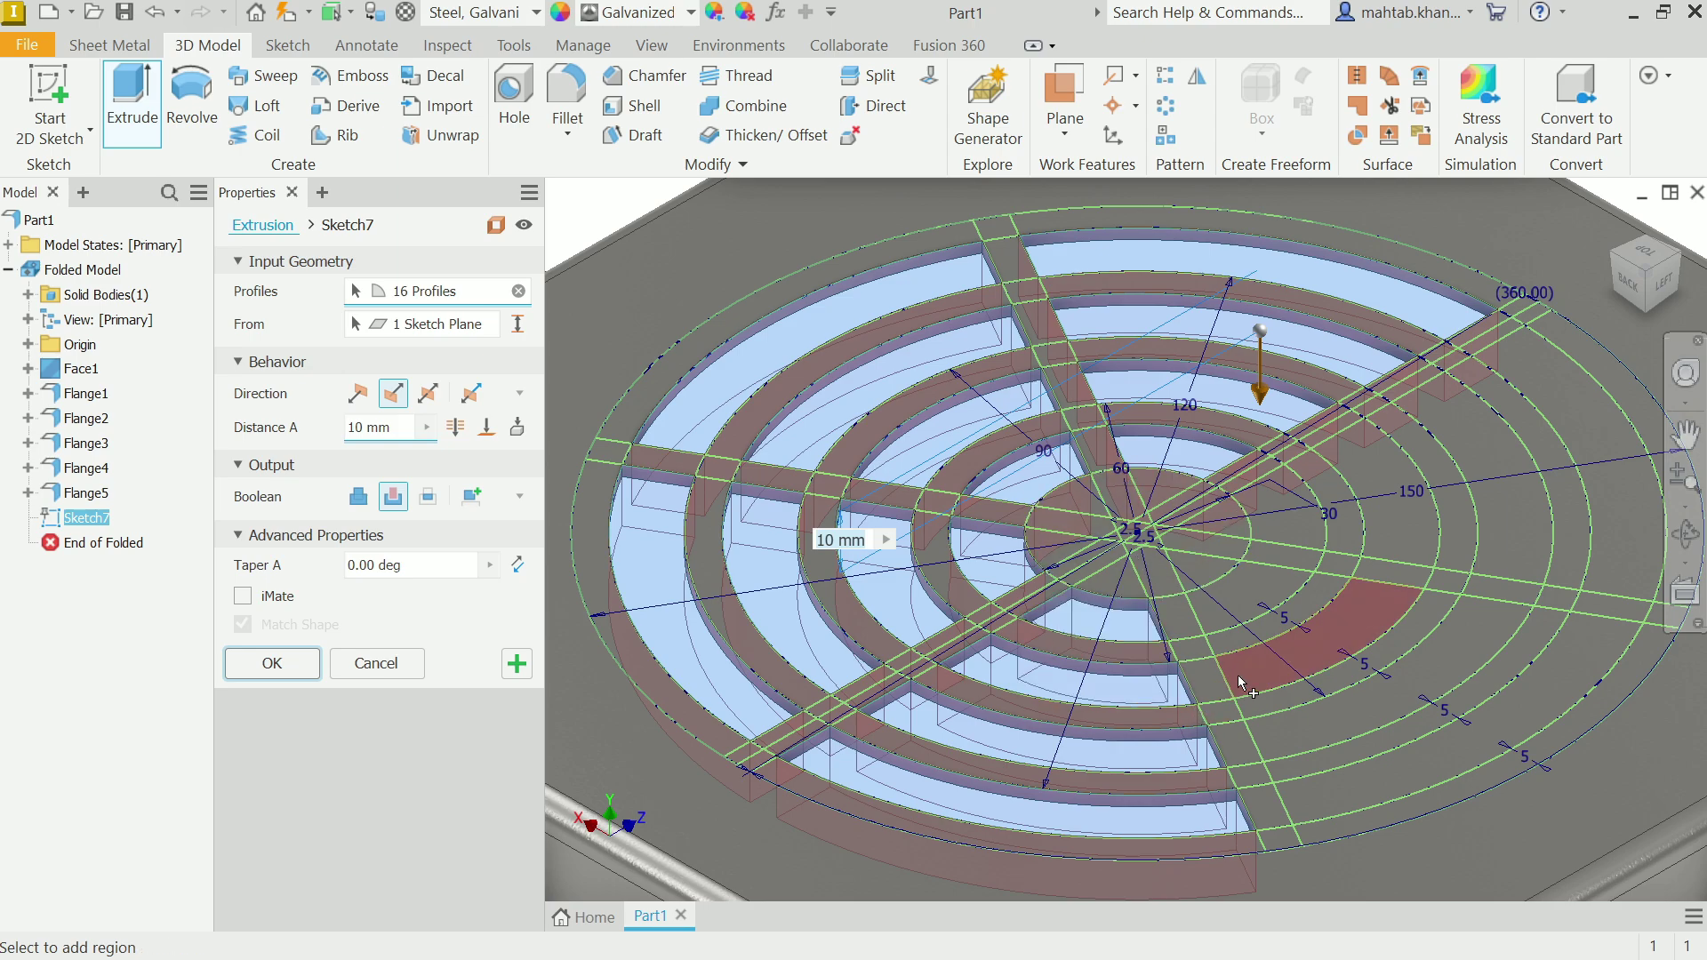
- Add the lower-right and right grille openings, completing all 24 profiles
click(1317, 678)
click(1311, 654)
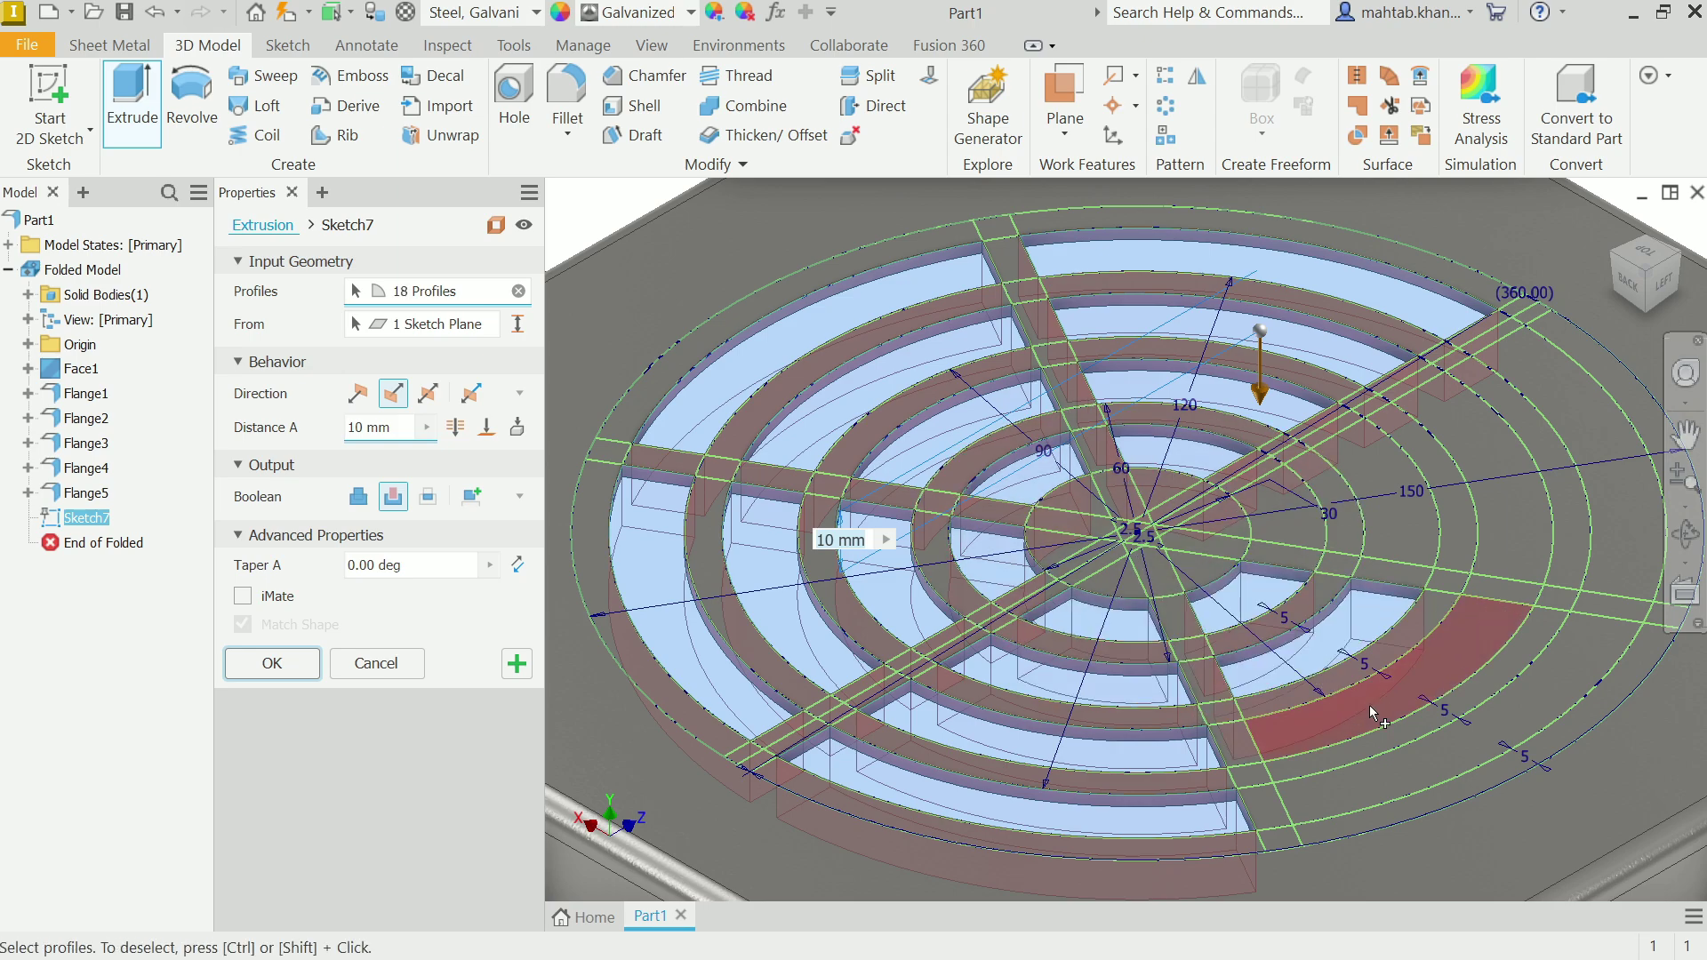
click(1369, 706)
click(1423, 761)
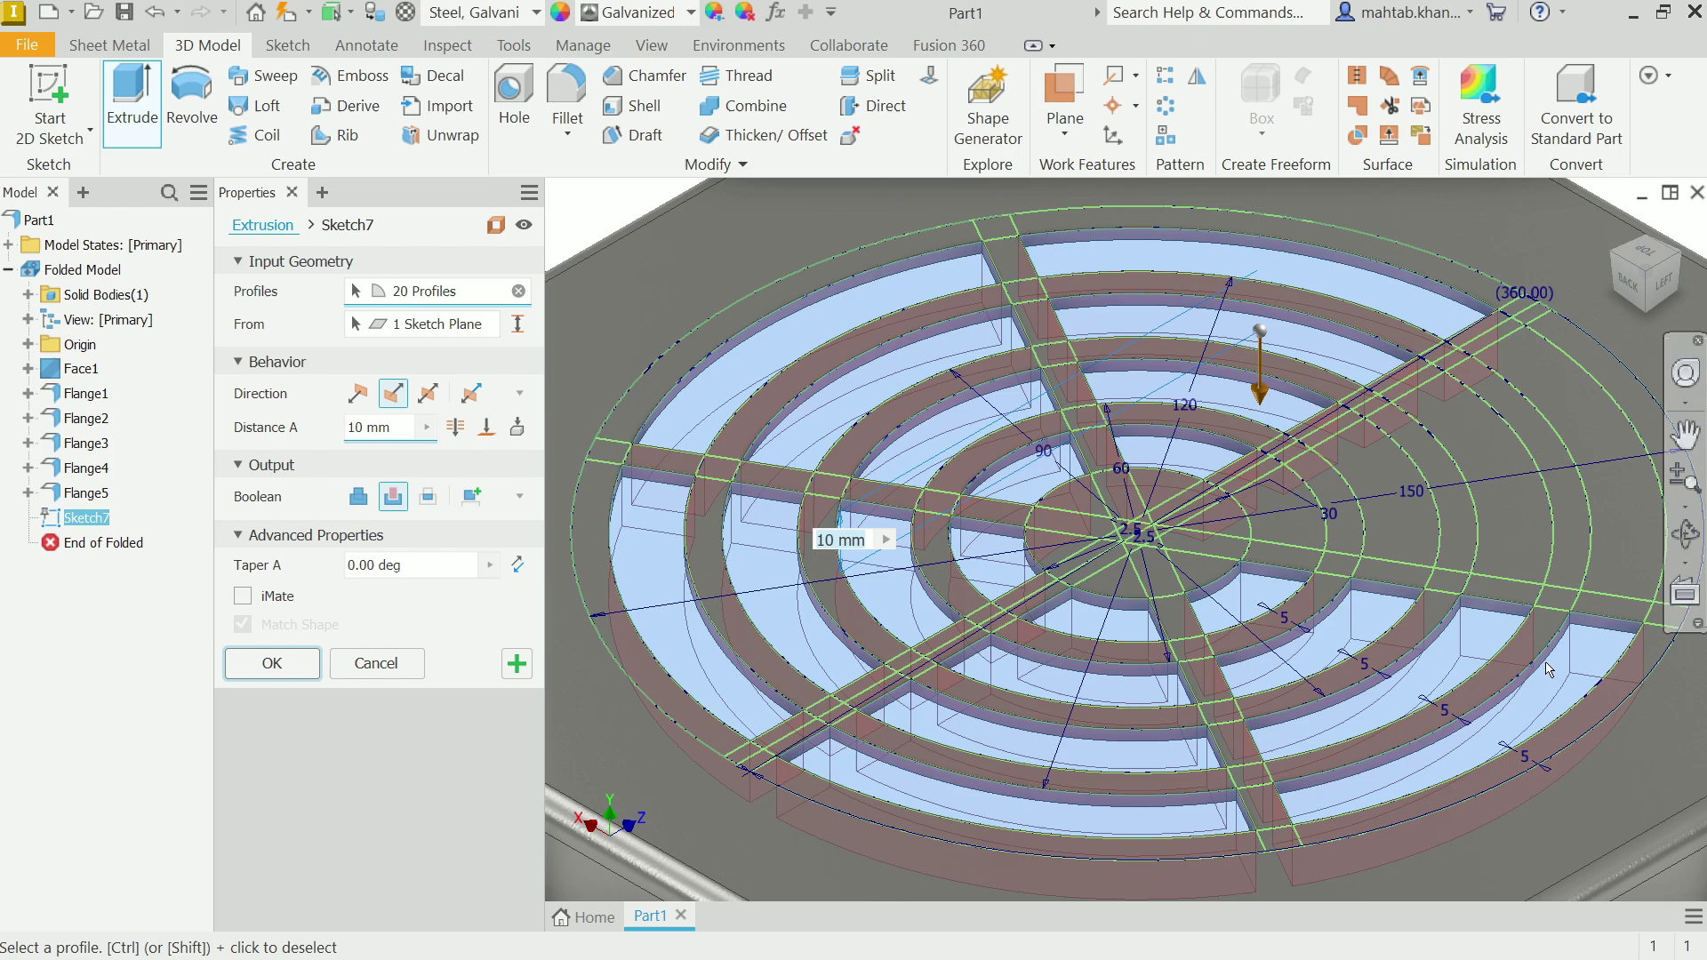
click(1586, 538)
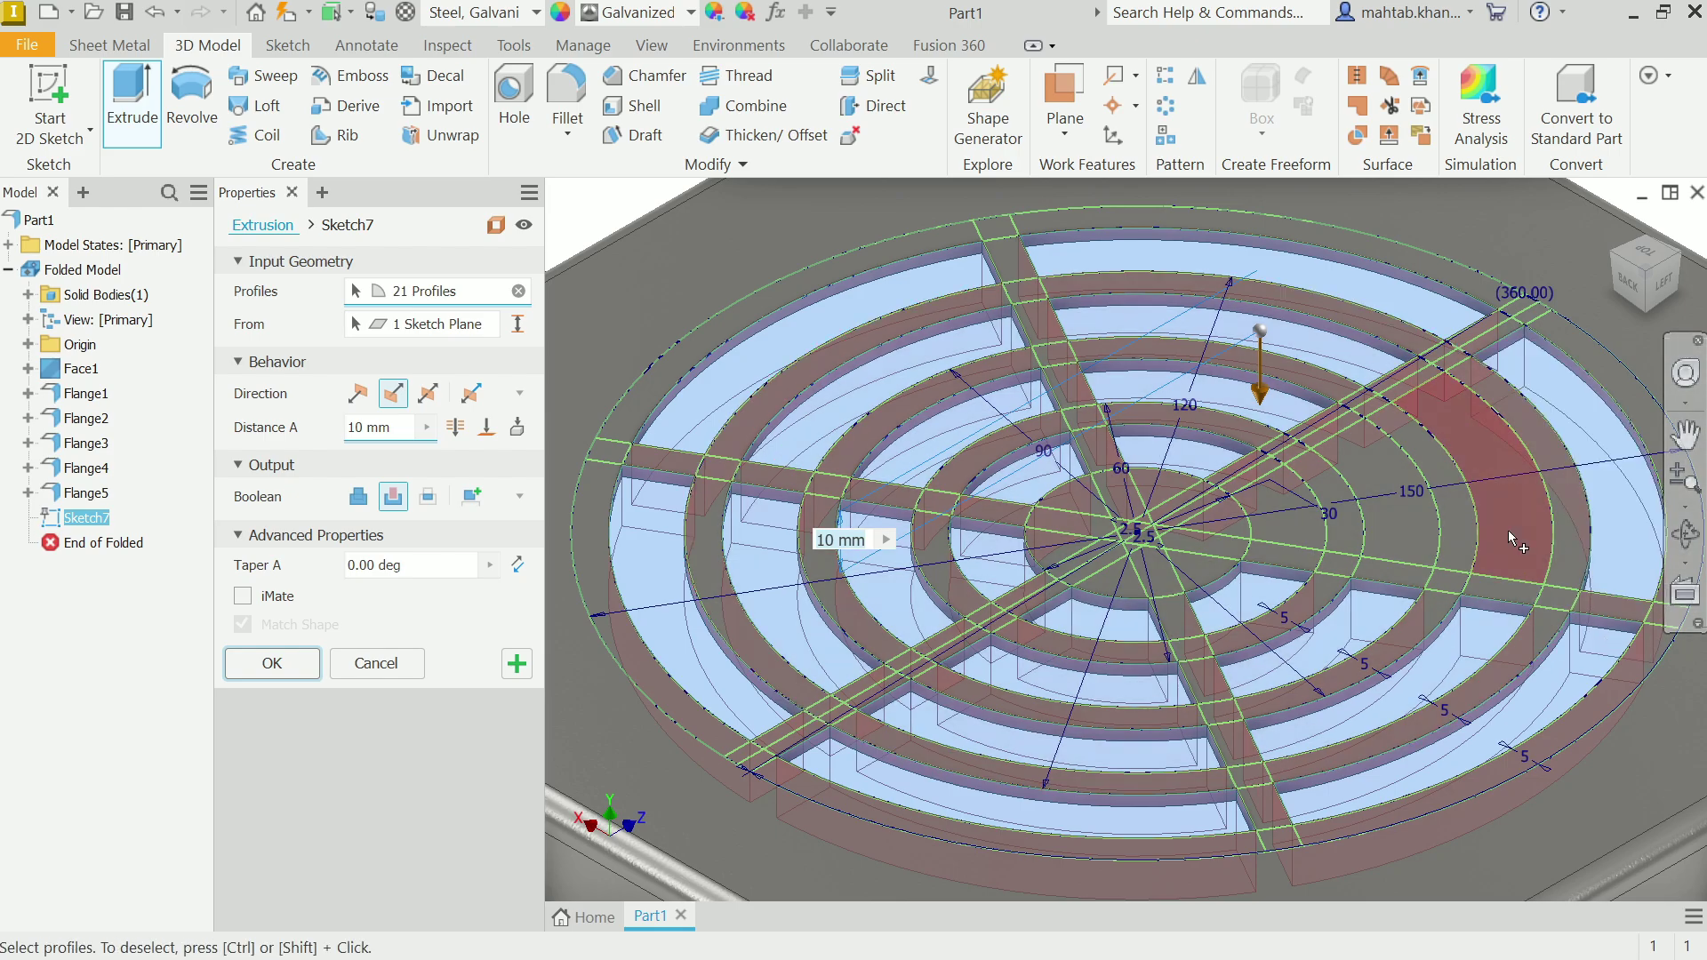
click(1458, 532)
click(1336, 528)
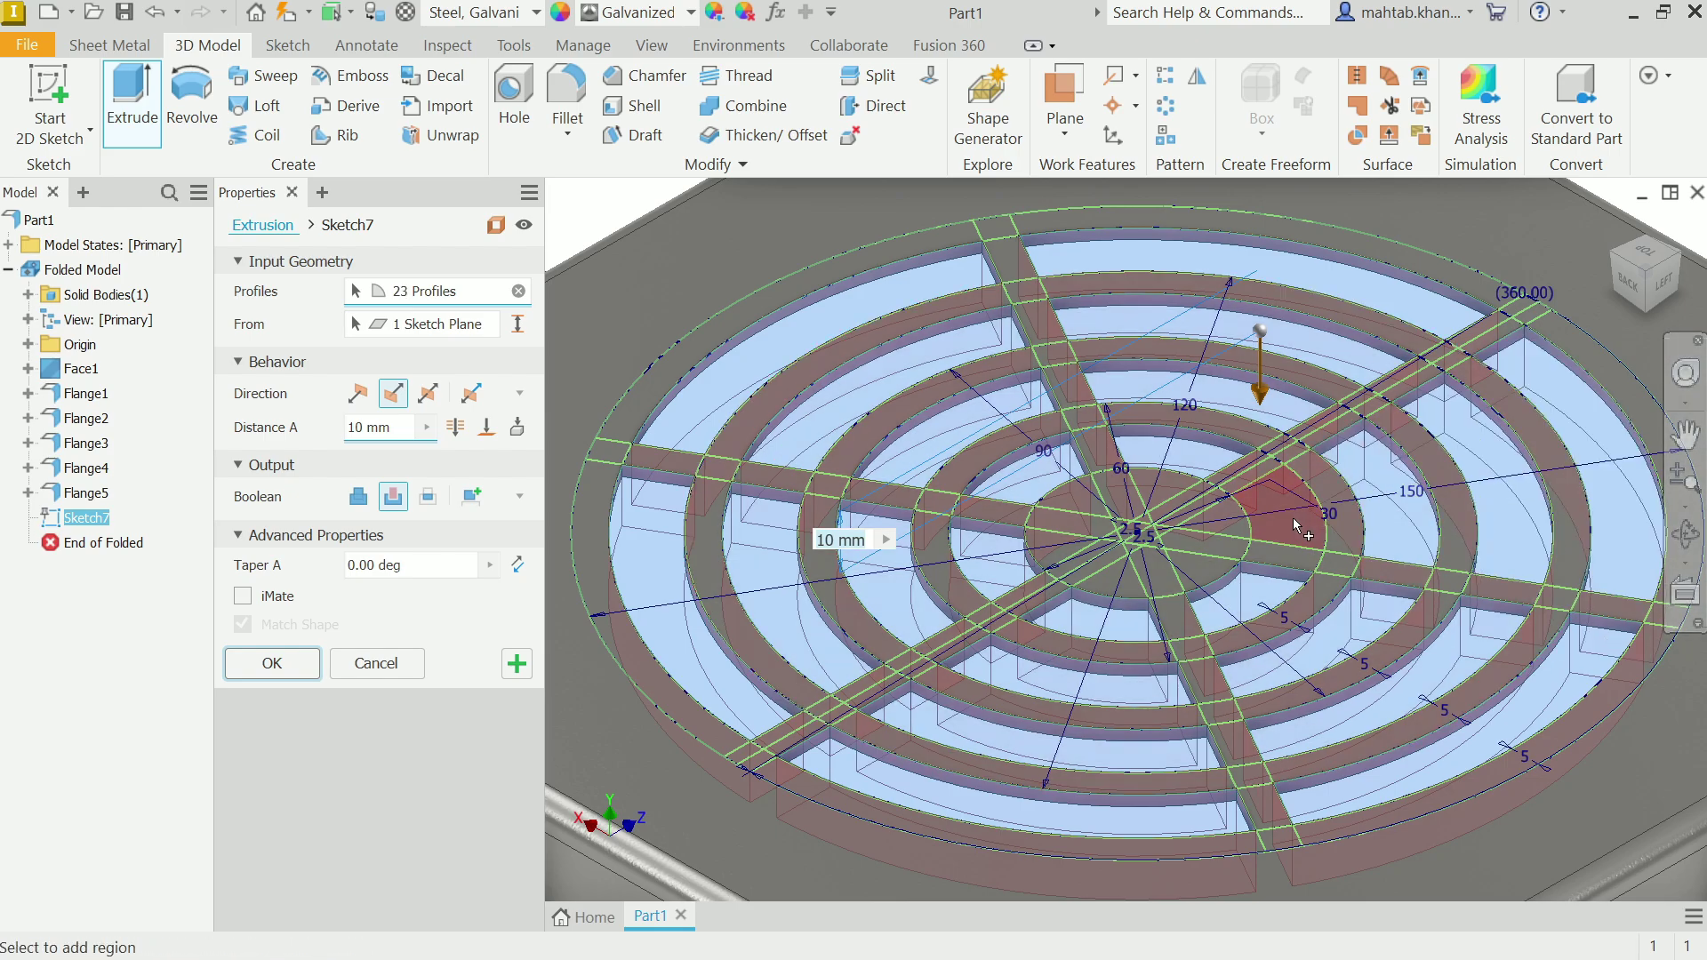
click(1293, 517)
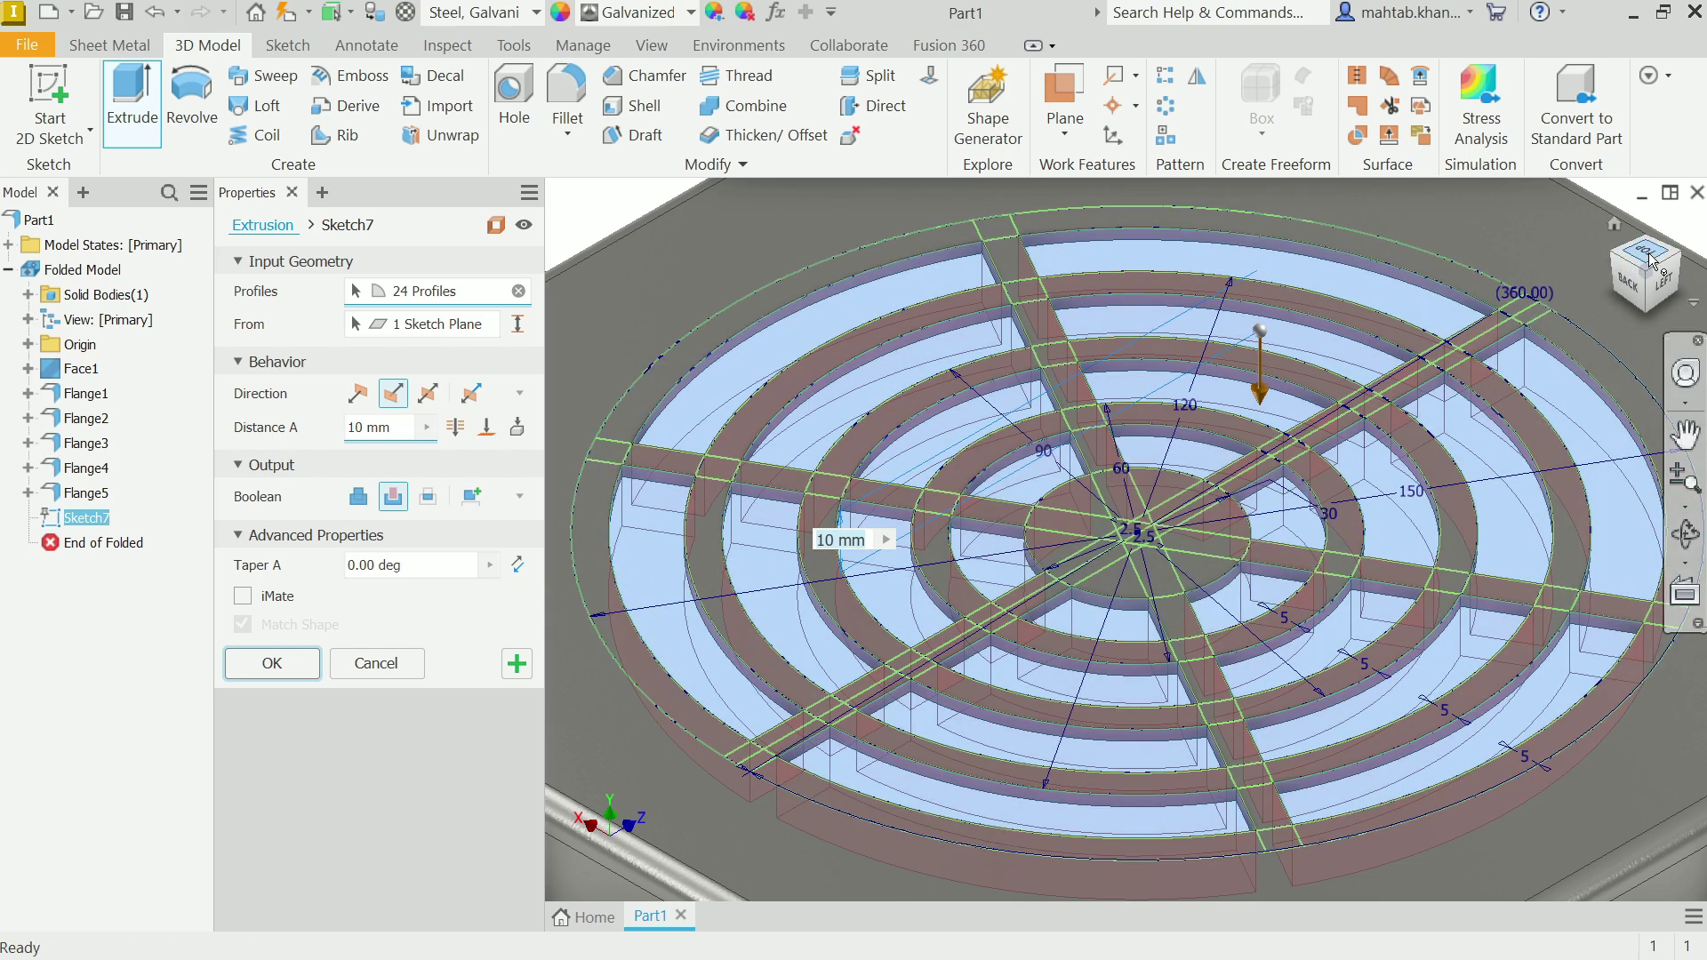
- Set the grille cut extent to Through All and create Extrusion1
click(1651, 258)
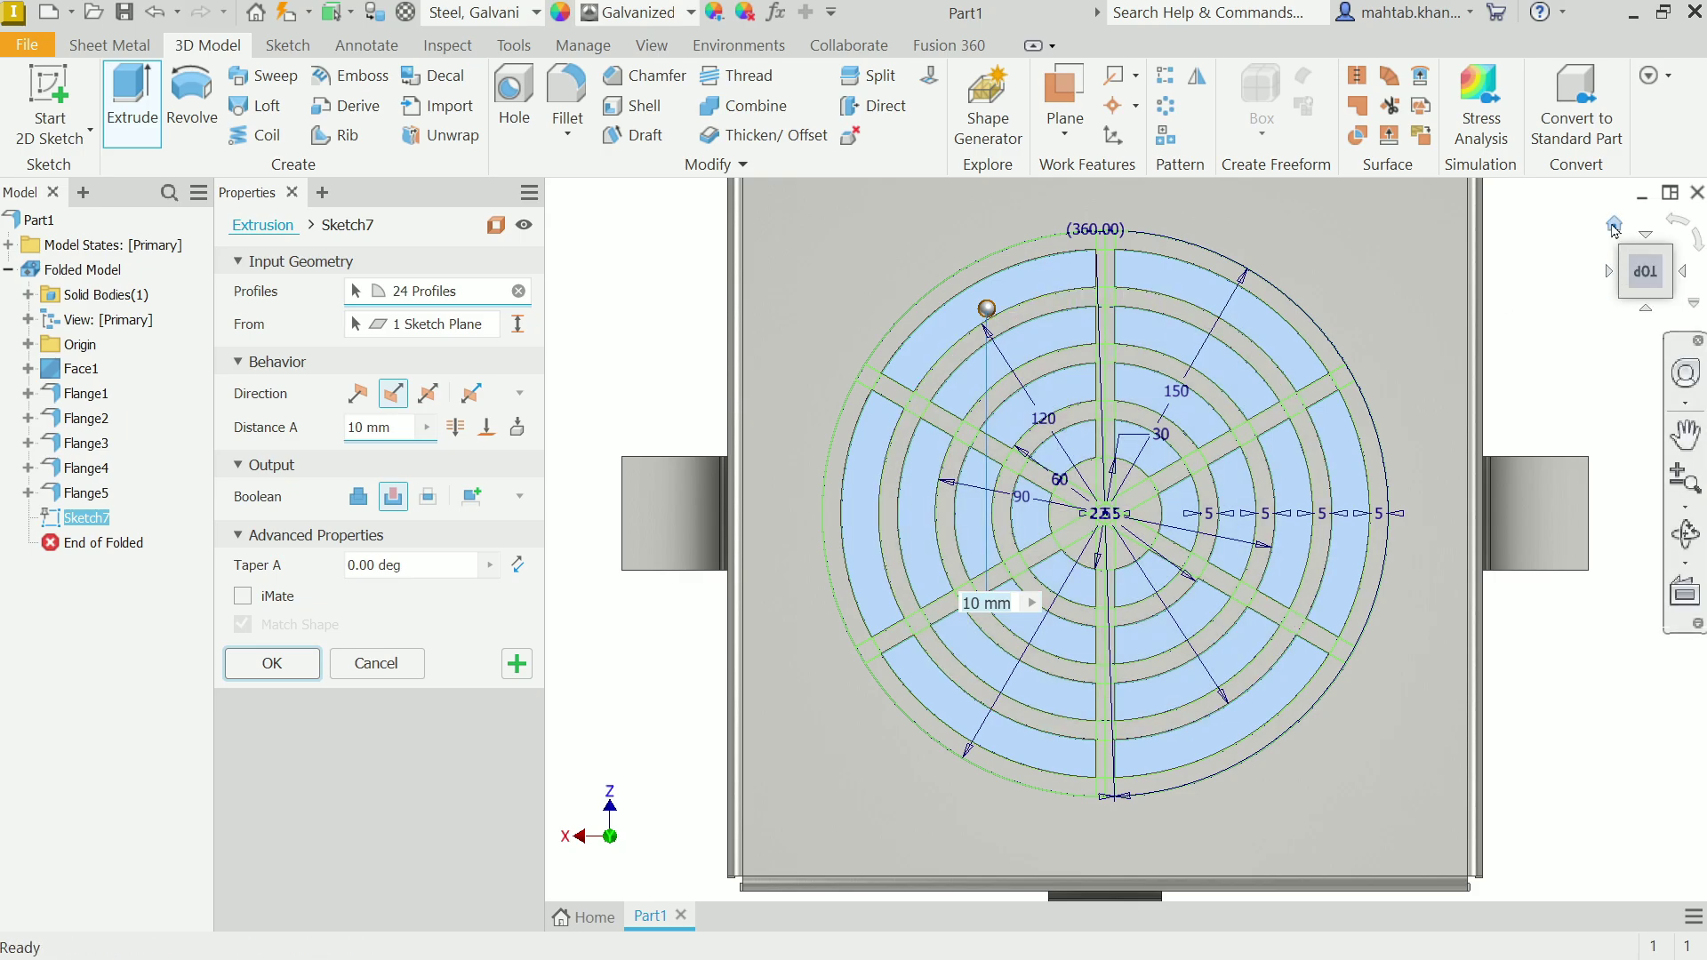
click(1615, 225)
scroll(1149, 508, up, 5)
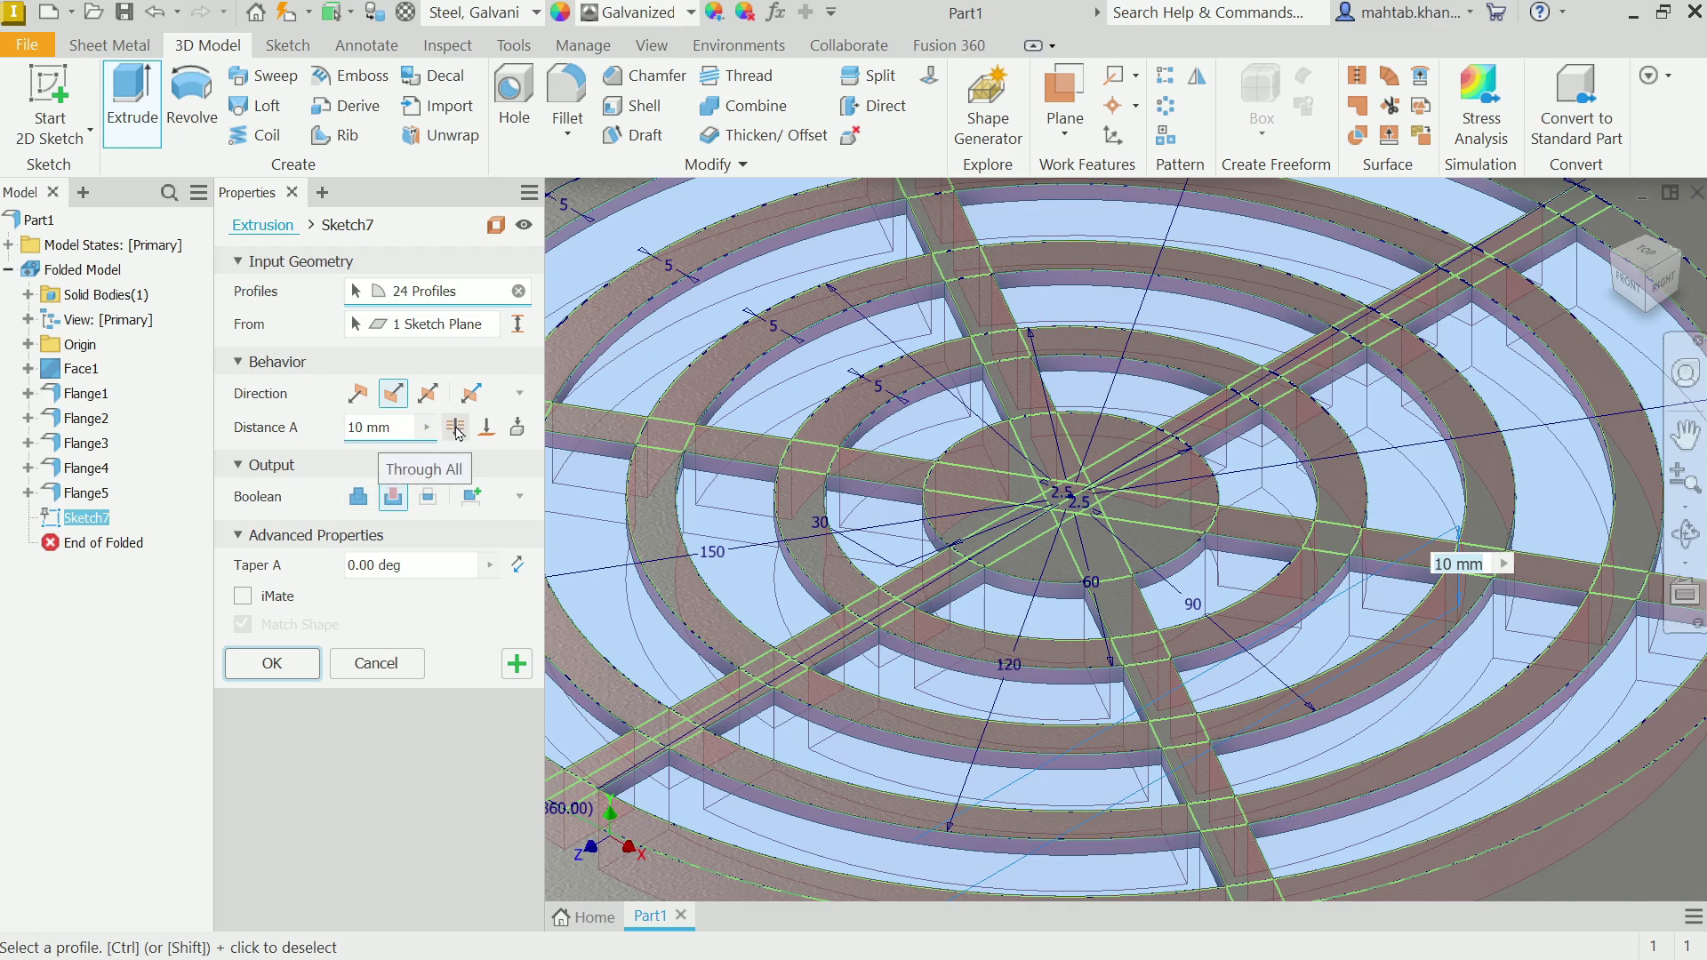
click(456, 429)
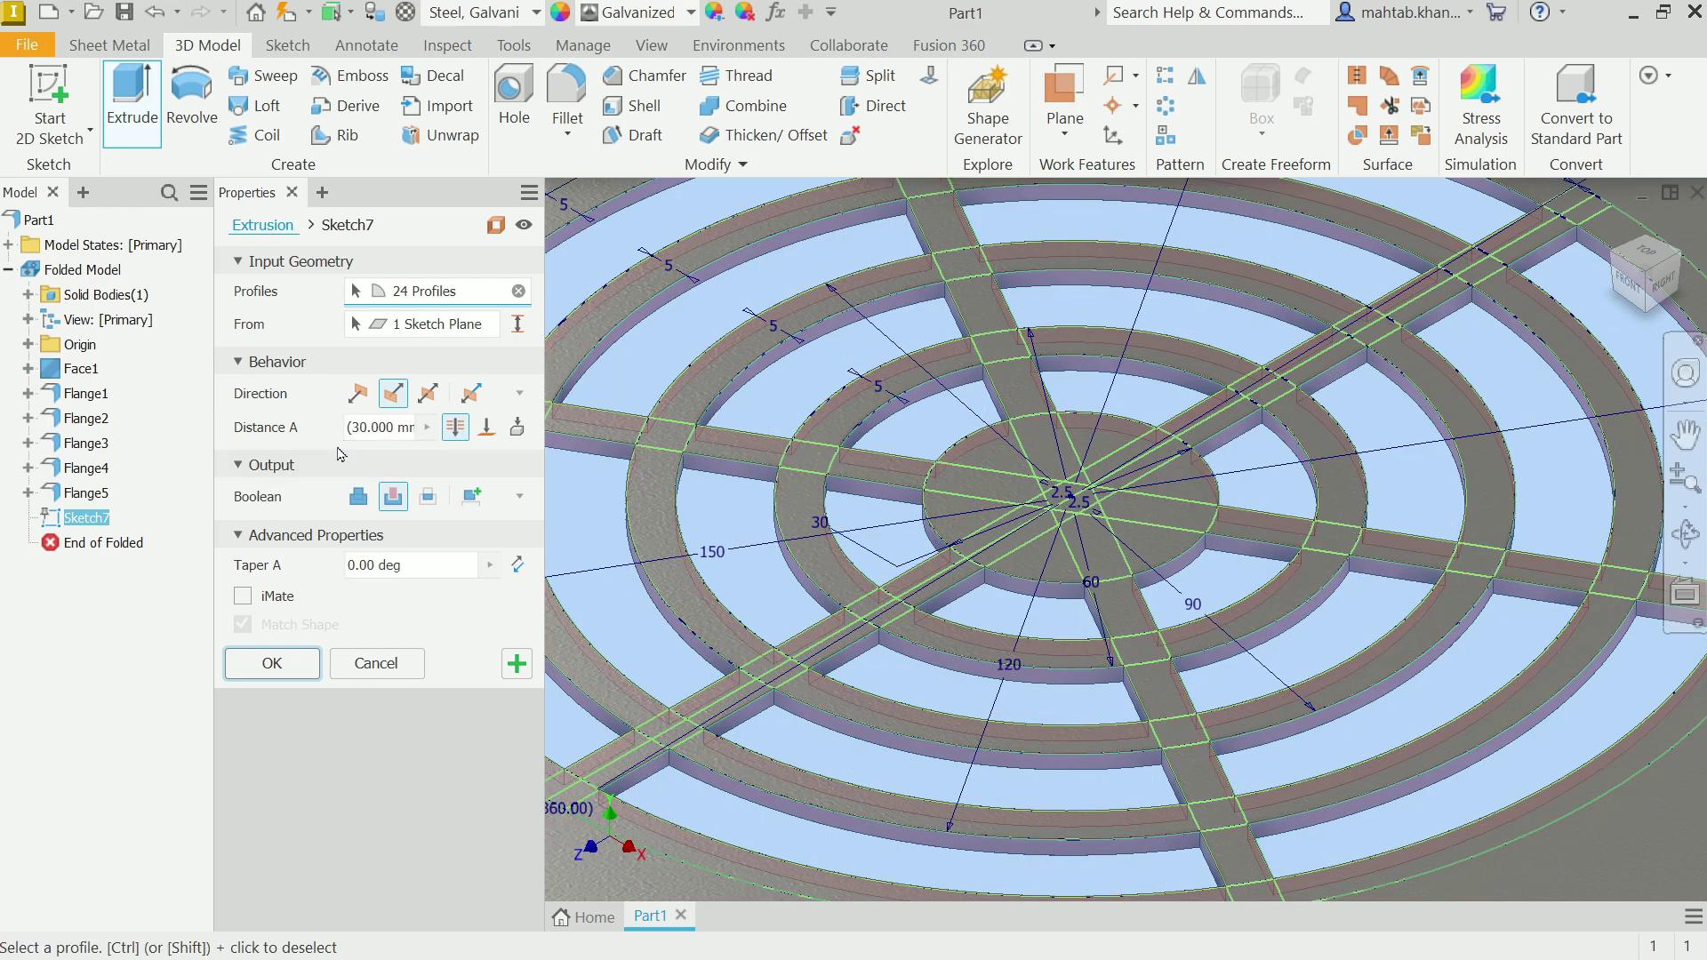
click(266, 666)
scroll(935, 548, down, 8)
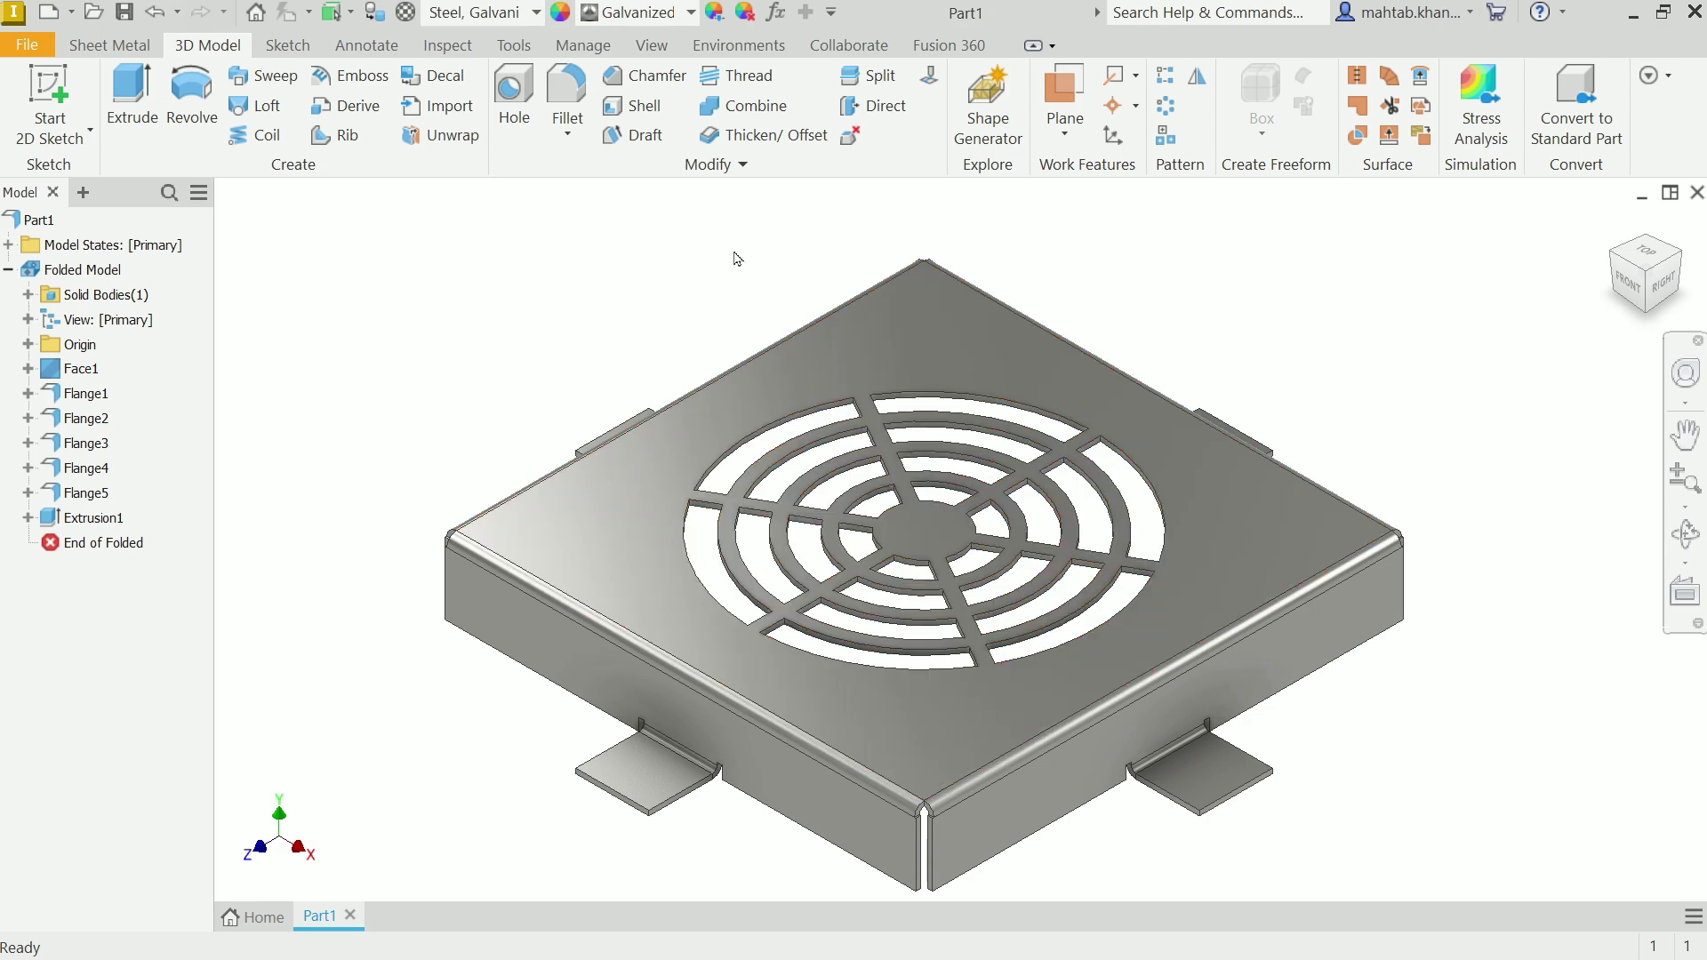
- Start a 5 mm fillet on the front and right tabs' four corner edges
click(566, 92)
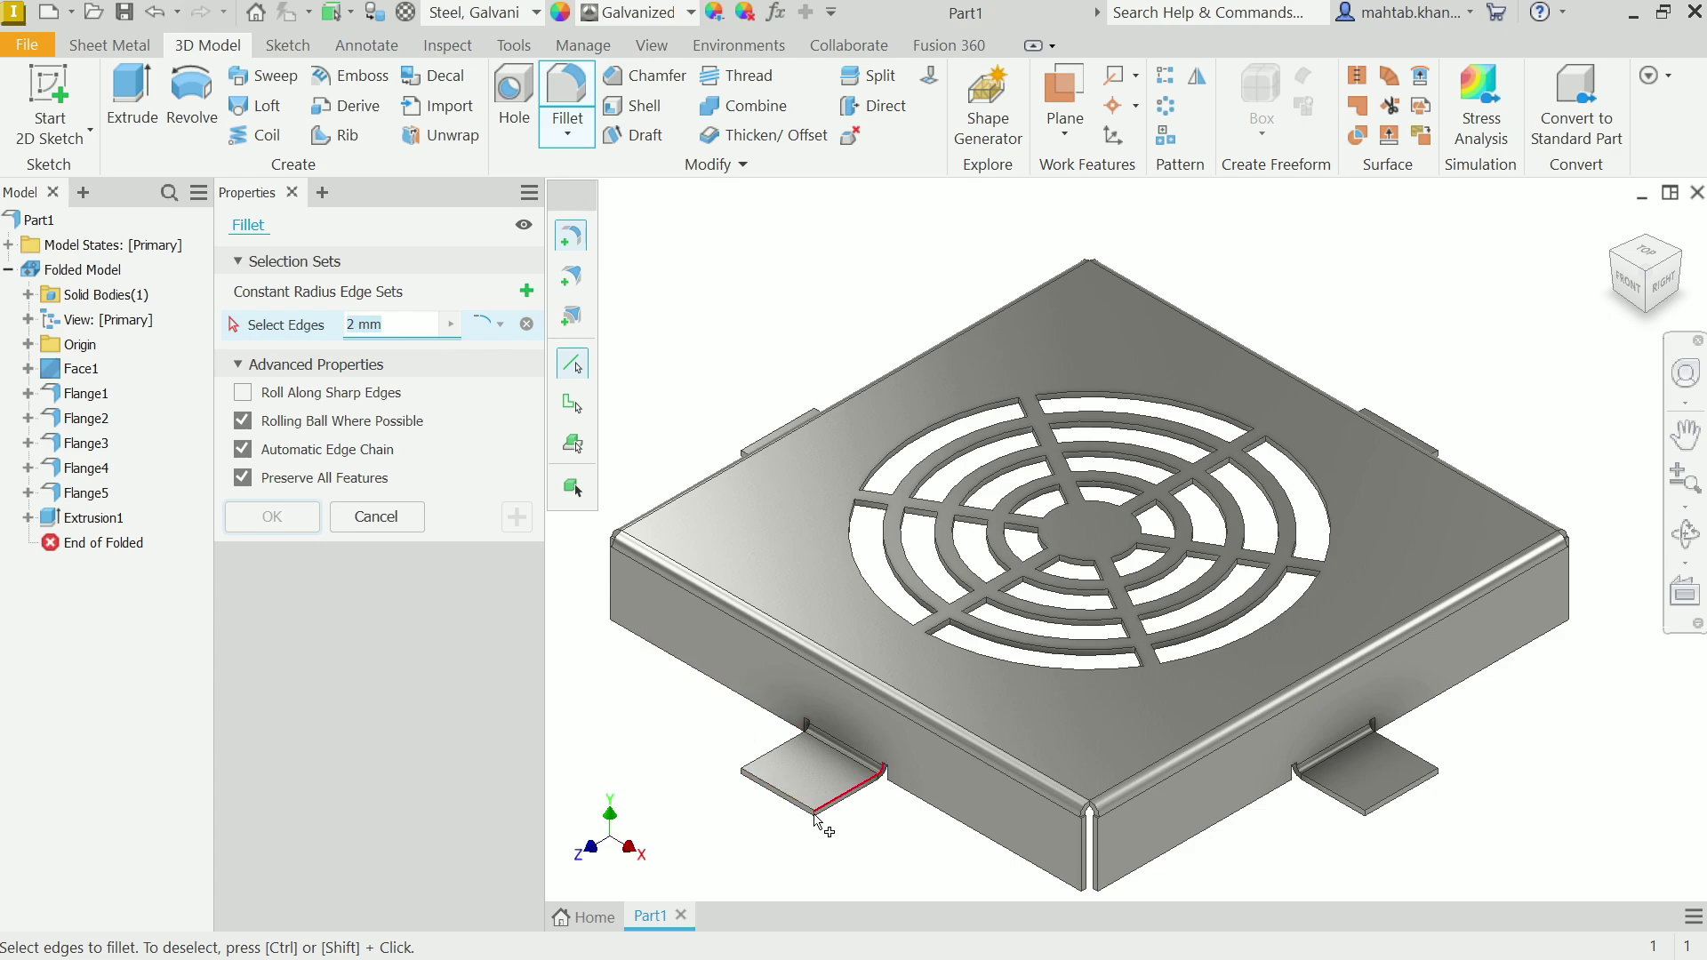
scroll(816, 820, down, 3)
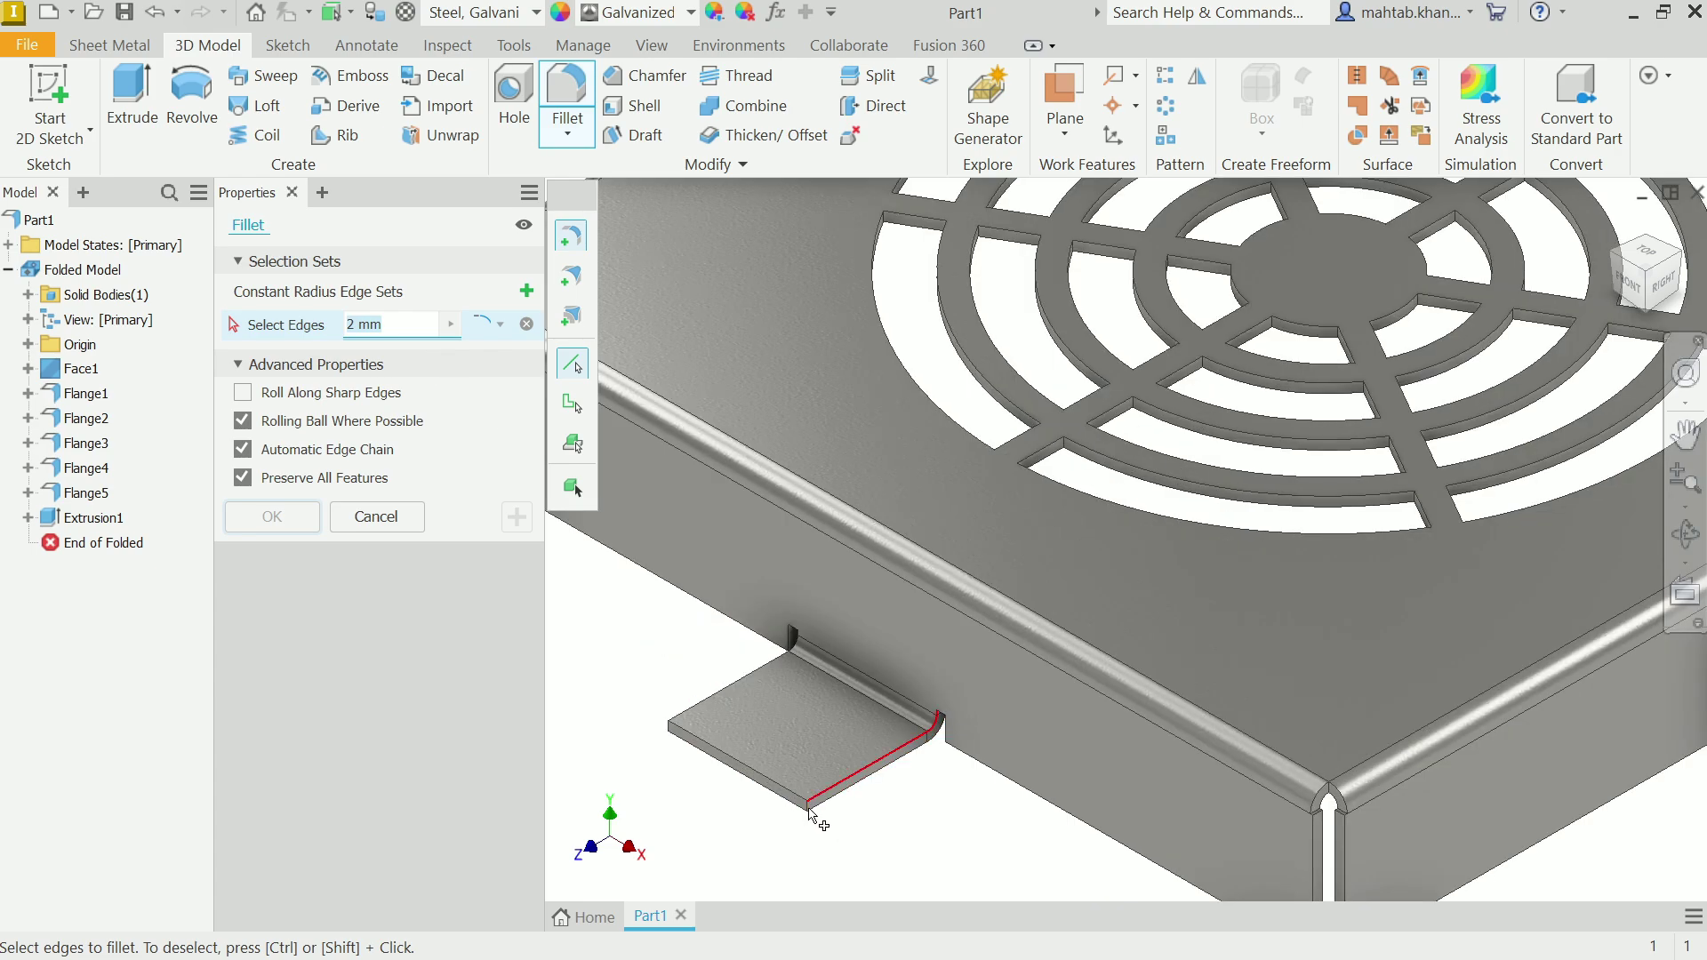
click(810, 812)
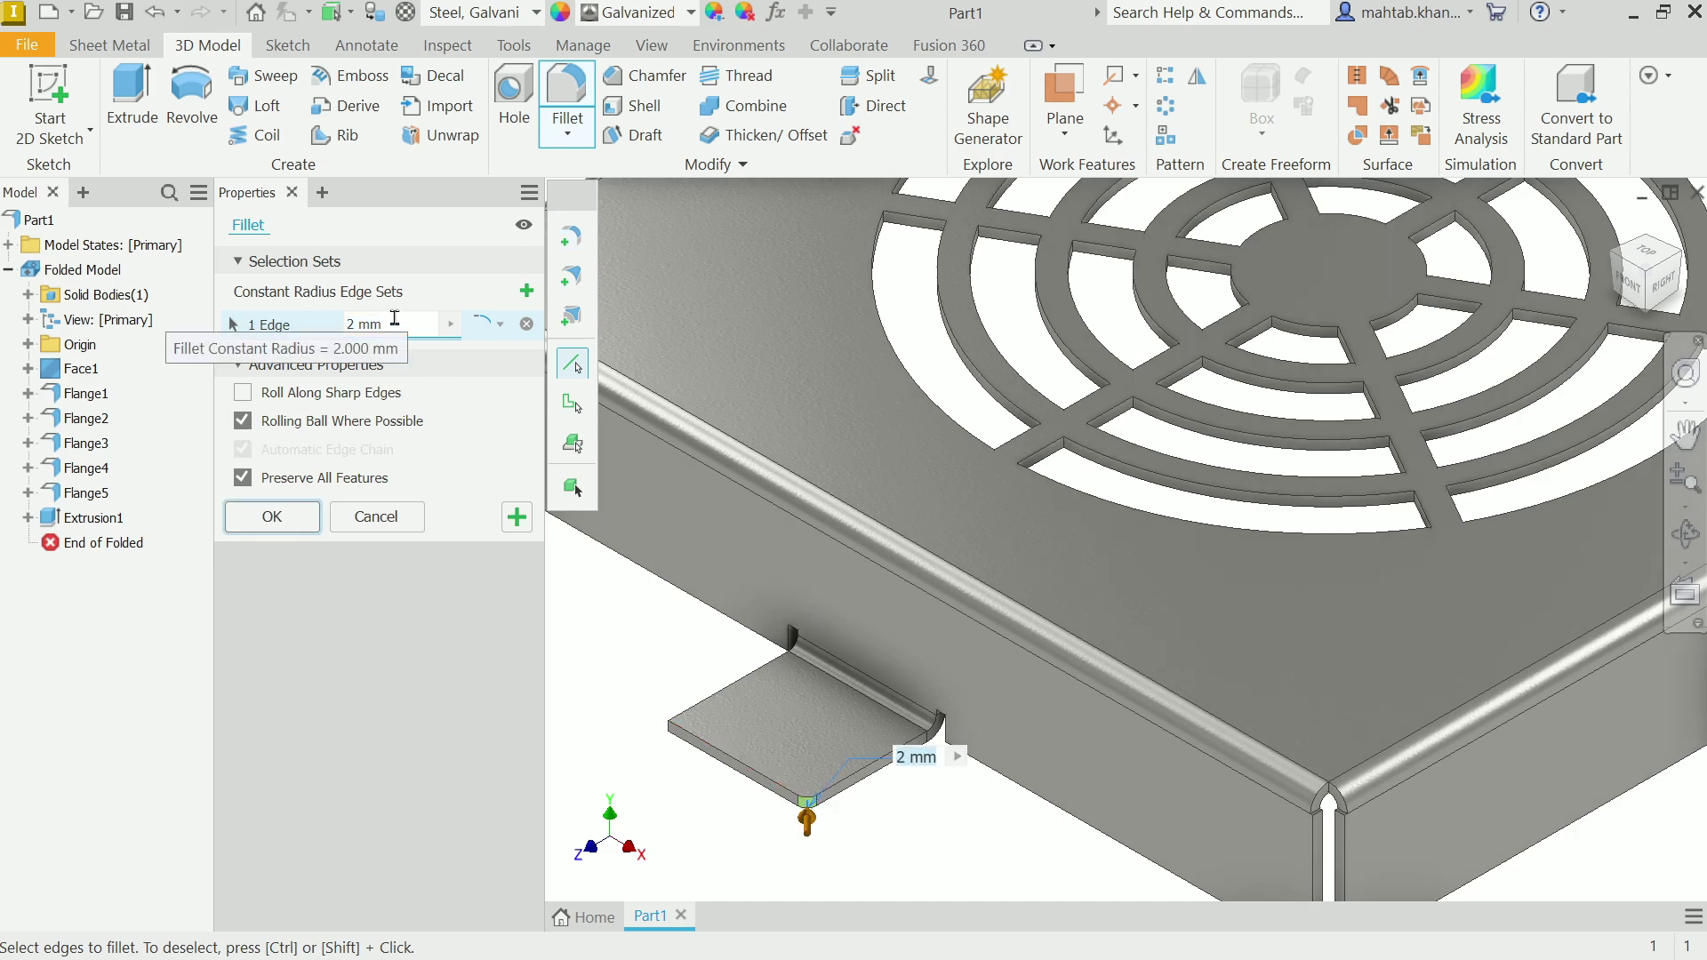
double_click(395, 317)
text(5)
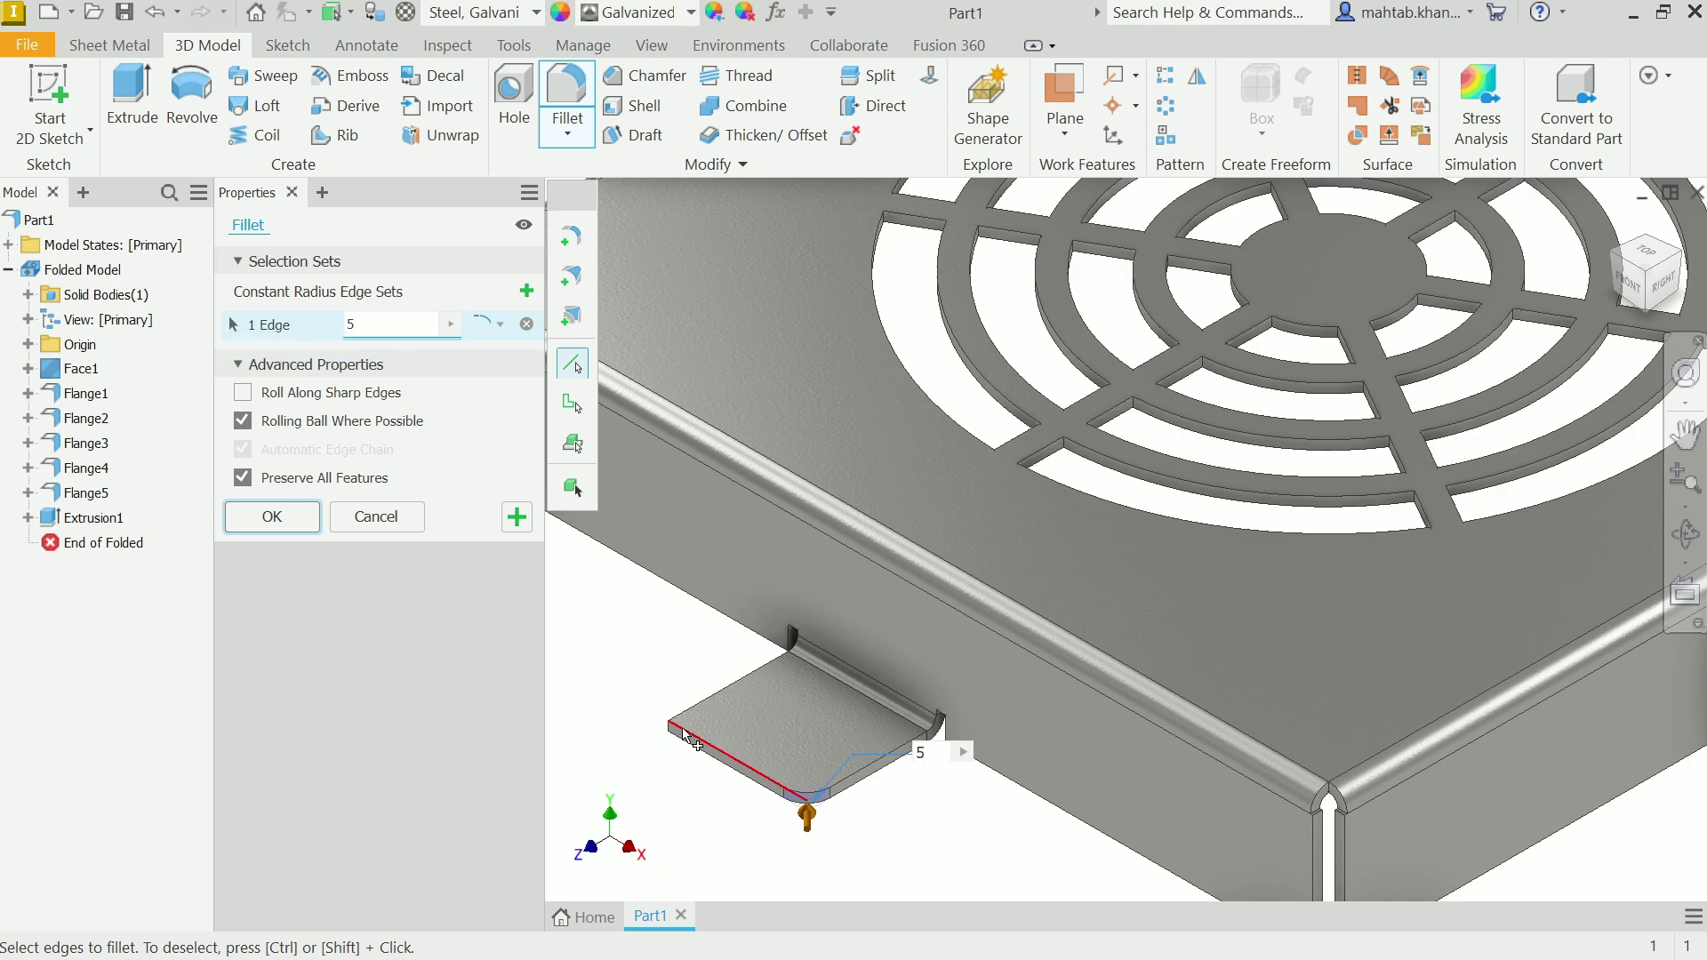
click(680, 741)
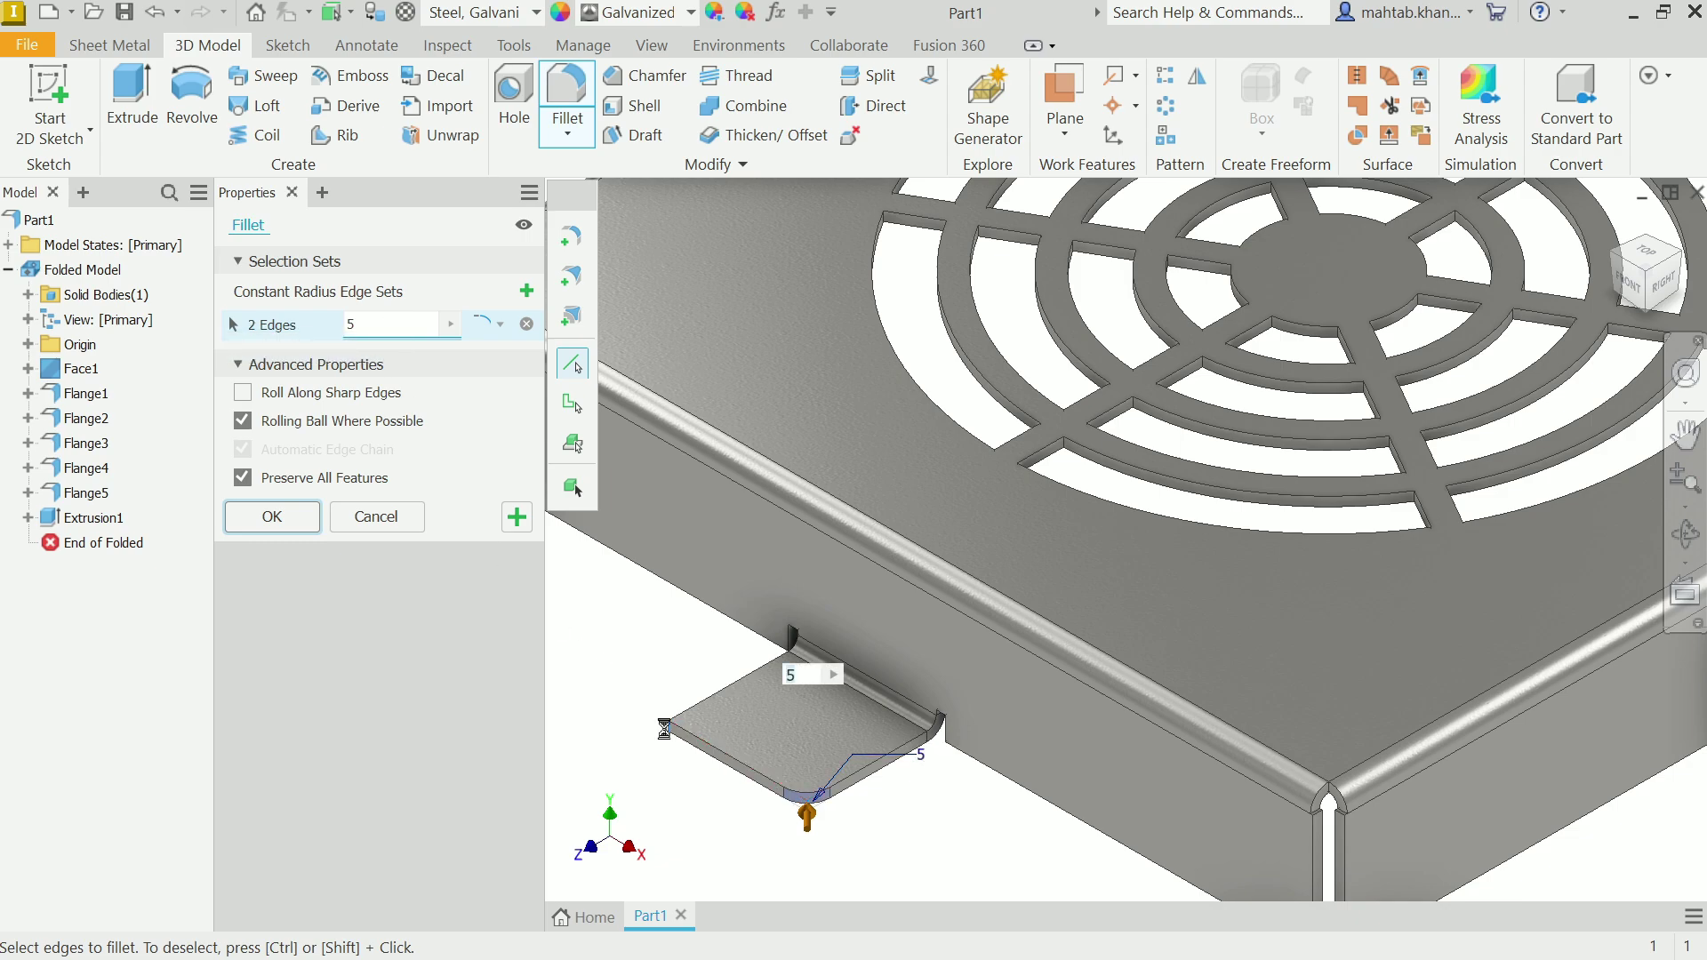
scroll(938, 762, down, 2)
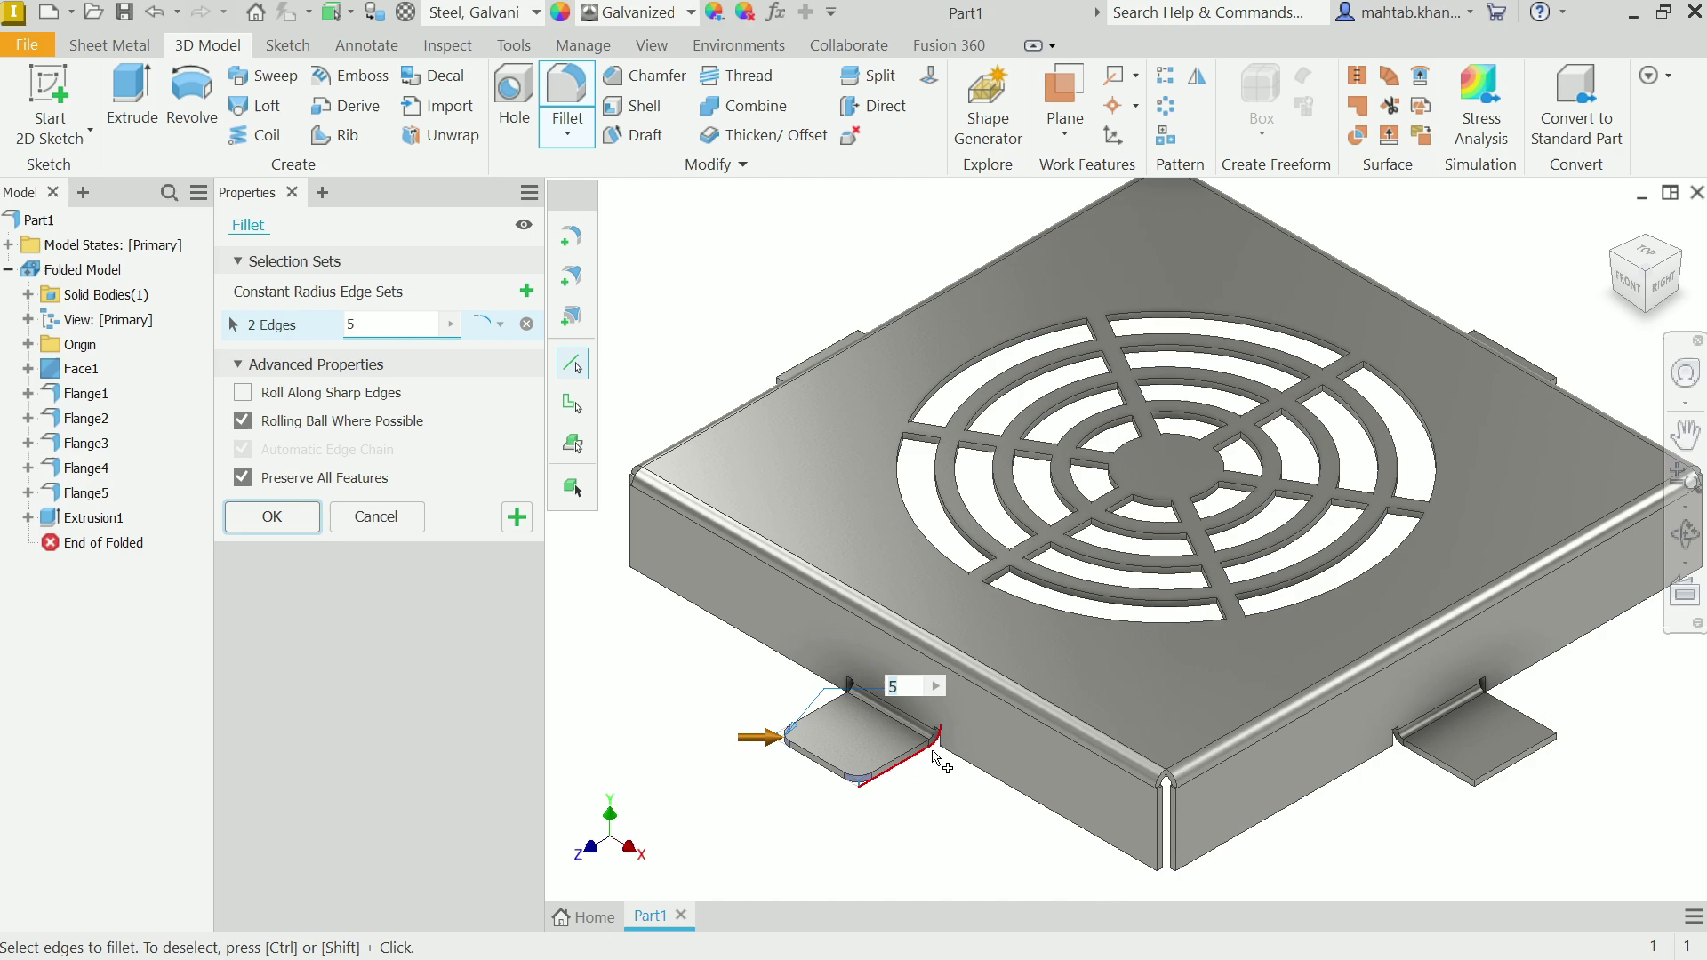
click(1477, 784)
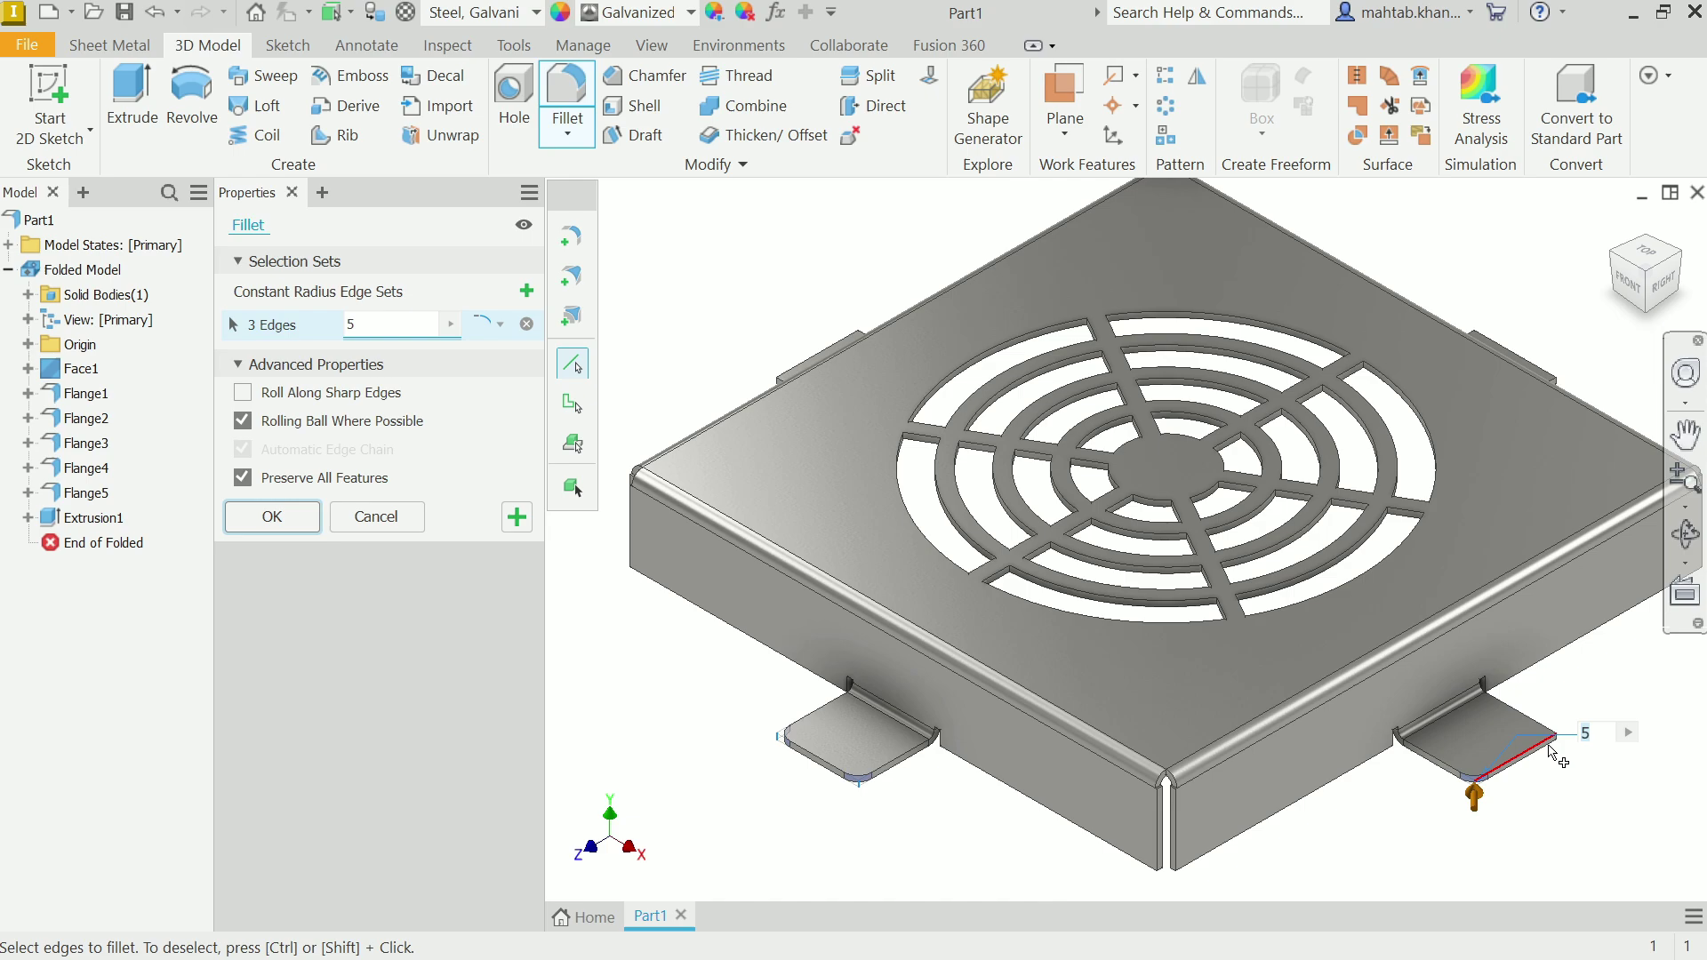
scroll(1566, 750, up, 8)
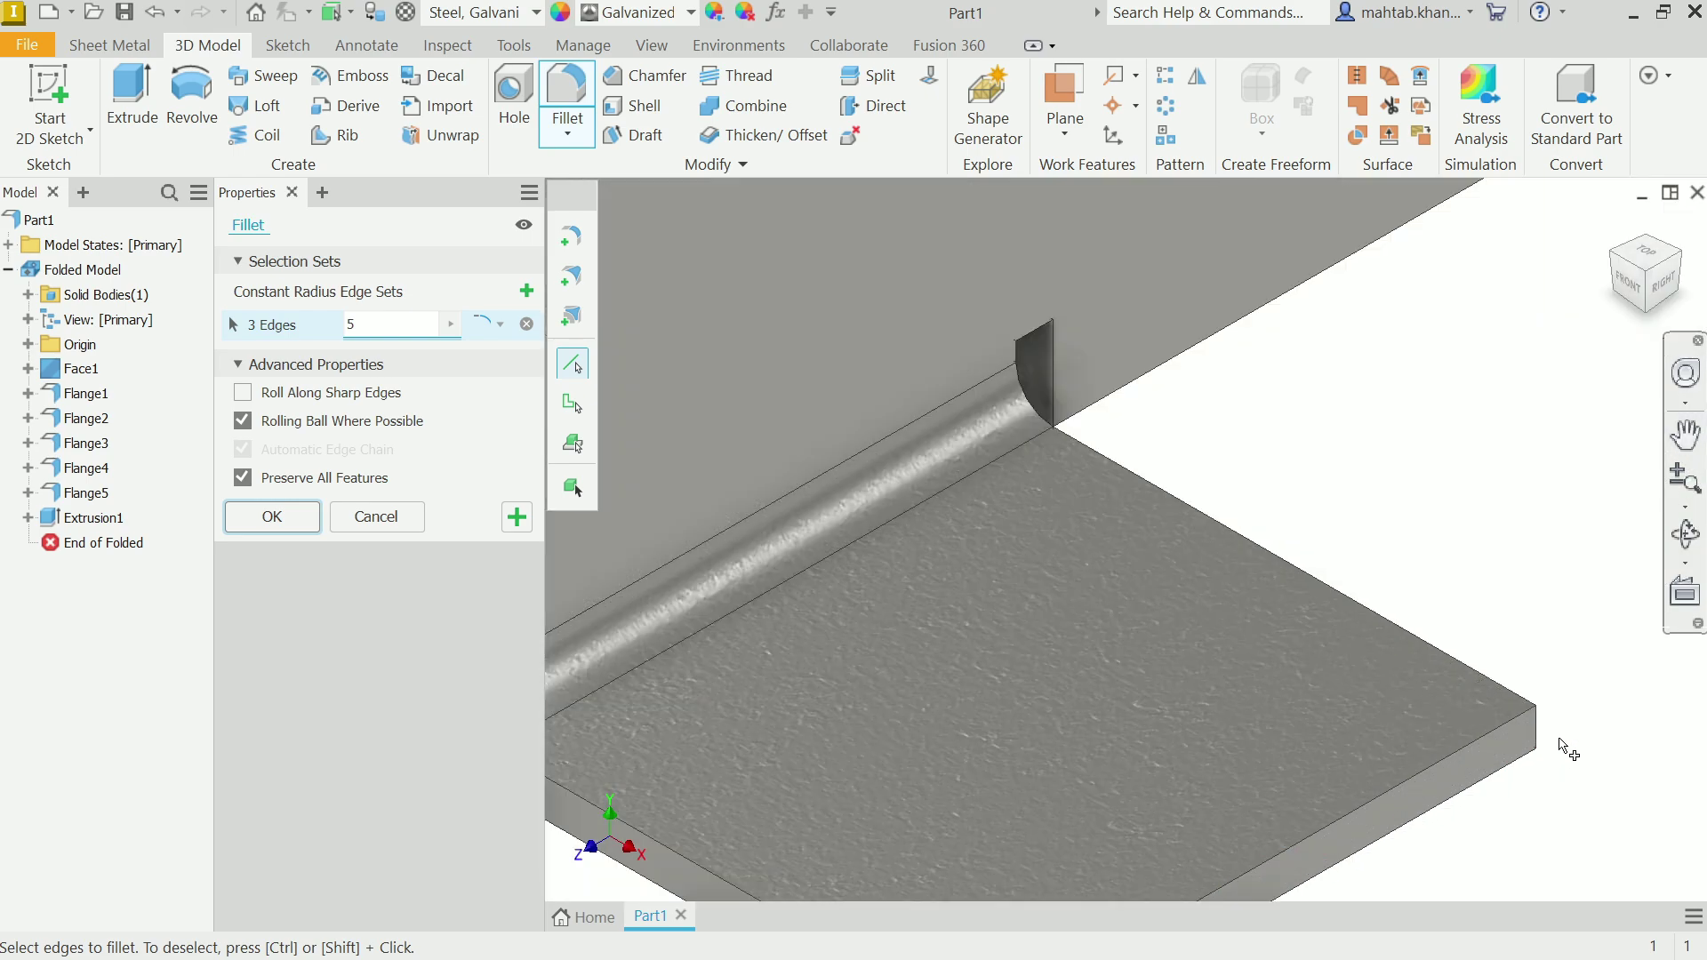
click(1532, 743)
- Add the remaining two tabs' corner edges and apply the 5 mm fillet
scroll(1532, 744, down, 10)
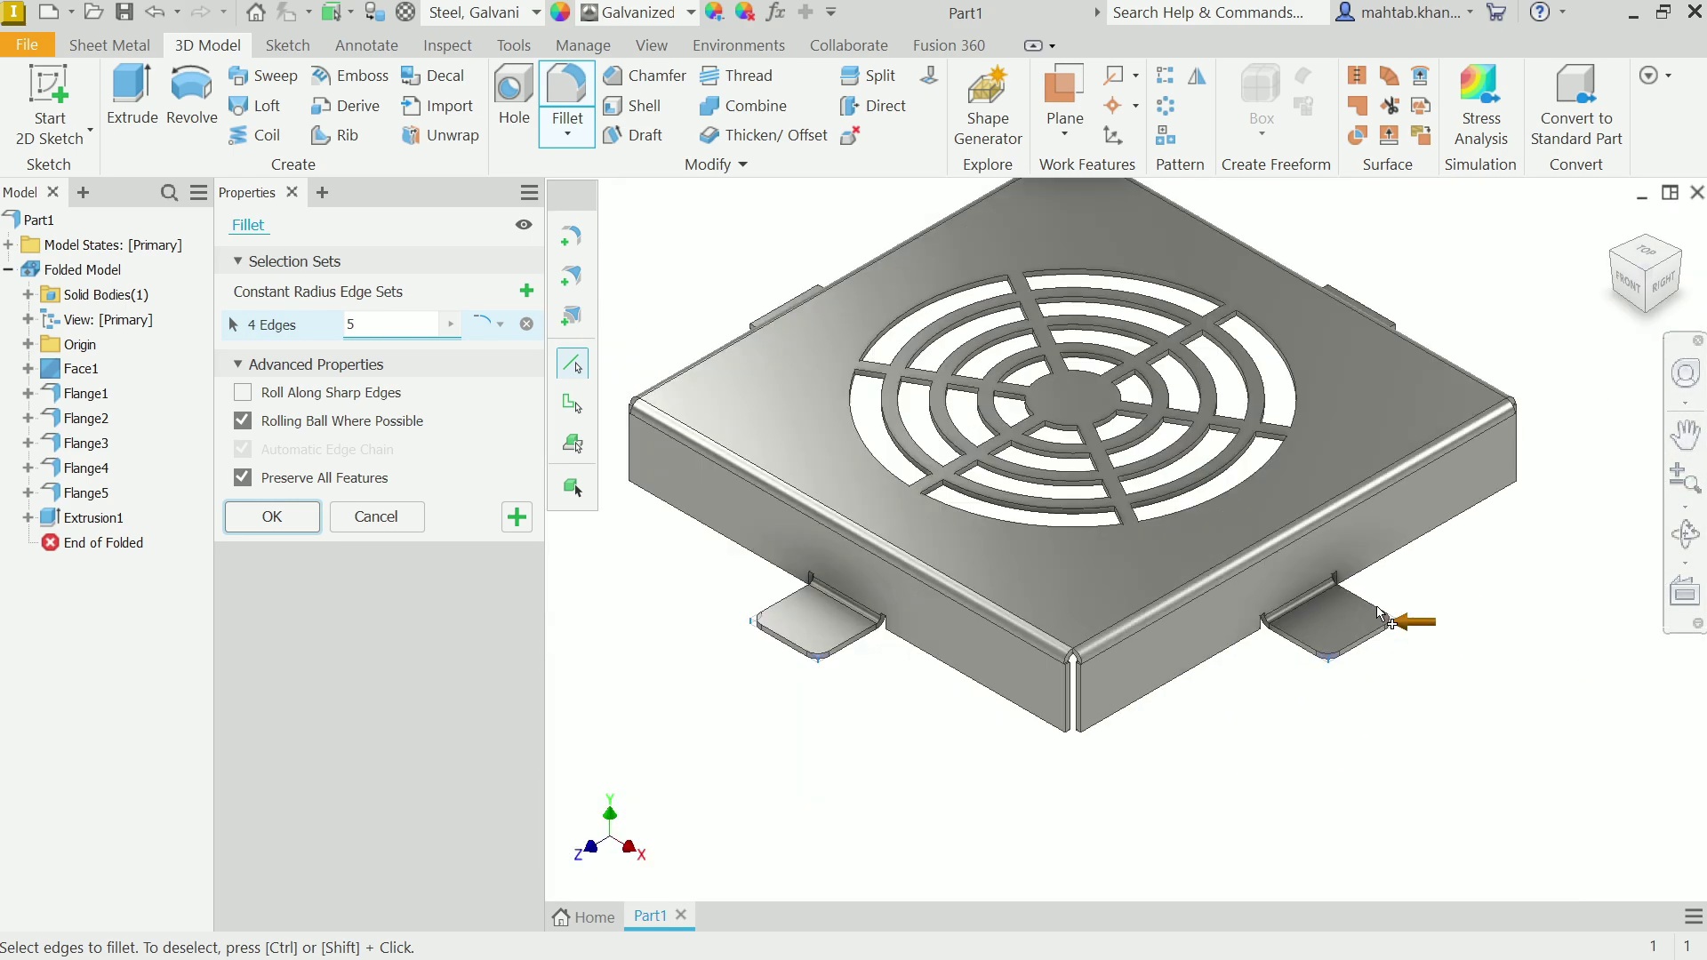
click(1689, 262)
scroll(1165, 680, up, 6)
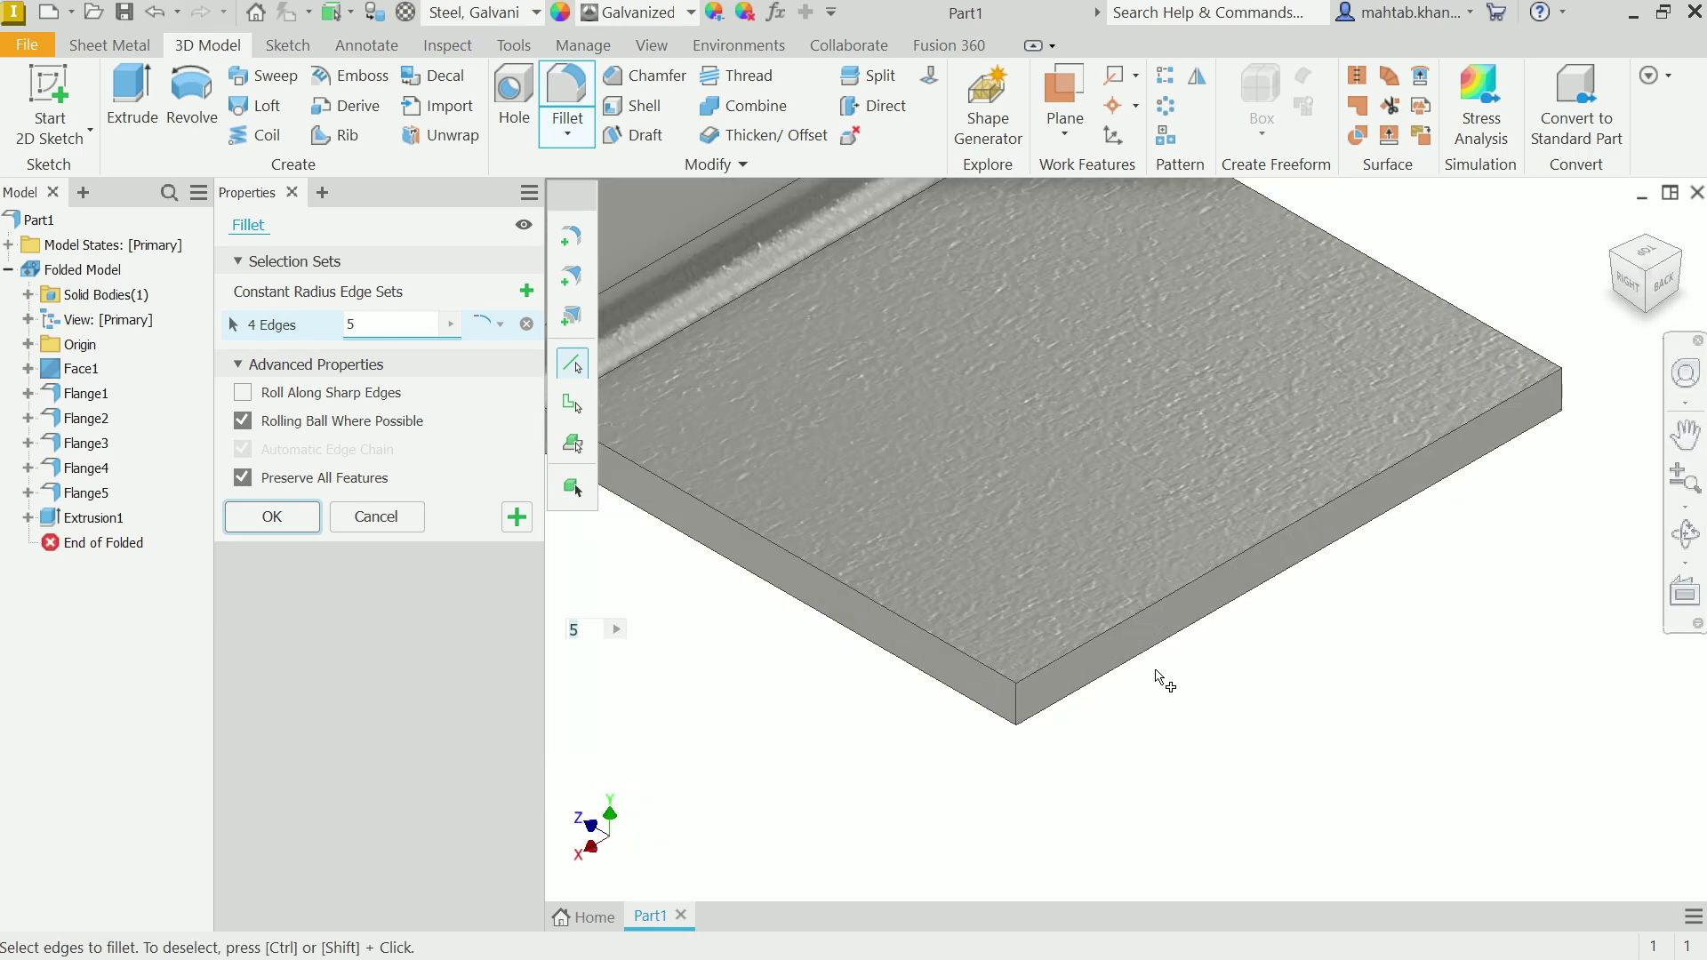
click(1019, 702)
click(1564, 402)
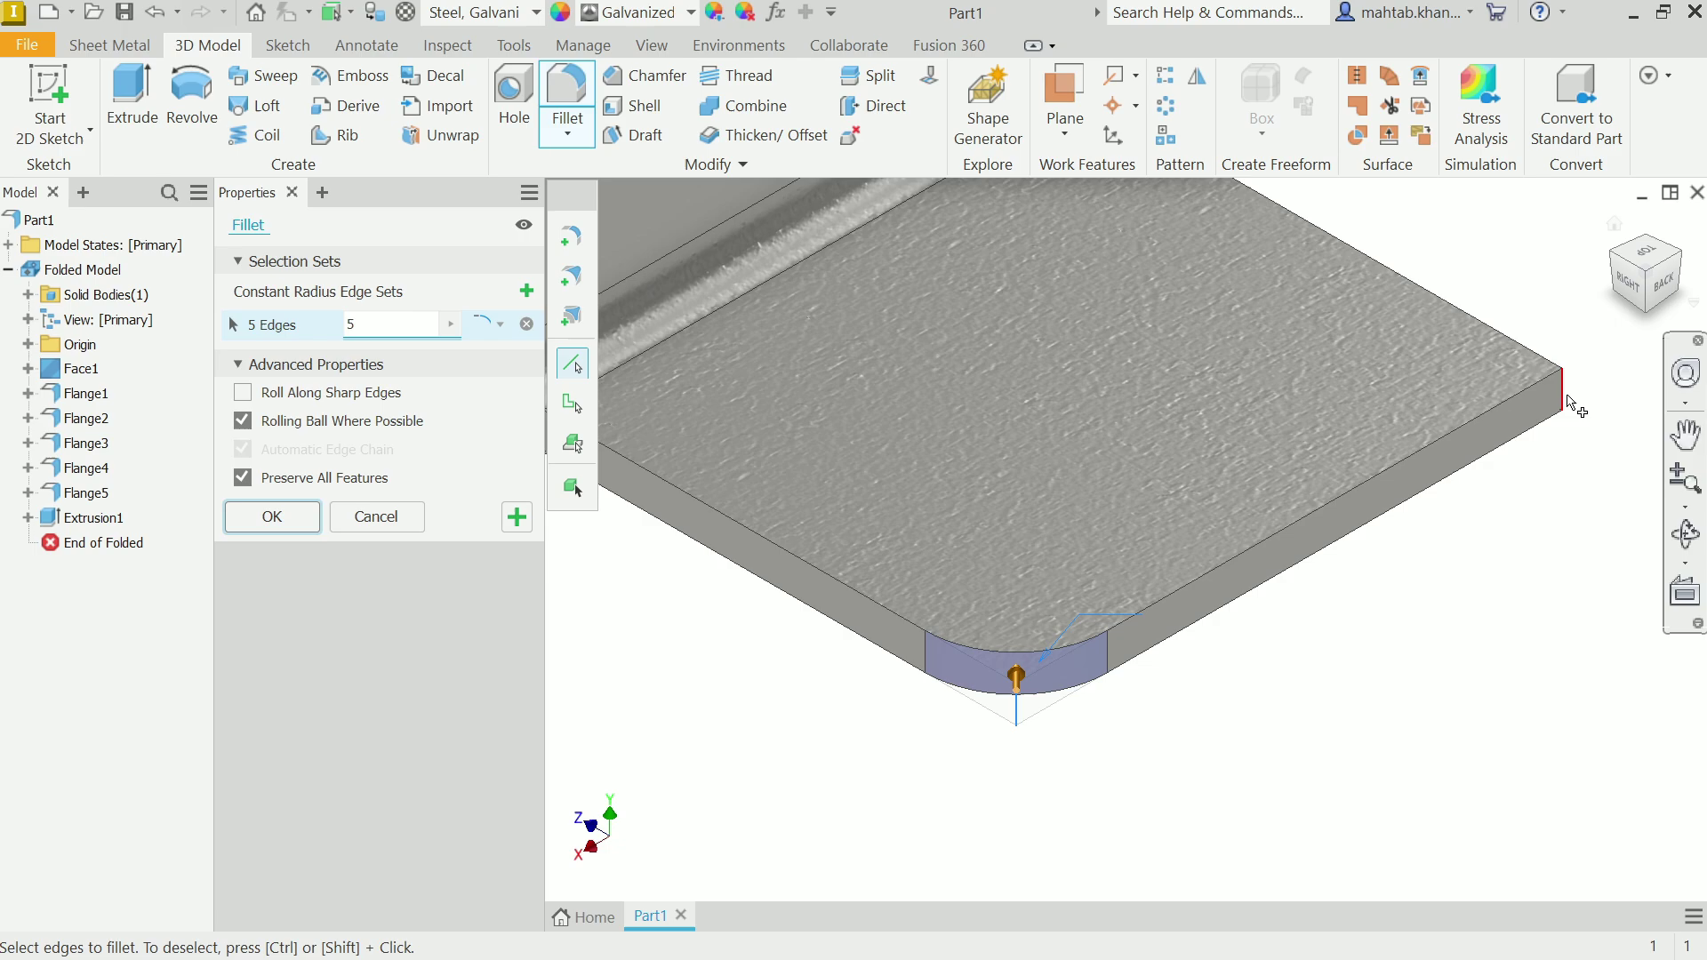
click(1687, 261)
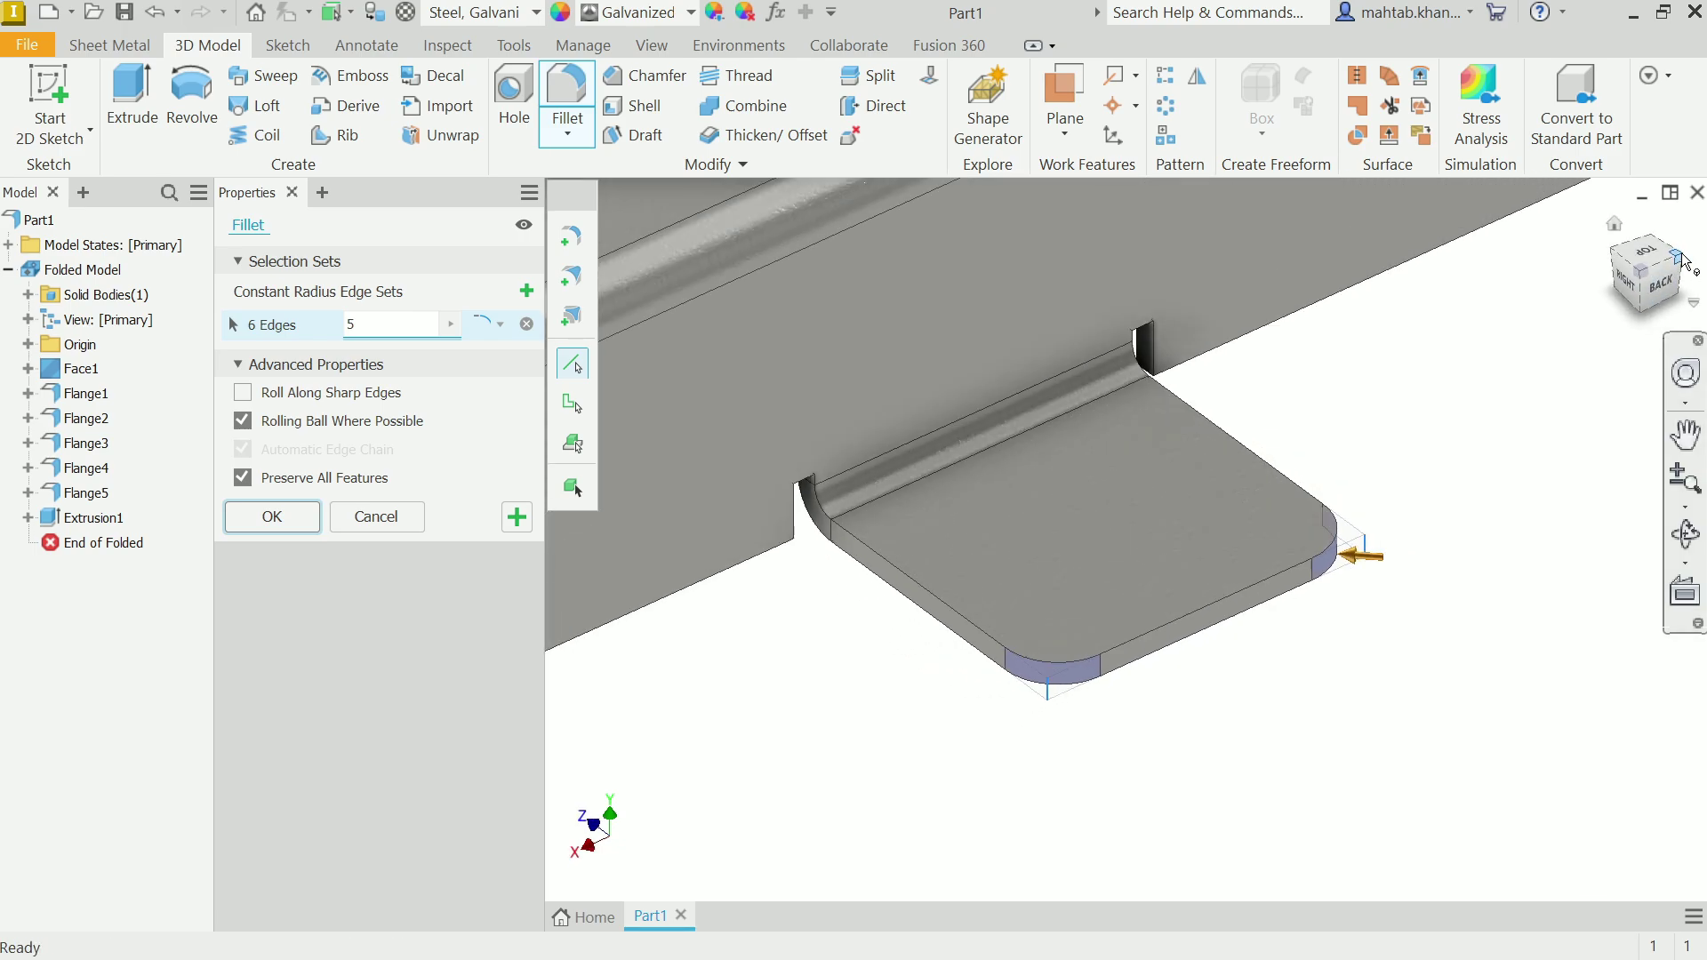
scroll(1544, 515, down, 5)
scroll(1165, 811, up, 6)
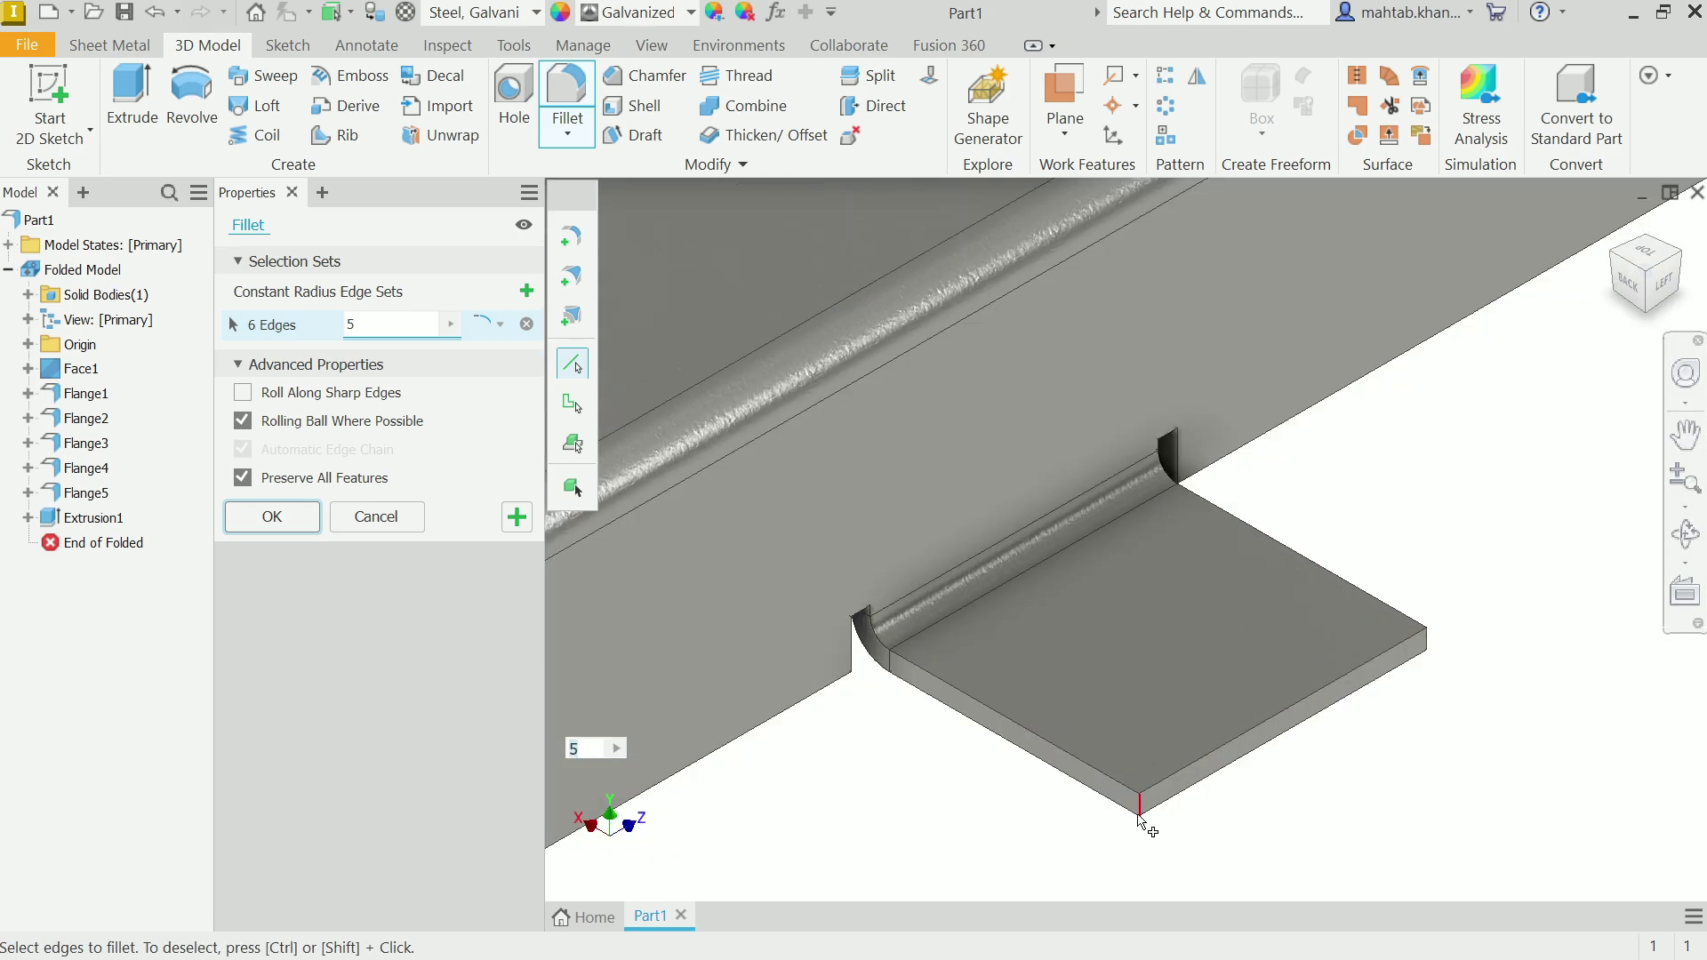
click(1141, 811)
click(1429, 648)
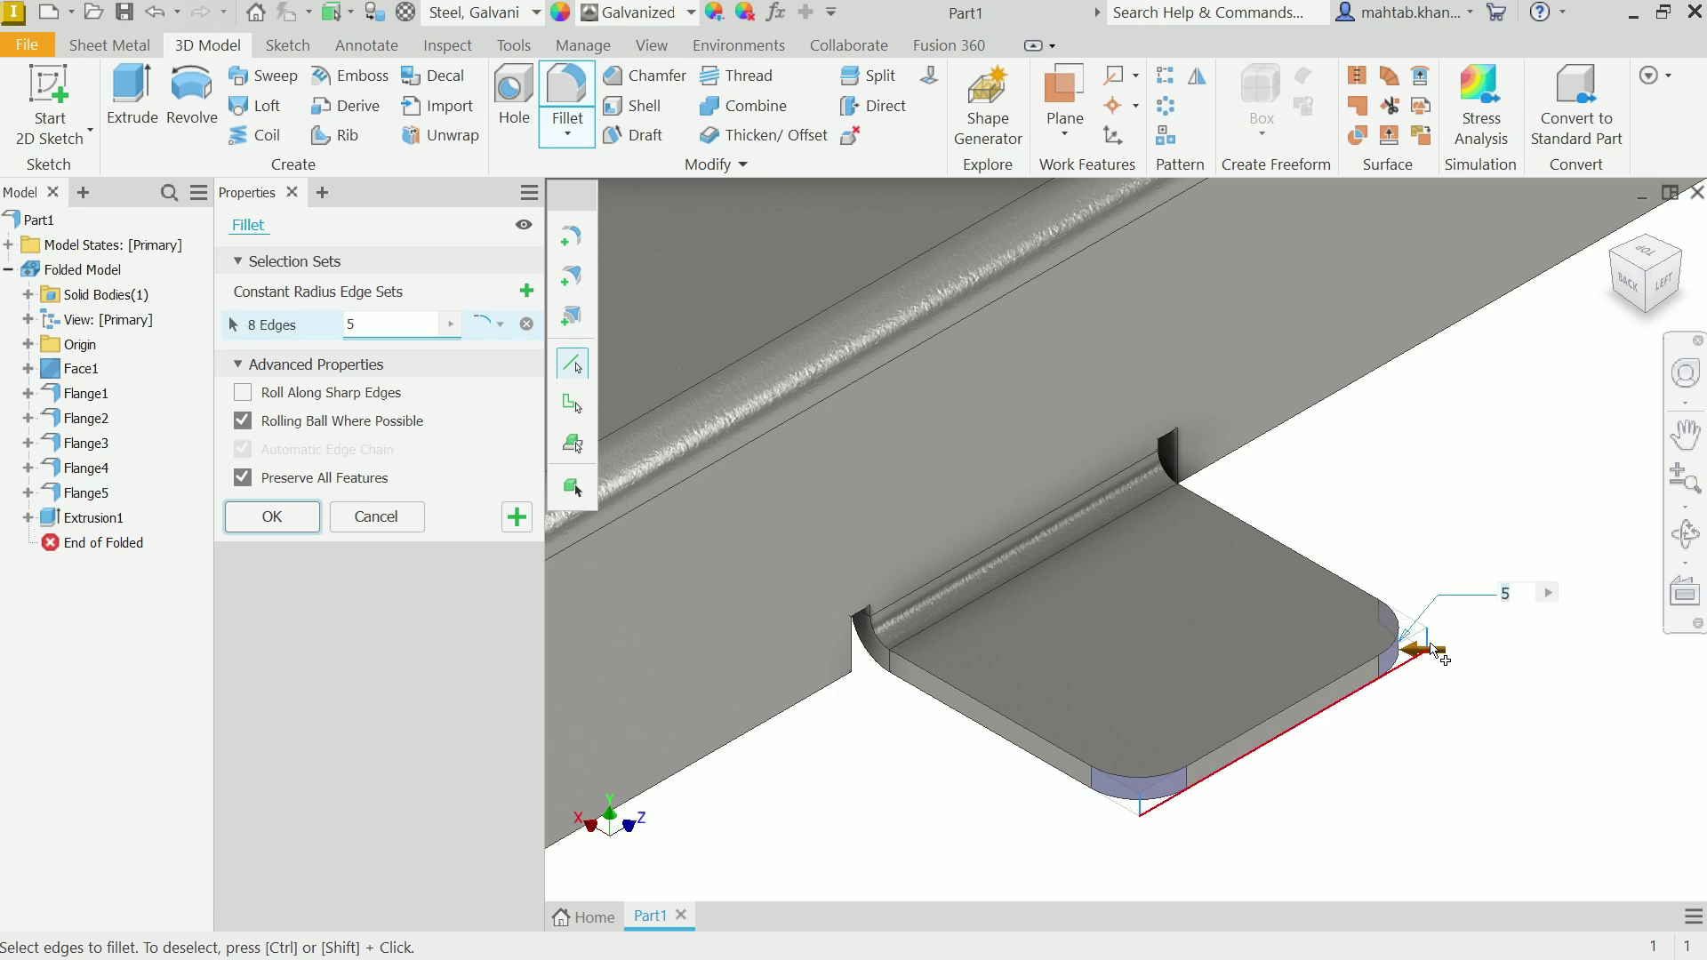
click(1694, 264)
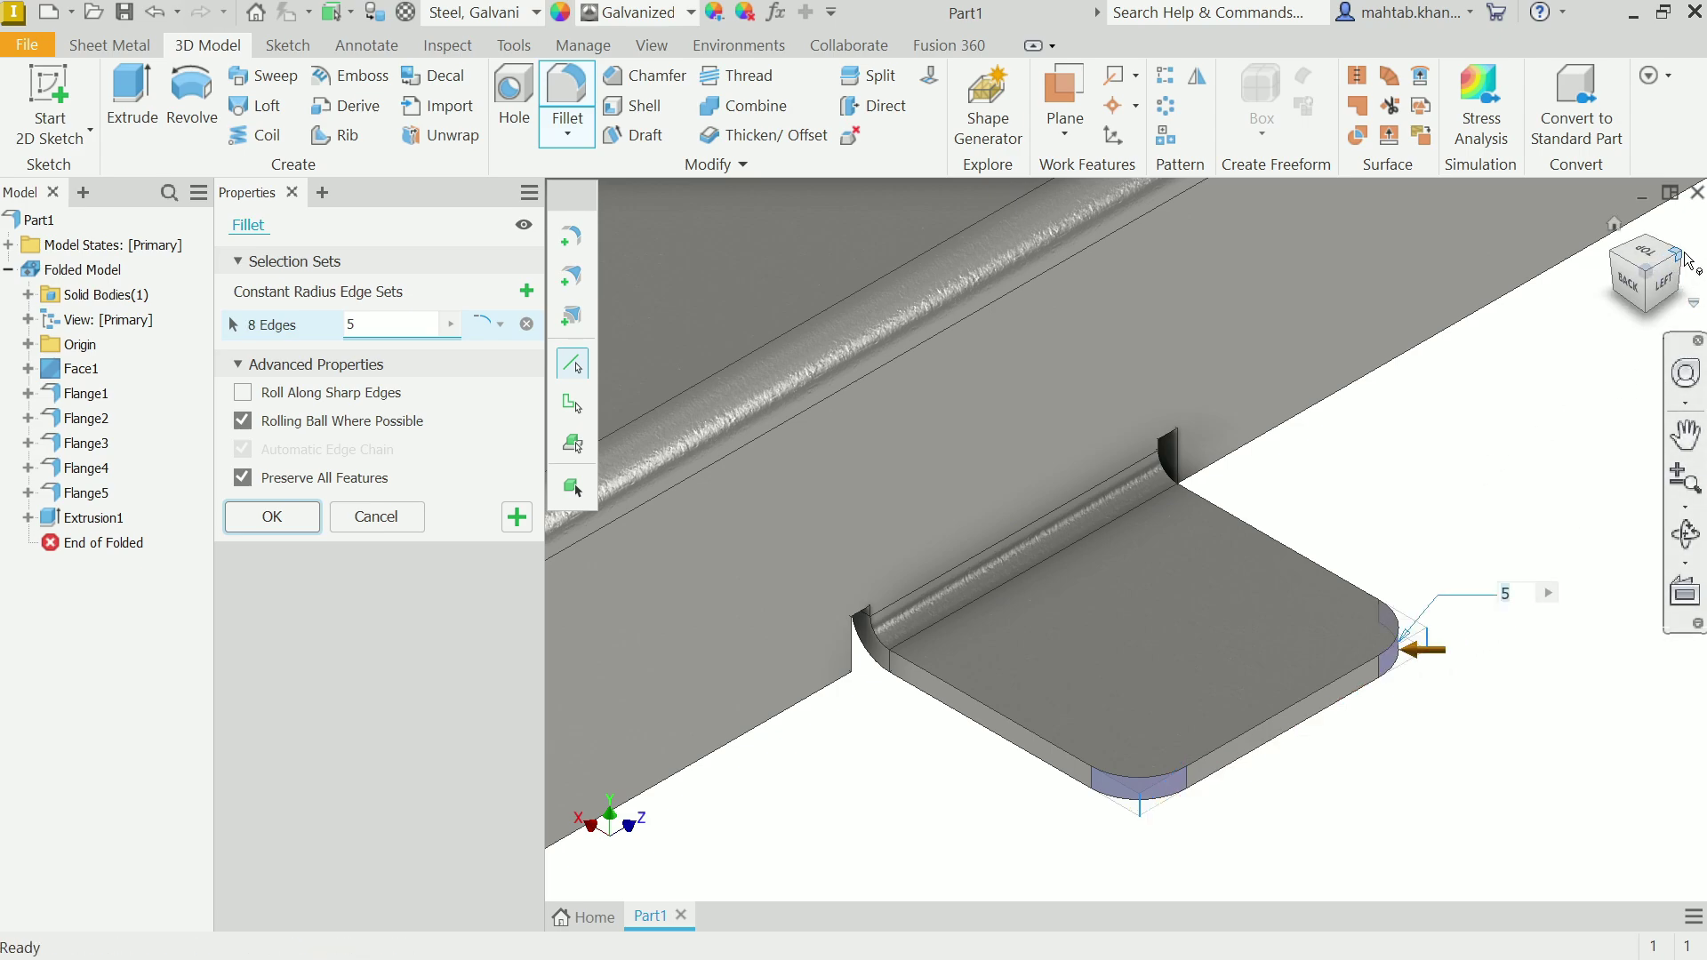
scroll(1187, 516, down, 3)
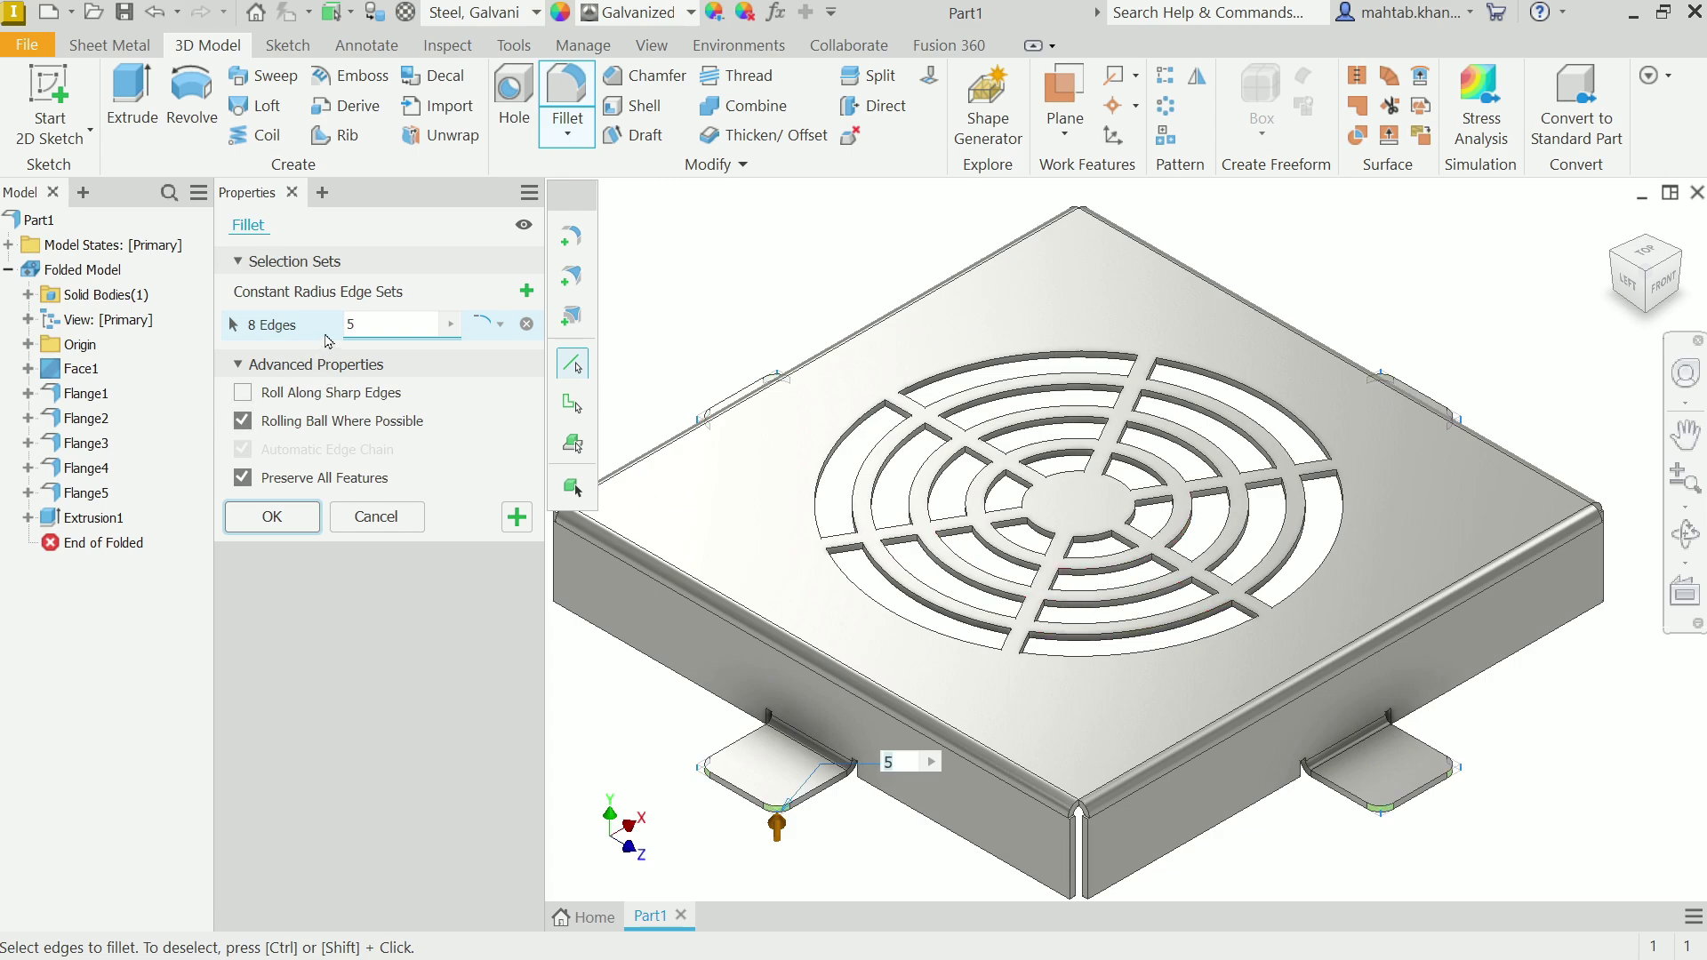
click(263, 528)
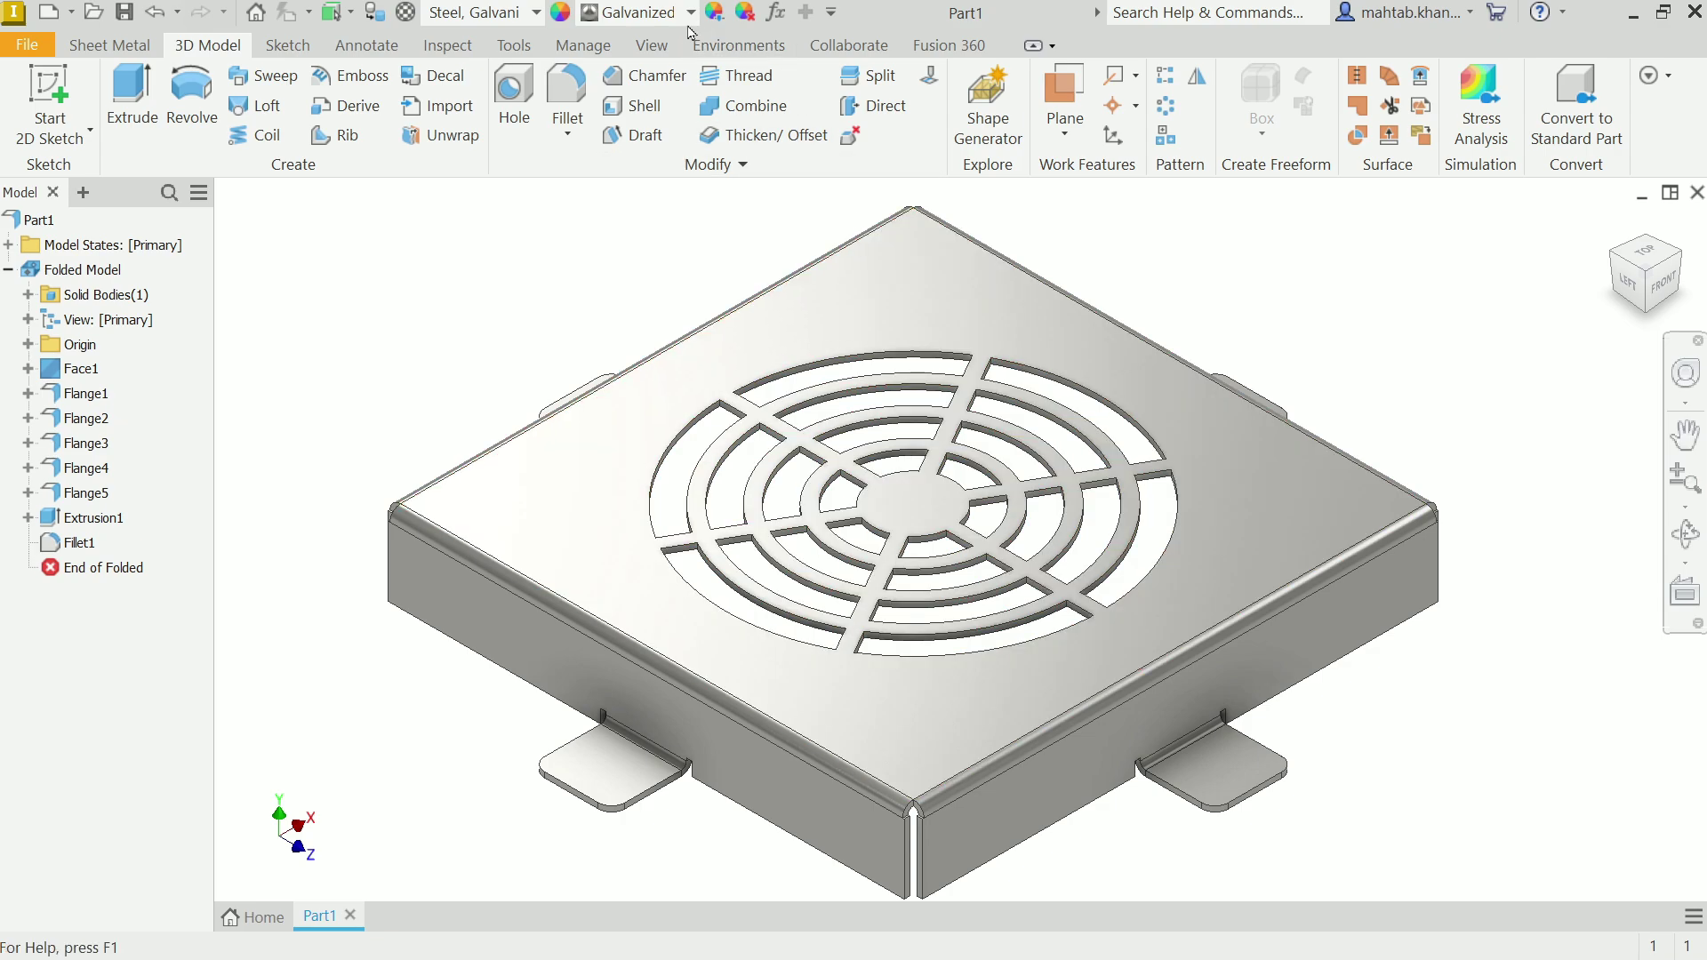
- Change the part appearance from Galvanized to Light Red
click(633, 12)
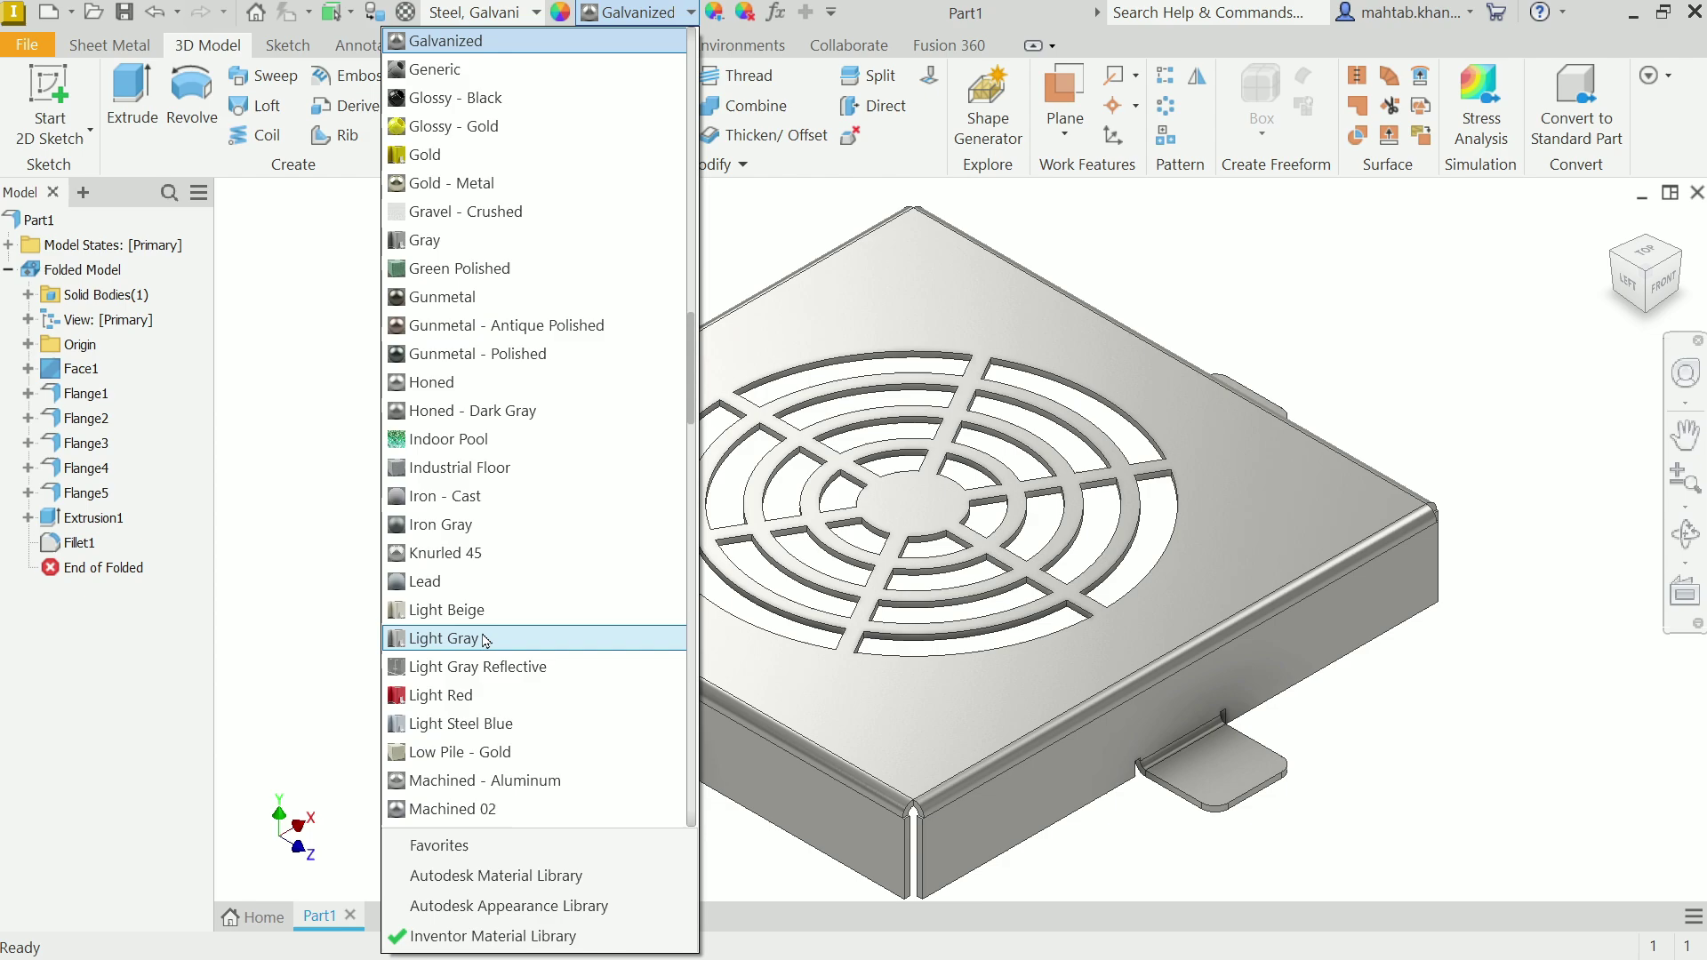
click(452, 695)
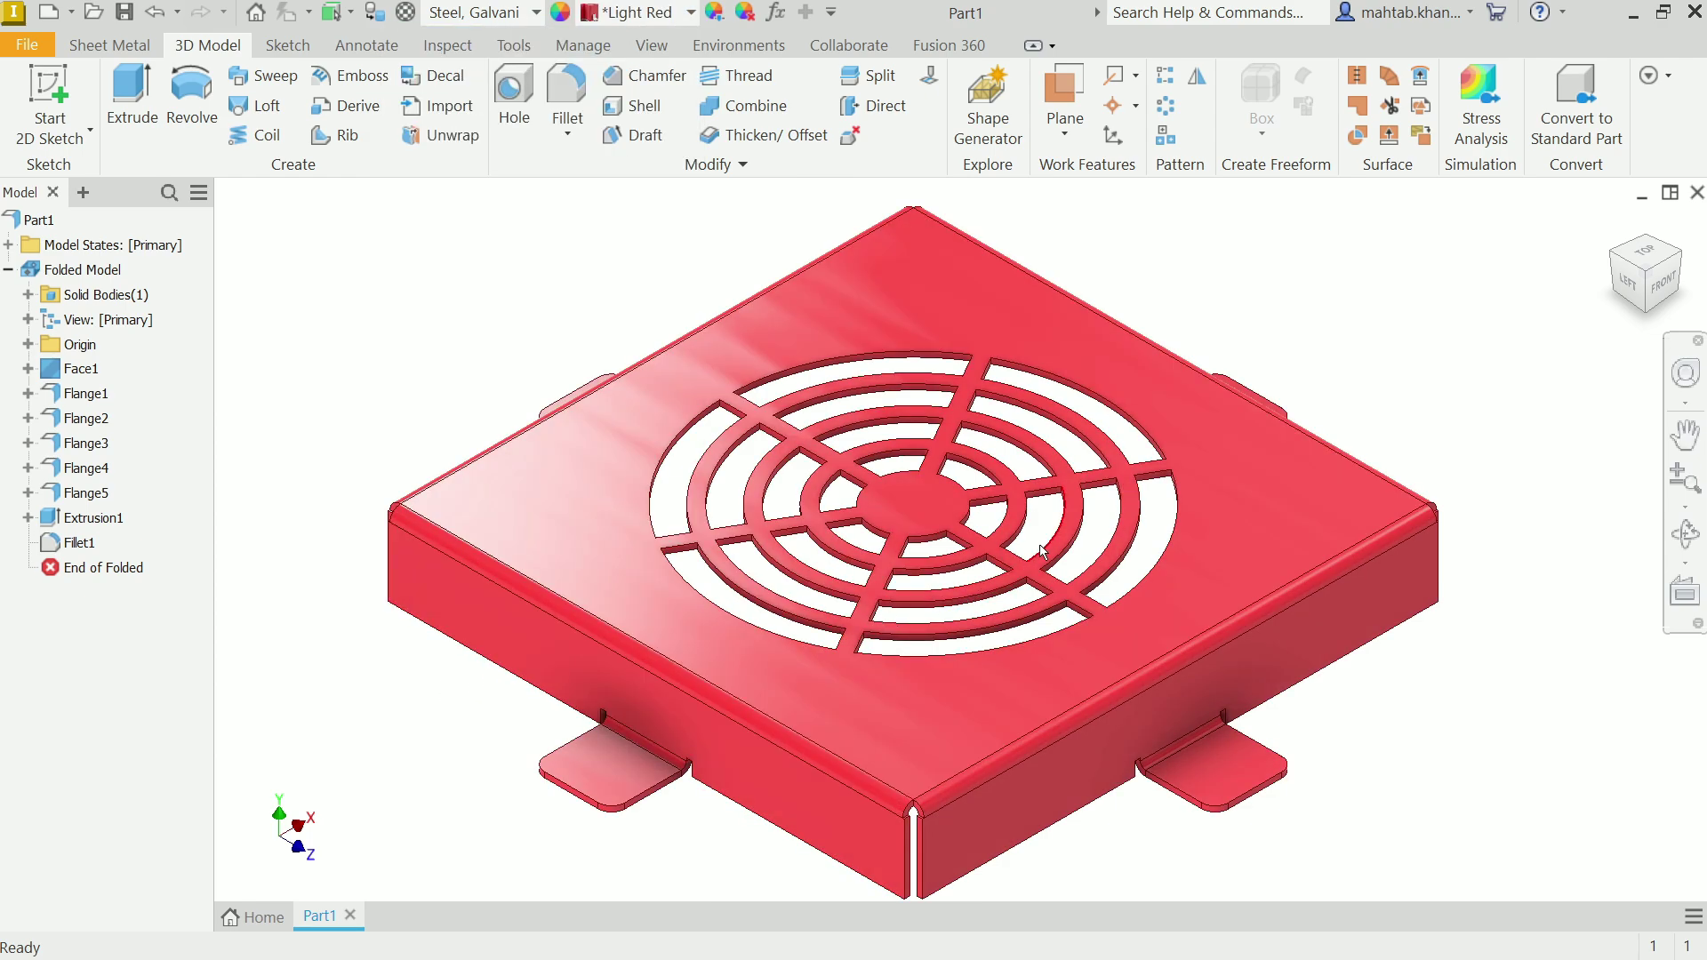
scroll(1063, 523, down, 3)
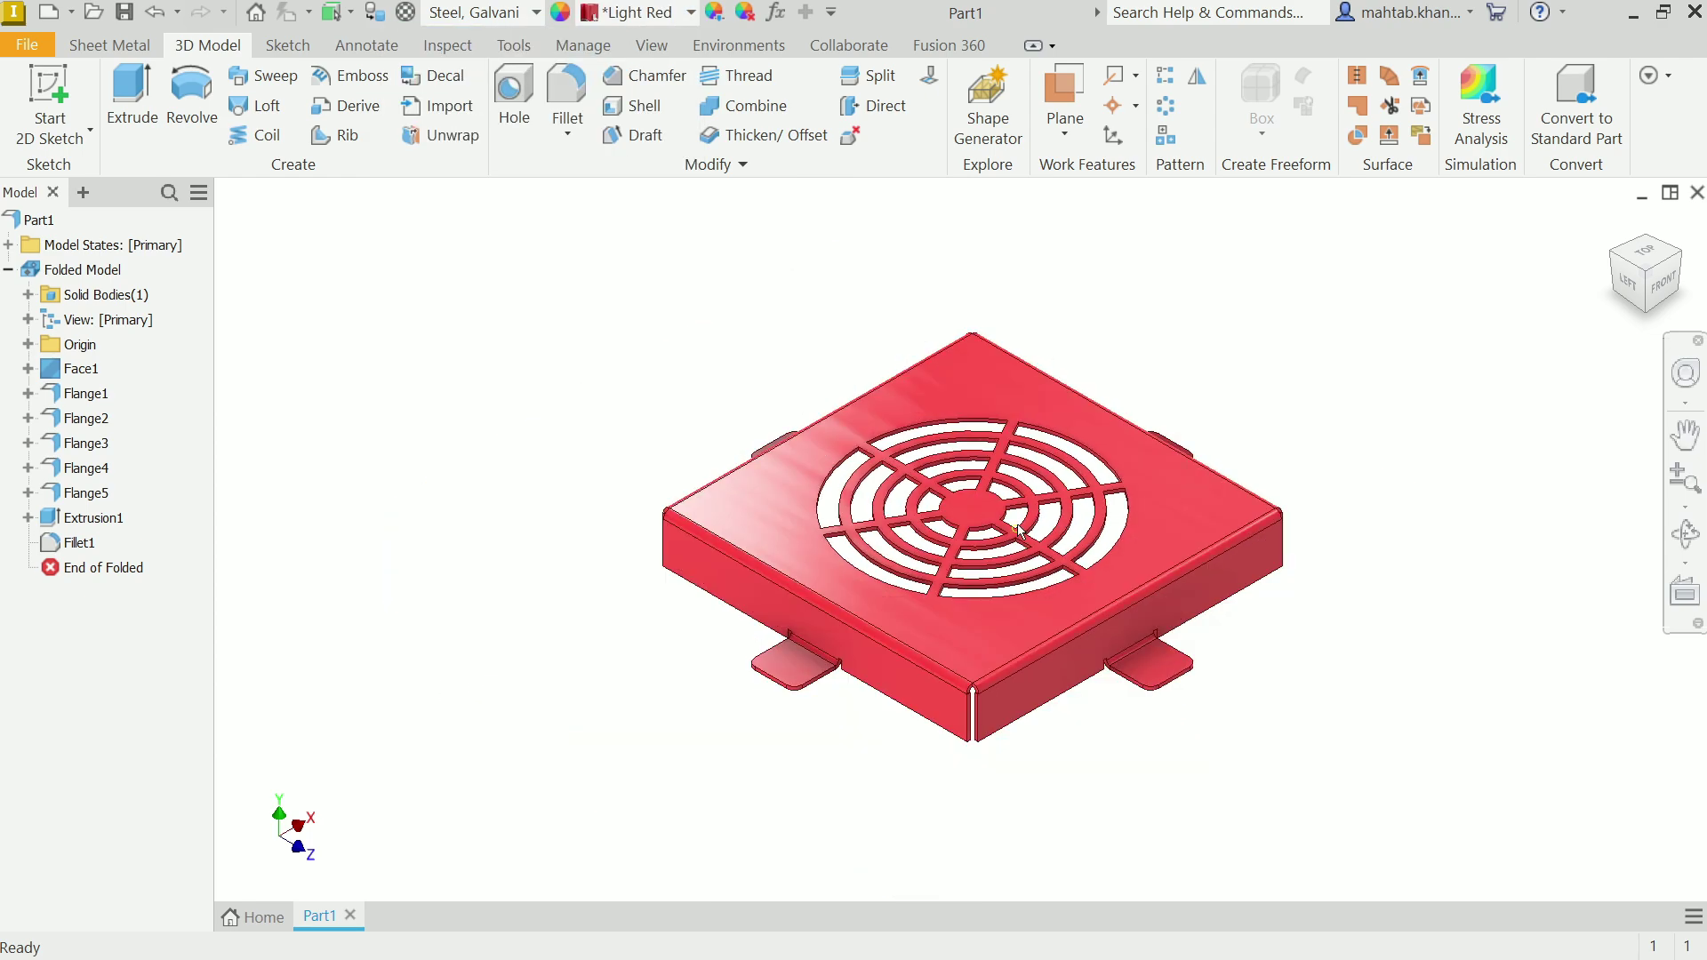
scroll(1021, 531, up, 3)
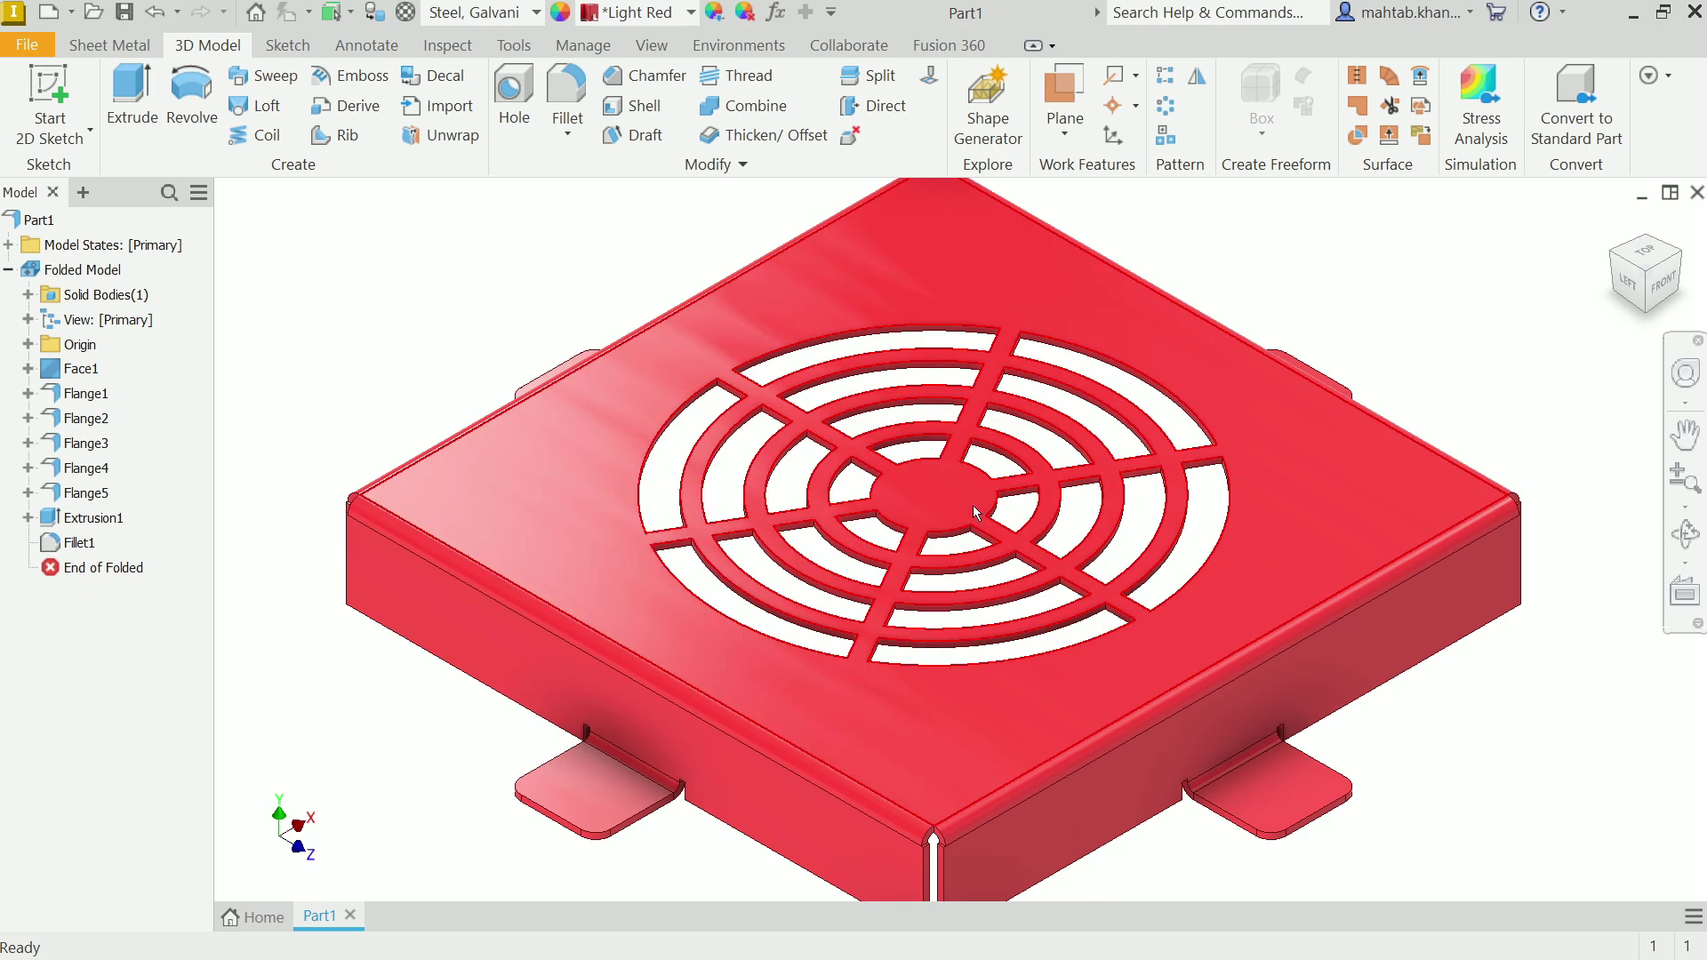
scroll(973, 505, down, 1)
scroll(823, 674, up, 5)
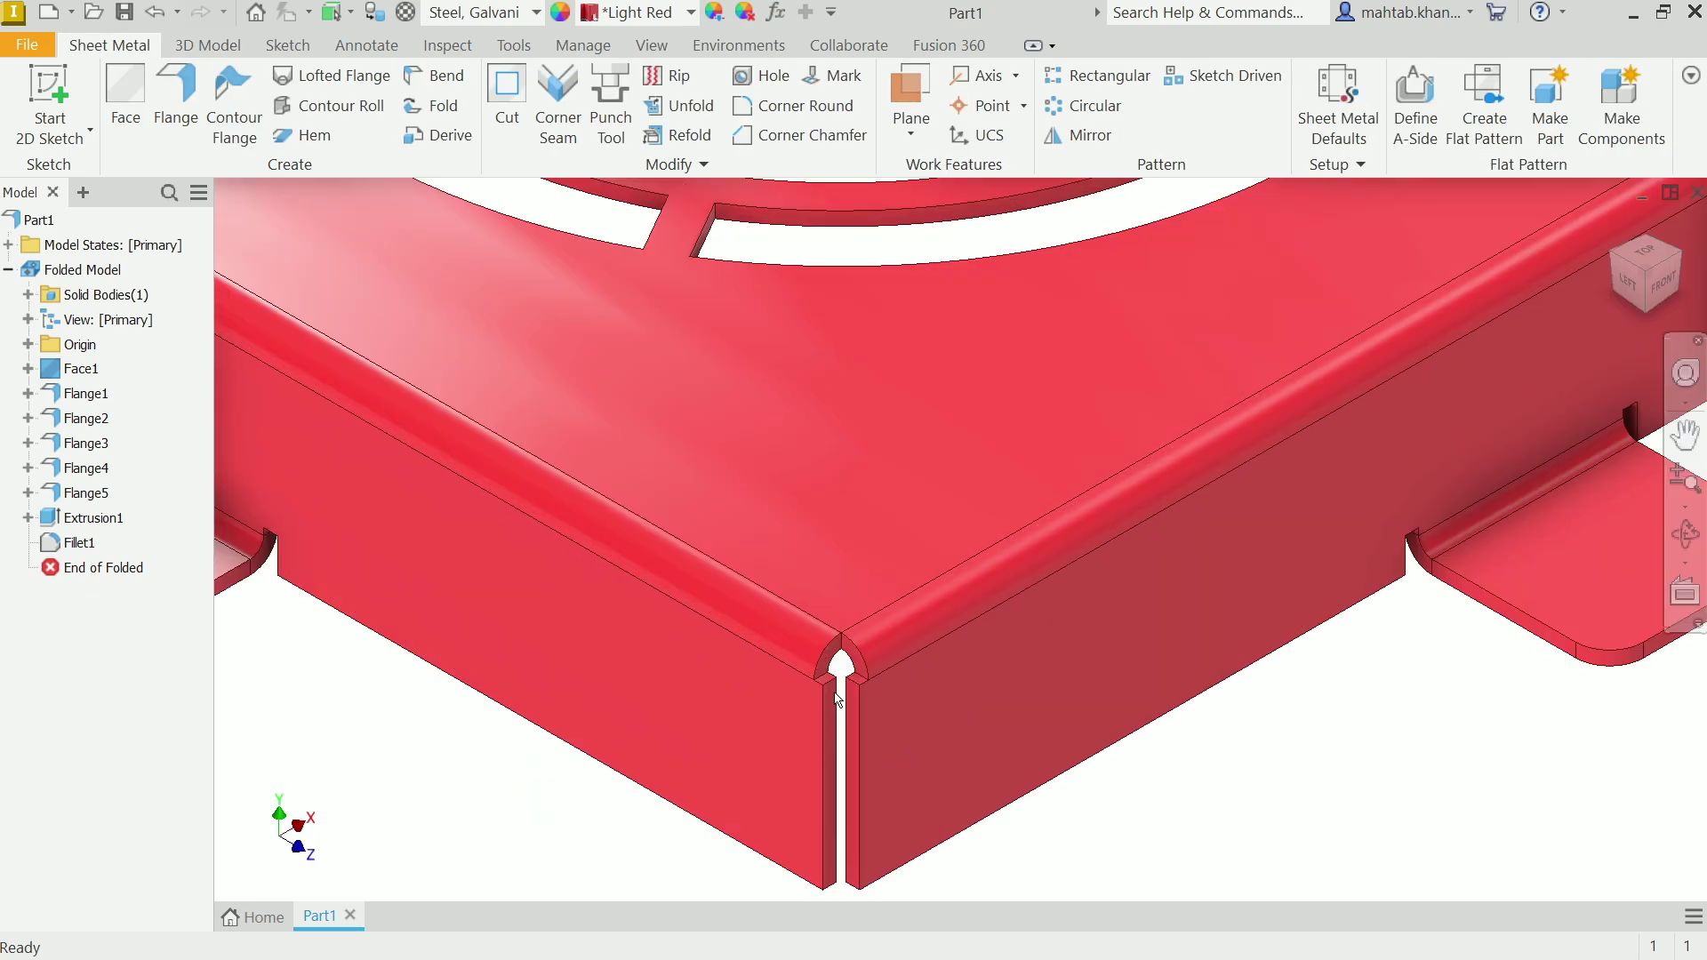
- Reopen the Flange1 feature for editing
click(71, 396)
right_click(71, 397)
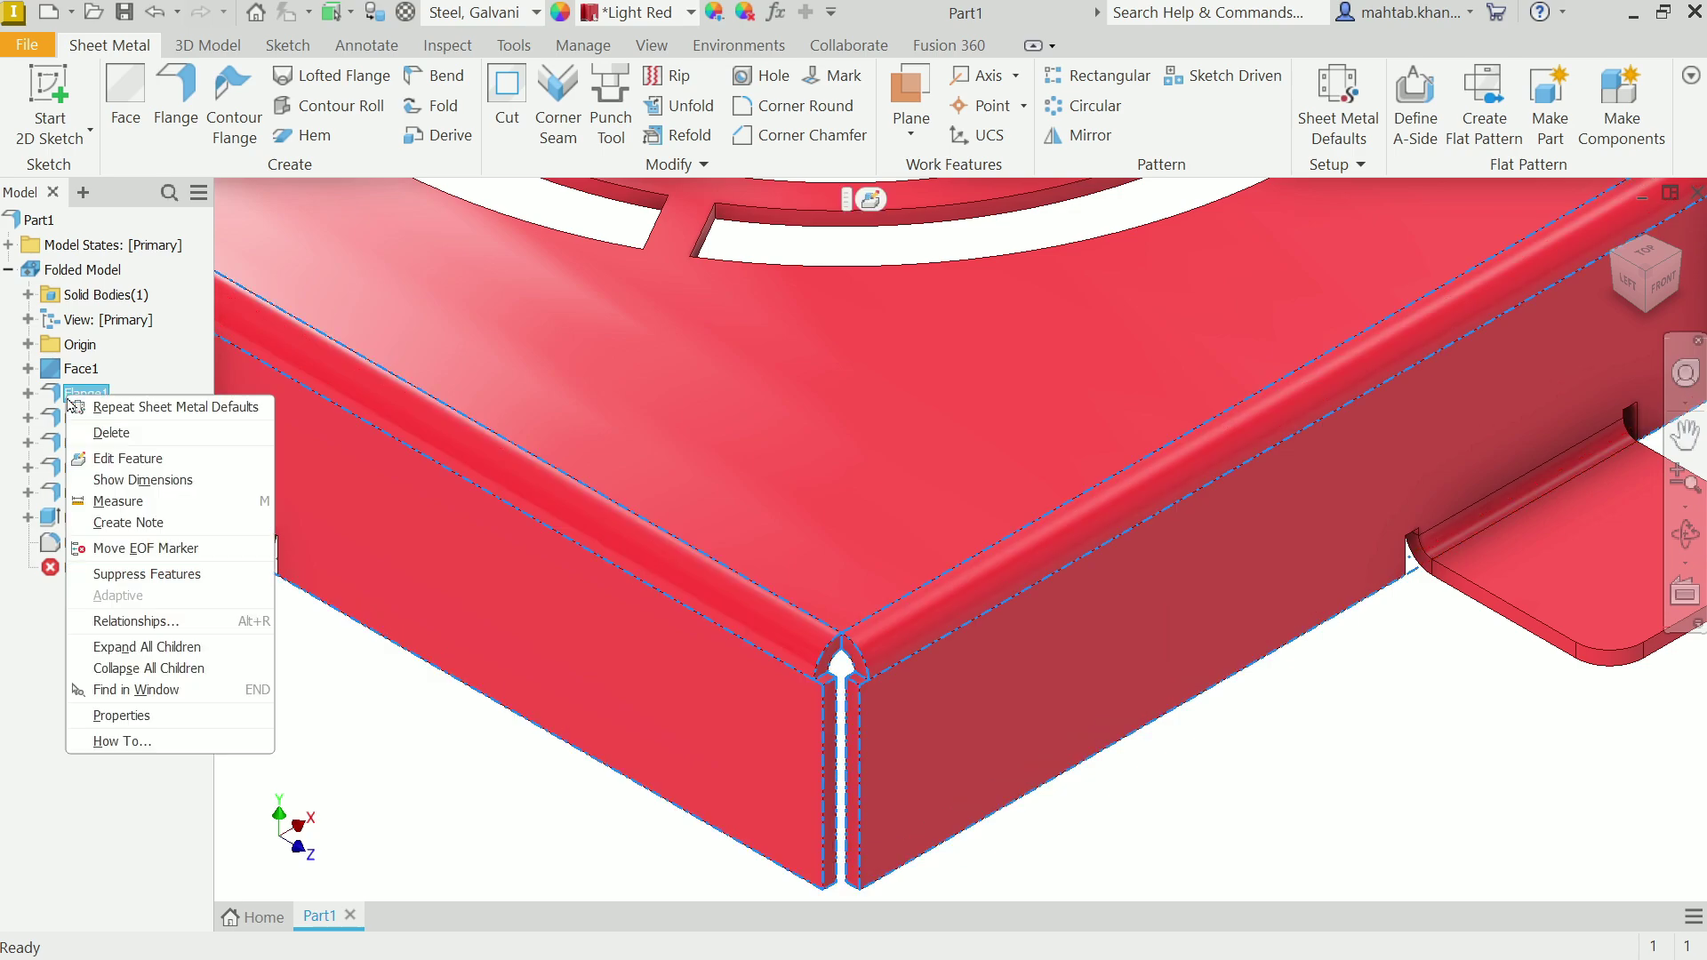
click(129, 461)
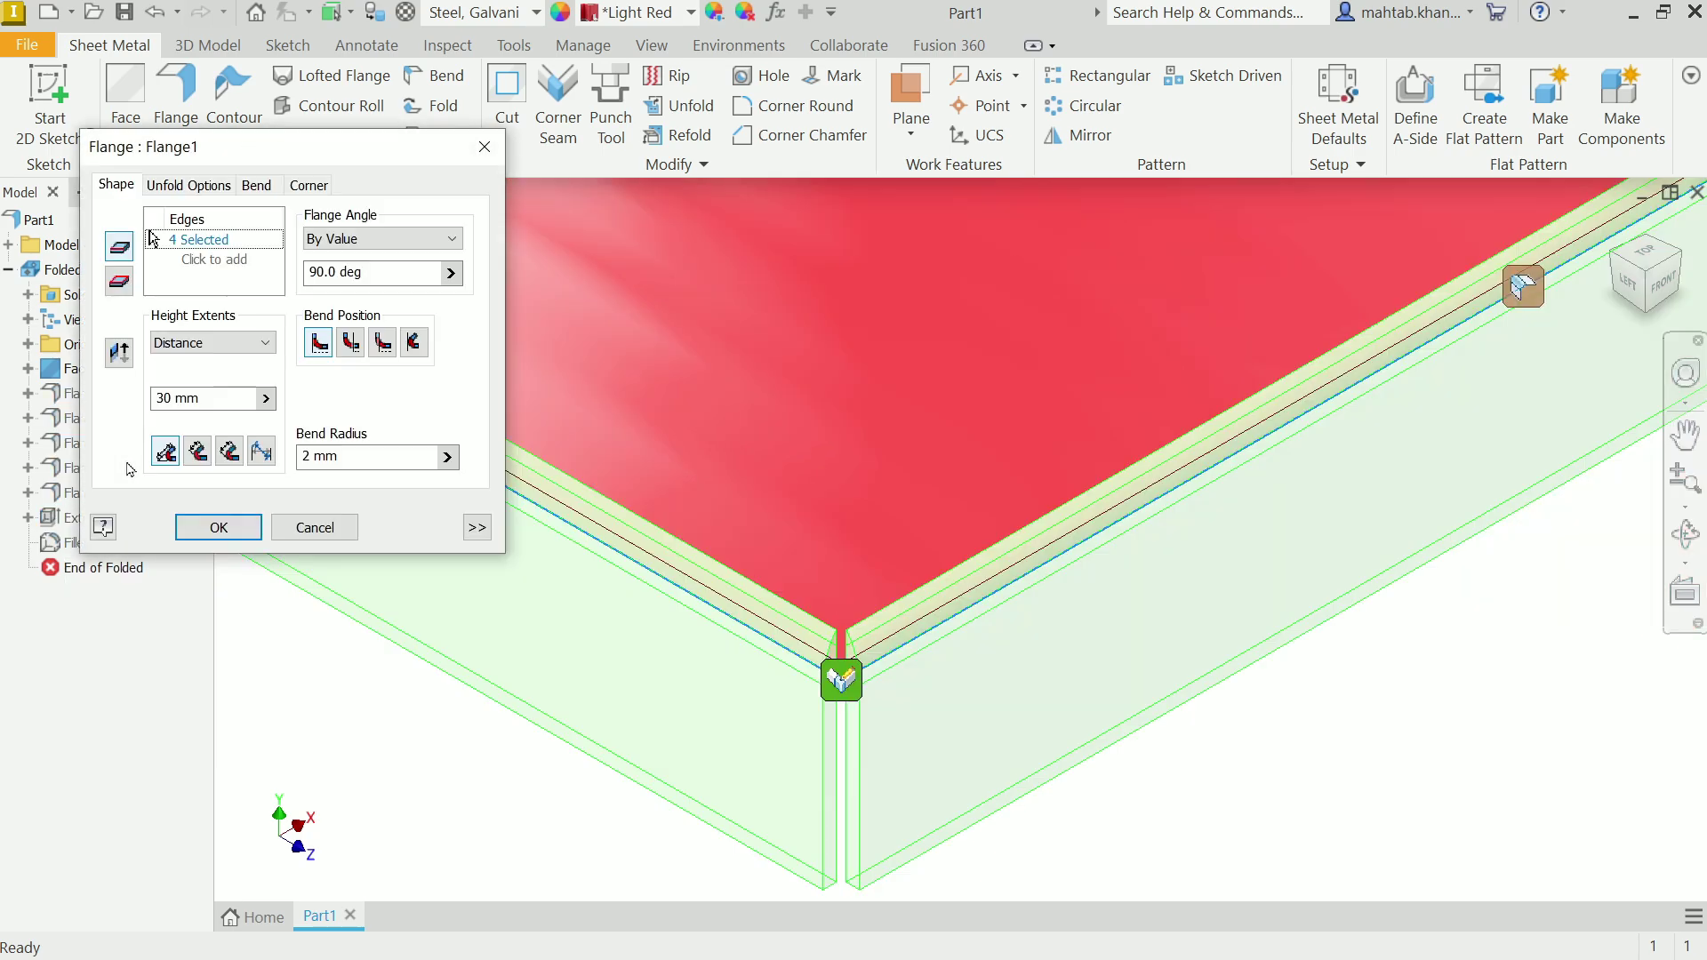
scroll(1064, 557, down, 5)
scroll(1030, 403, up, 3)
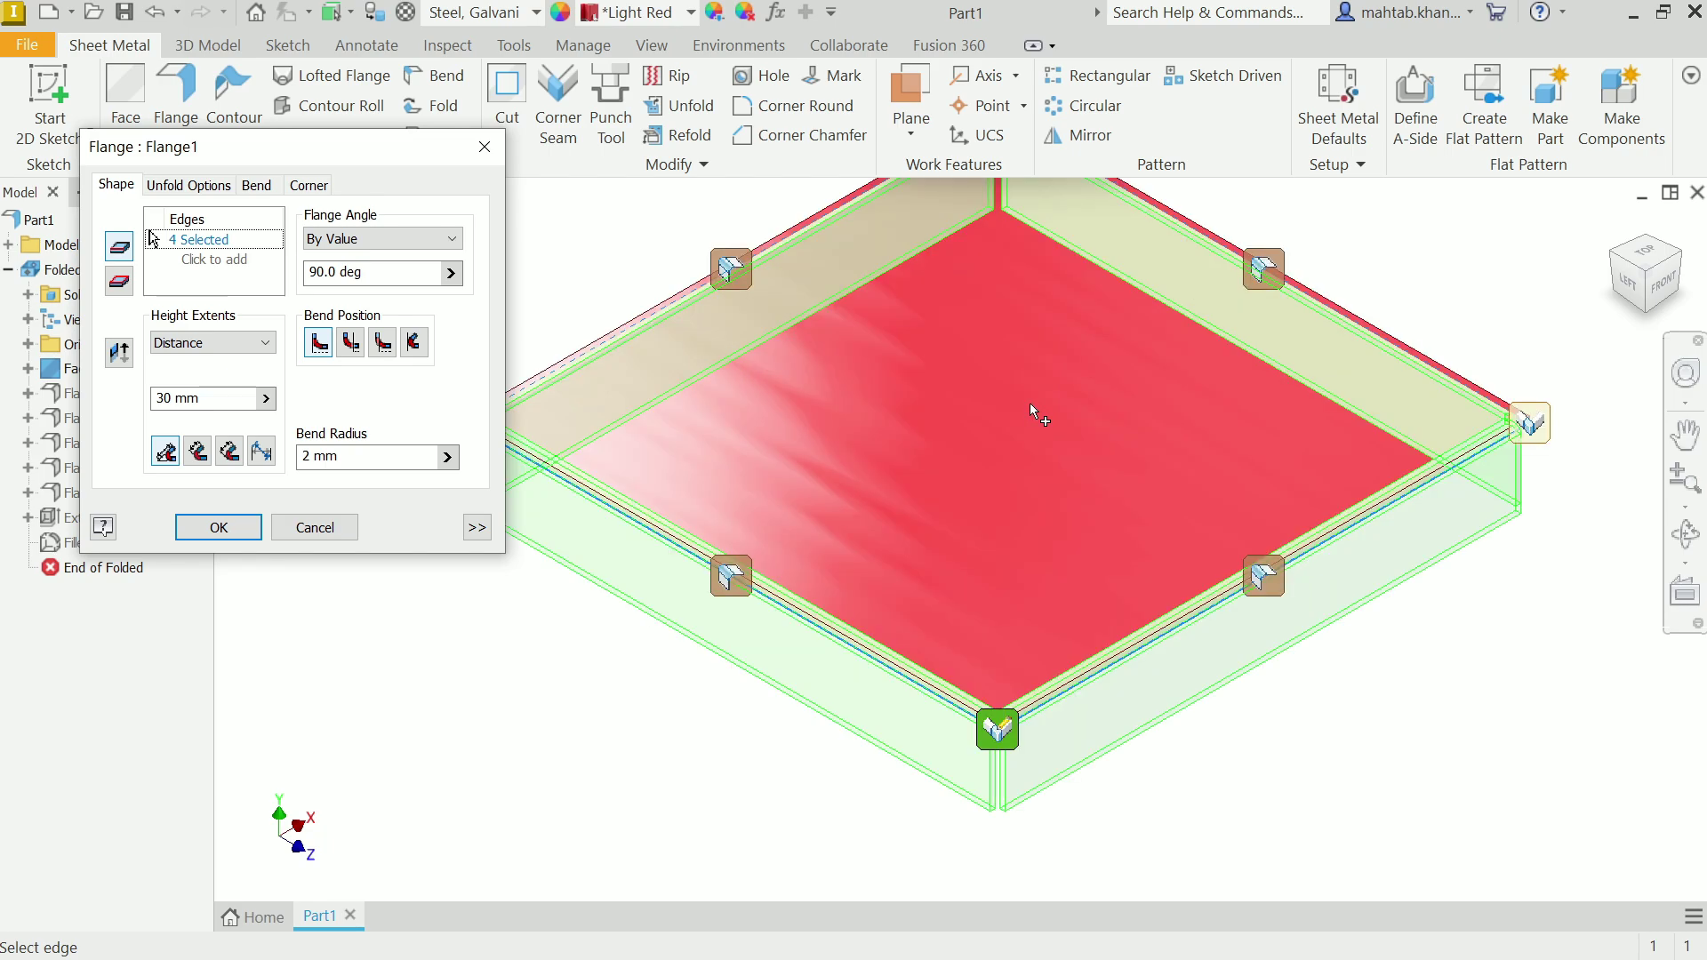
scroll(1029, 403, down, 2)
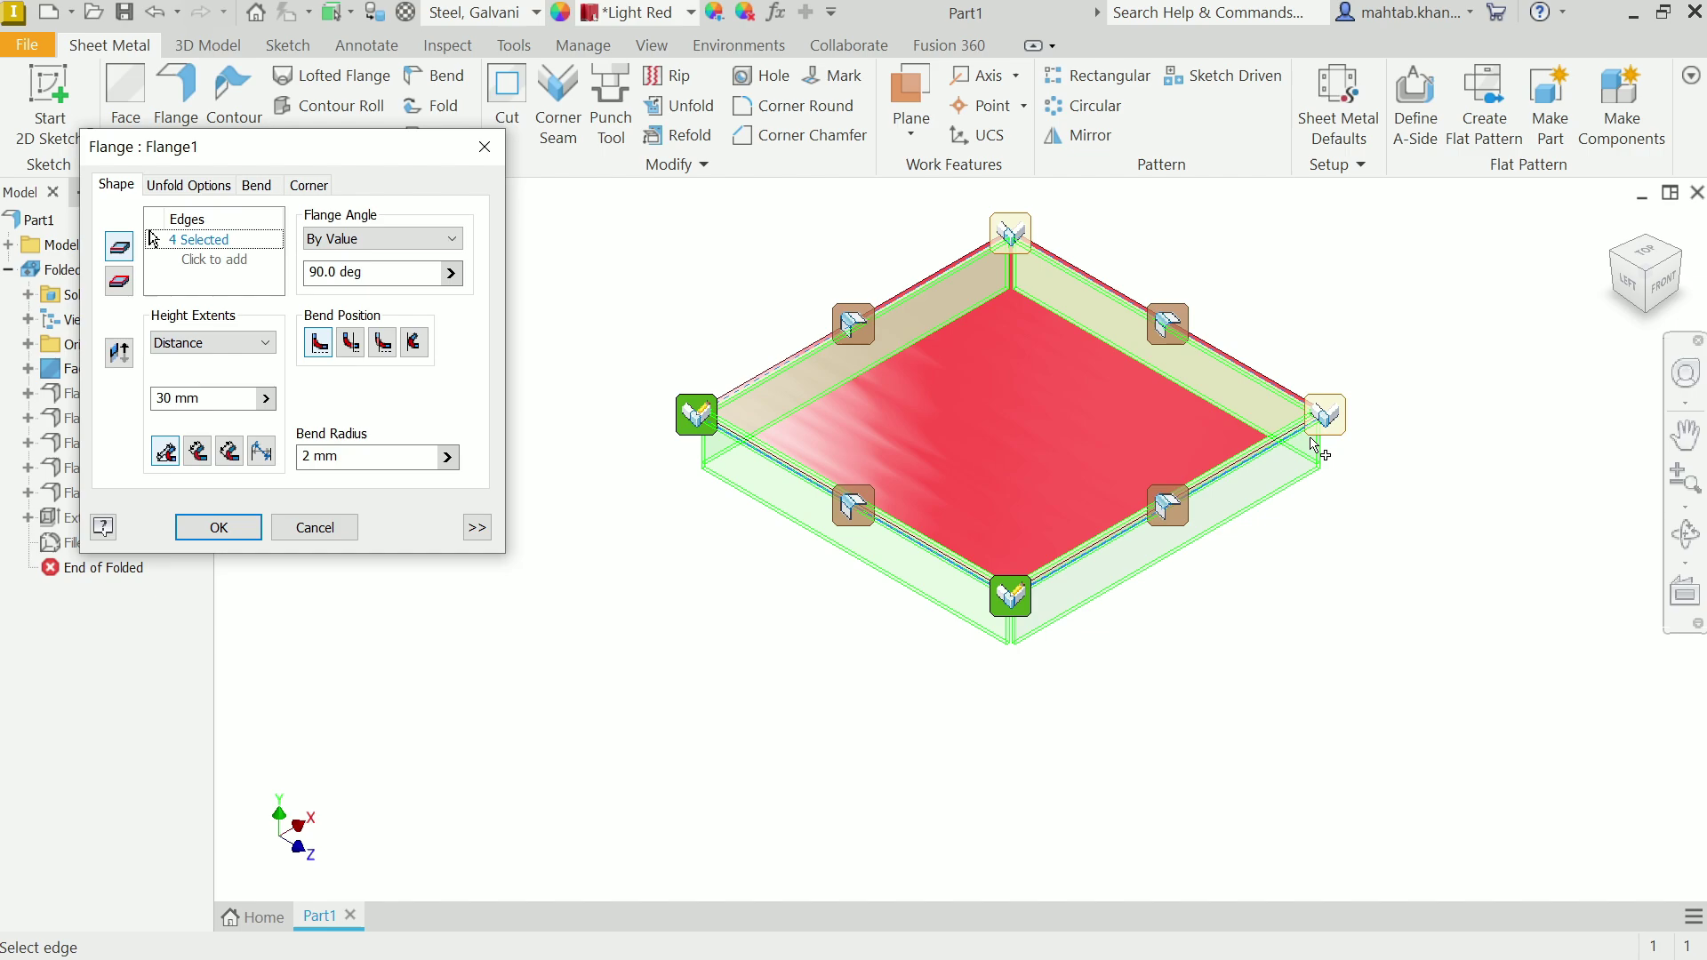
- Raise the front corner gap from 1 mm to 5 mm in Corner Edit
click(1018, 601)
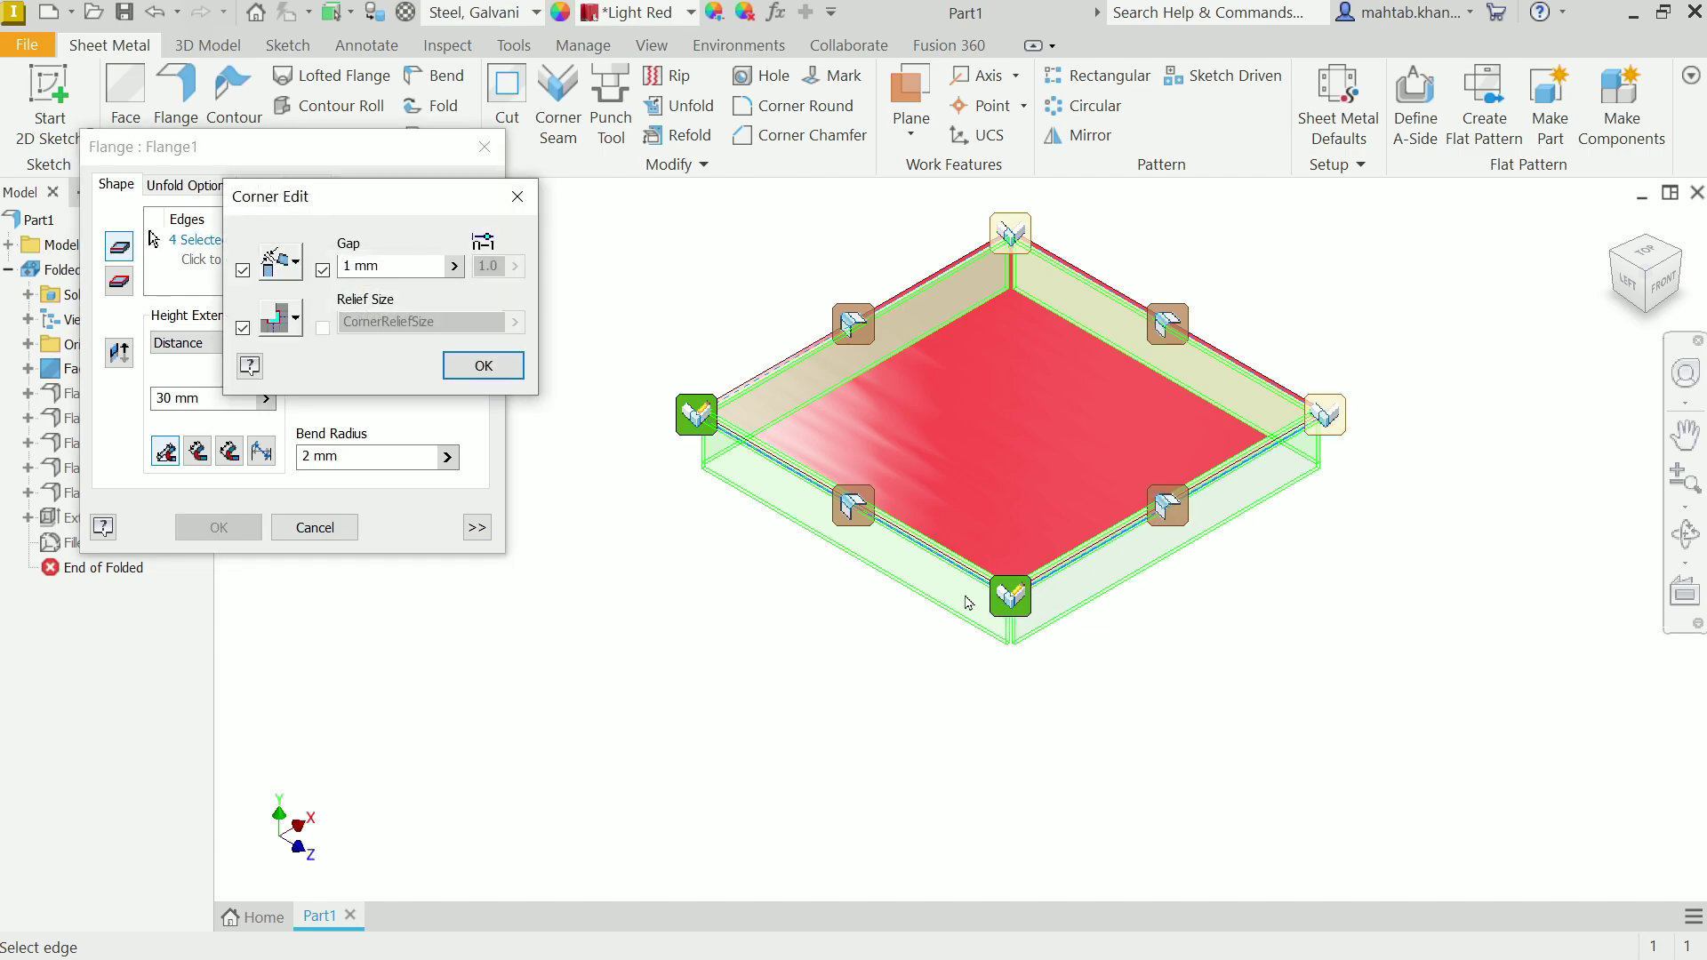
scroll(1032, 597, up, 4)
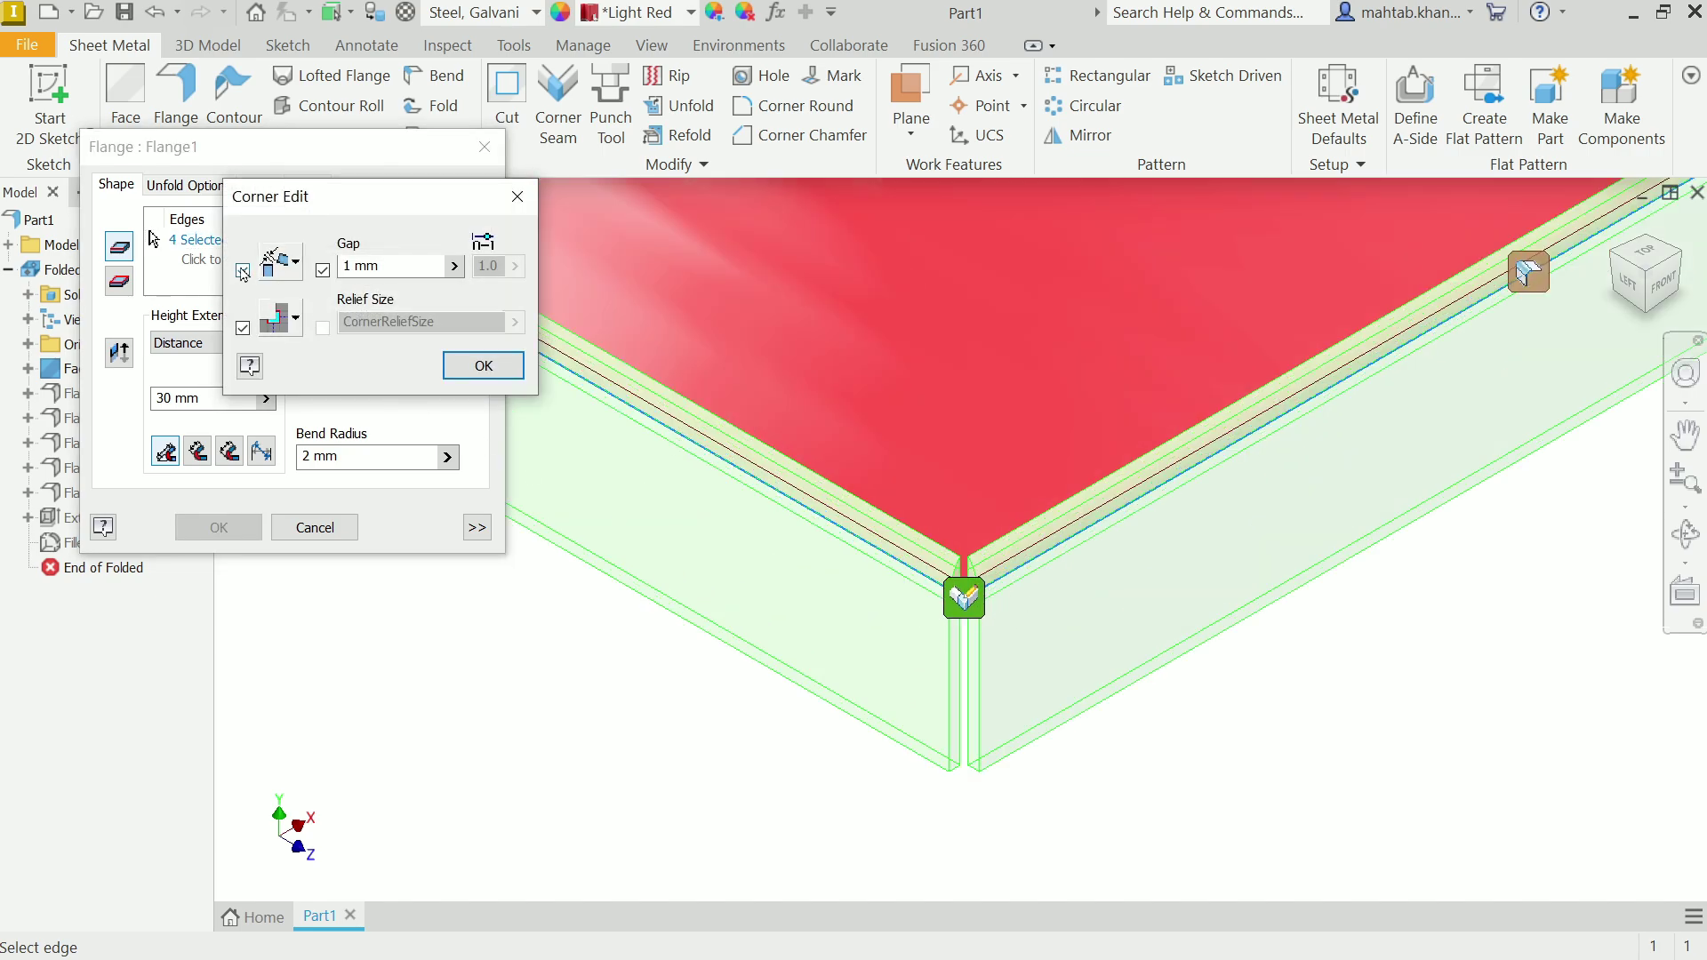
click(242, 272)
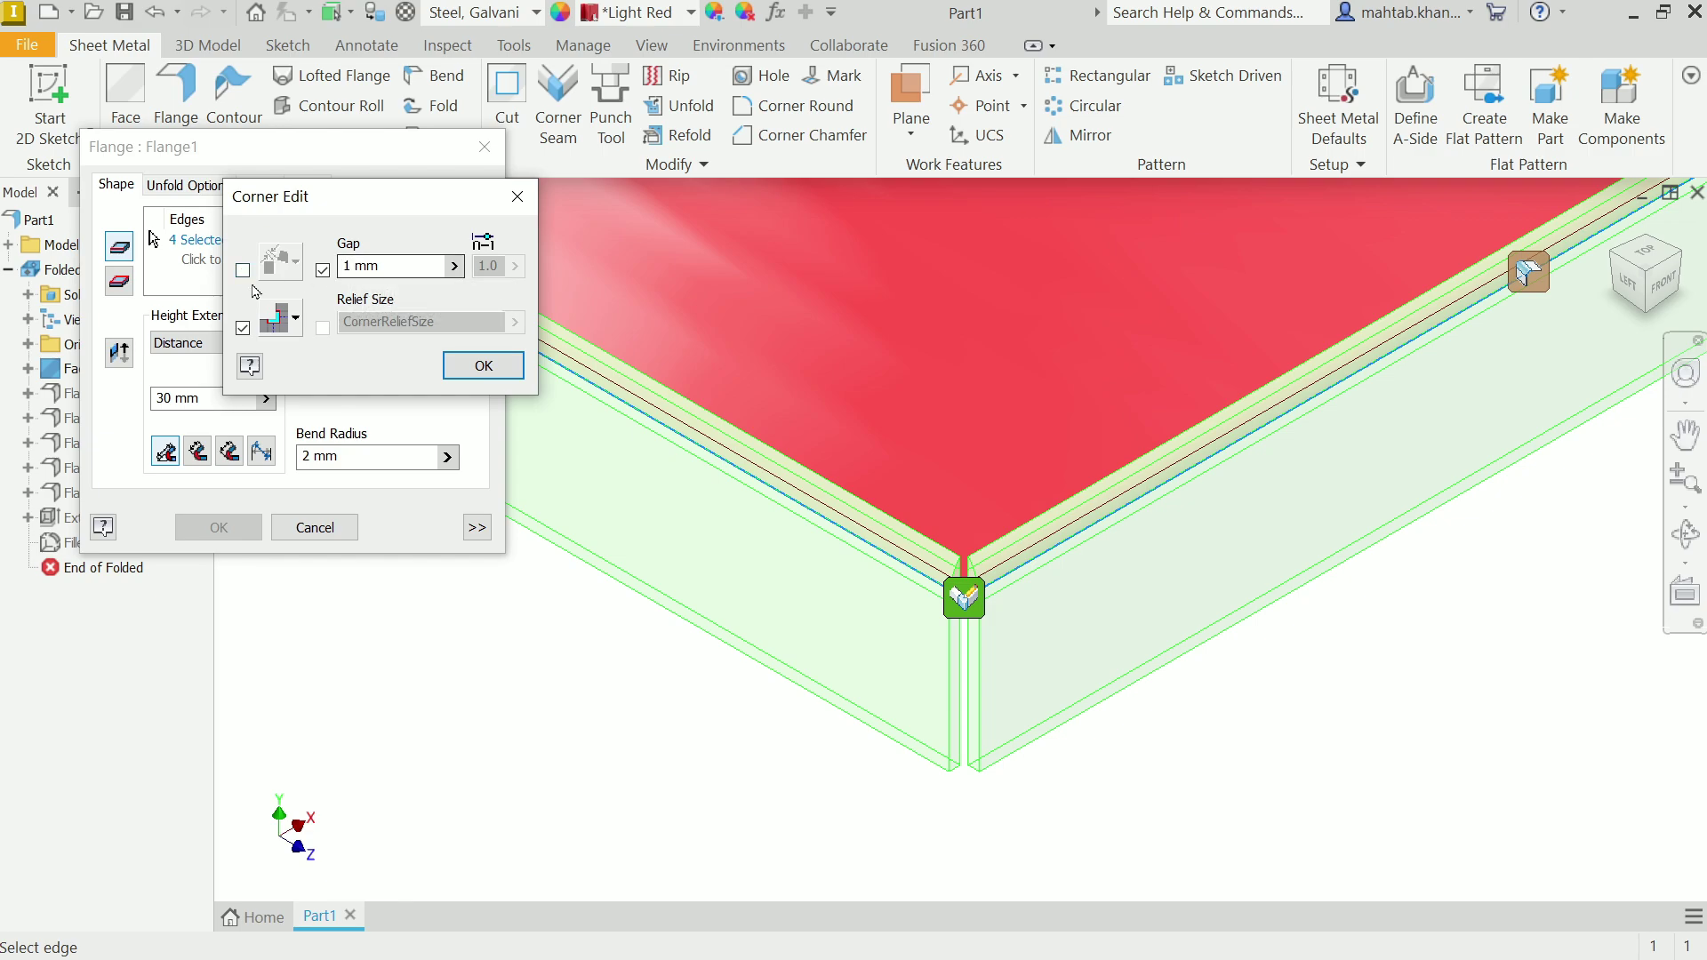
click(242, 271)
scroll(983, 607, up, 2)
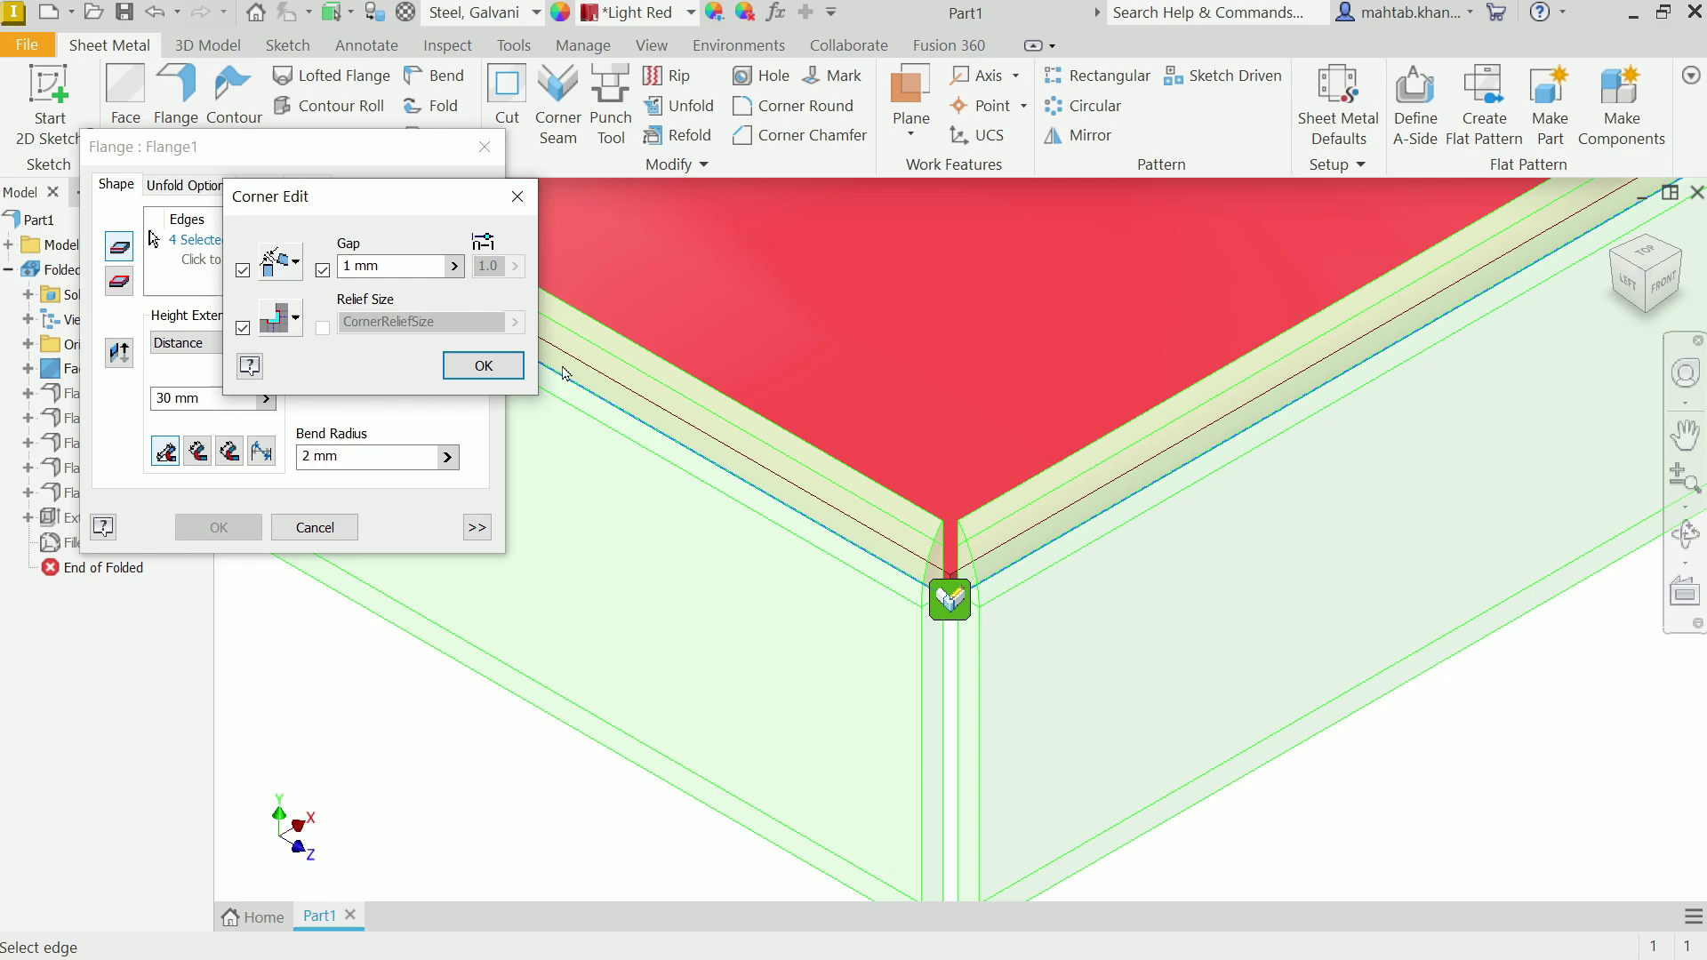
drag(396, 265, 322, 276)
text(2)
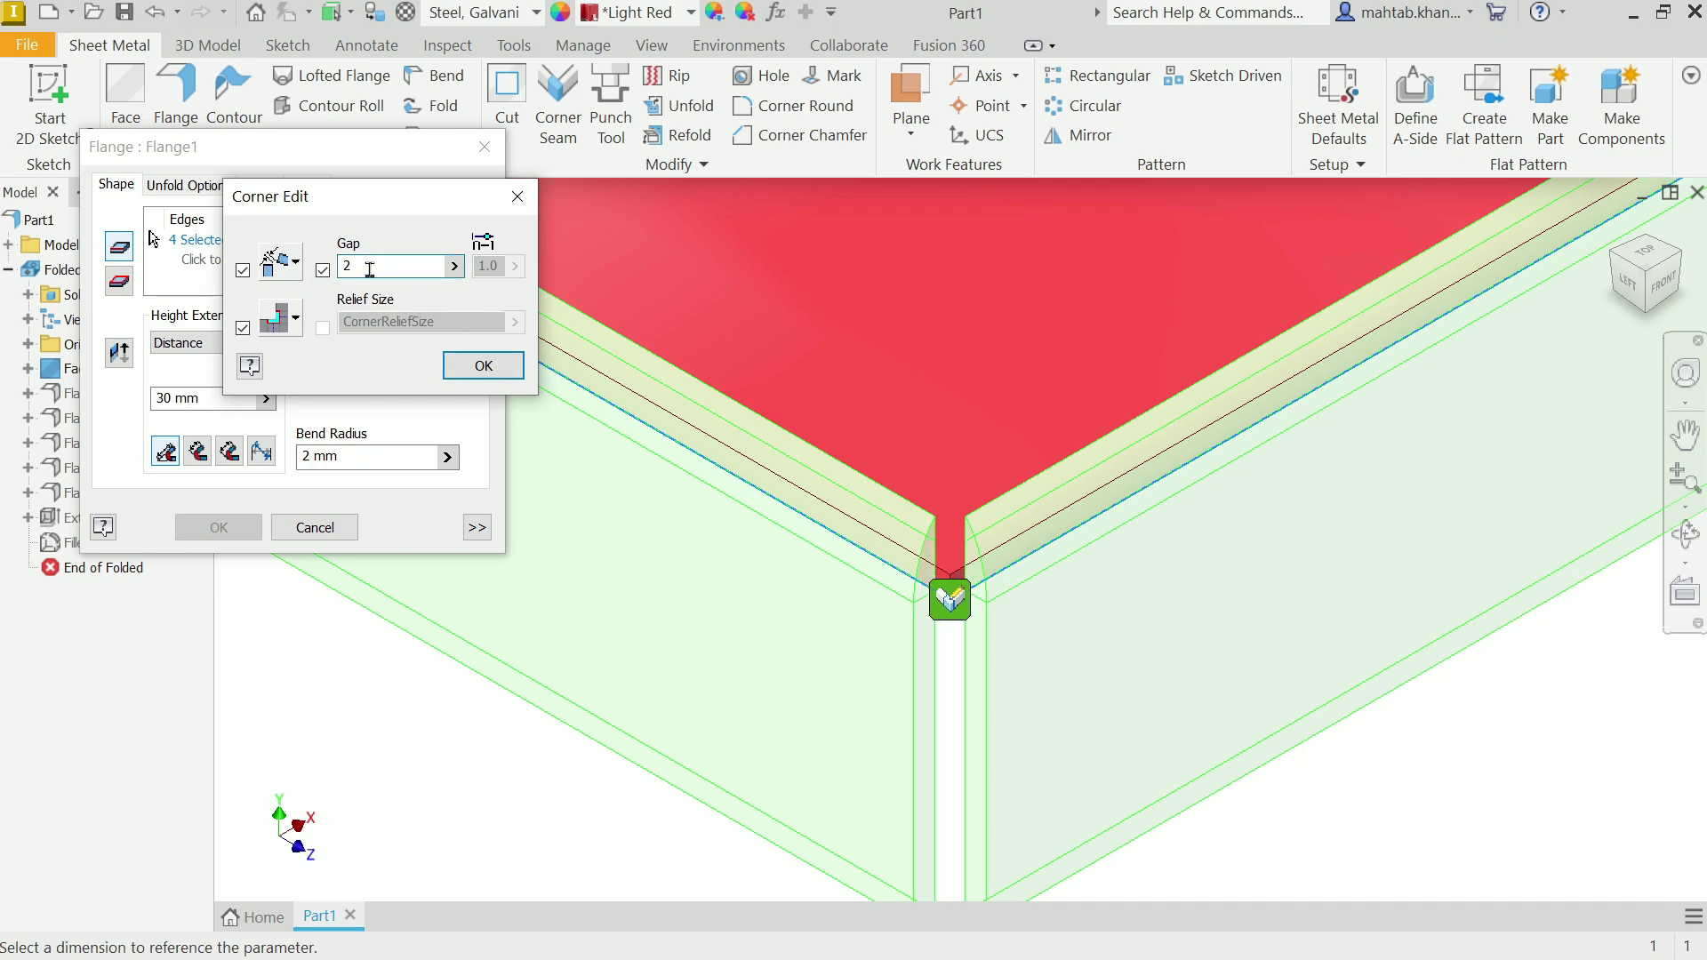
drag(370, 268, 337, 272)
text(5)
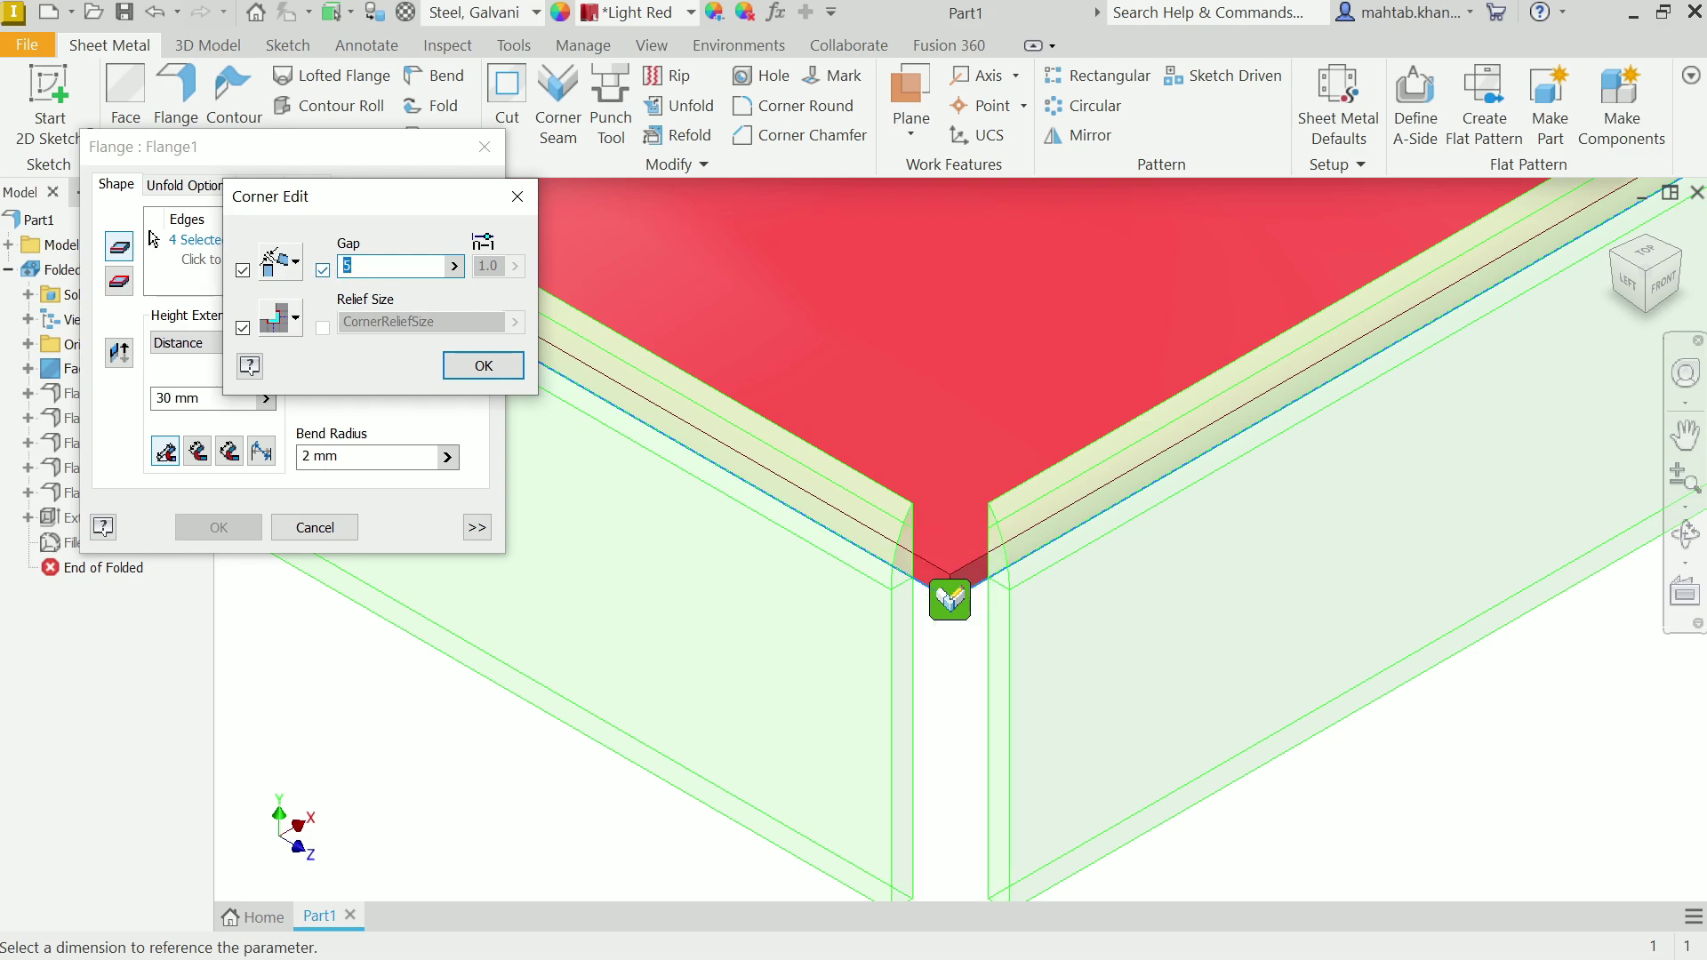
text(1)
click(471, 363)
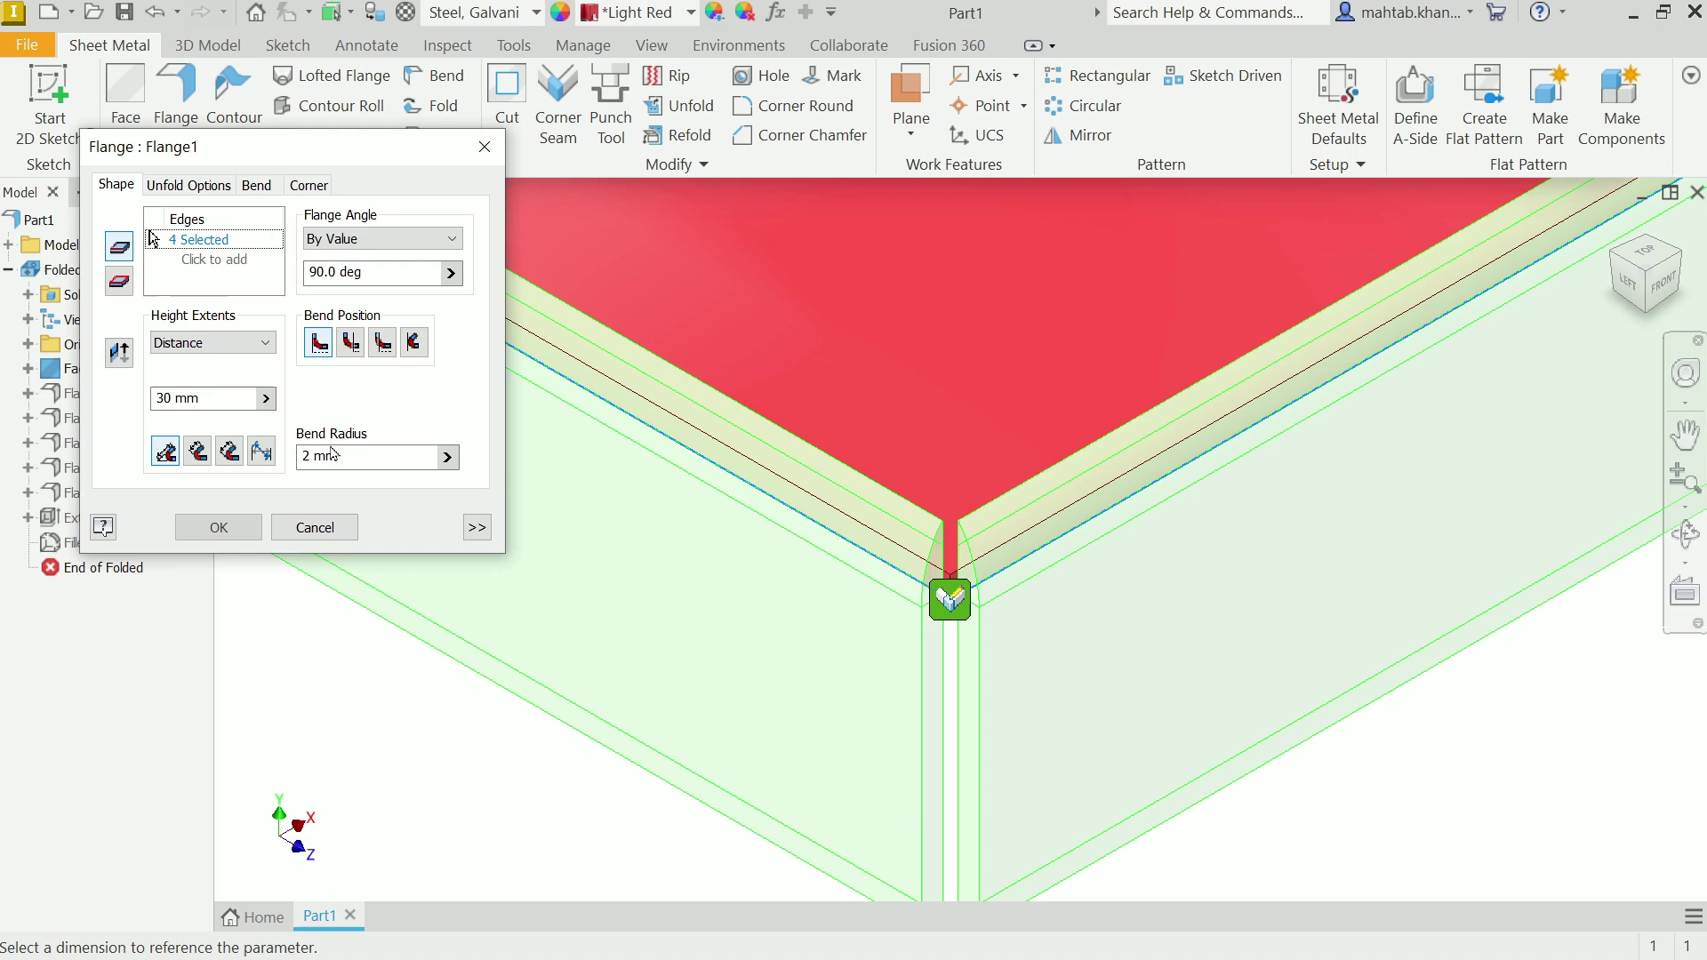
- Apply the Flange1 edit and zoom in to inspect the wider 5 mm front corner gap
click(231, 528)
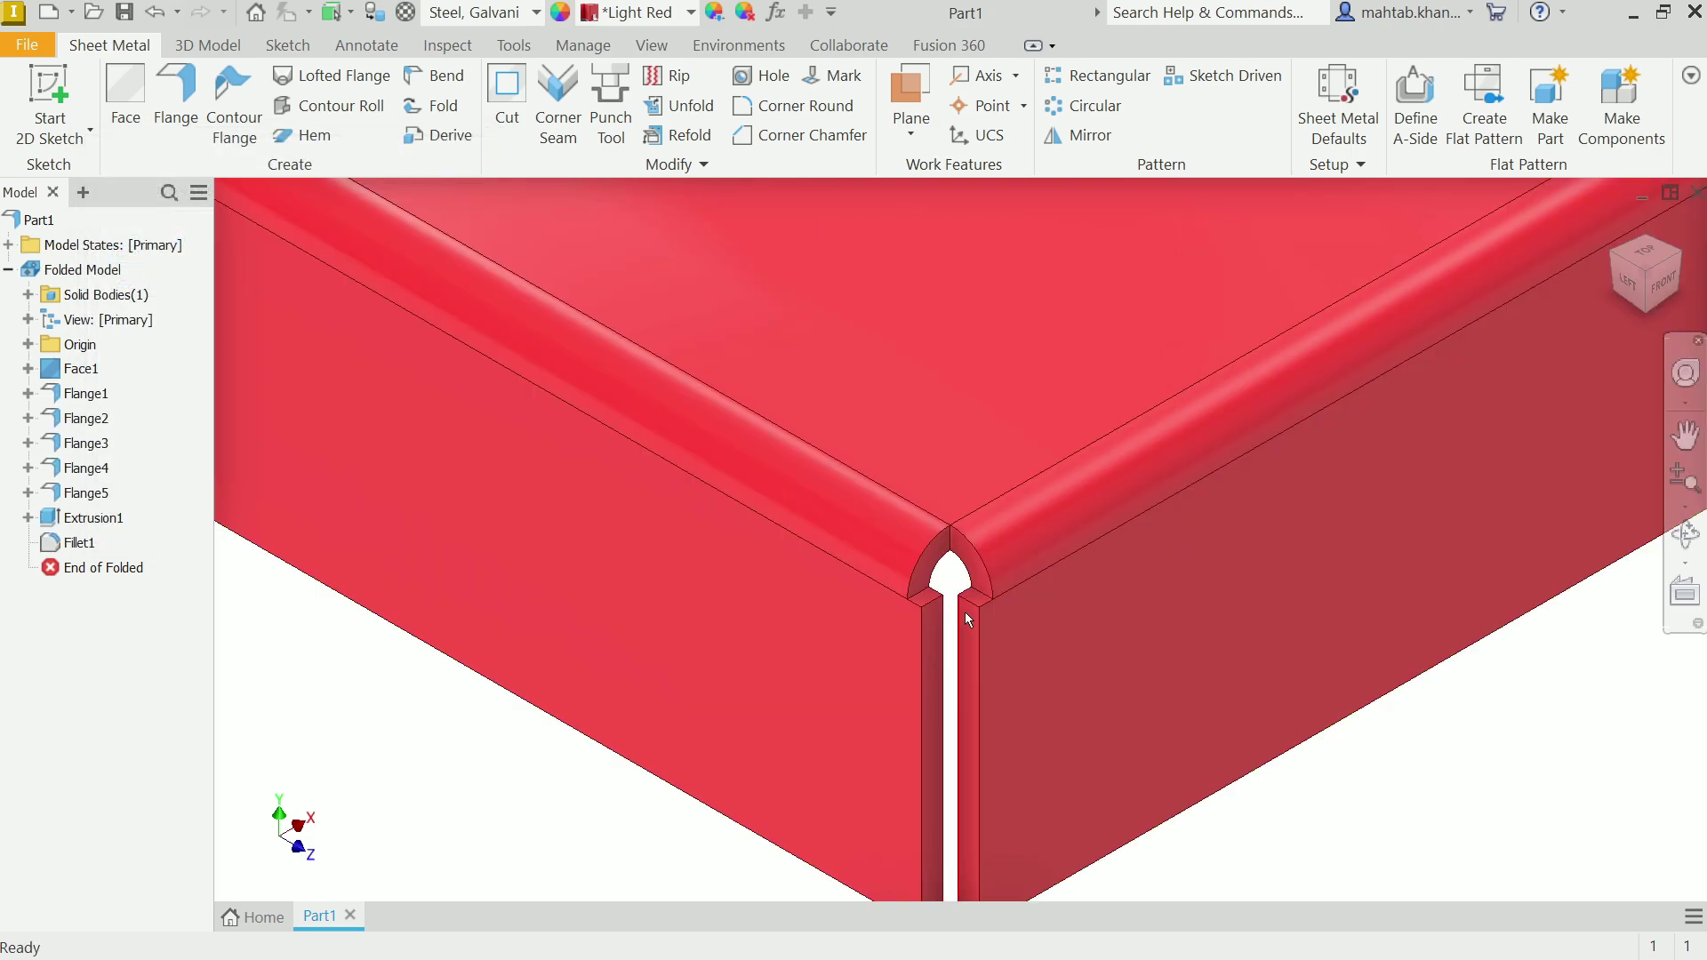
scroll(990, 610, down, 5)
scroll(983, 534, up, 5)
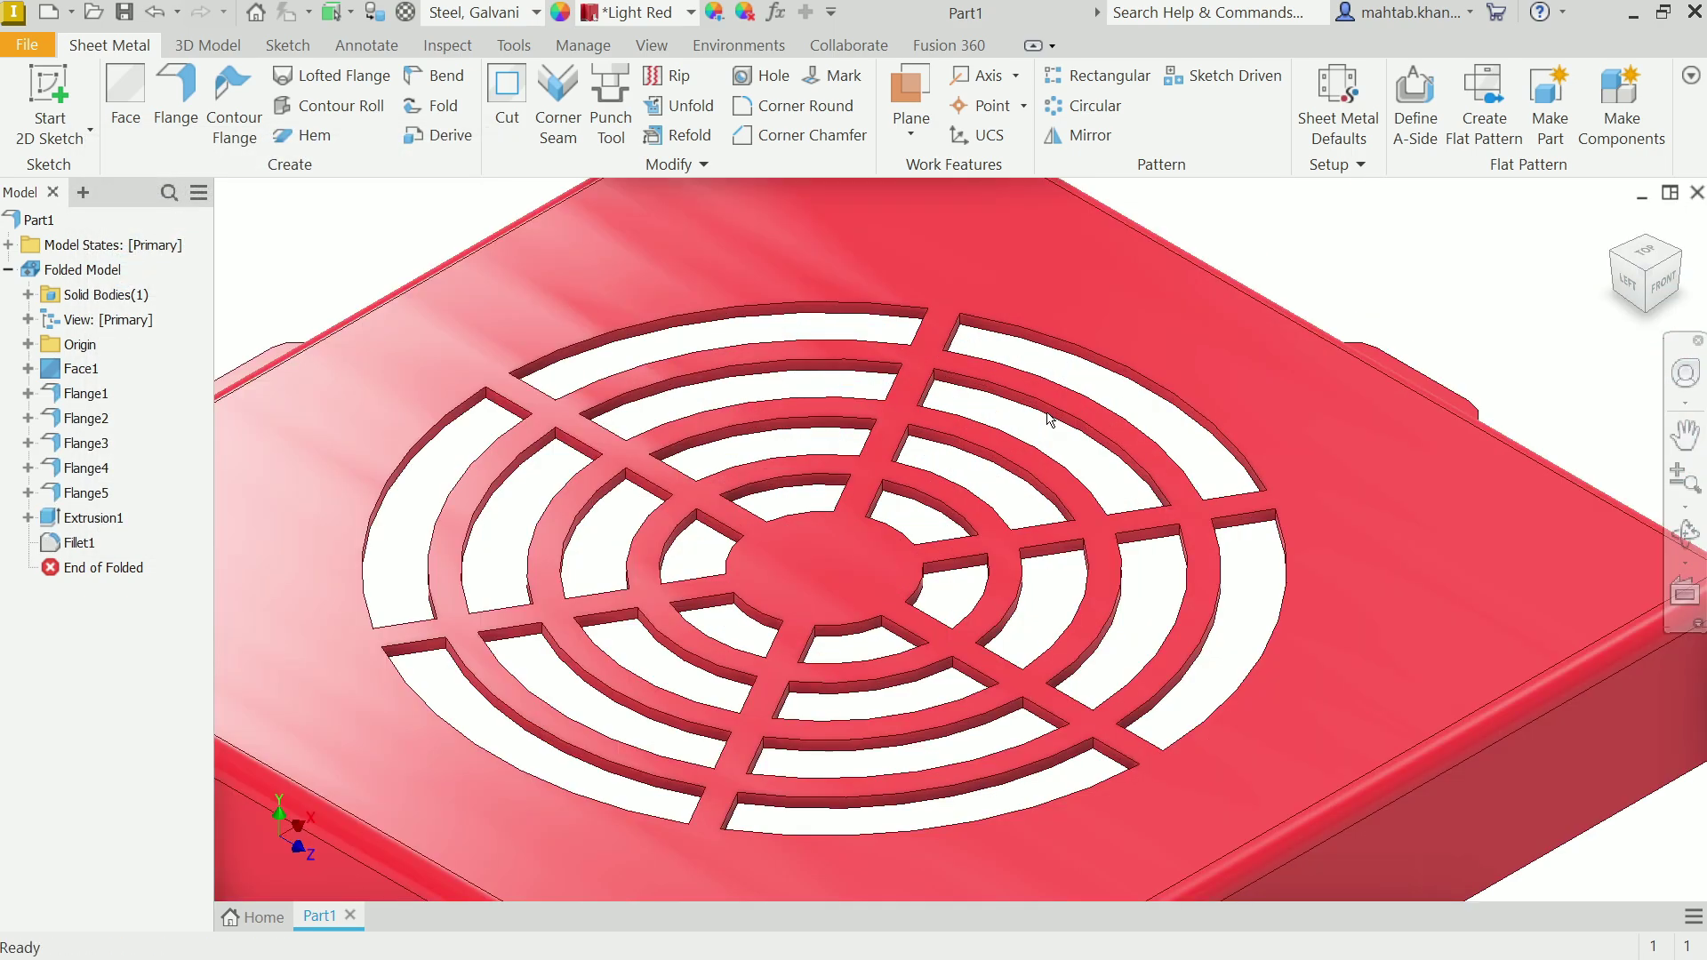
scroll(977, 485, down, 4)
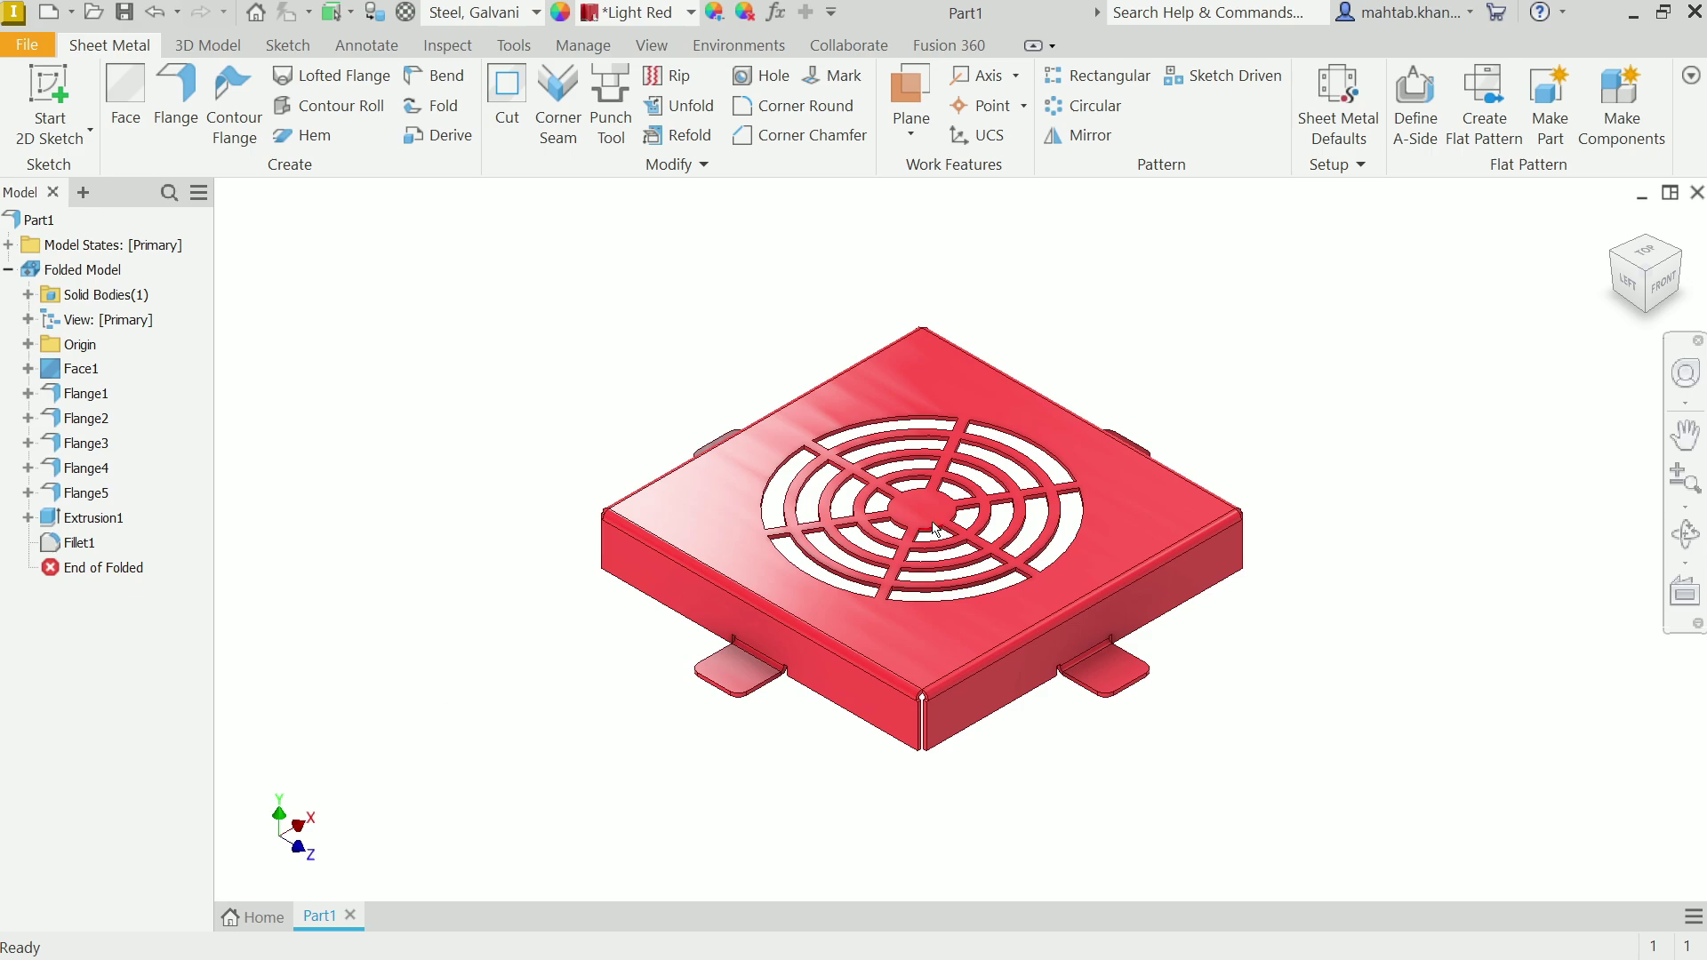